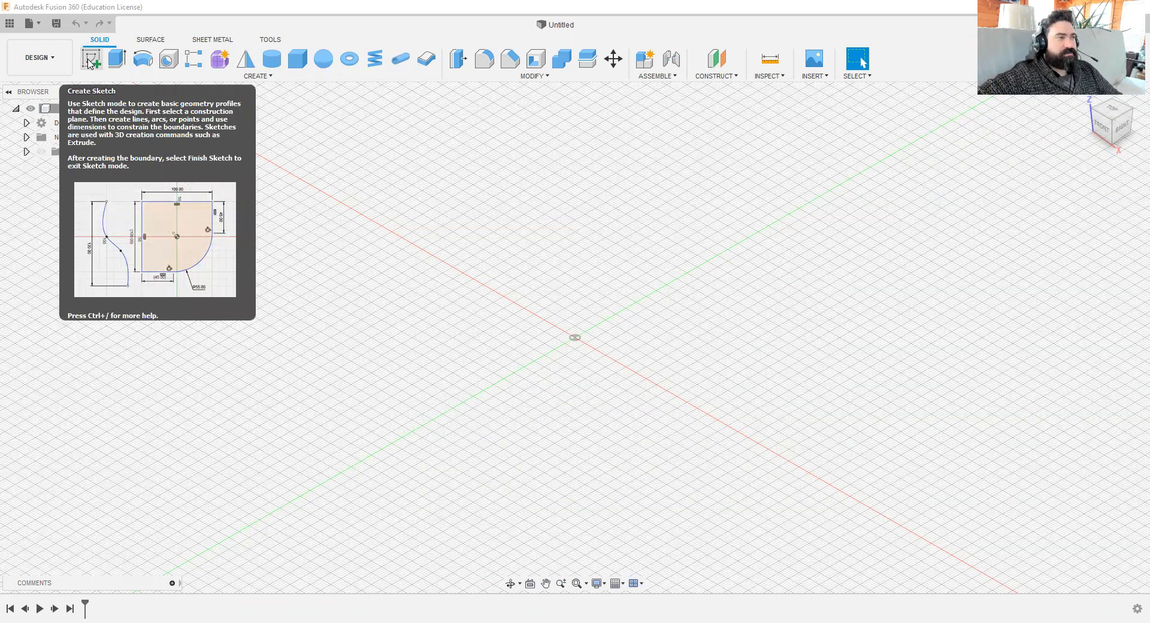
Step: Start a new sketch on the horizontal XY plane and view it from the top
left_click(90, 60)
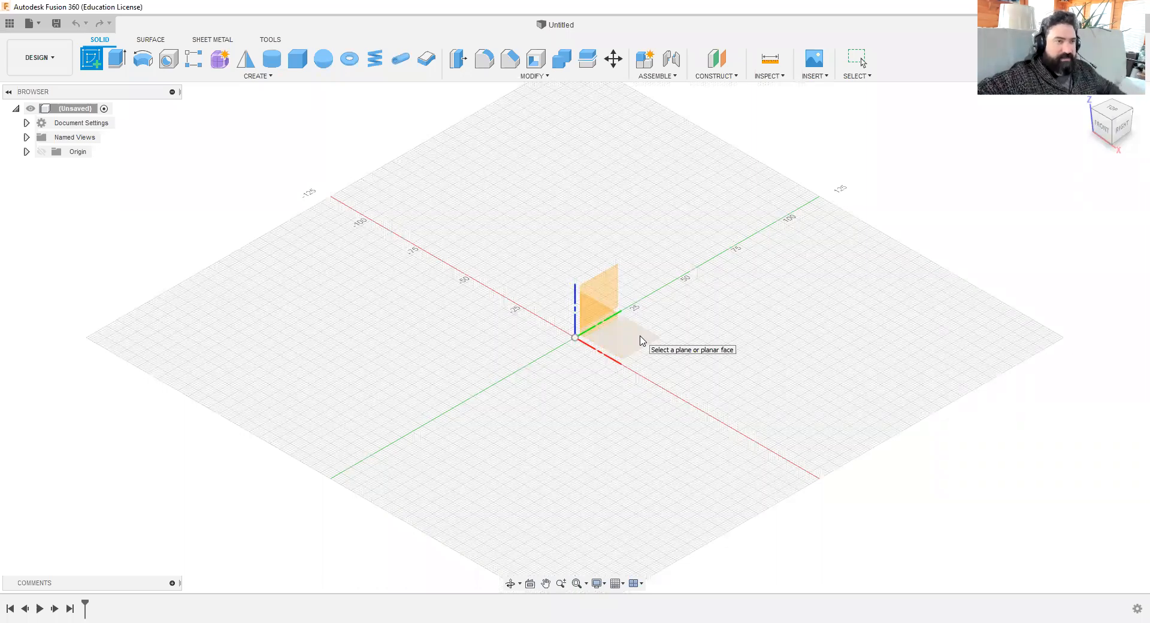
left_click(640, 339)
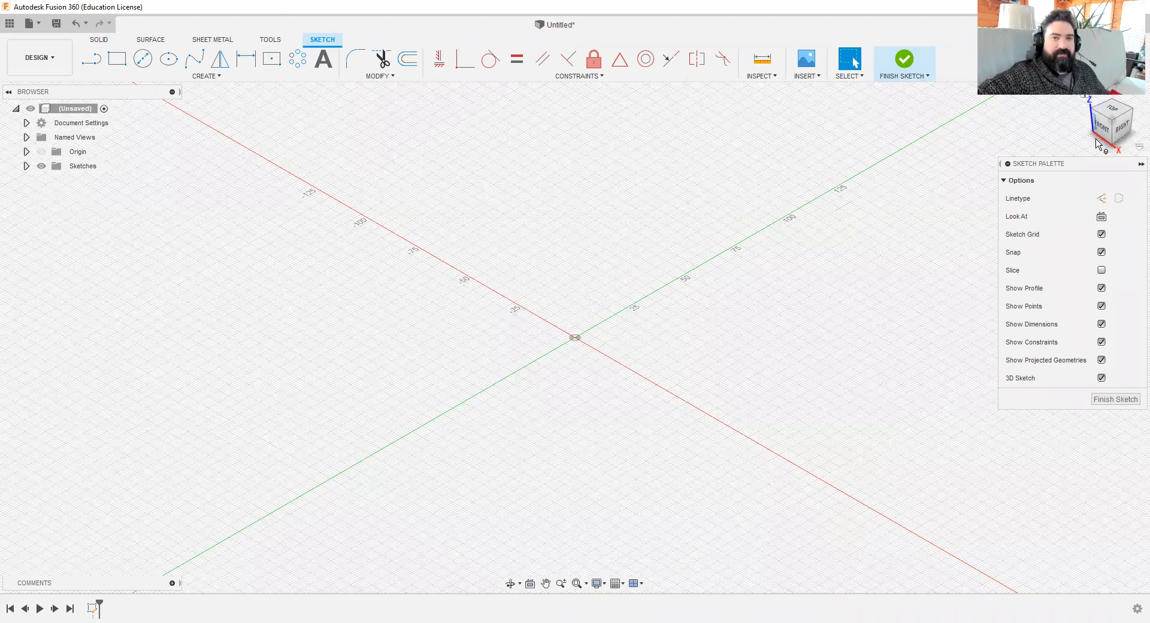
left_click(1117, 112)
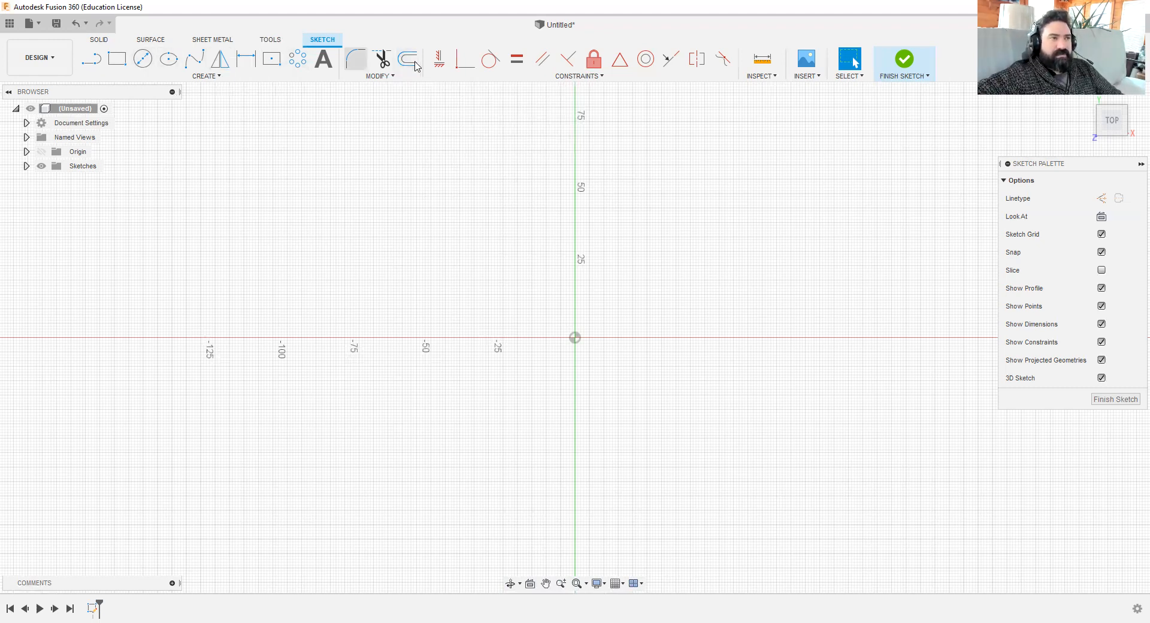
left_click(204, 77)
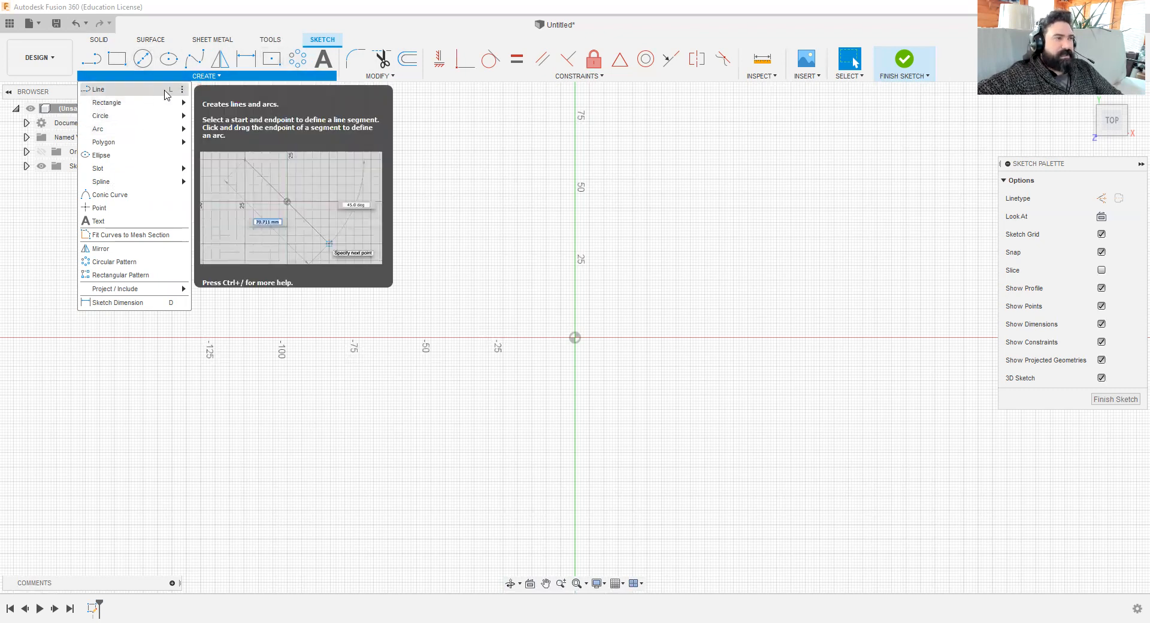
left_click(182, 91)
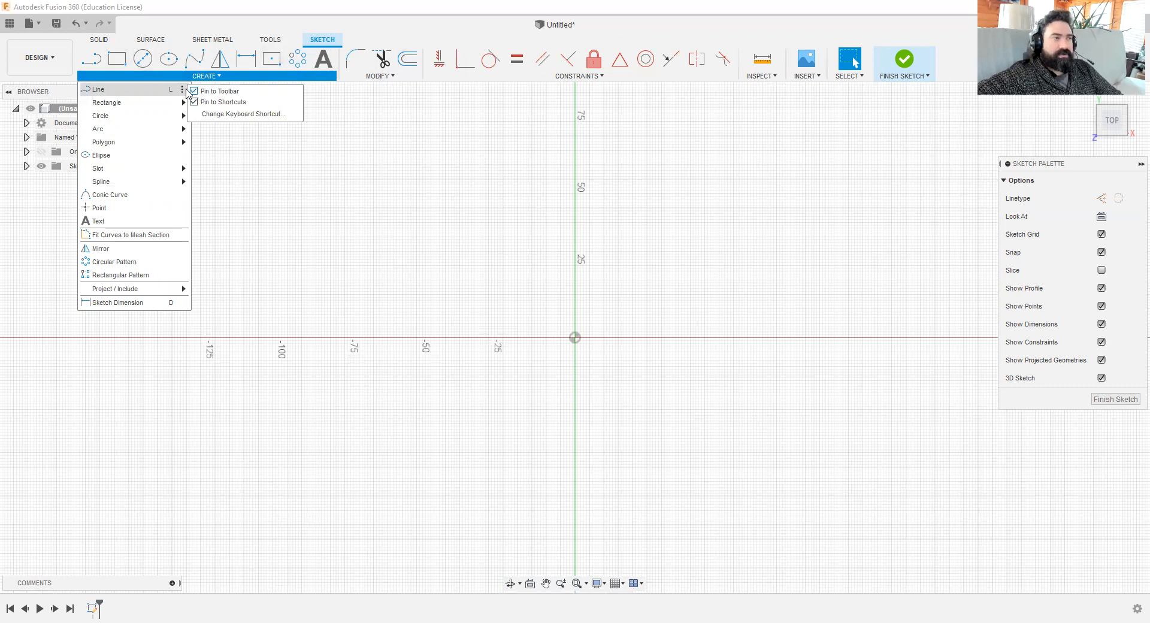
left_click(374, 75)
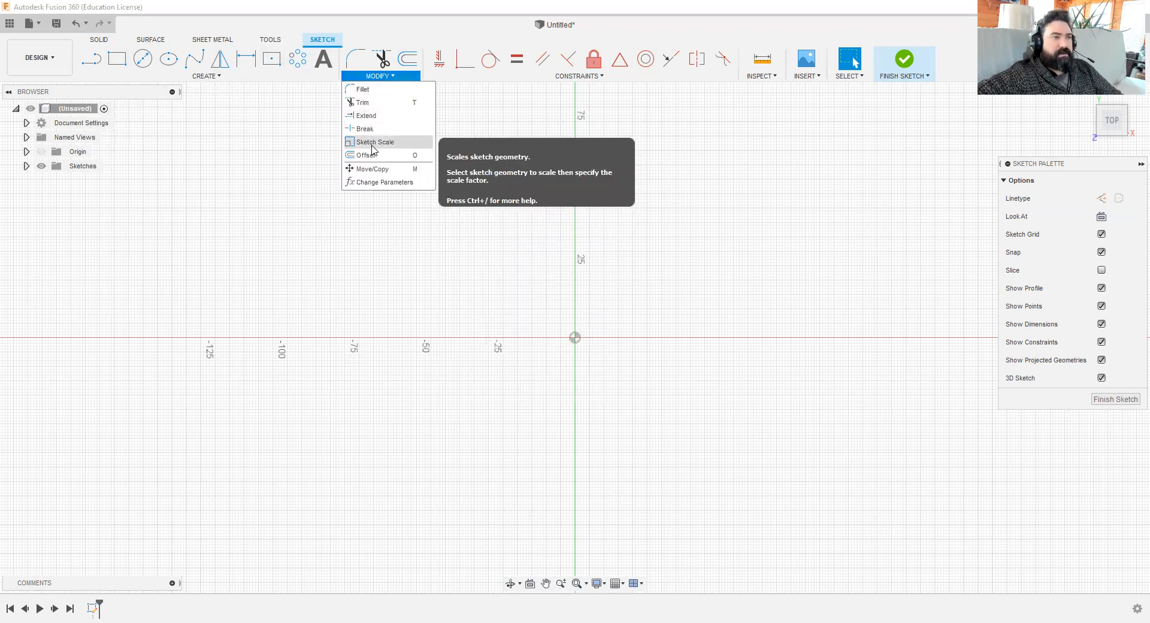
left_click(250, 207)
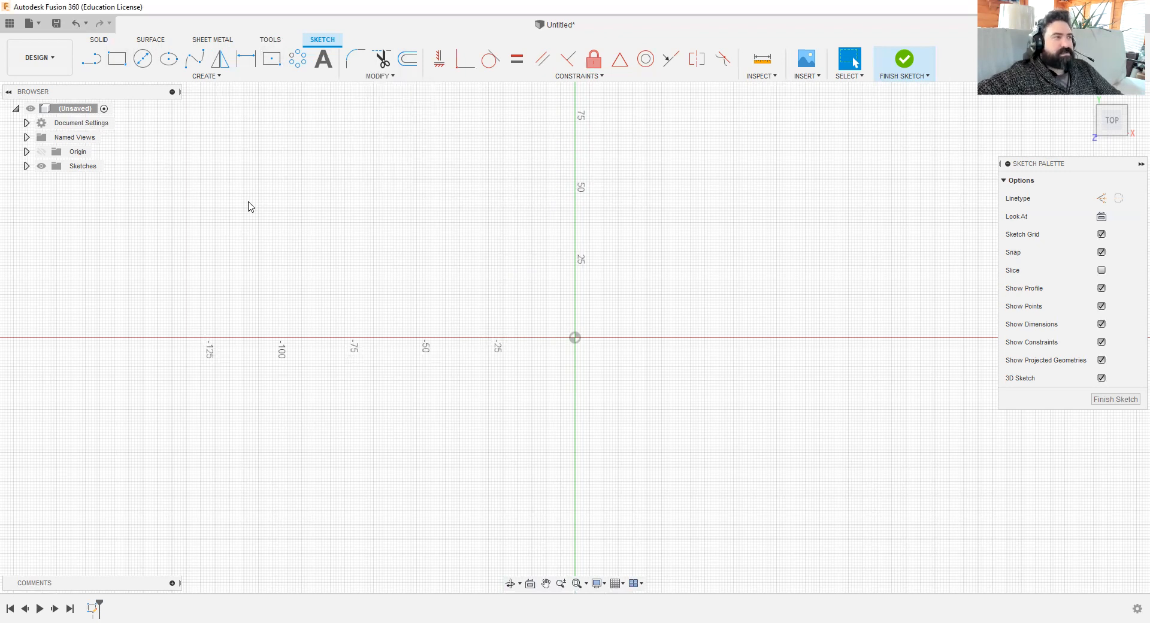
Step: Sketch an open zigzag chain of six connected lines above the X axis, ending in a short segment about 11.6 mm long
left_click(102, 66)
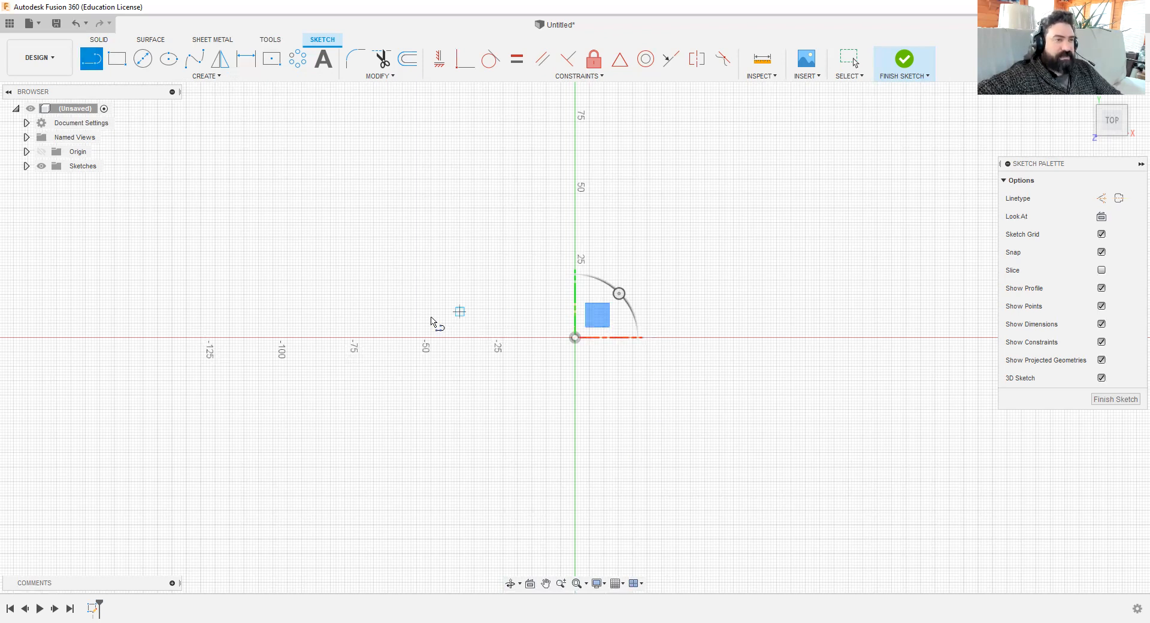
left_click(405, 304)
left_click(474, 214)
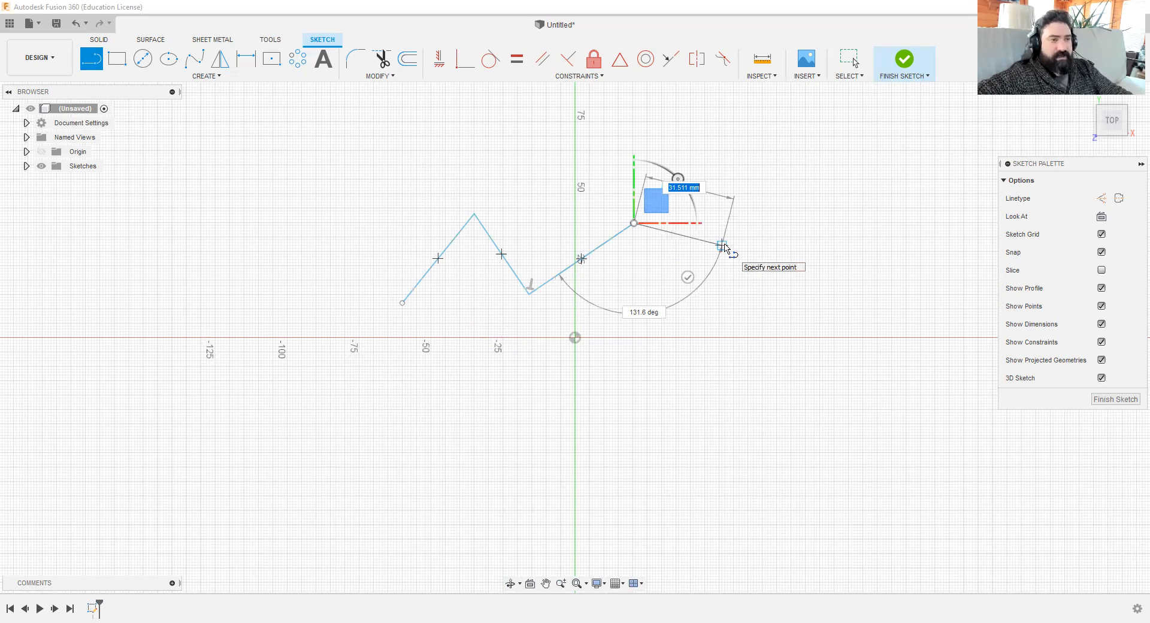
key("Tab")
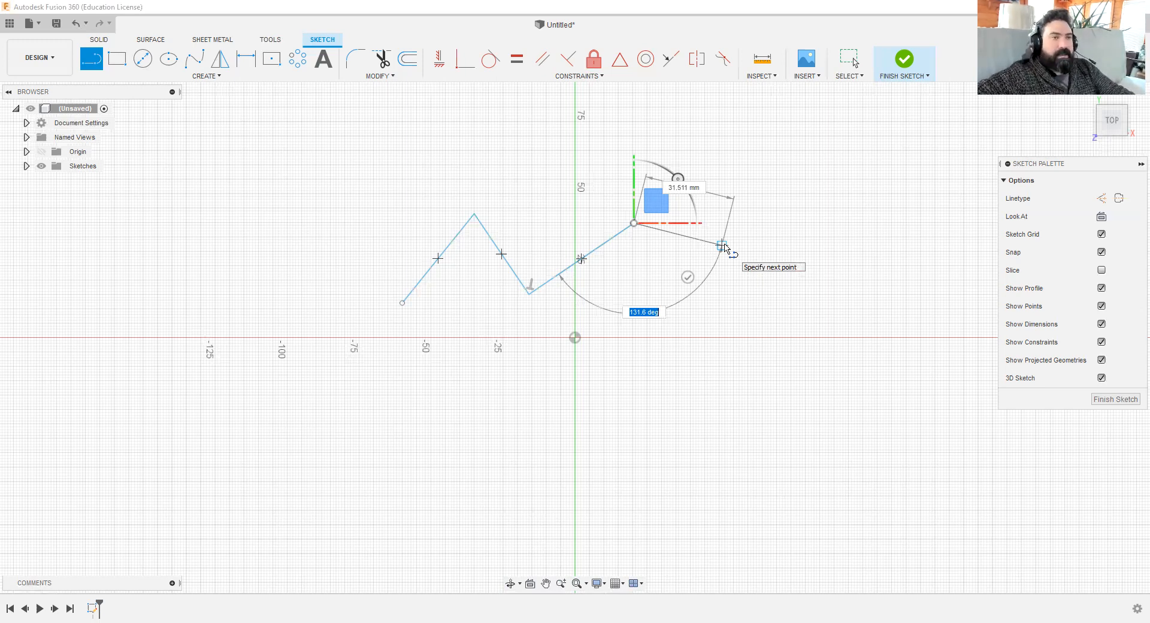
key("Tab")
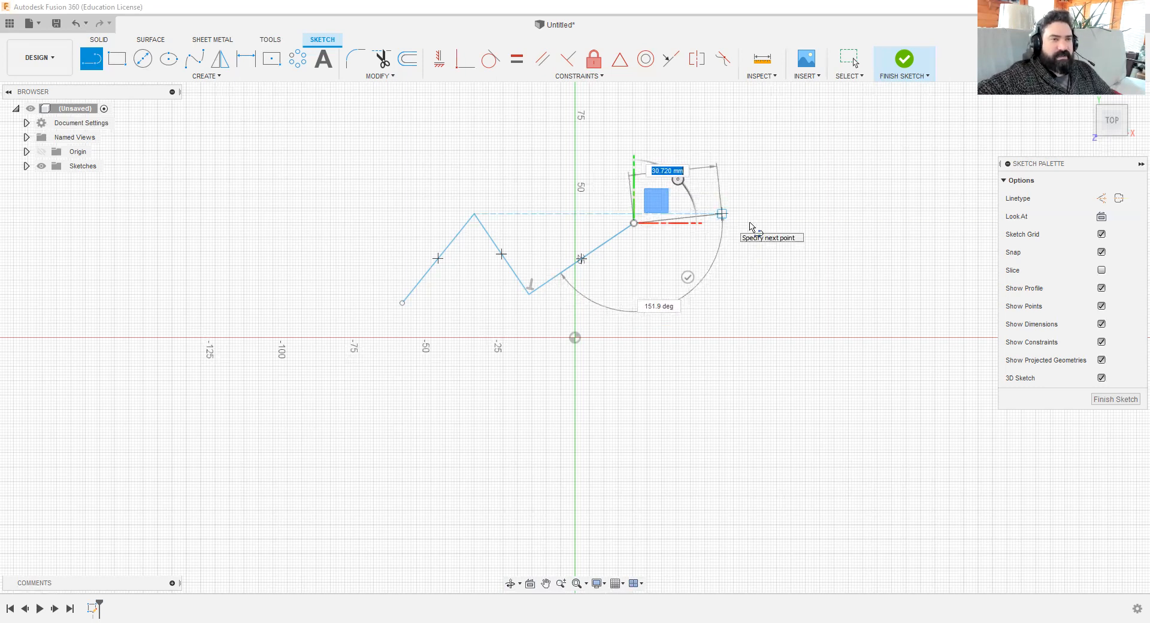
left_click(750, 227)
left_click(810, 223)
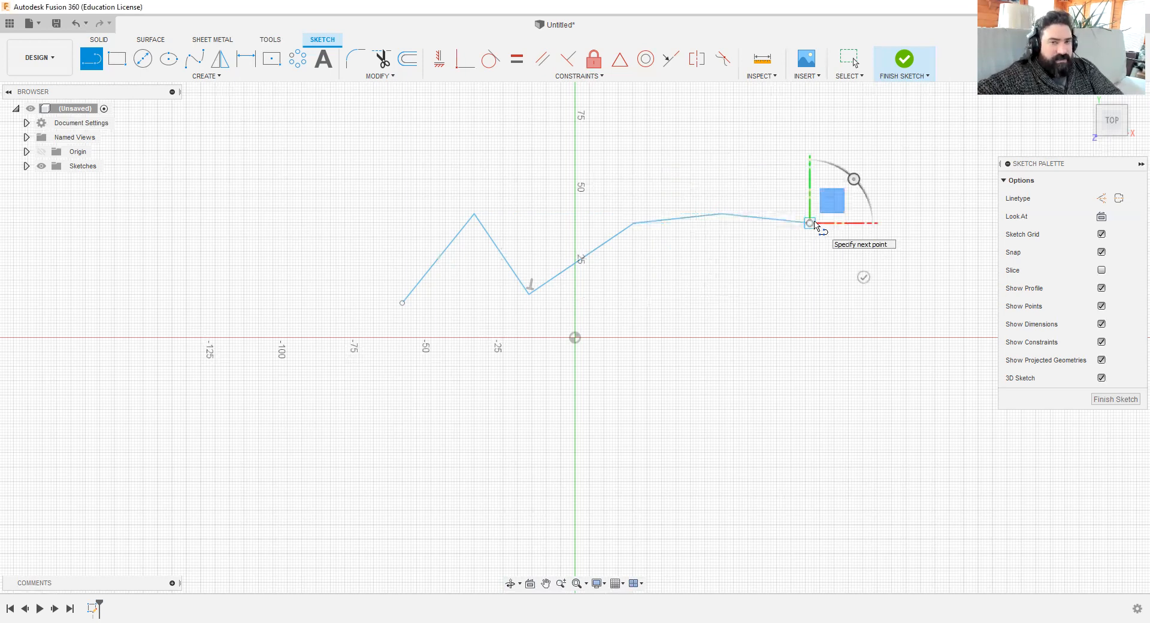
left_click(829, 251)
key("Escape")
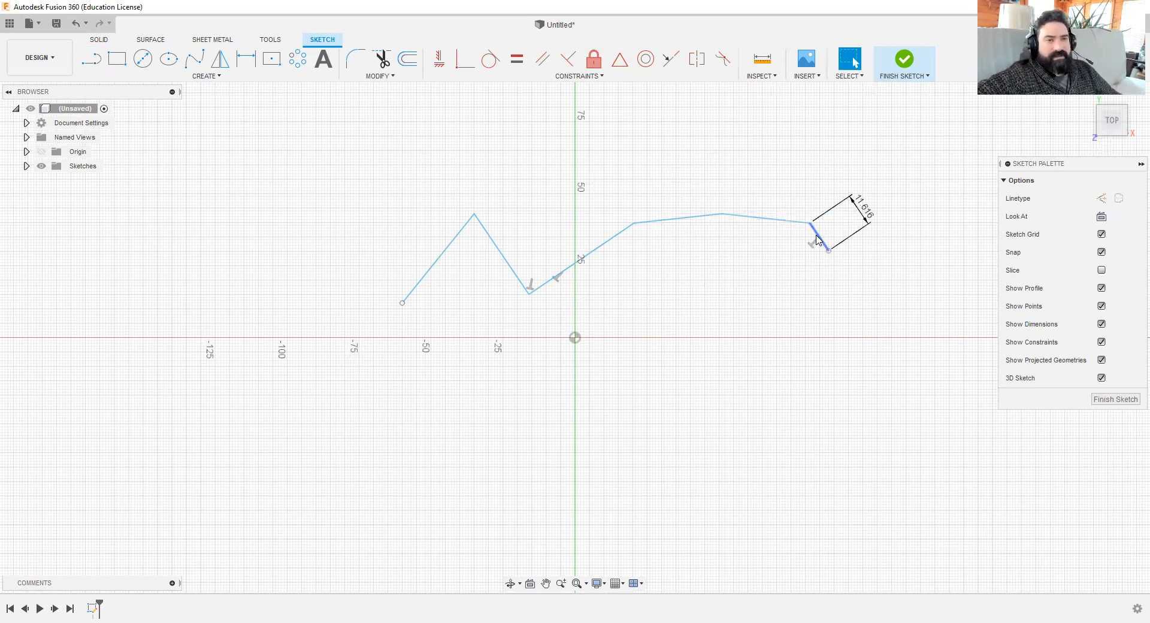
Step: Sketch a second open chain of three connected lines below the first one, zigzagging across the X axis
right_click(673, 364)
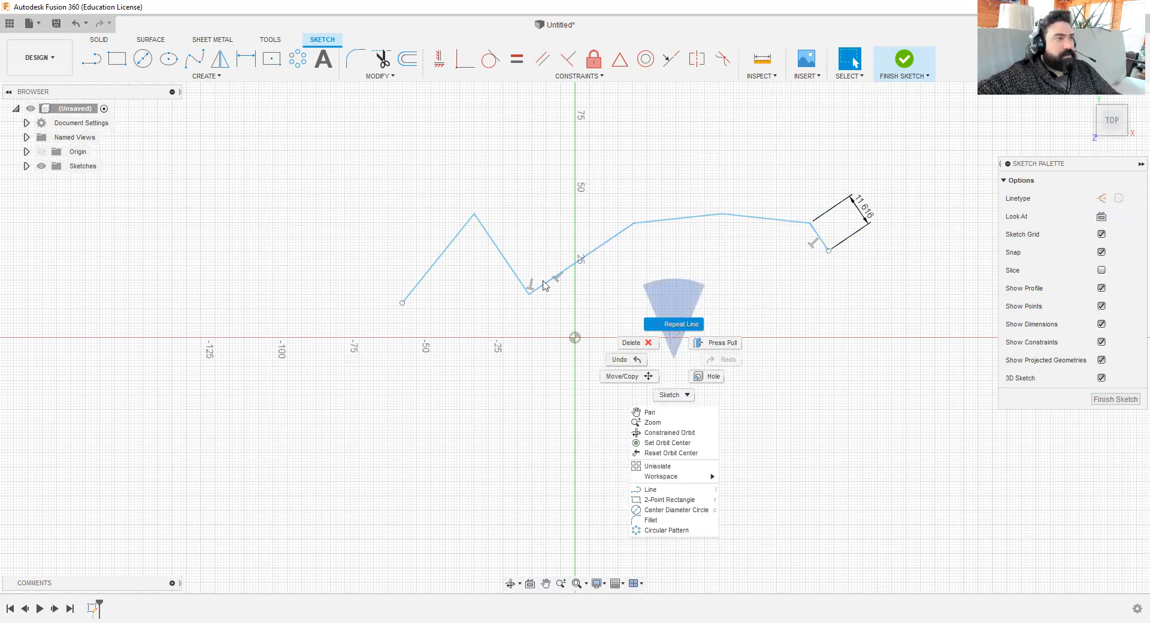
left_click(675, 324)
left_click(530, 403)
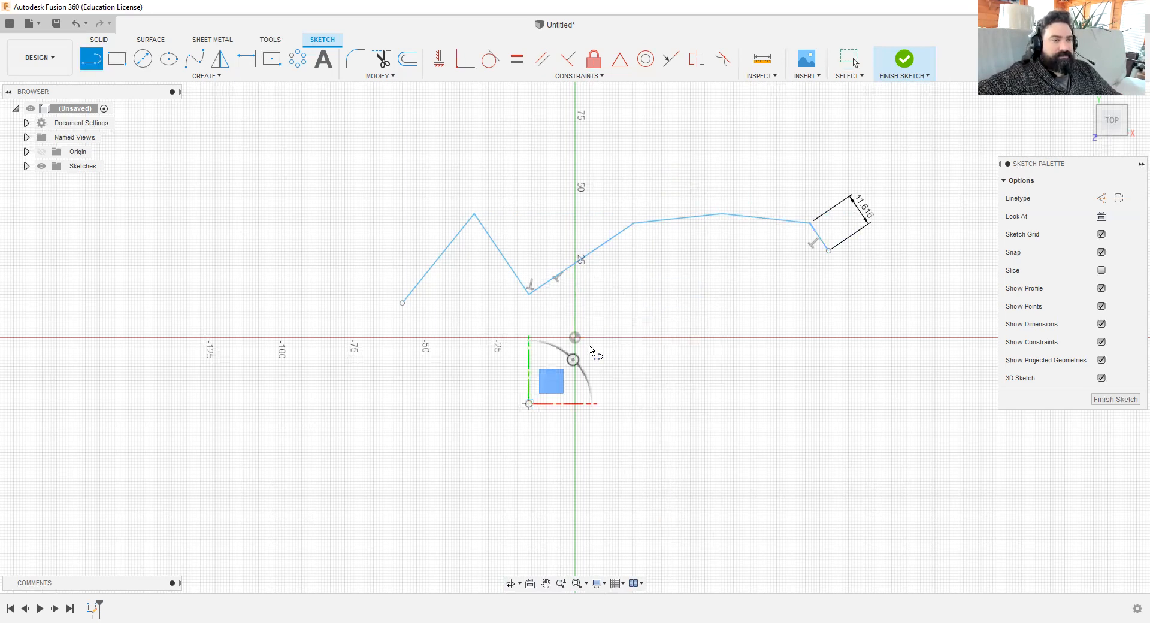
left_click(765, 329)
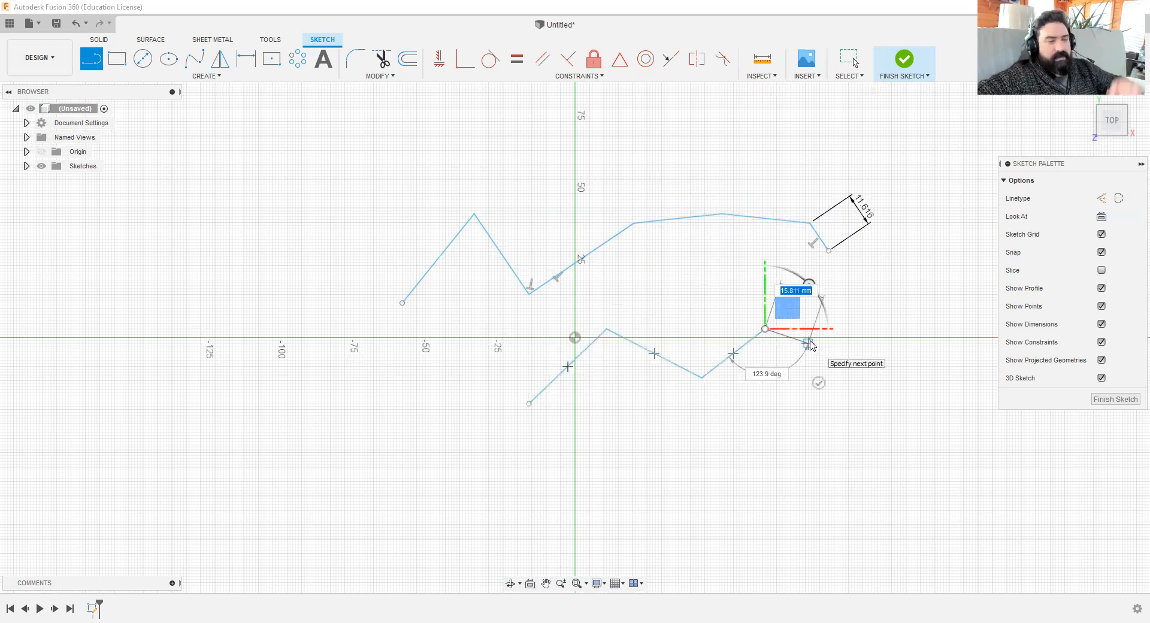
key("Escape")
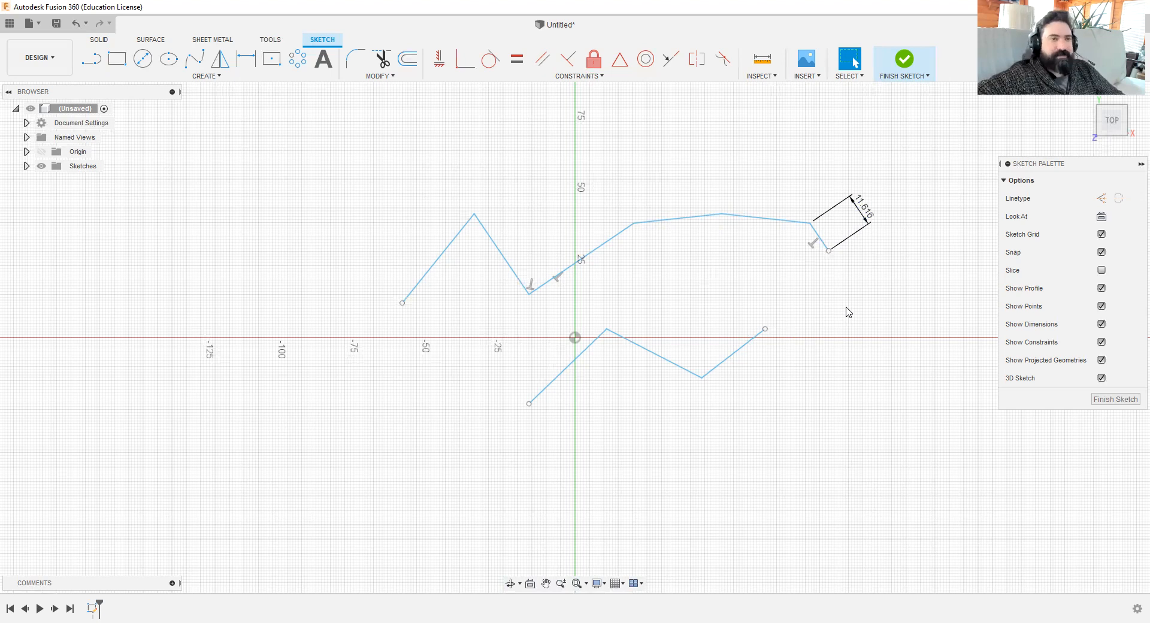
Step: Delete the short end segment of the upper line chain
left_click(820, 240)
left_click(672, 219)
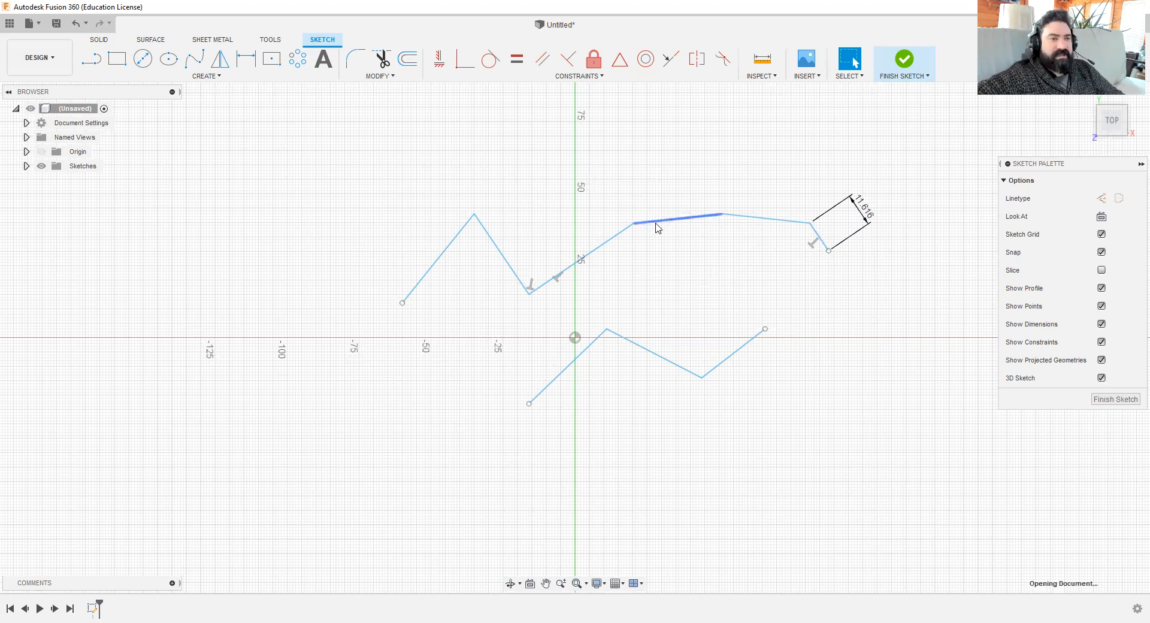
left_click(592, 254)
left_click(679, 307)
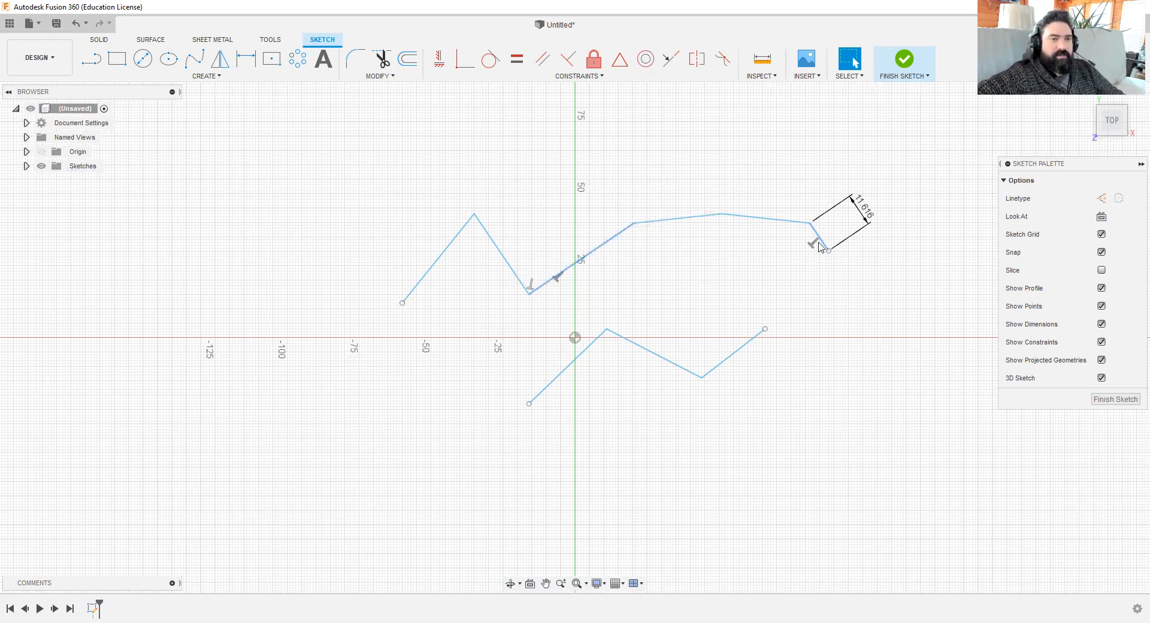
scroll(821, 242, "down", 3)
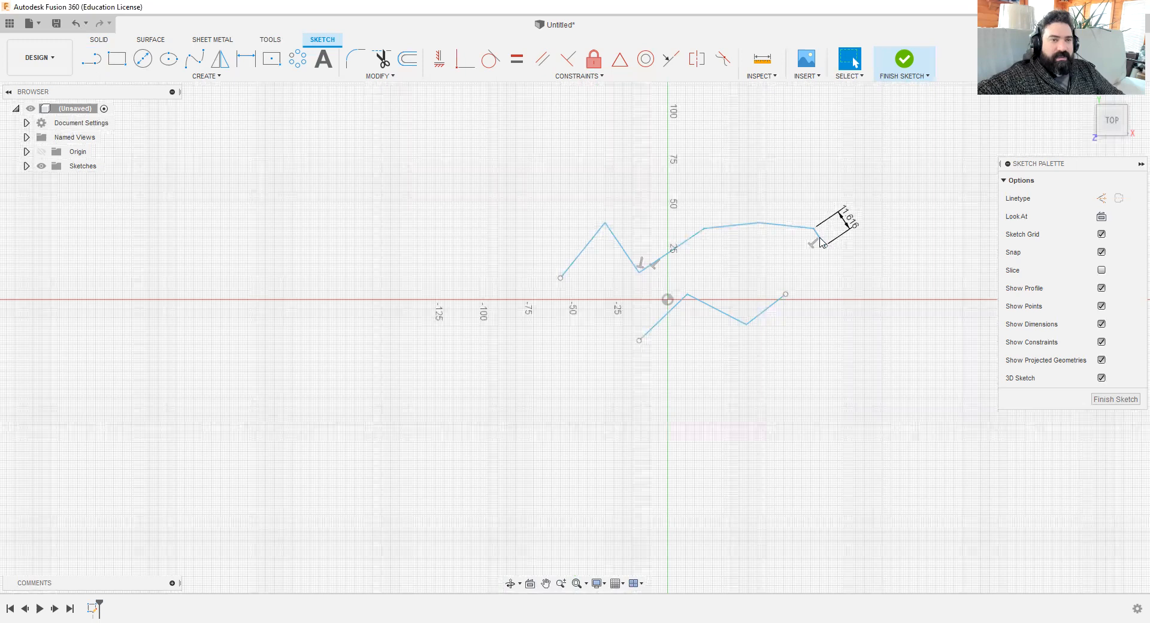
scroll(818, 243, "up", 8)
left_click(825, 248)
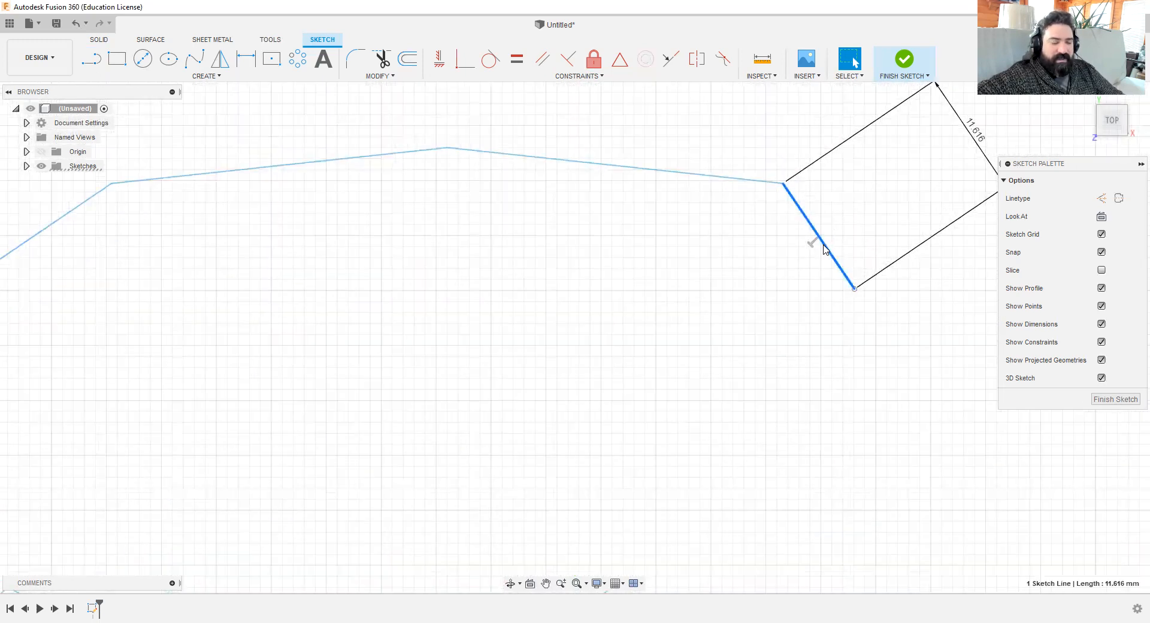
key("Delete")
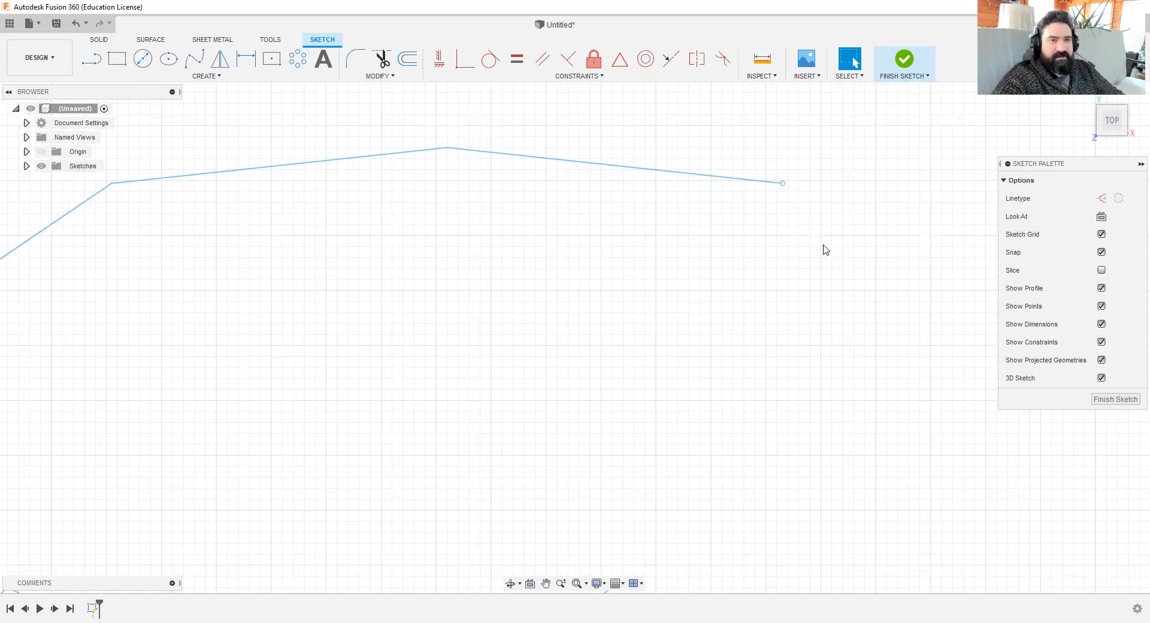
Step: Sketch a wide two-point rectangle just above the nearly flat part of the upper line chain
scroll(744, 325, "down", 5)
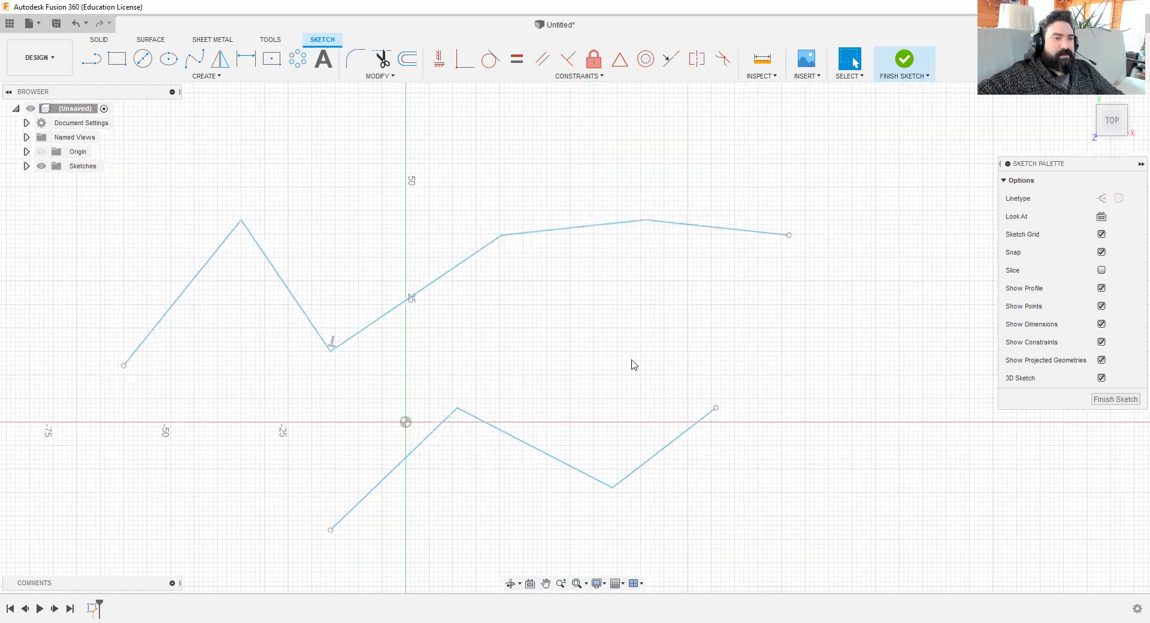
middle_click_drag(634, 363, 667, 317)
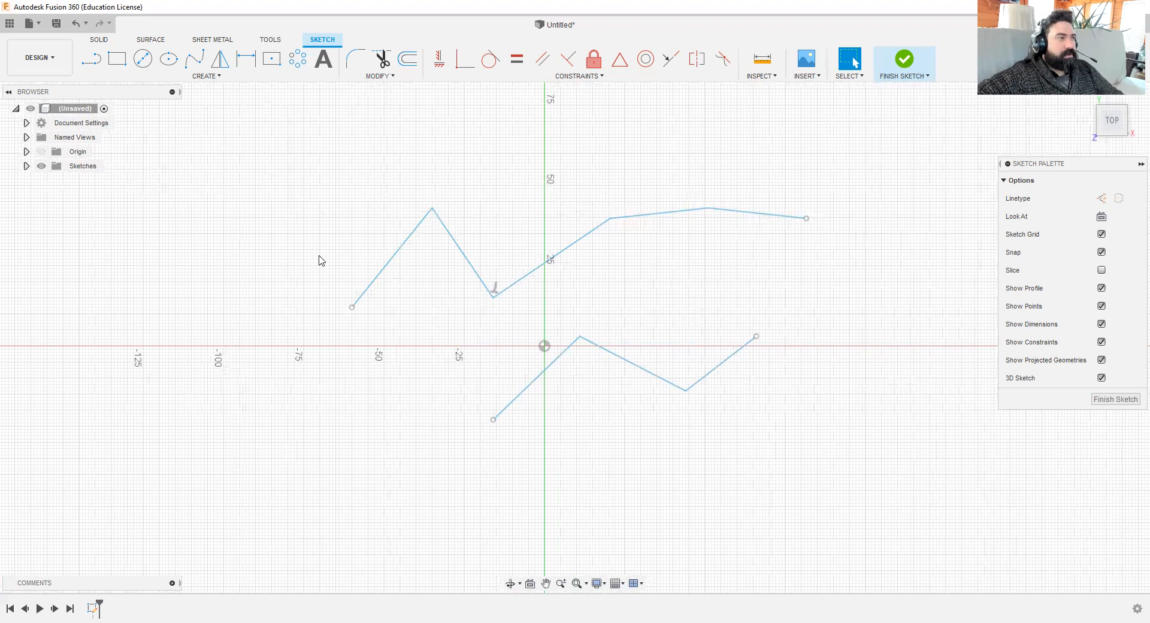
left_click(118, 59)
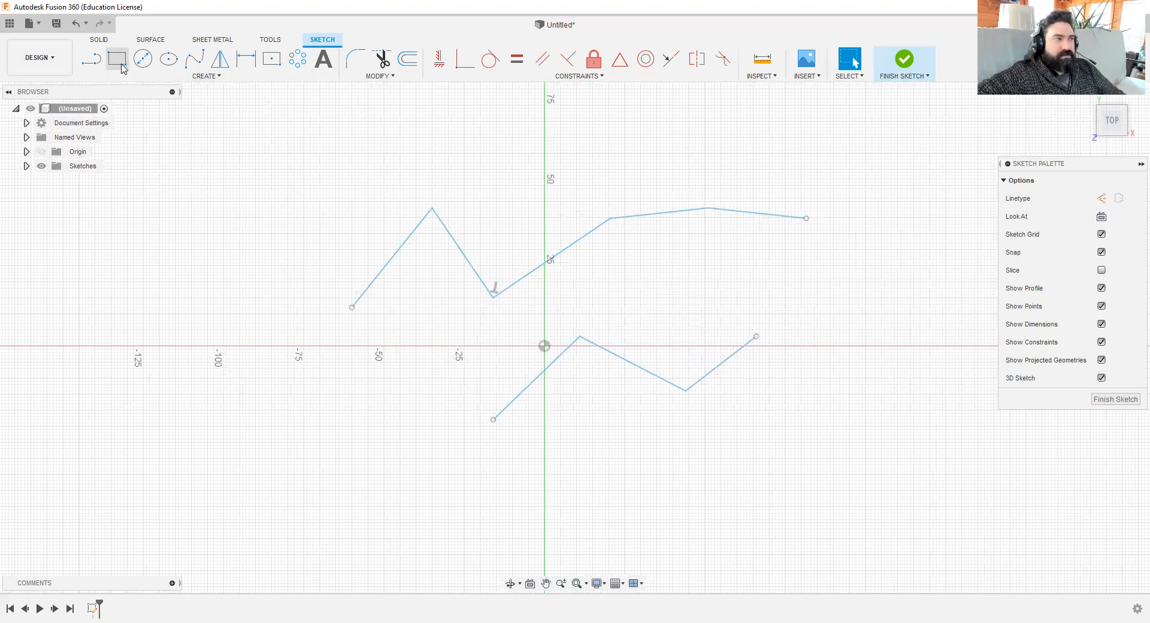
left_click(609, 137)
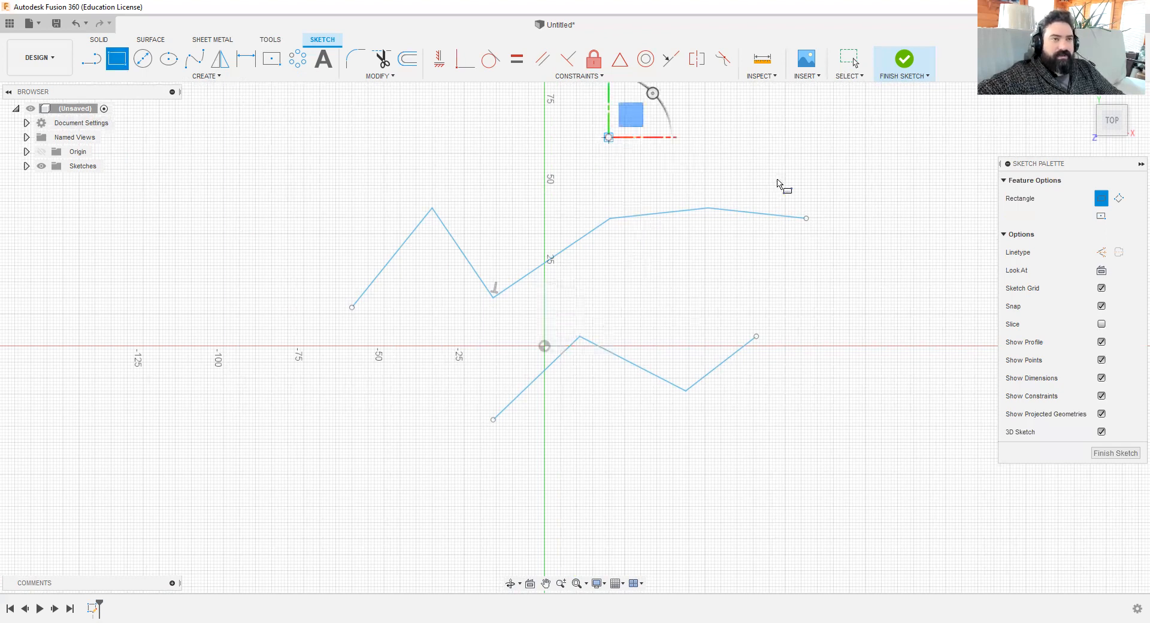
left_click(812, 190)
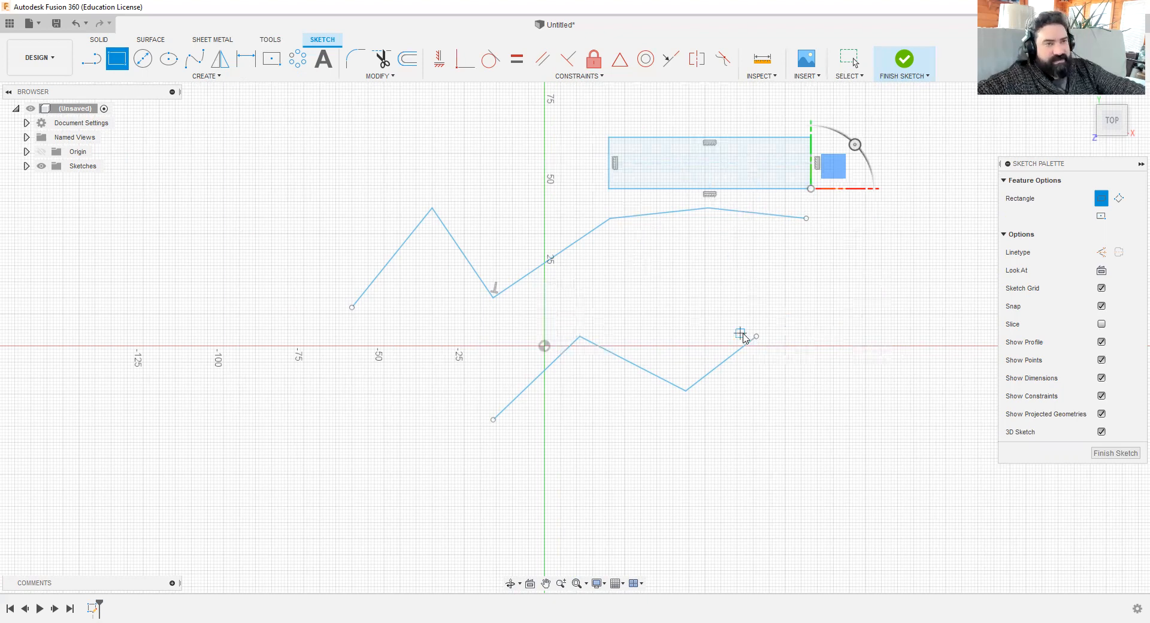
key("Escape")
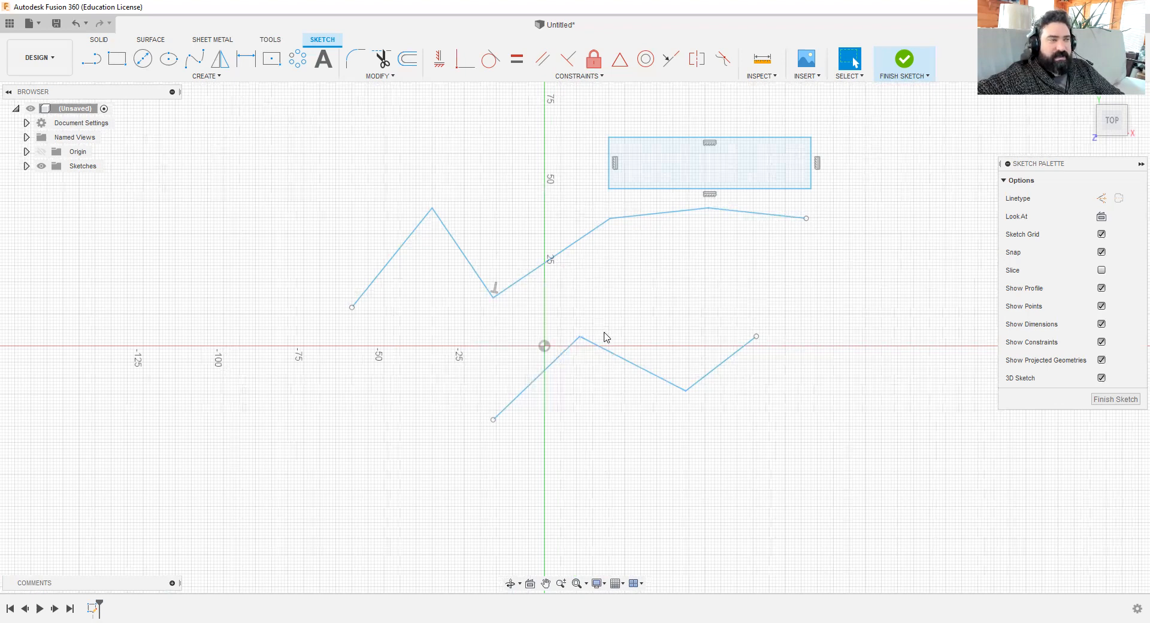
Step: Connect the left open ends of the upper and lower line chains with a line about 56 mm long
left_click(91, 58)
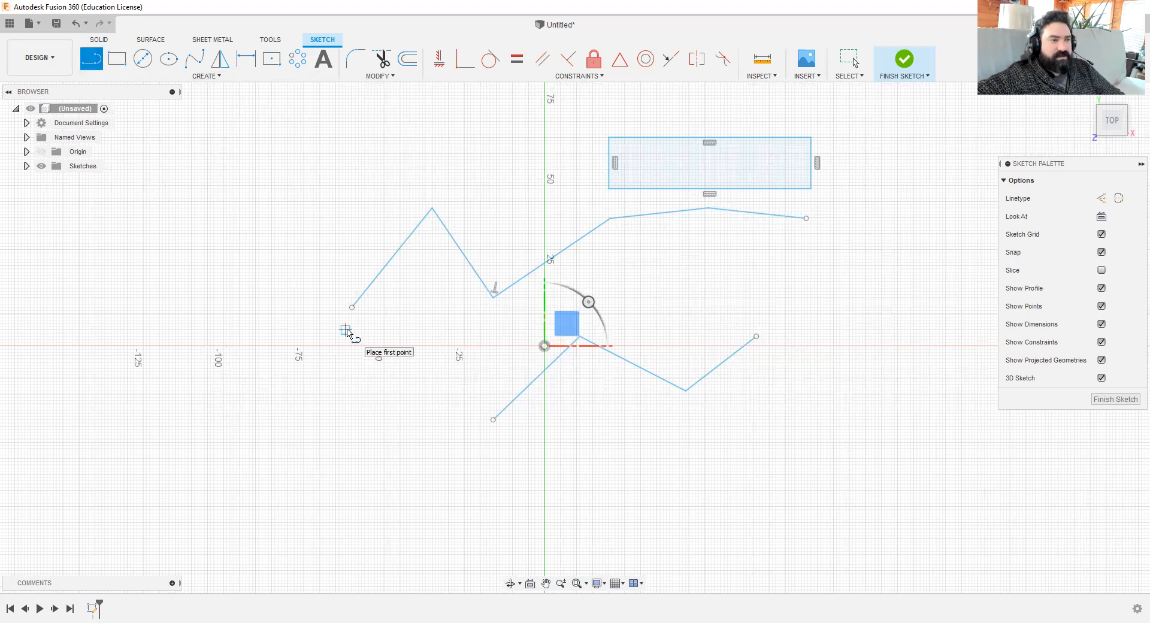
scroll(346, 333, "down", 2)
scroll(347, 333, "up", 6)
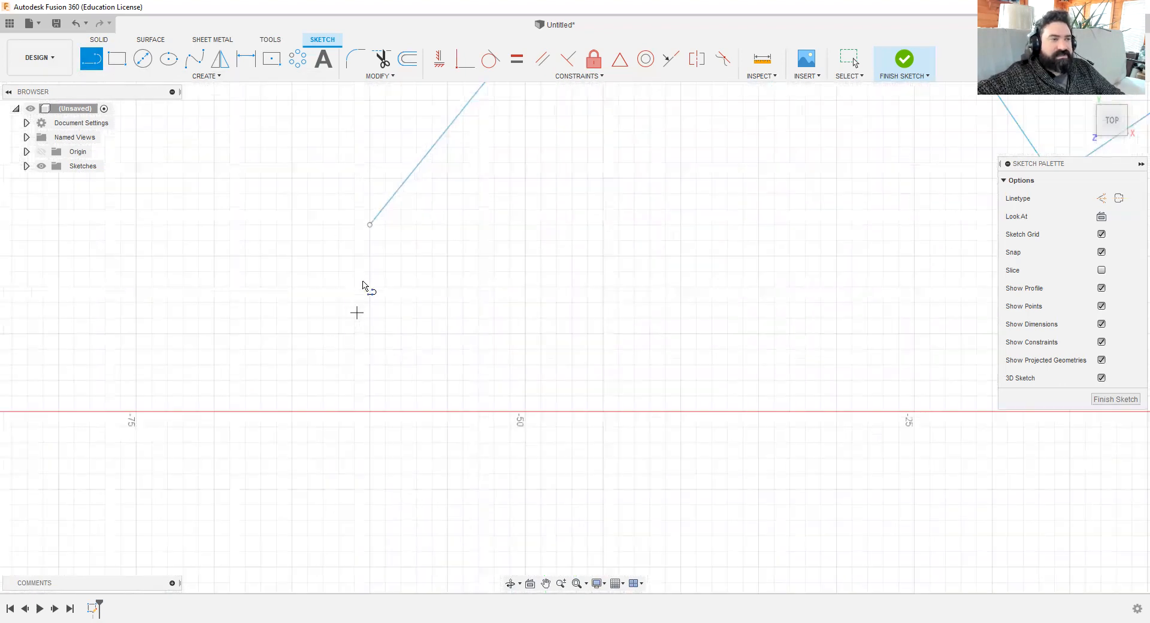
left_click(370, 225)
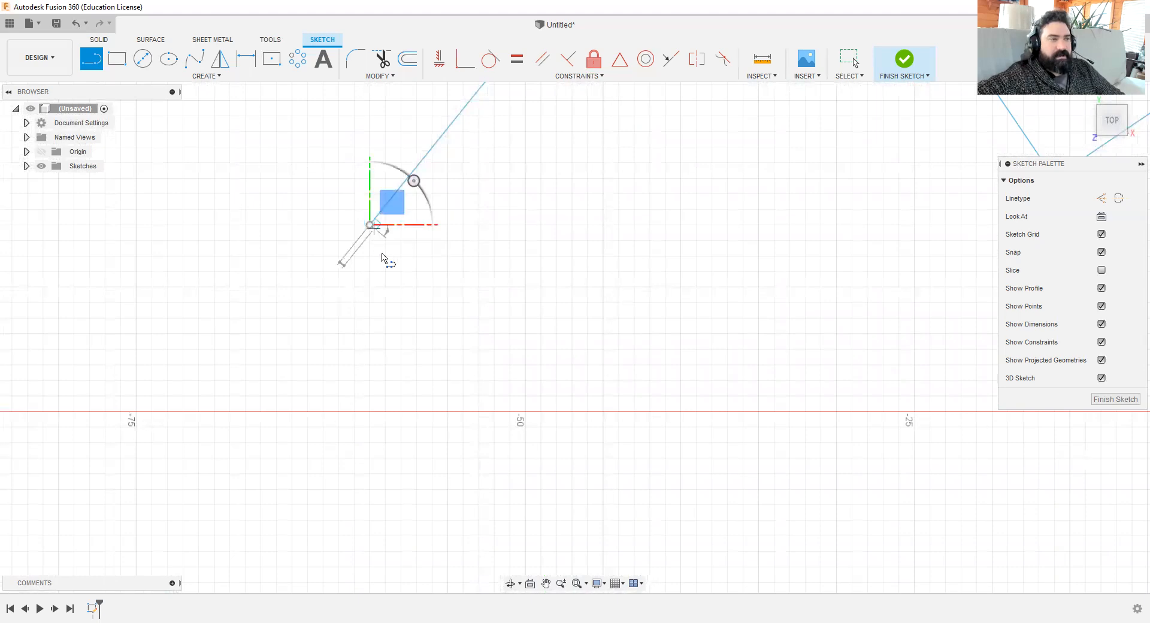
middle_click_drag(768, 547, 635, 293)
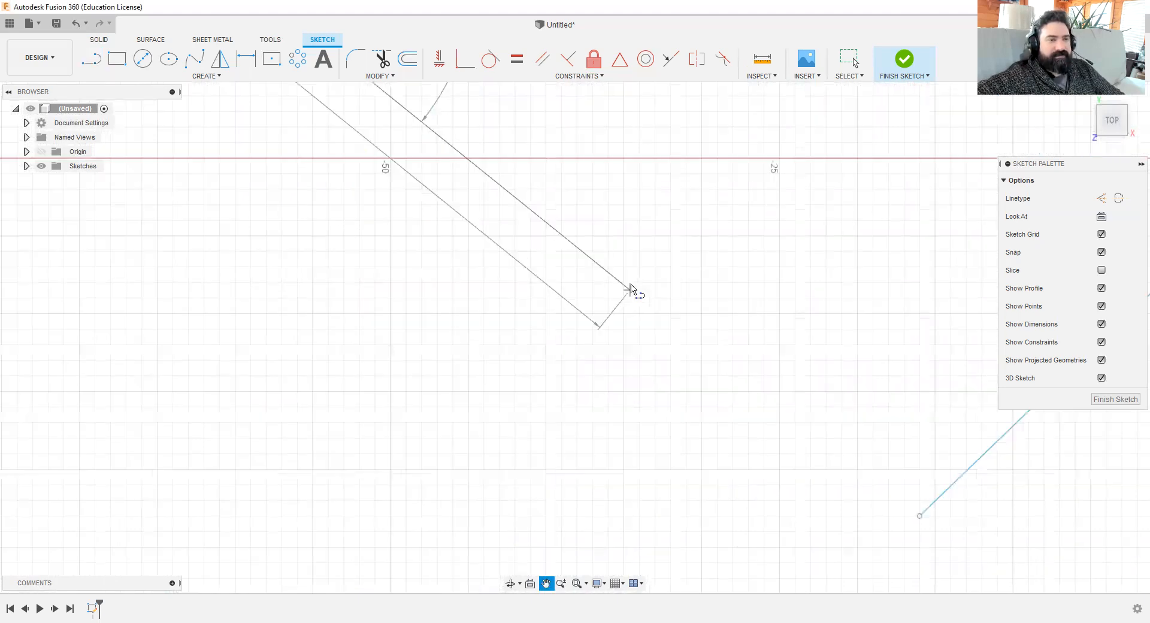
scroll(882, 554, "down", 2)
scroll(882, 555, "down", 1)
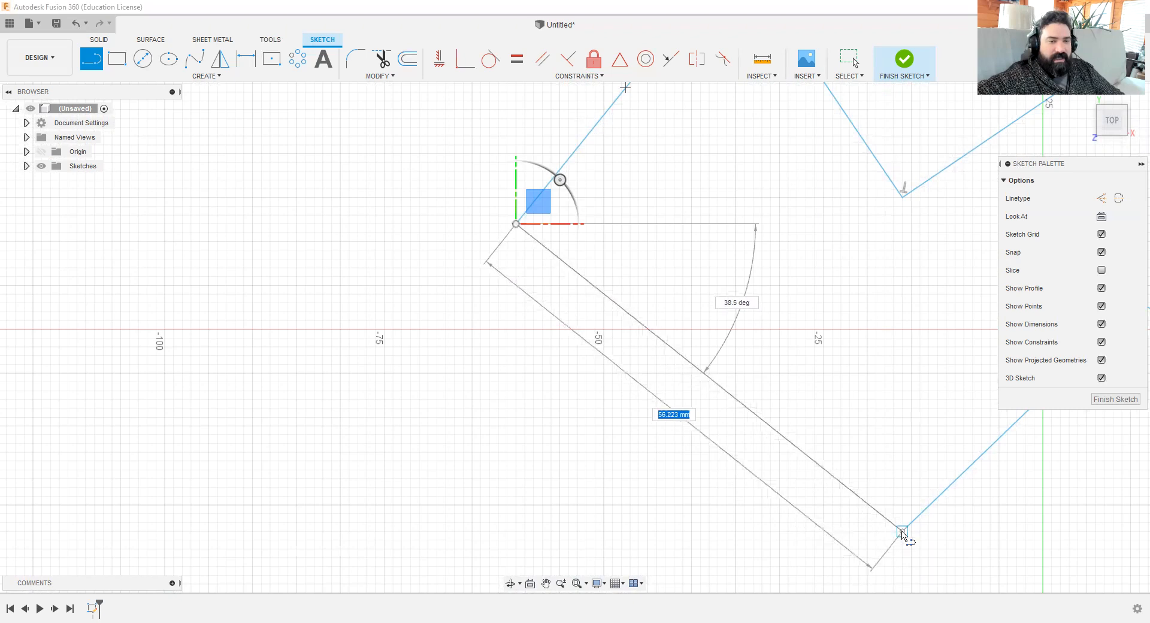
left_click(902, 532)
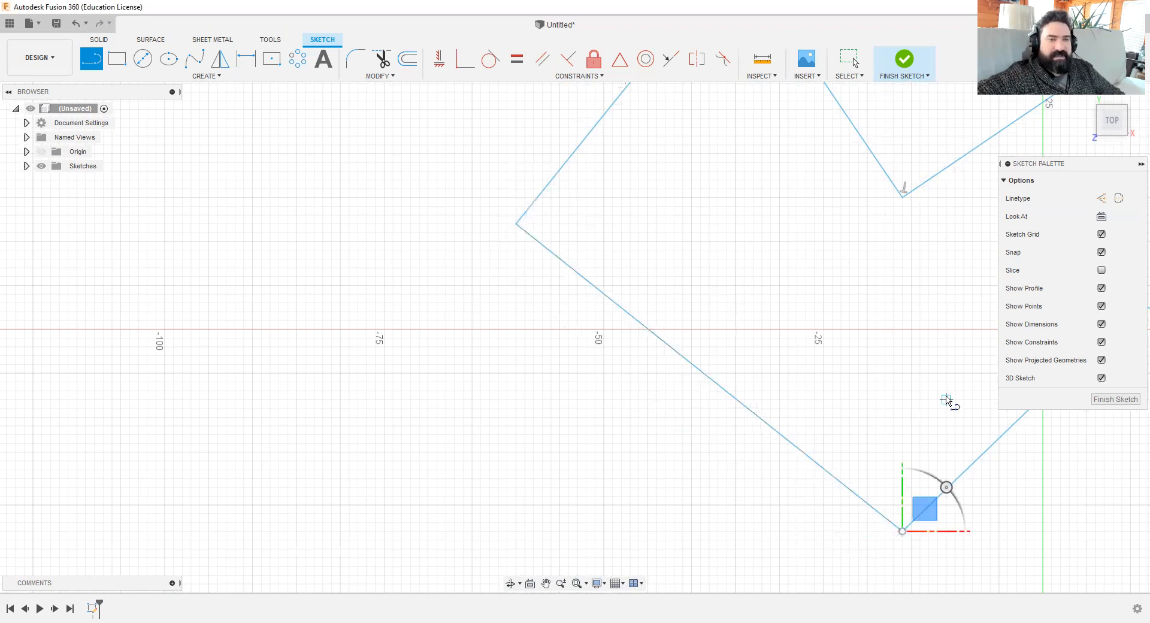
middle_click_drag(939, 386, 654, 384)
scroll(759, 485, "up", 2)
scroll(817, 504, "down", 5)
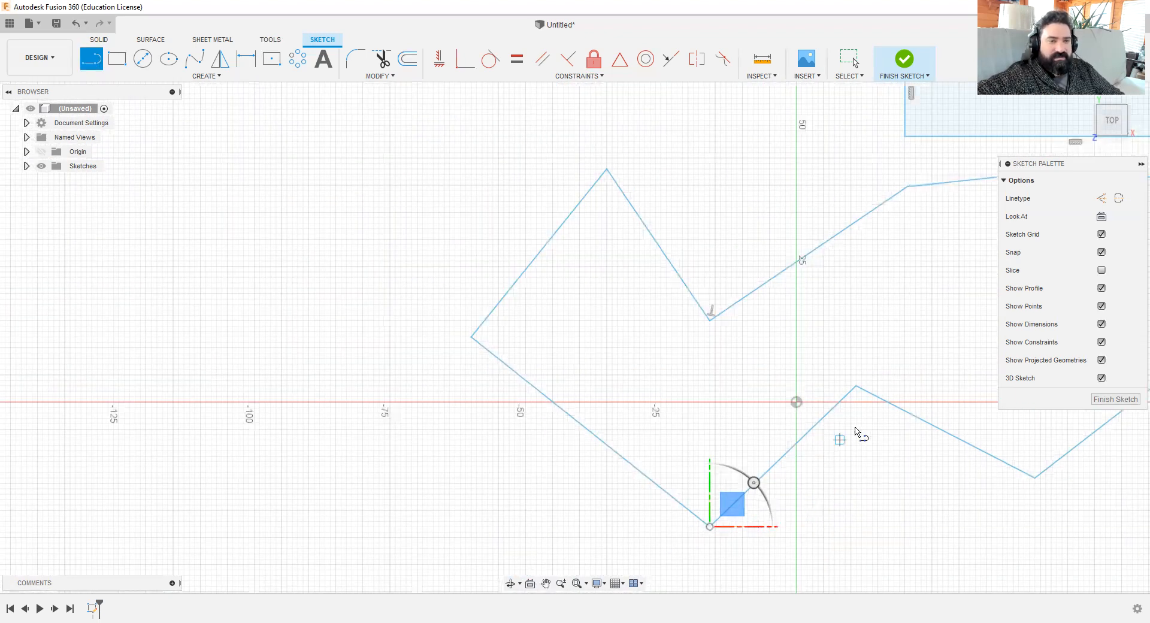
Step: Connect the right open ends of the upper and lower line chains with a line to close the profile
middle_click_drag(979, 512, 613, 486)
key("l")
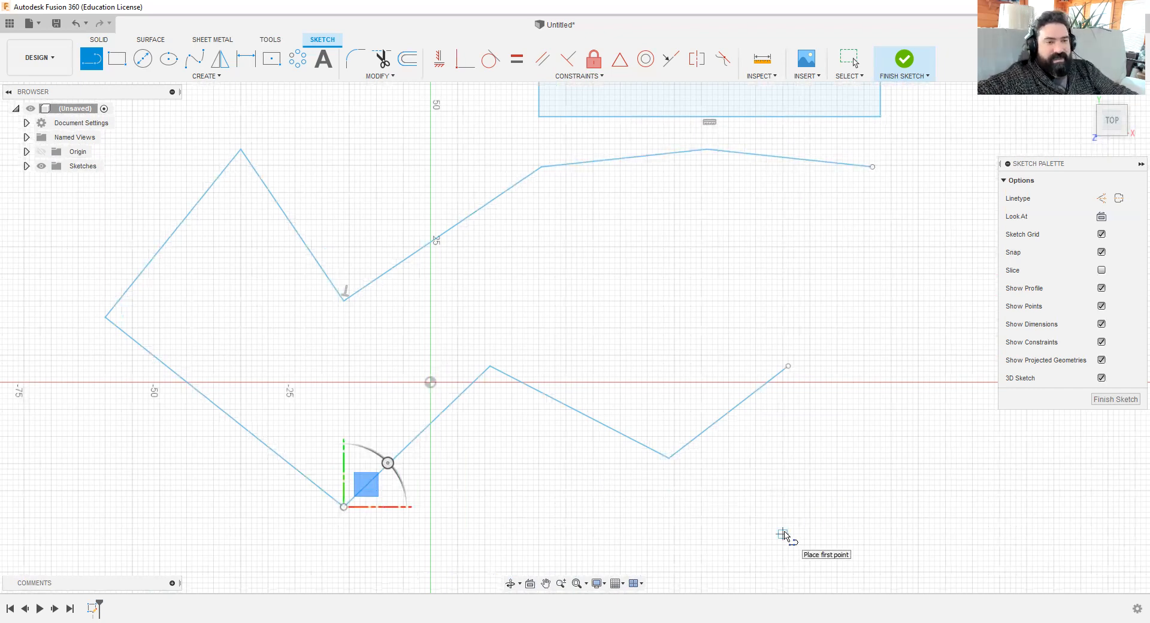
key("Escape")
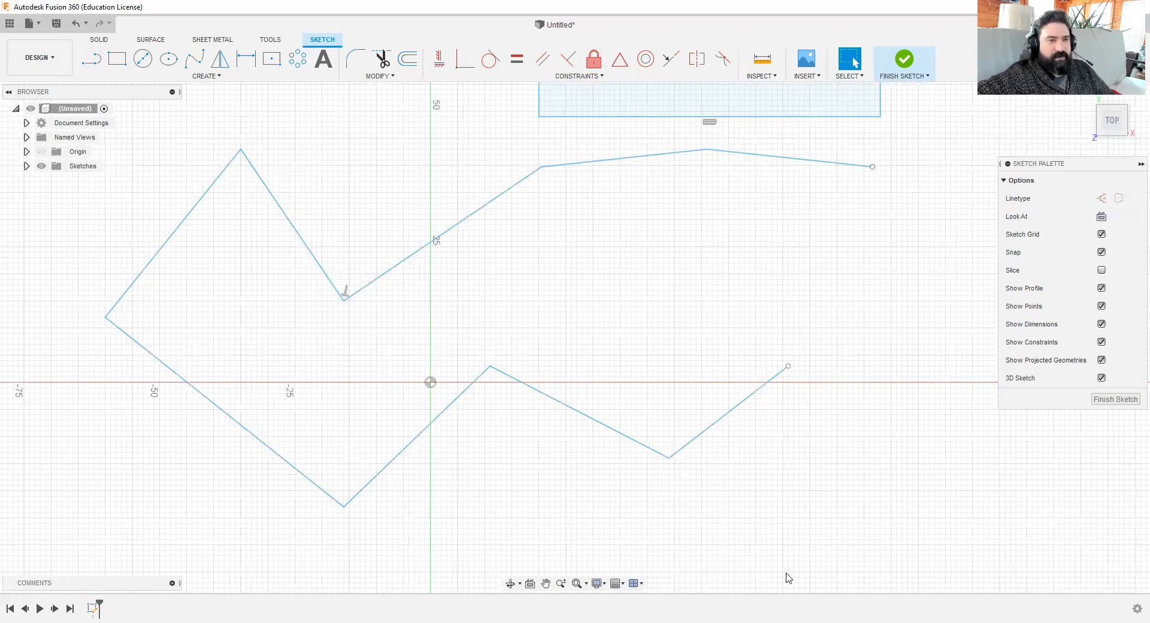
right_click(855, 423)
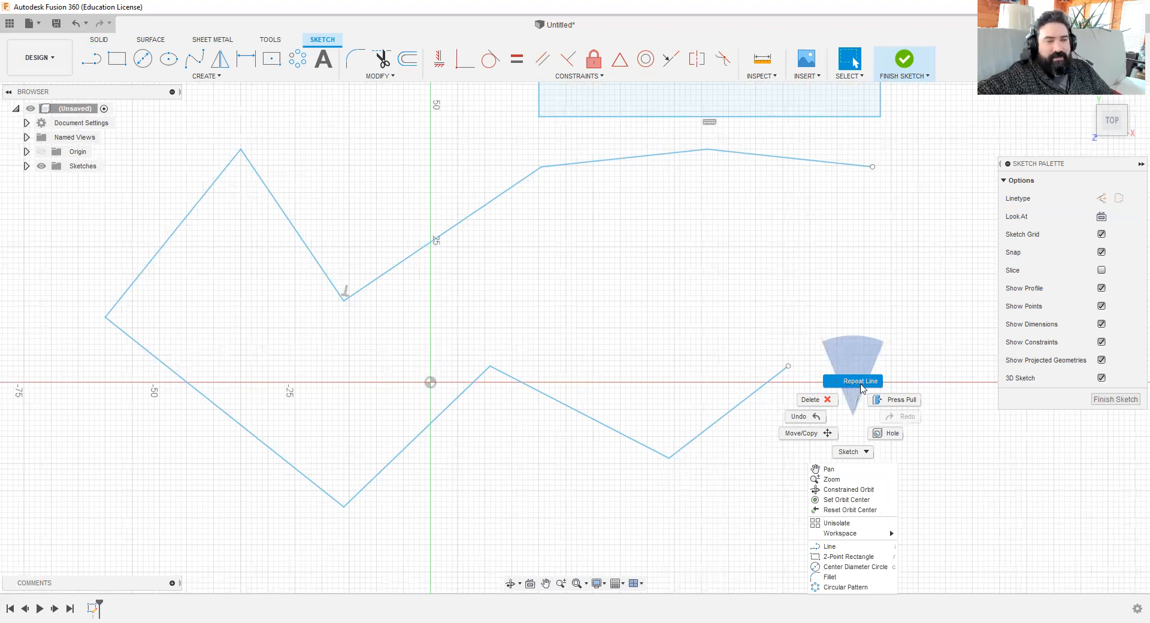
left_click(843, 357)
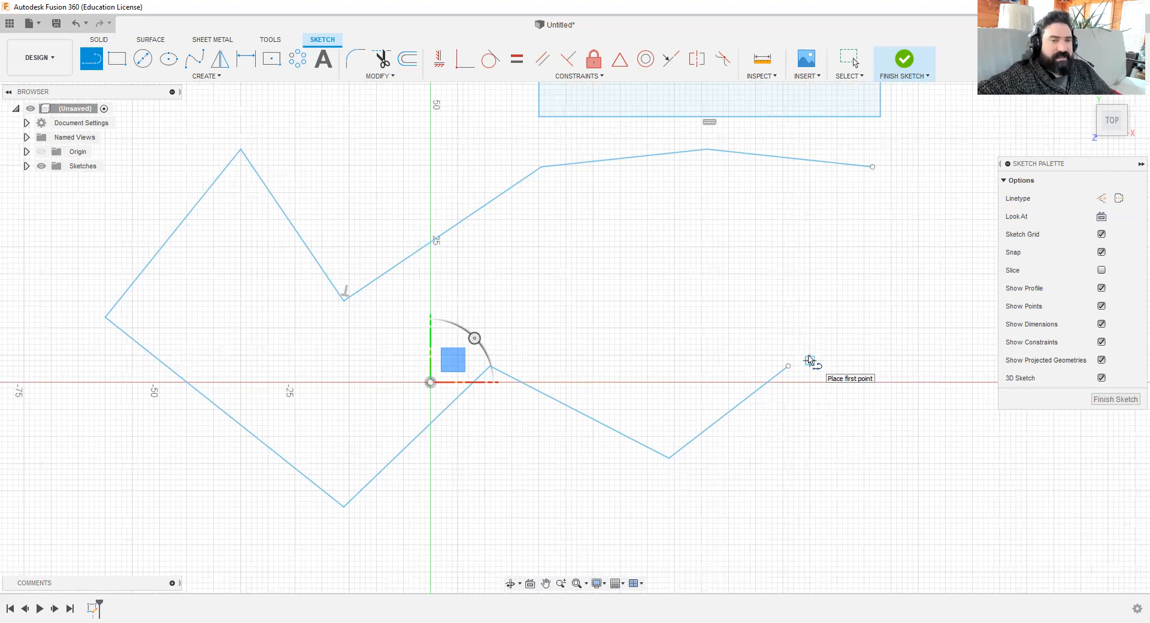
left_click(789, 367)
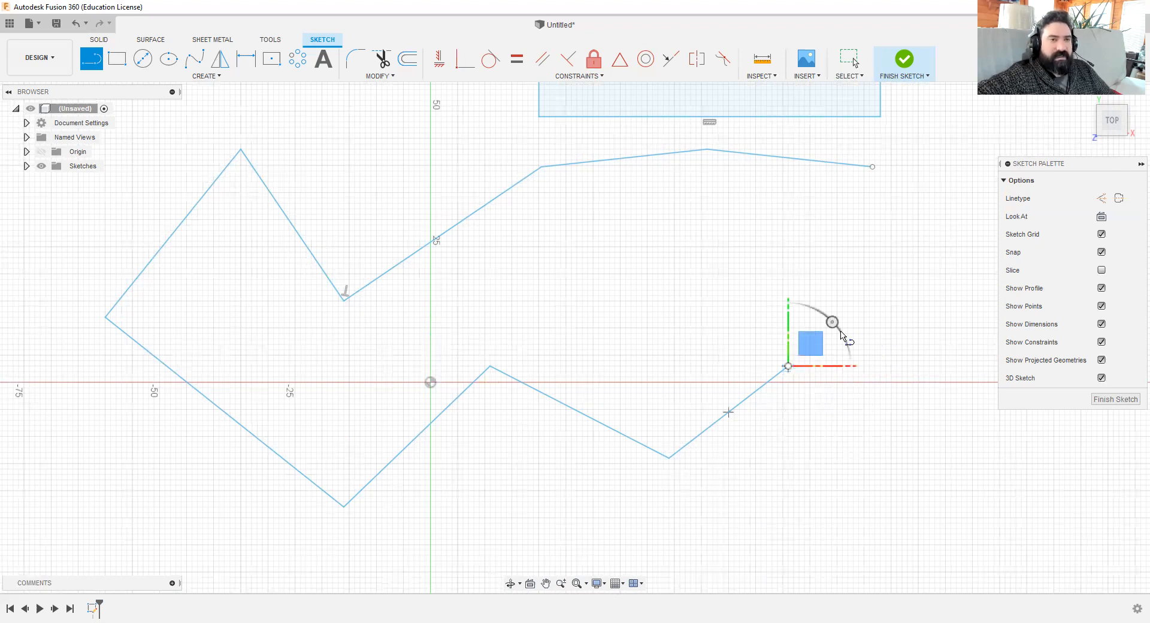
left_click(872, 167)
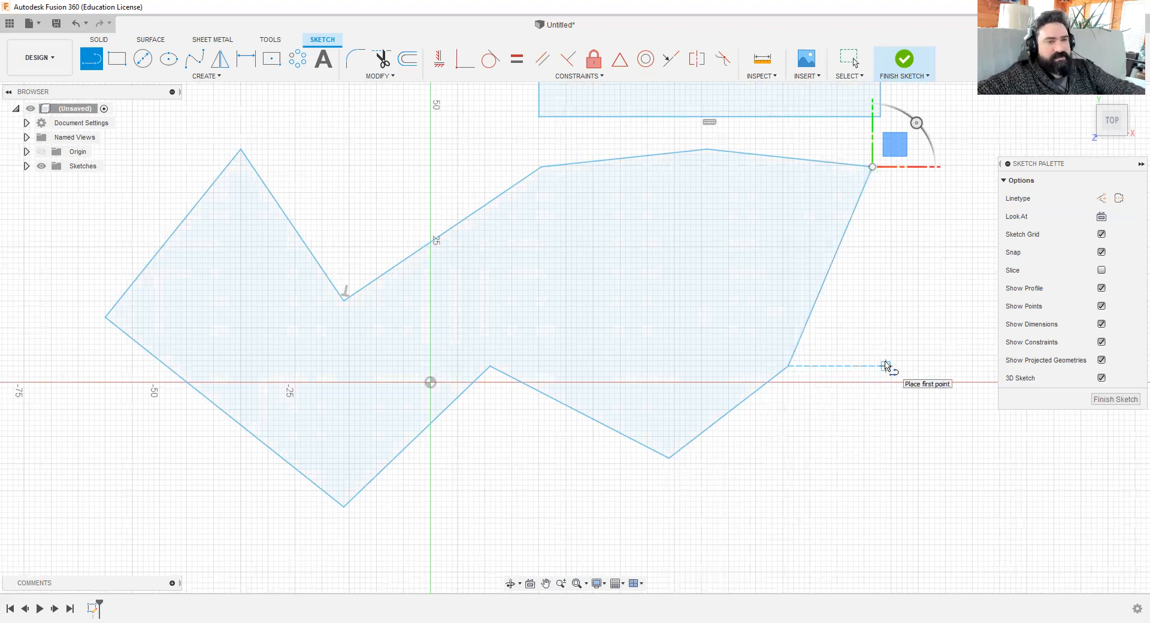
key("Escape")
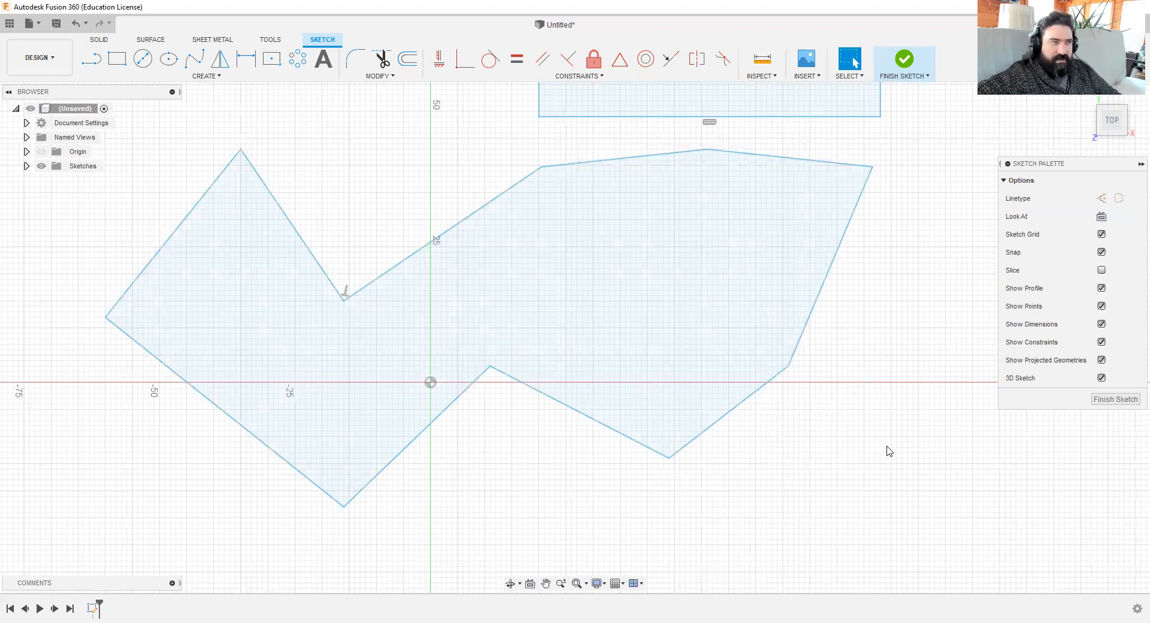
Step: Sketch a center diameter circle of 23 mm above the profile's notch, slightly left of the Y axis
scroll(897, 420, "down", 3)
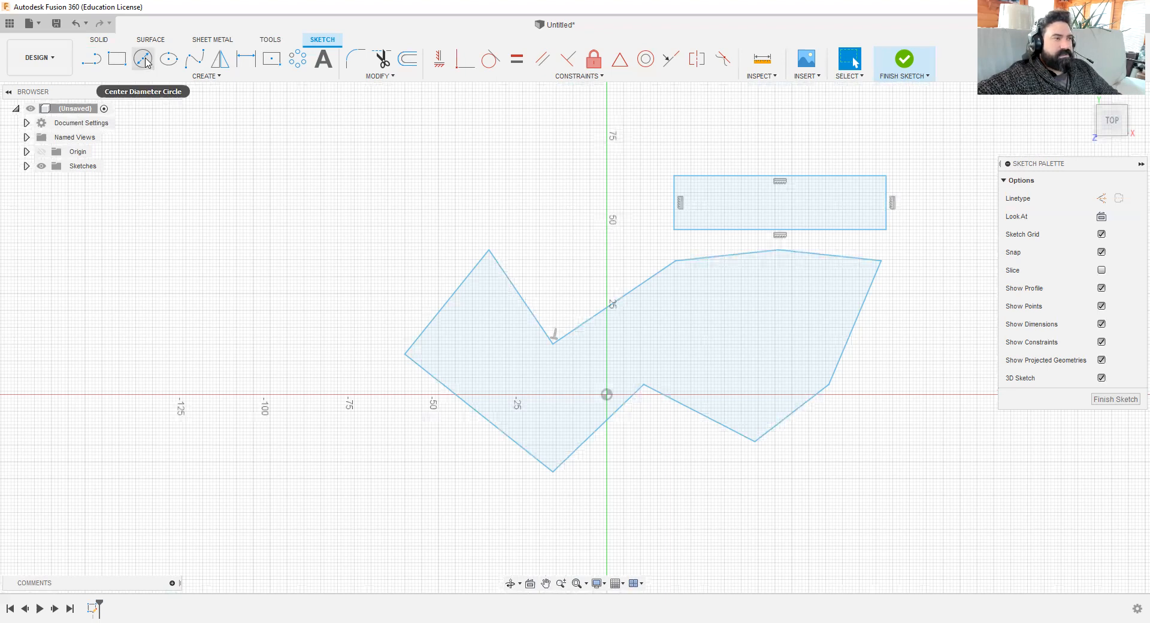
key("c")
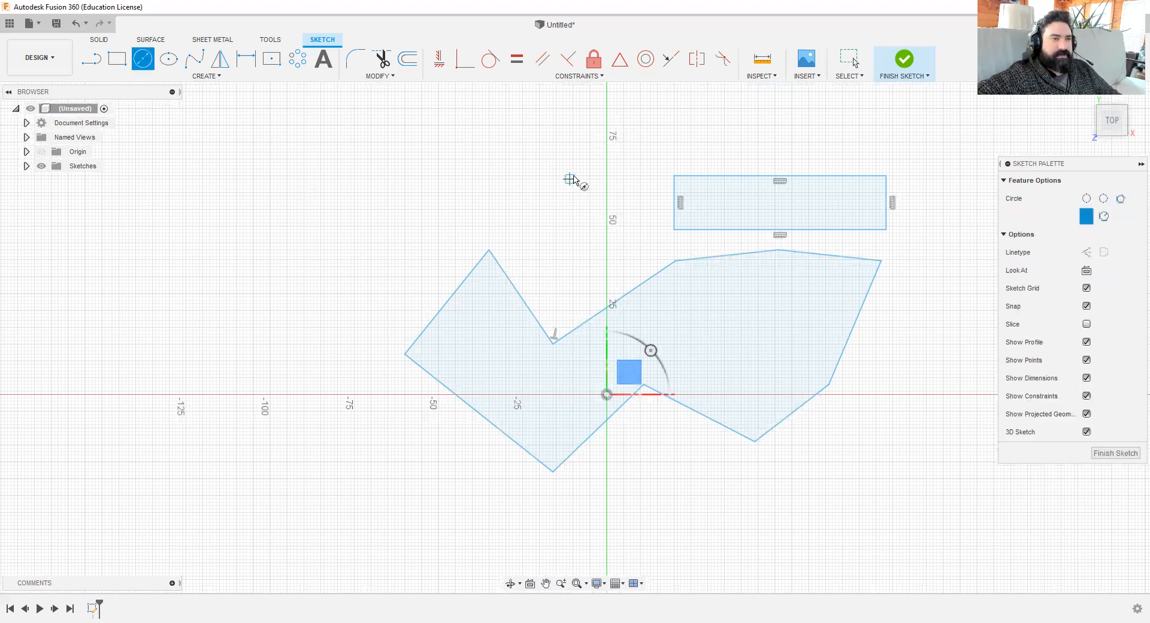
left_click(573, 176)
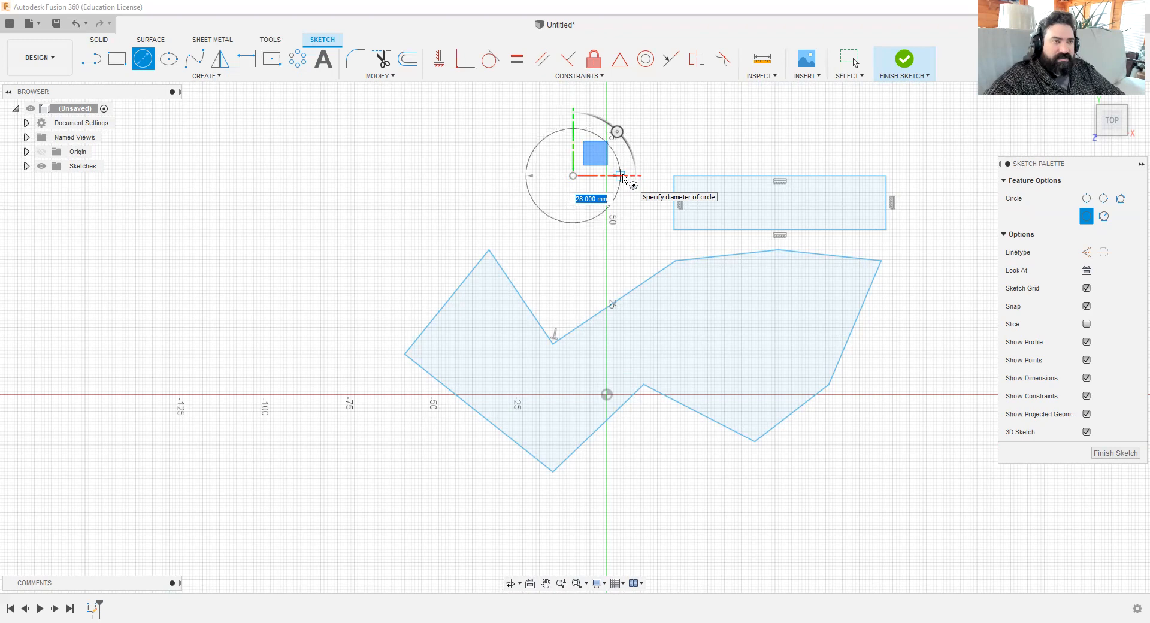
type("23")
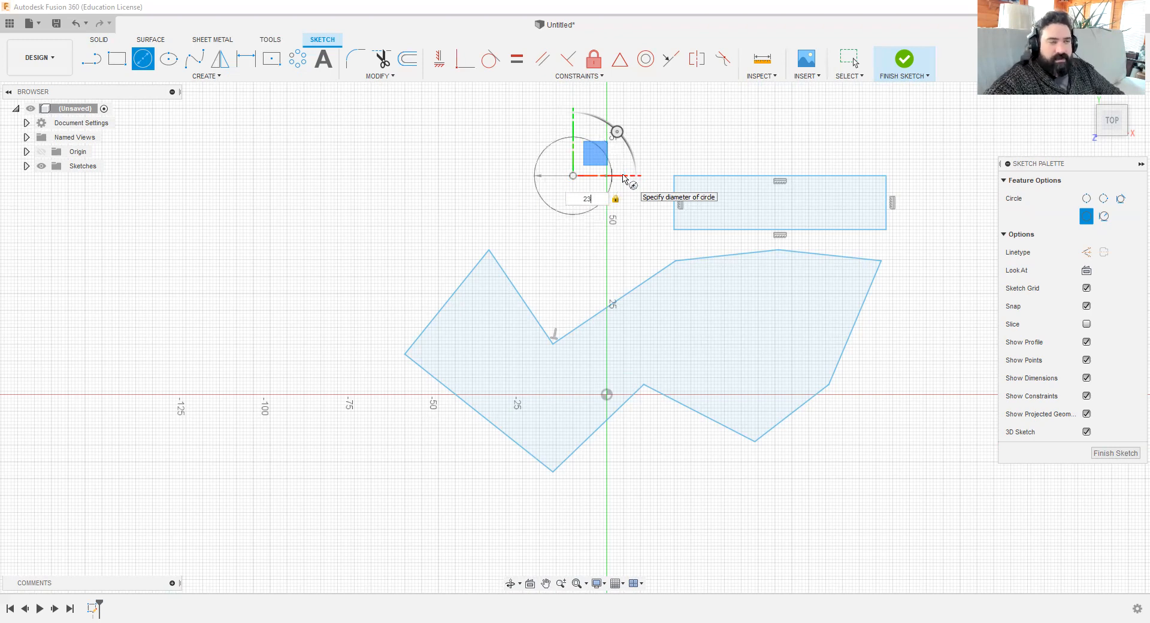
key("Return")
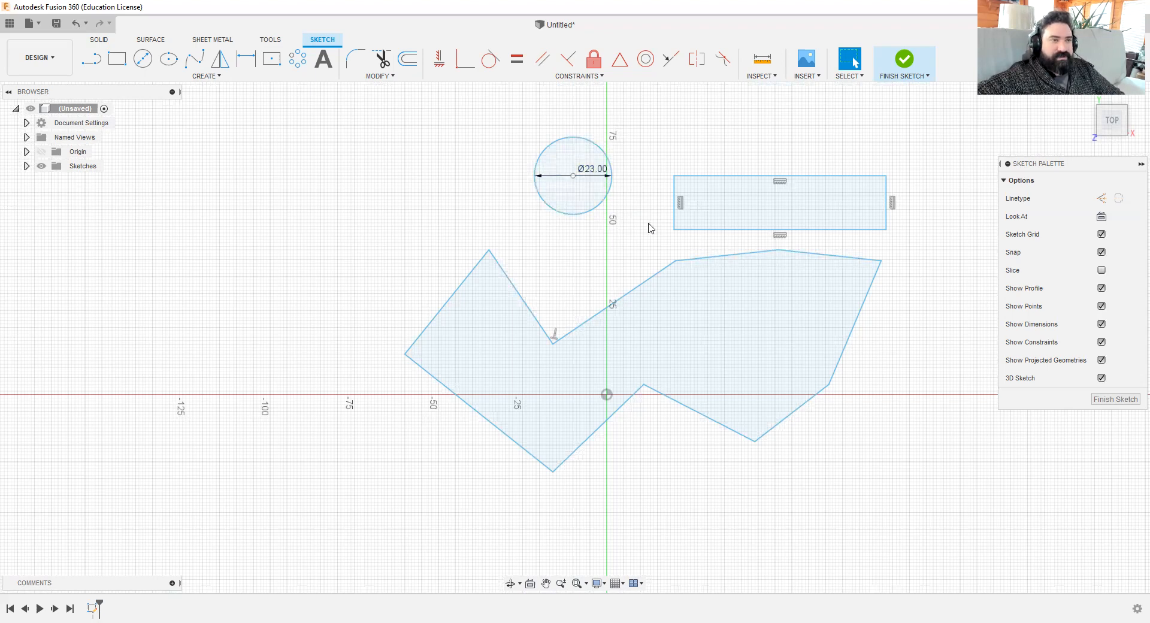
Step: Set the circle's diameter dimension to 25 mm
scroll(591, 174, "up", 4)
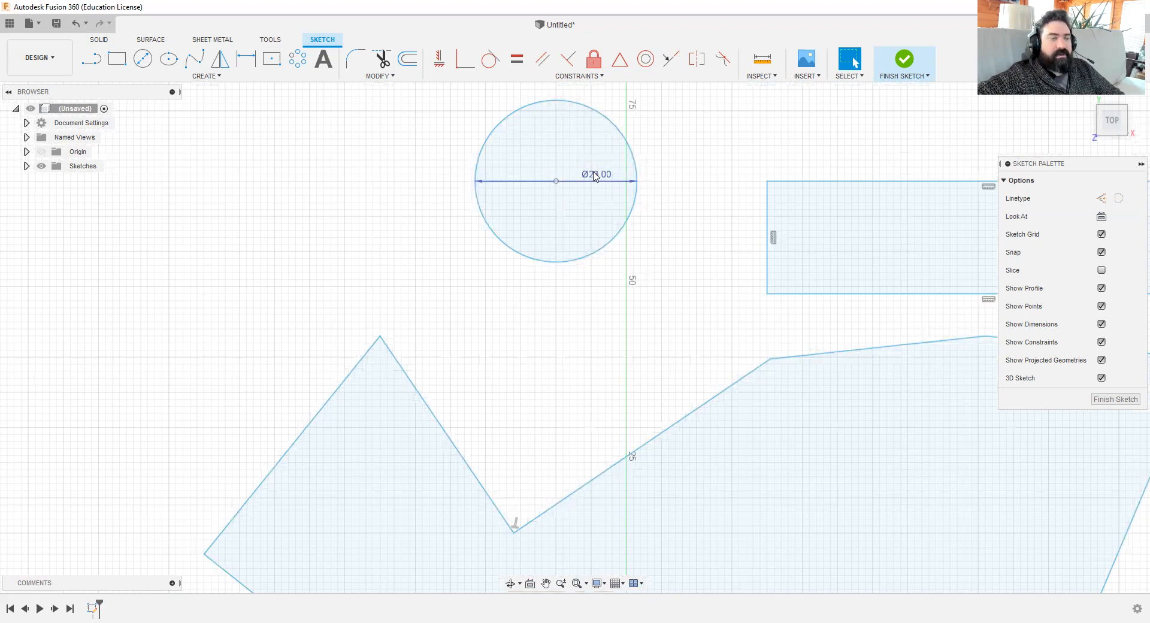
double_click(609, 176)
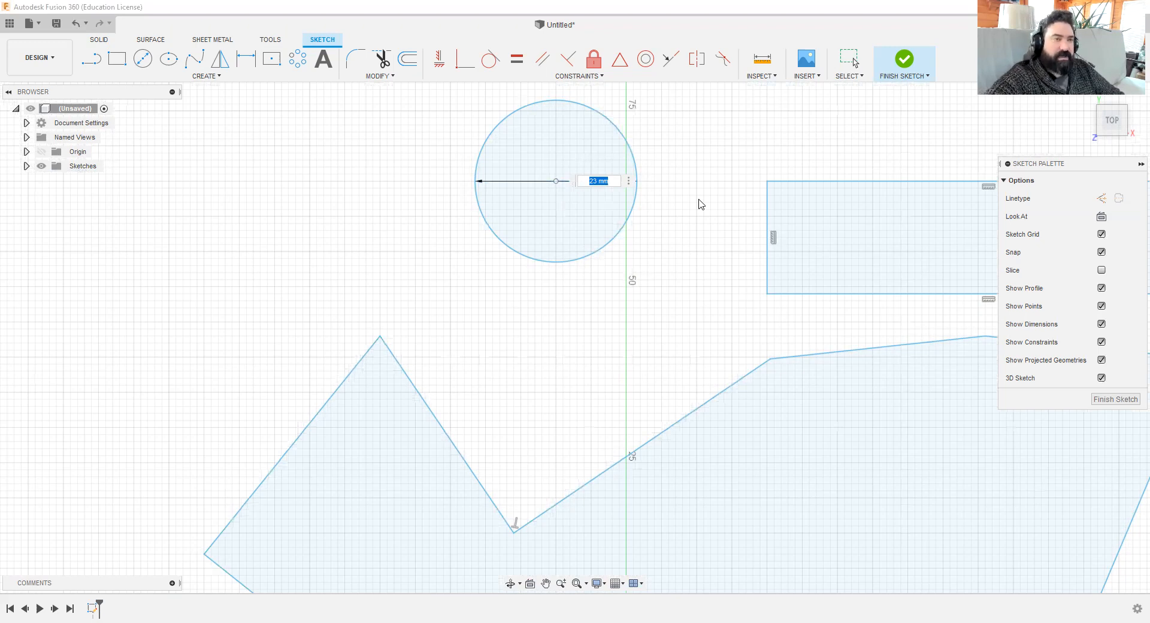
type("25")
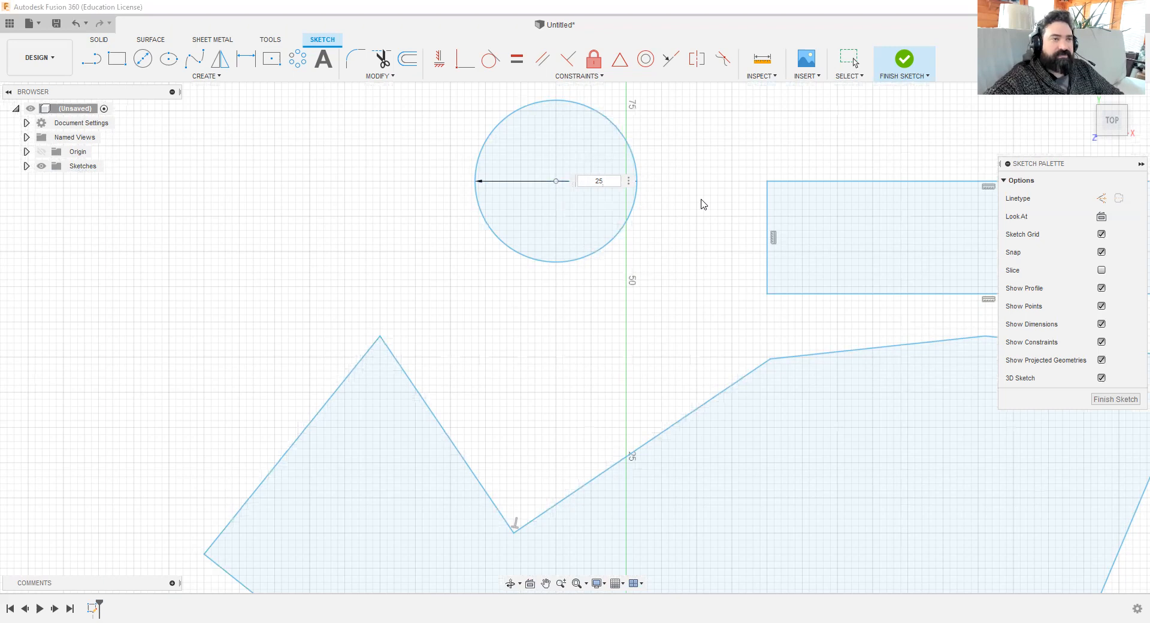
key("Return")
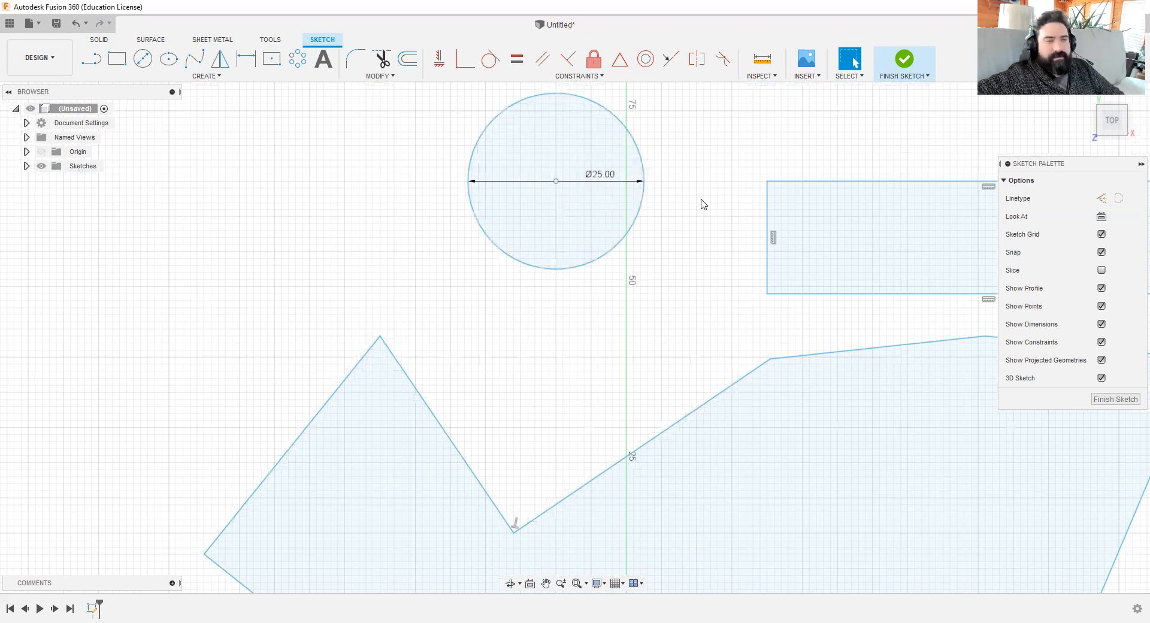
Step: Dimension the top edge of the rectangle and set its length to 64 mm
scroll(682, 358, "down", 2)
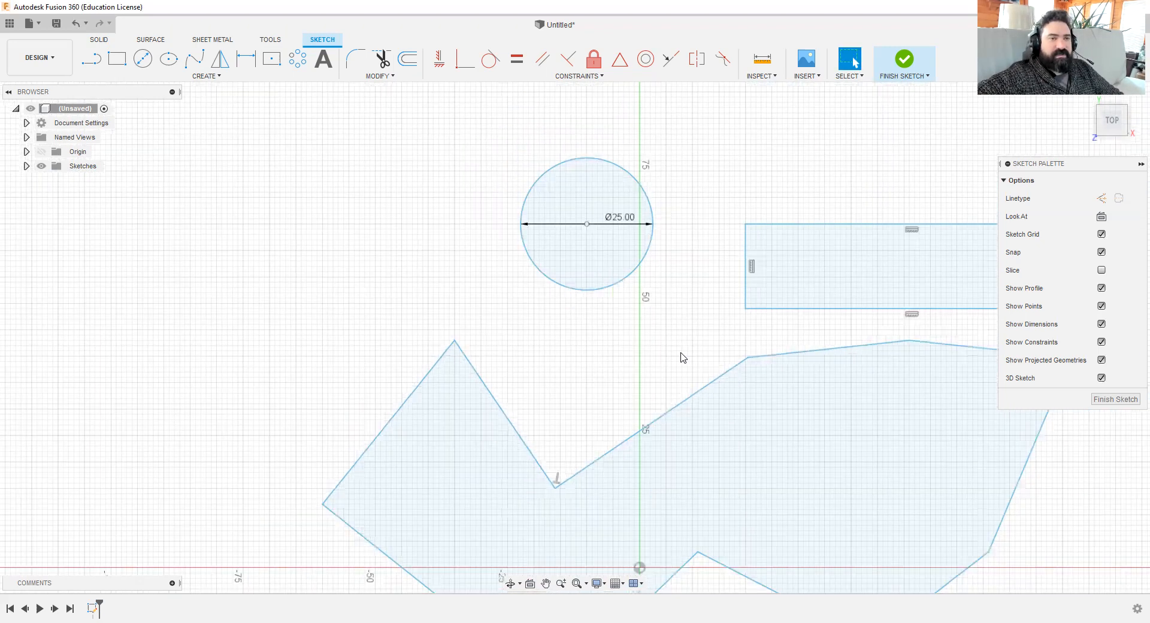
middle_click_drag(749, 187, 591, 165)
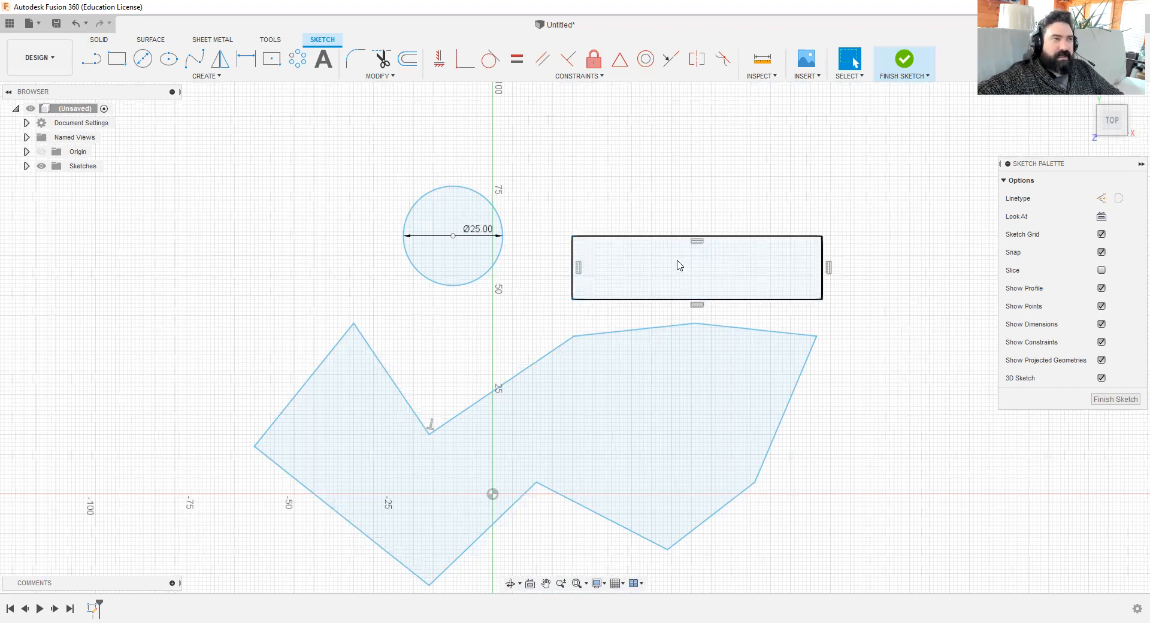
left_click(252, 59)
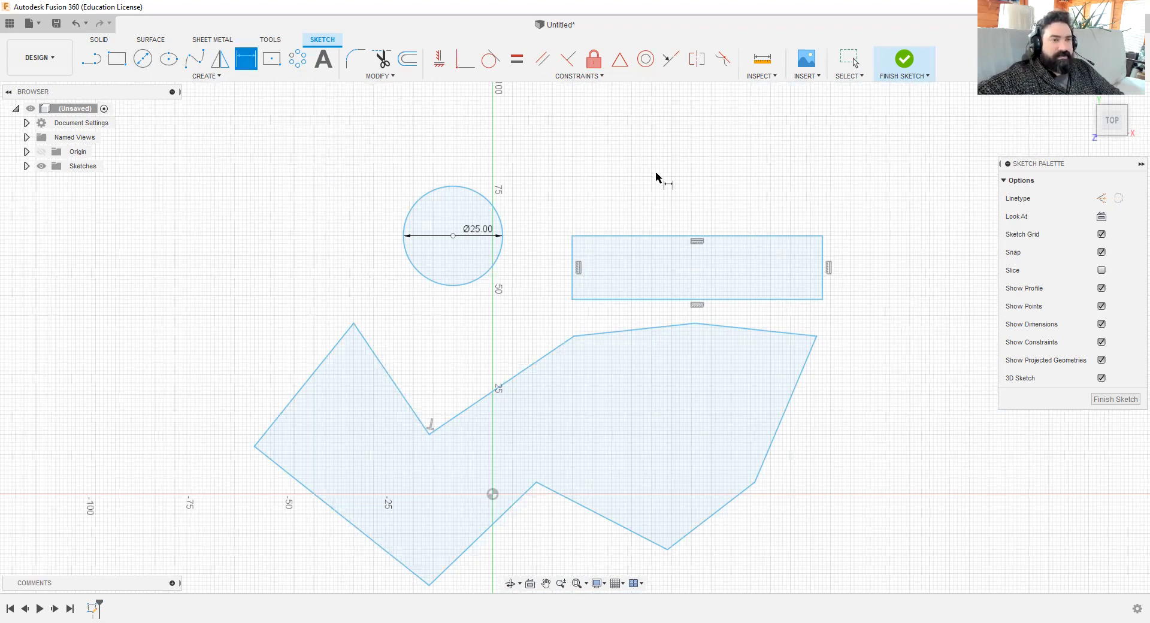
left_click(728, 235)
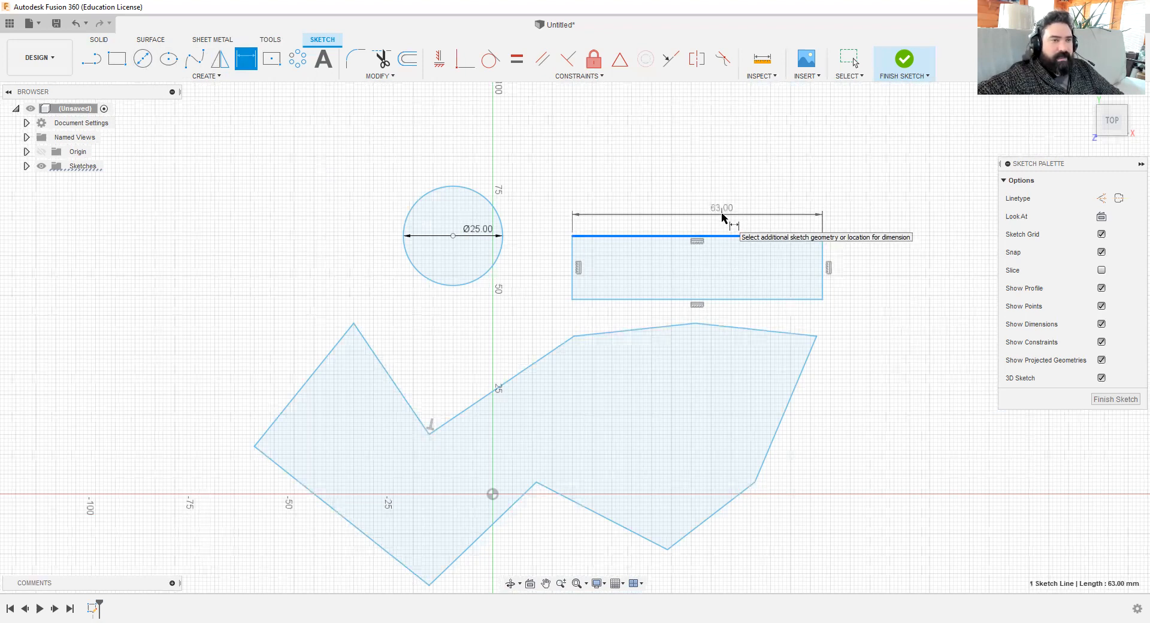
left_click(723, 218)
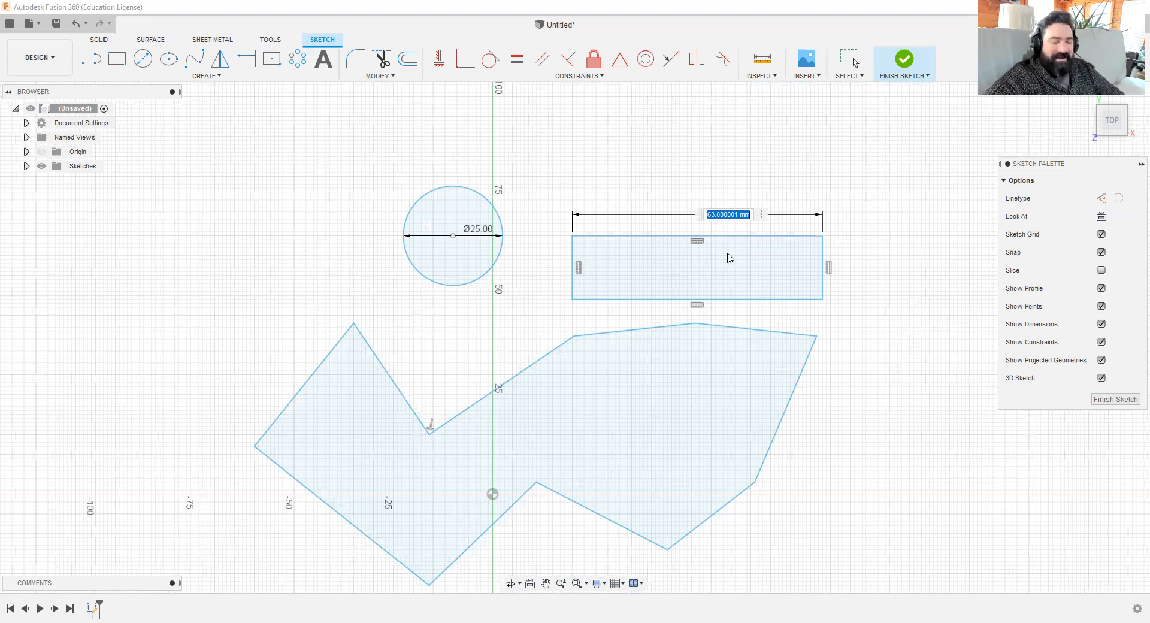
type("64")
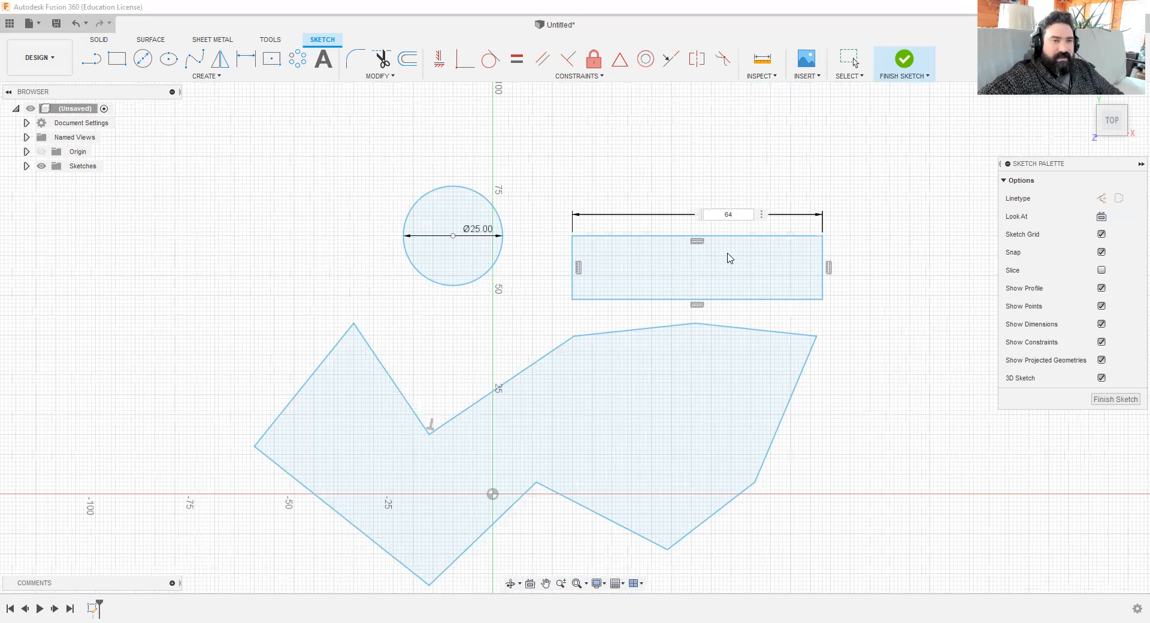
key("Return")
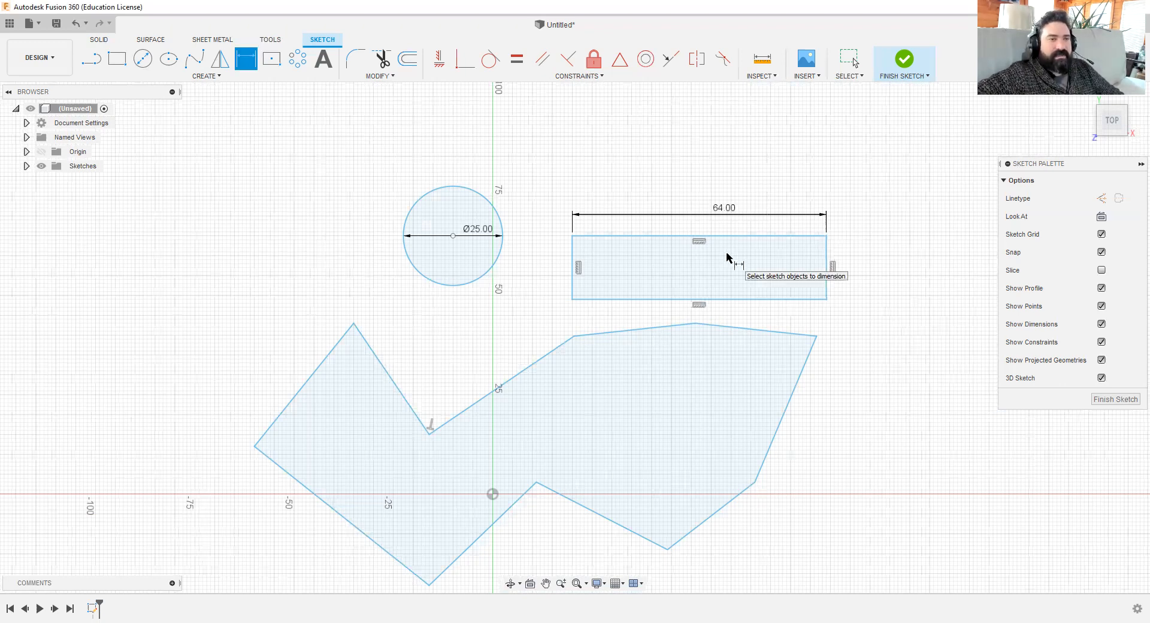
Step: Dimension the right edge of the rectangle, set its height to 12 mm, and leave the dimension command
left_click(828, 254)
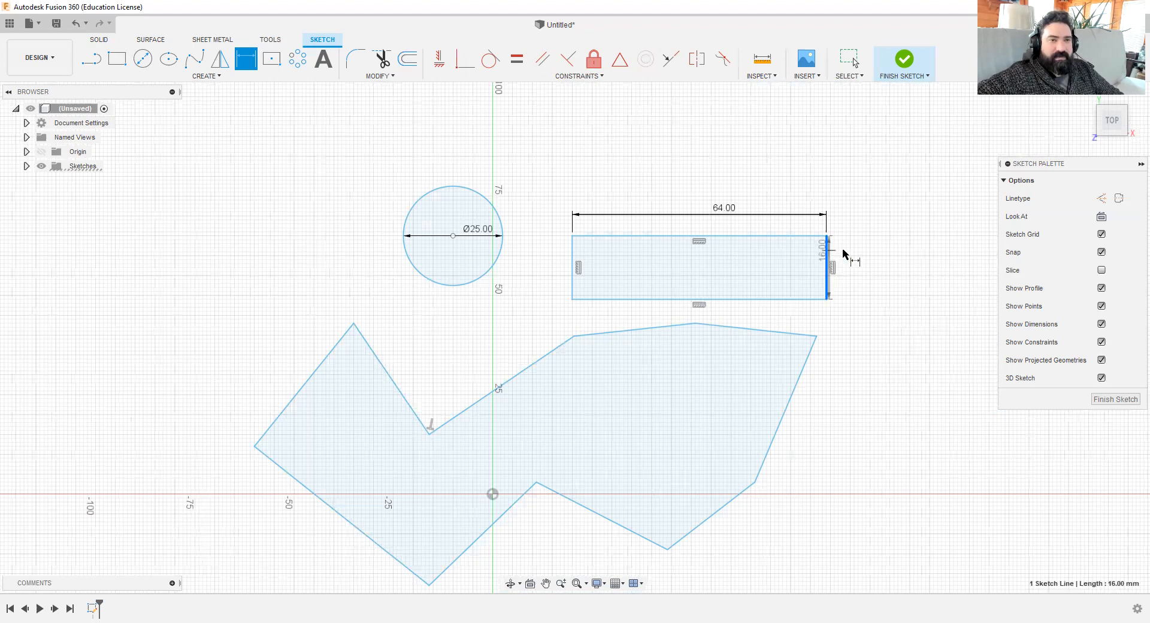
left_click(860, 287)
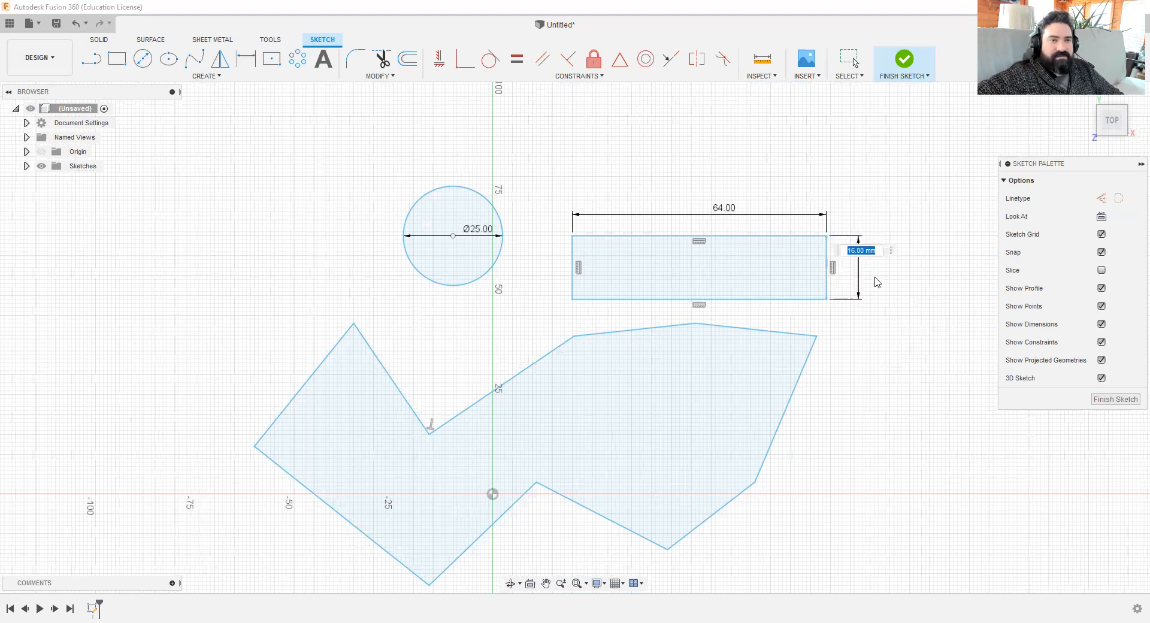
type("12")
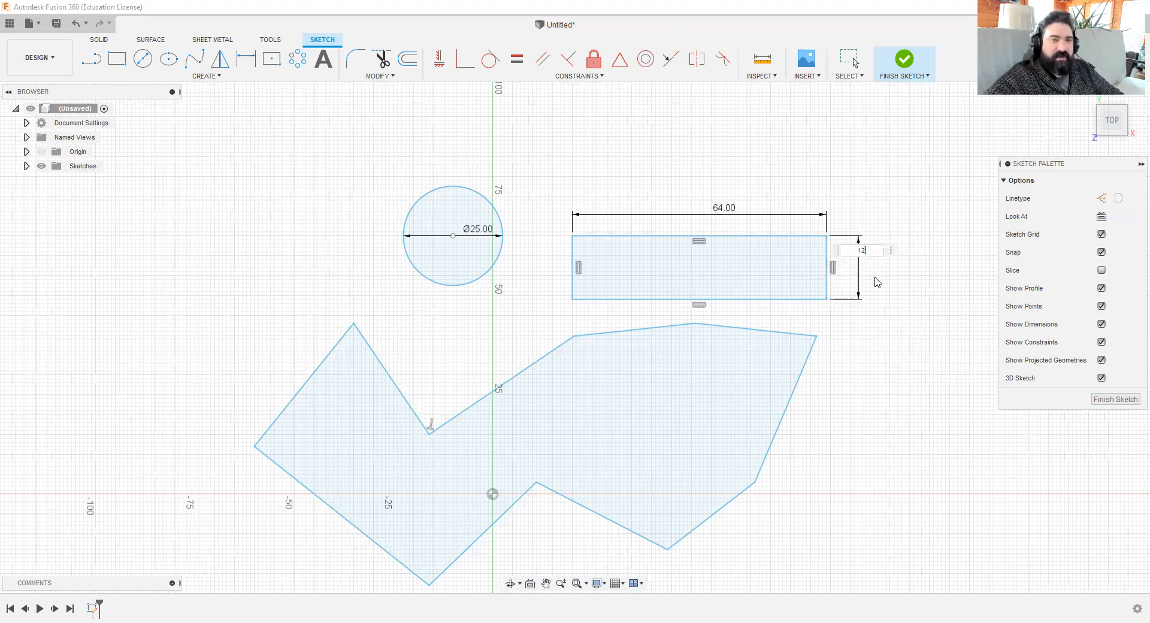
key("Return")
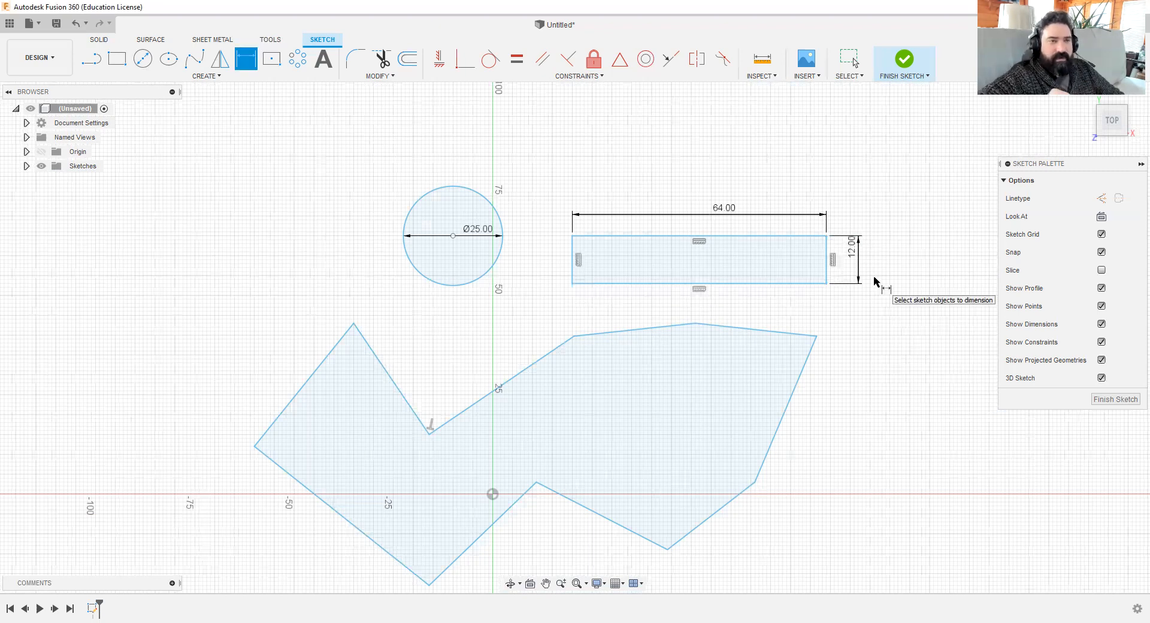
key("Escape")
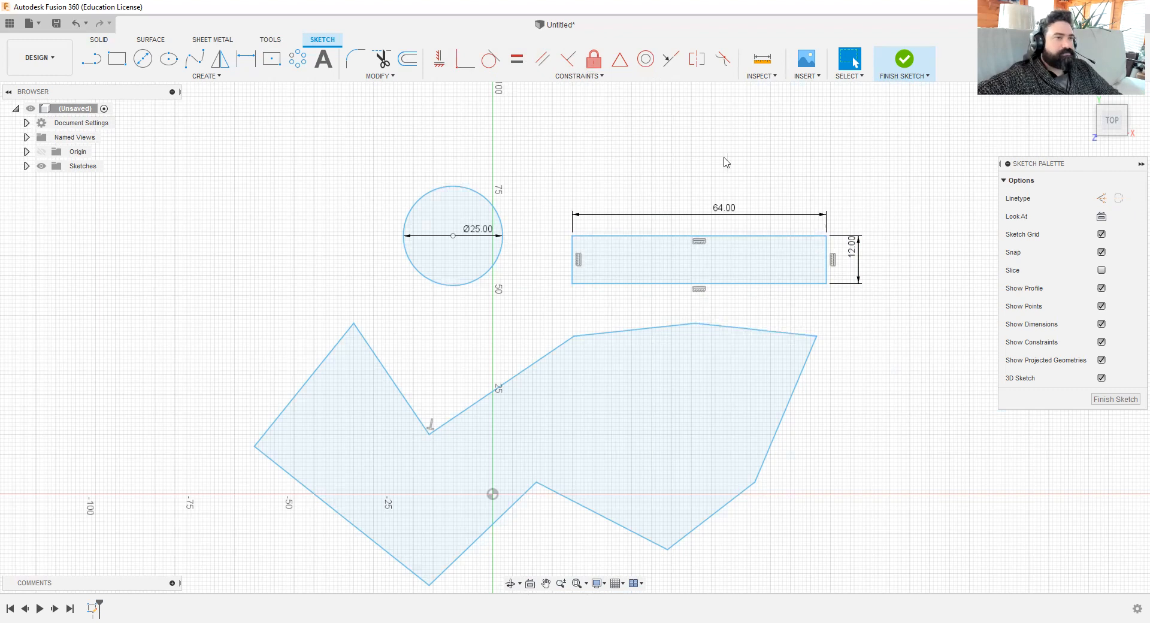
Step: Sketch a wide horizontal ellipse about 20 mm high to the left of the circle, with its center level with the circle's
left_click(169, 58)
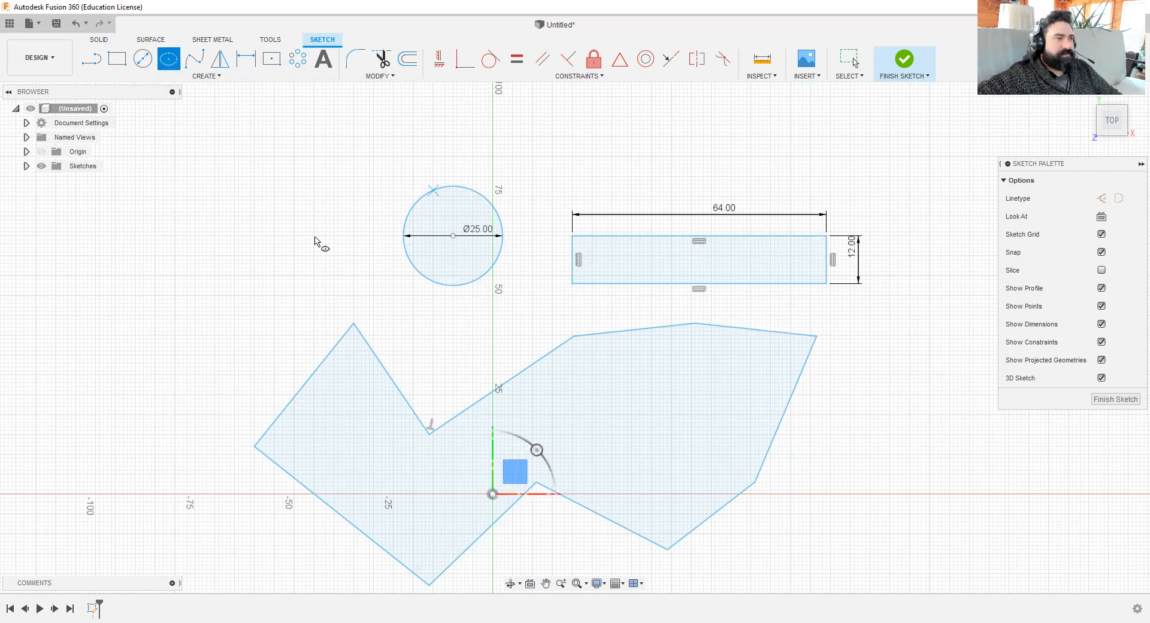
left_click(214, 236)
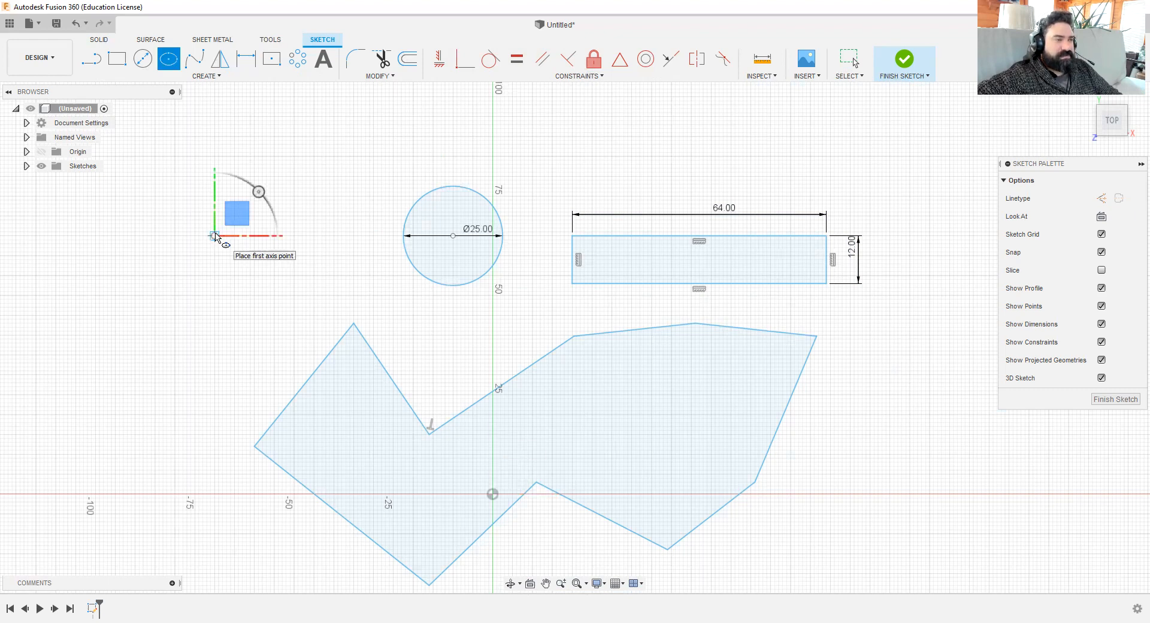
left_click(308, 236)
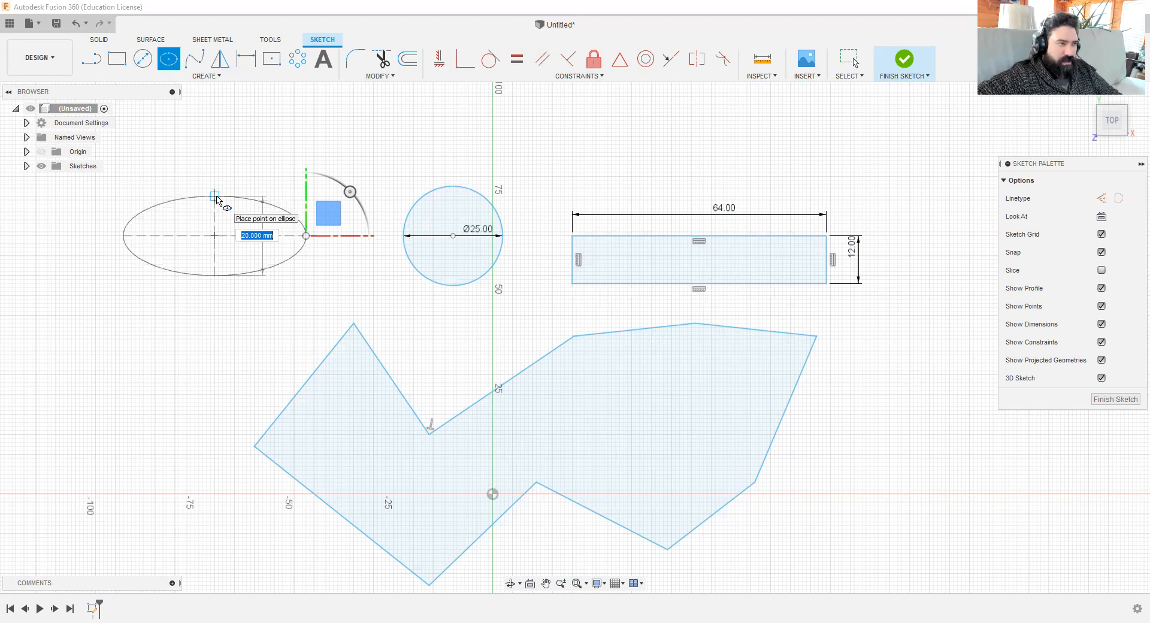
left_click(216, 197)
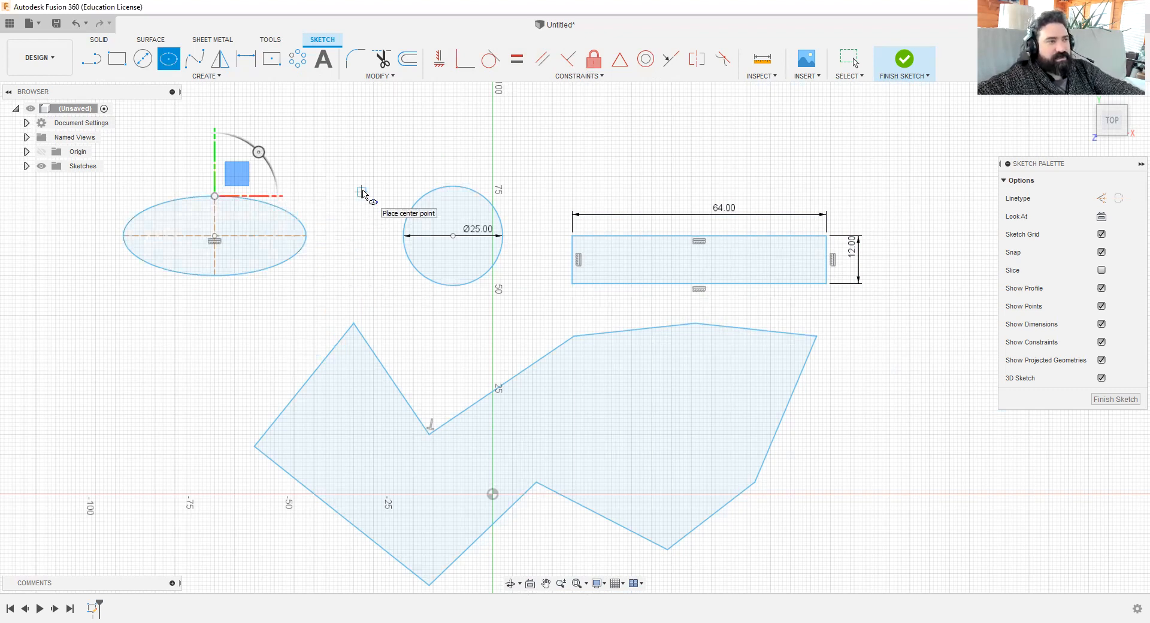
key("Escape")
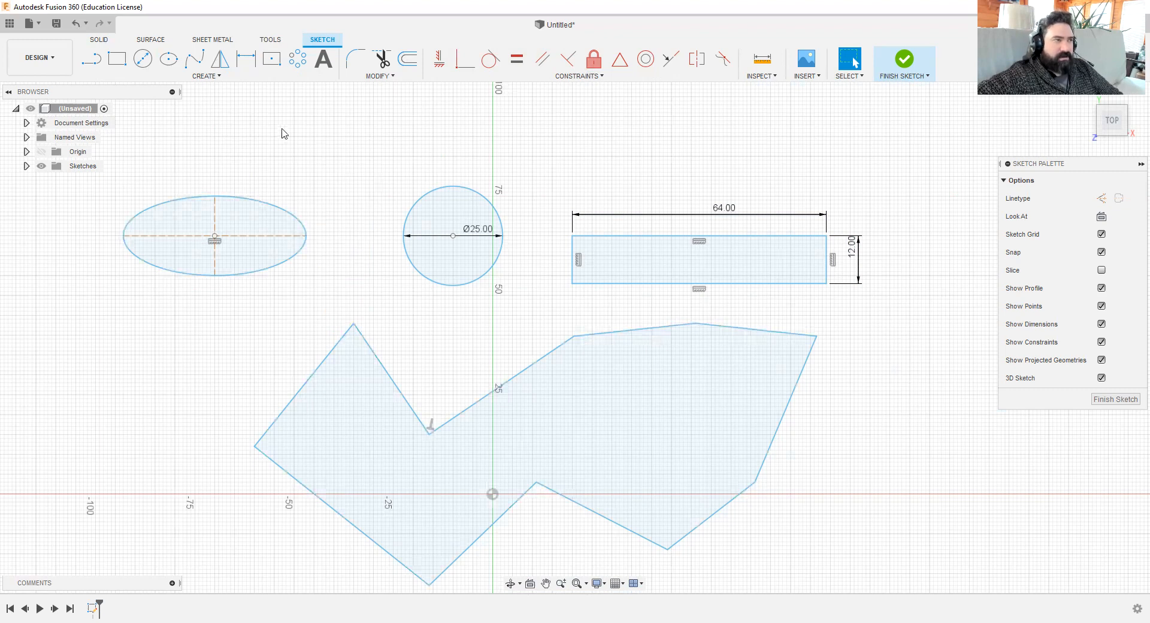
Step: Sketch an open fit point spline with six points above the rectangle, arching over, dipping into a valley and rising again
left_click(194, 61)
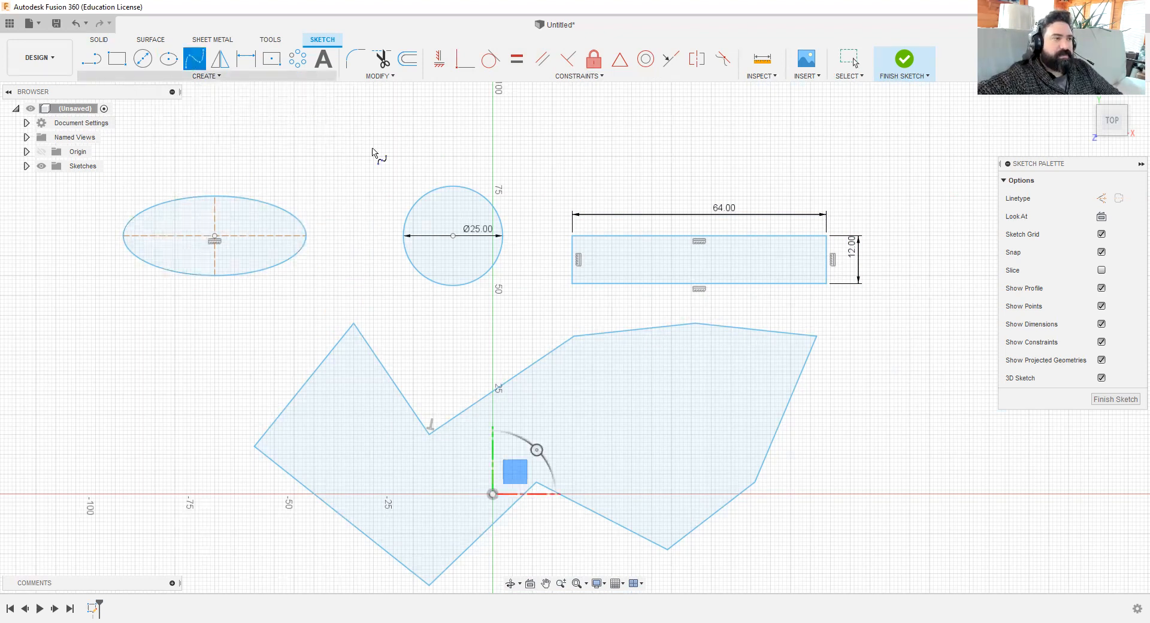
middle_click_drag(602, 142, 437, 287)
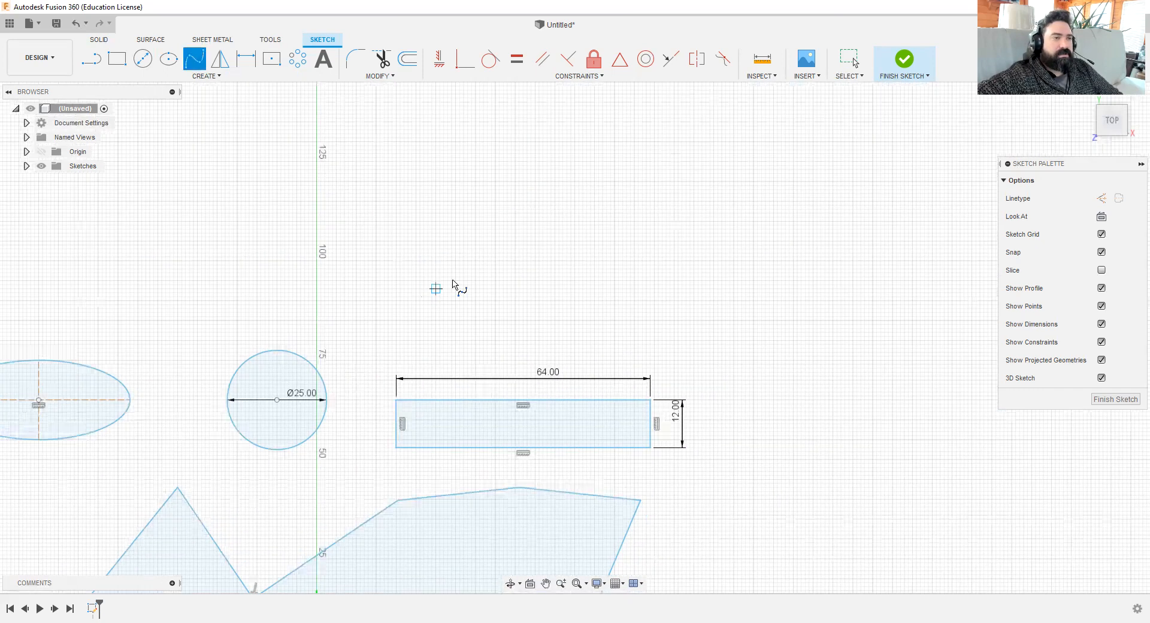
middle_click_drag(542, 233, 511, 286)
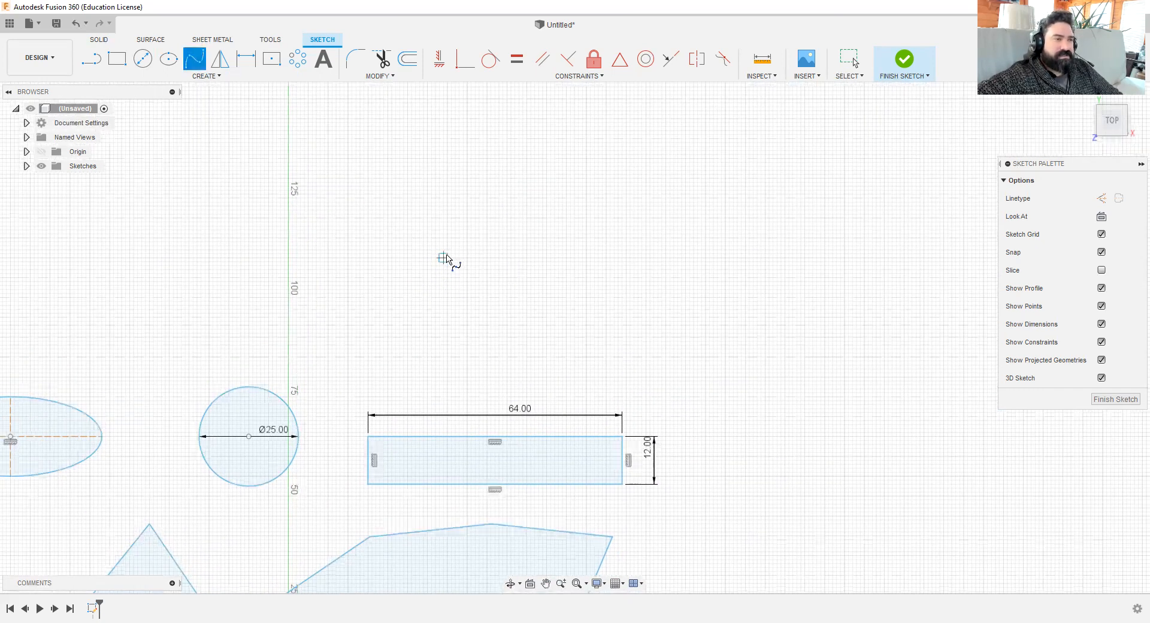
left_click(443, 257)
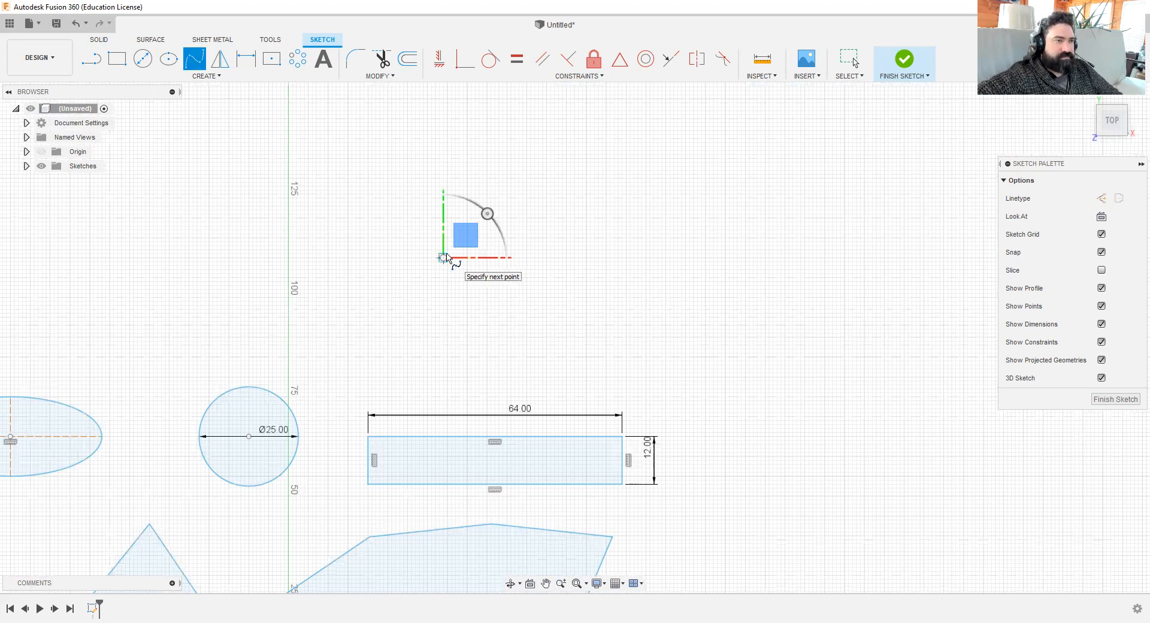
scroll(448, 259, "down", 2)
scroll(449, 259, "up", 7)
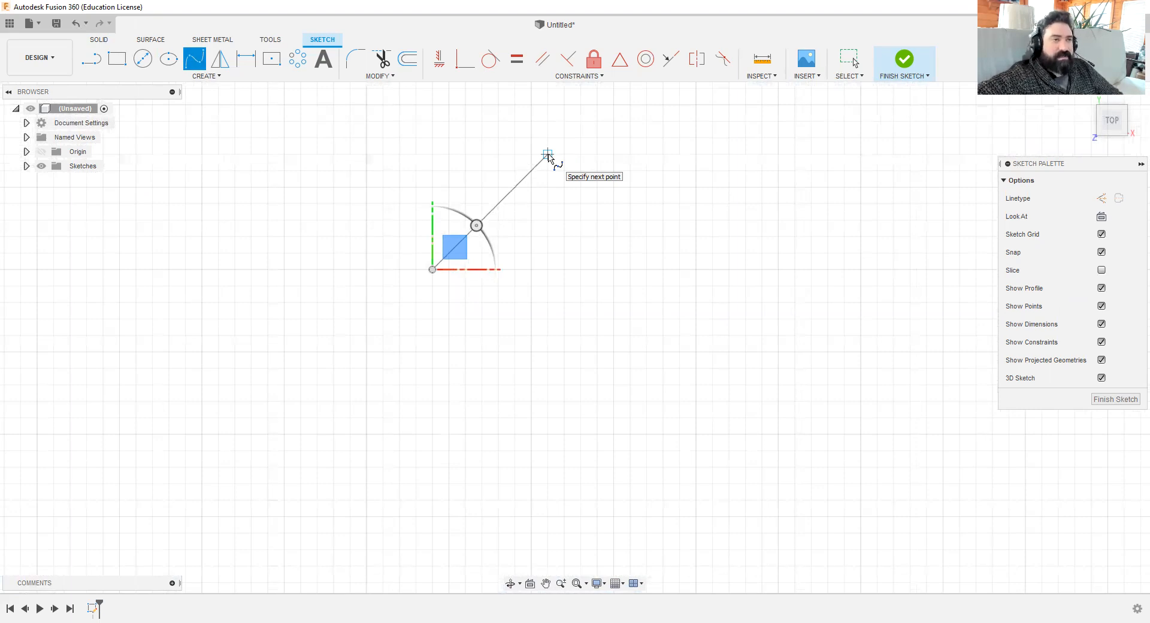
left_click(548, 155)
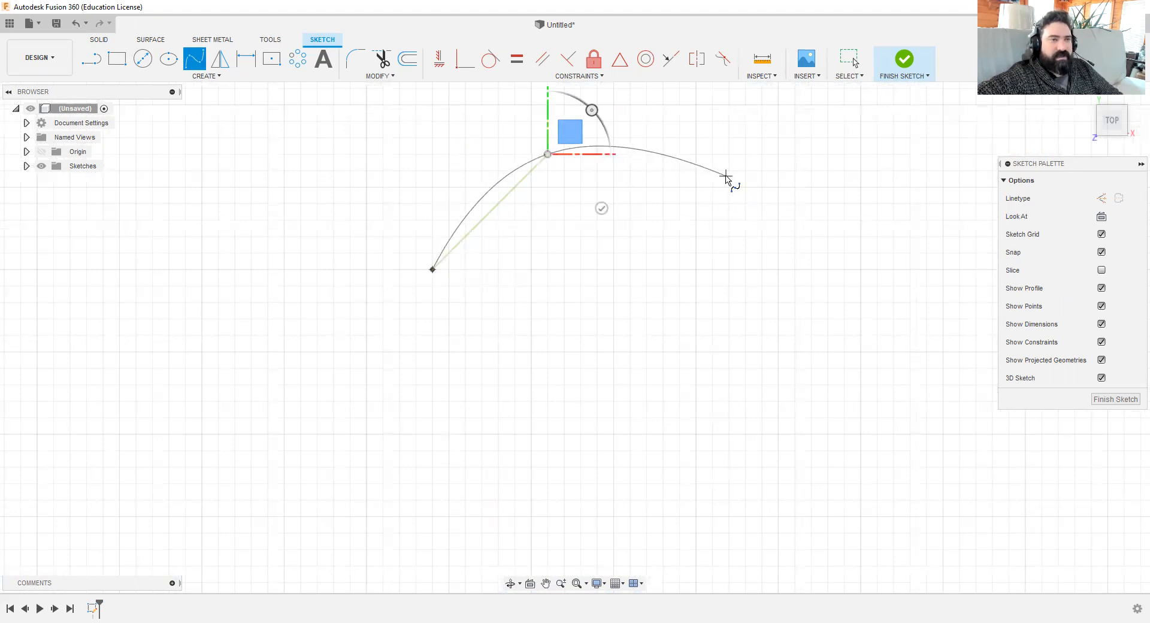
scroll(723, 183, "up", 5)
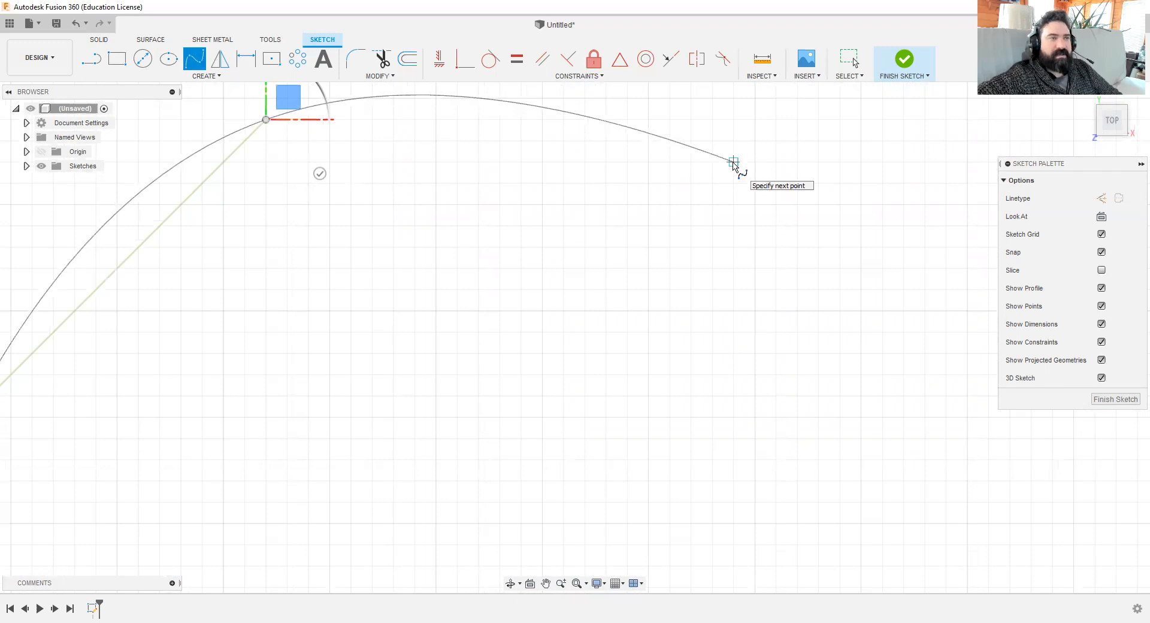
left_click(734, 162)
scroll(897, 380, "down", 1)
scroll(896, 380, "down", 2)
middle_click_drag(891, 380, 675, 317)
left_click(708, 395)
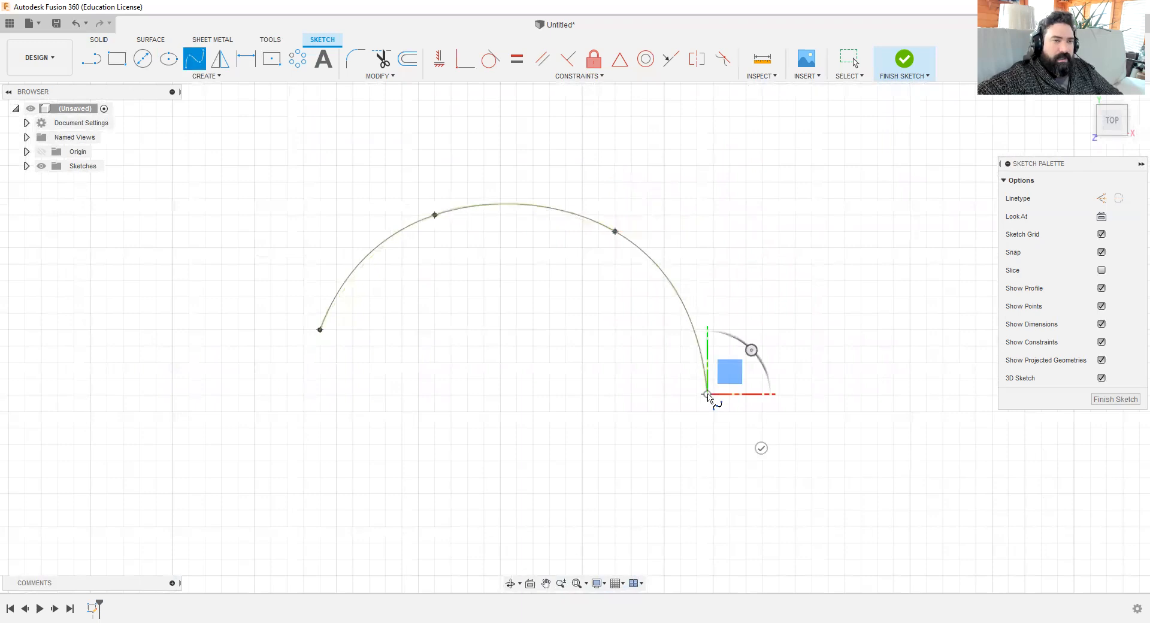
left_click(861, 280)
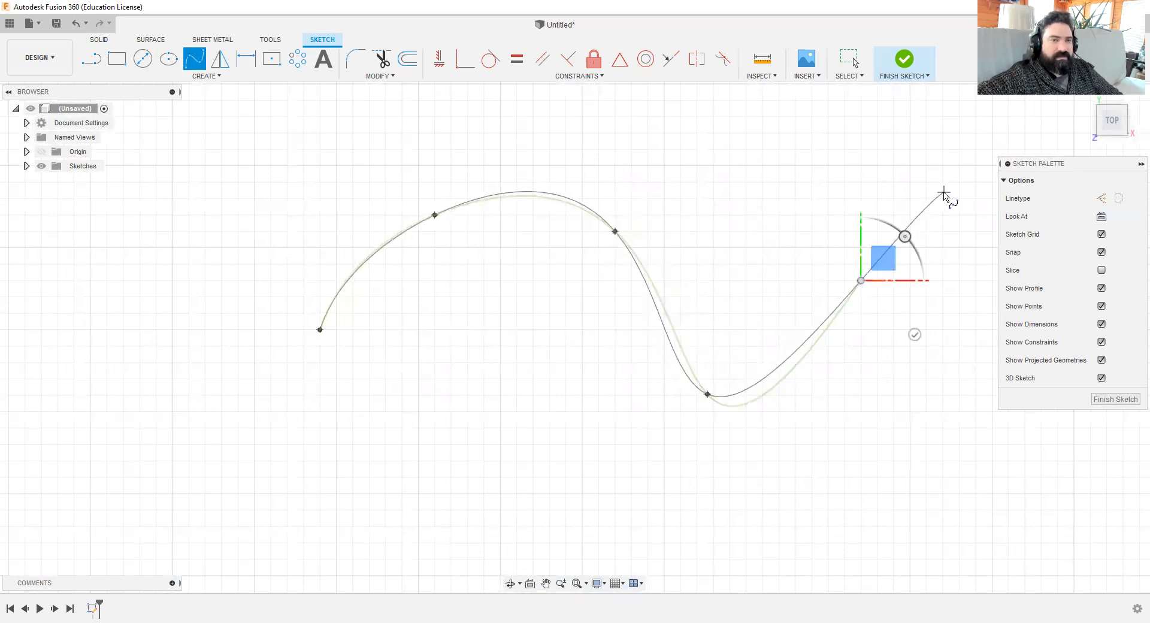
left_click(950, 232)
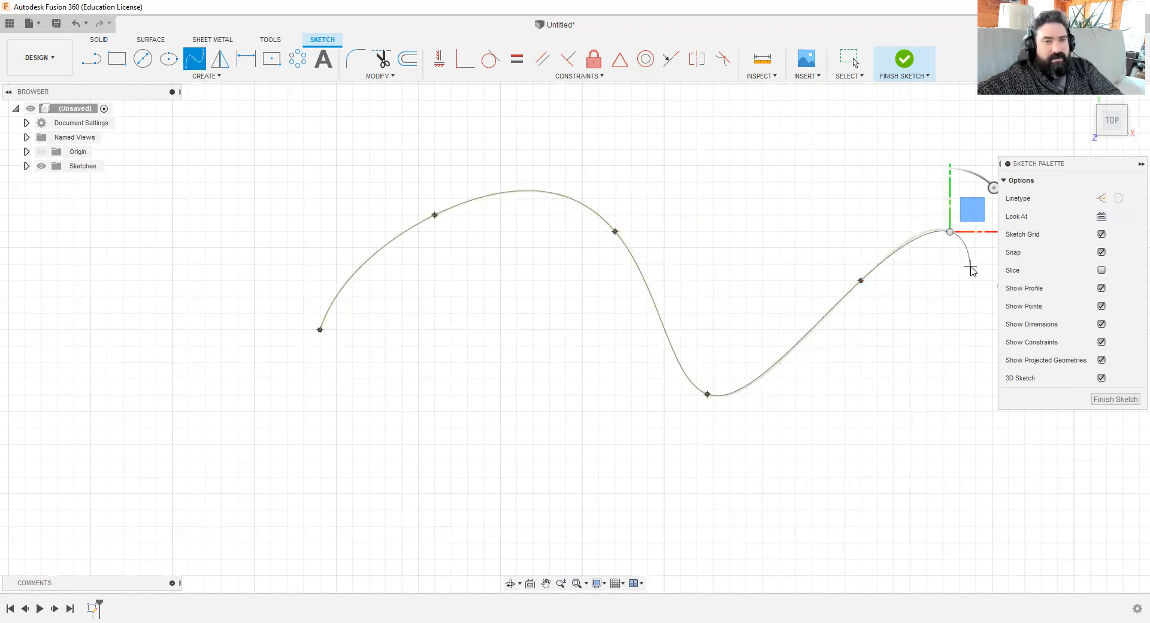
key("Escape")
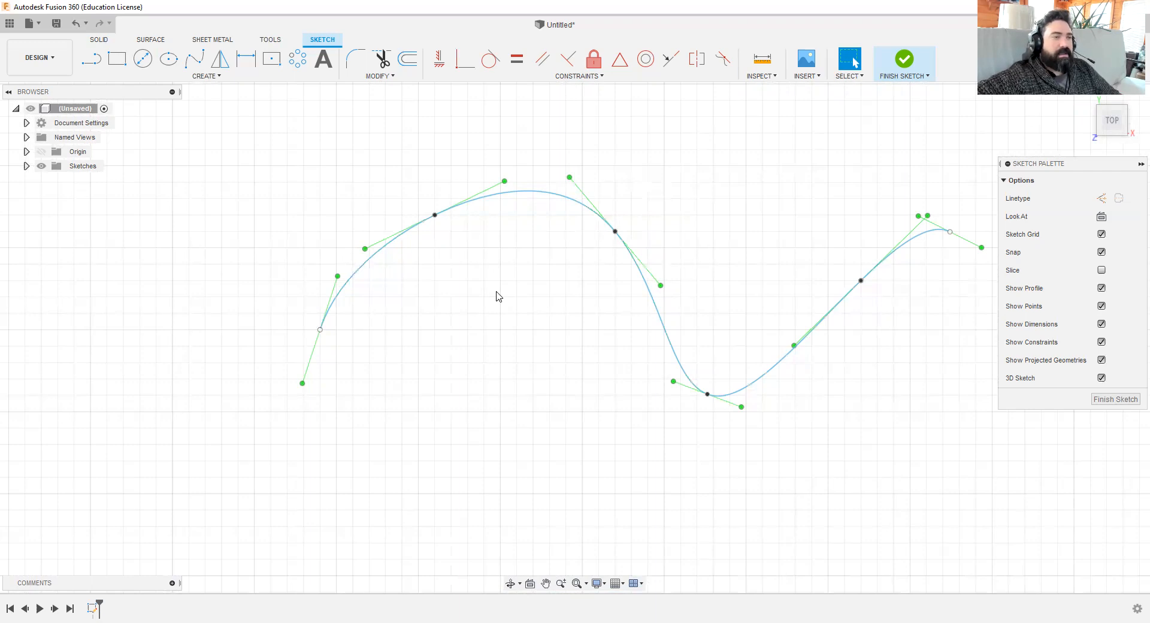
Step: Move the spline's right end point horizontally outward to X 81 mm, Y 116 mm
middle_click_drag(537, 326, 419, 334)
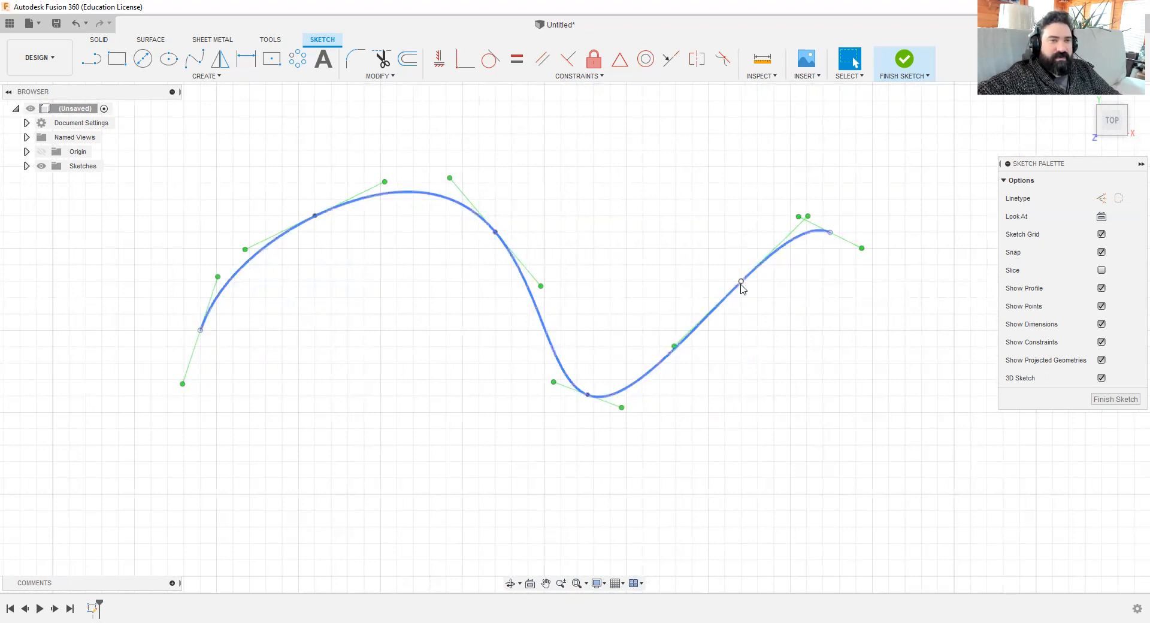
left_click(831, 236)
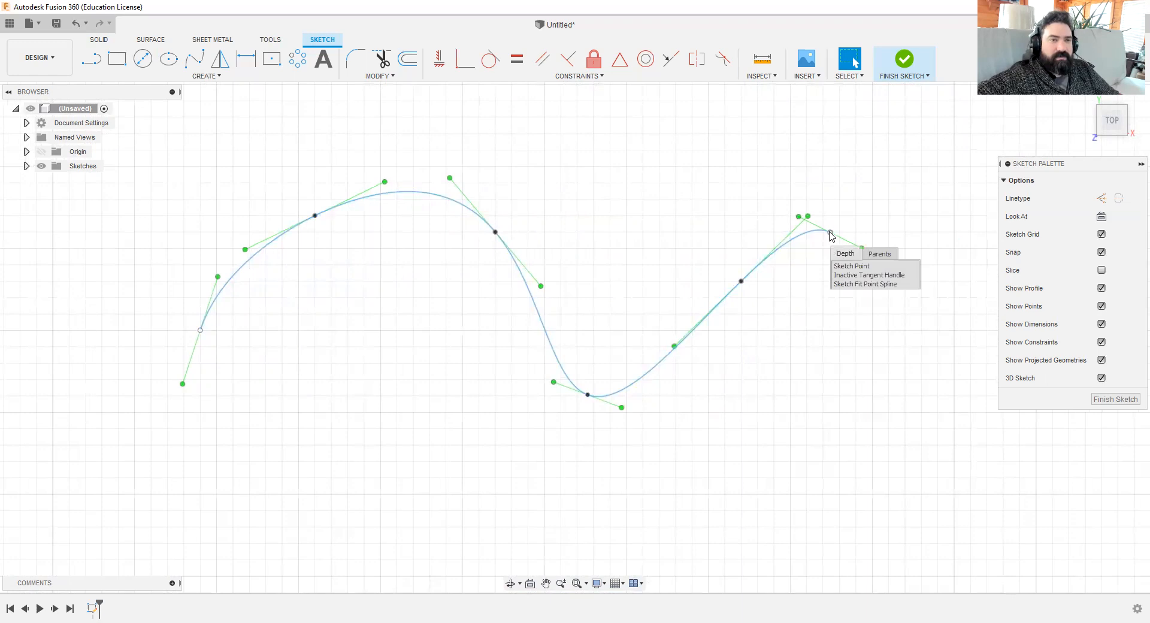
left_click(851, 266)
mouse_move(831, 233)
left_mouse_down()
mouse_move(865, 306)
mouse_move(873, 252)
mouse_move(897, 243)
mouse_move(885, 239)
mouse_move(878, 254)
mouse_move(886, 234)
left_mouse_up()
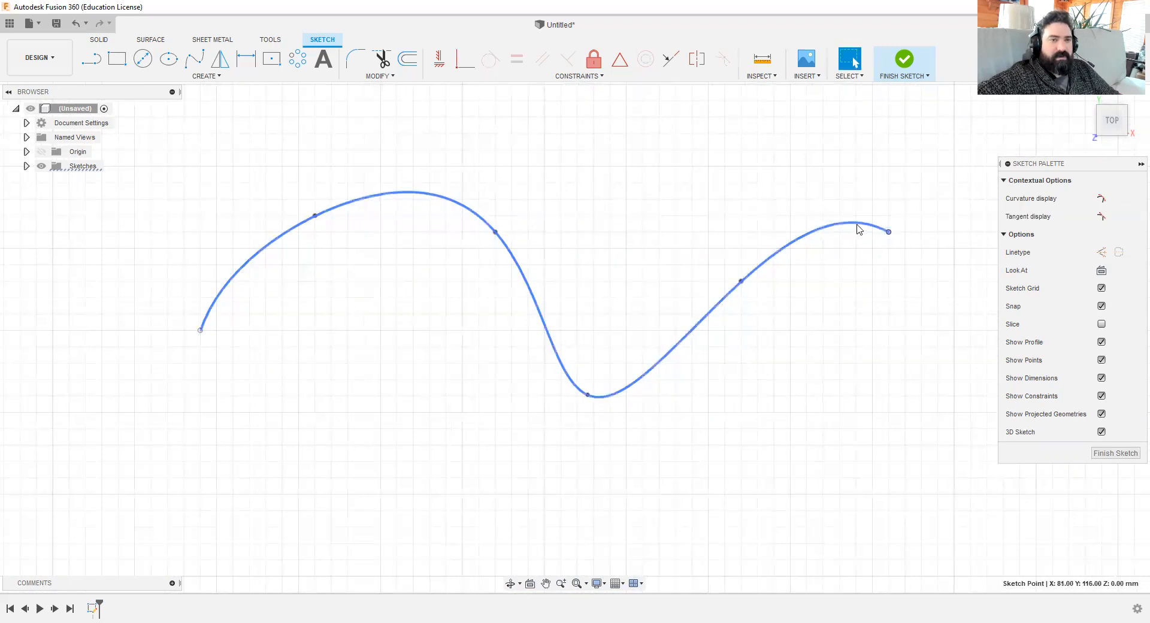
left_click(859, 229)
left_click(841, 310)
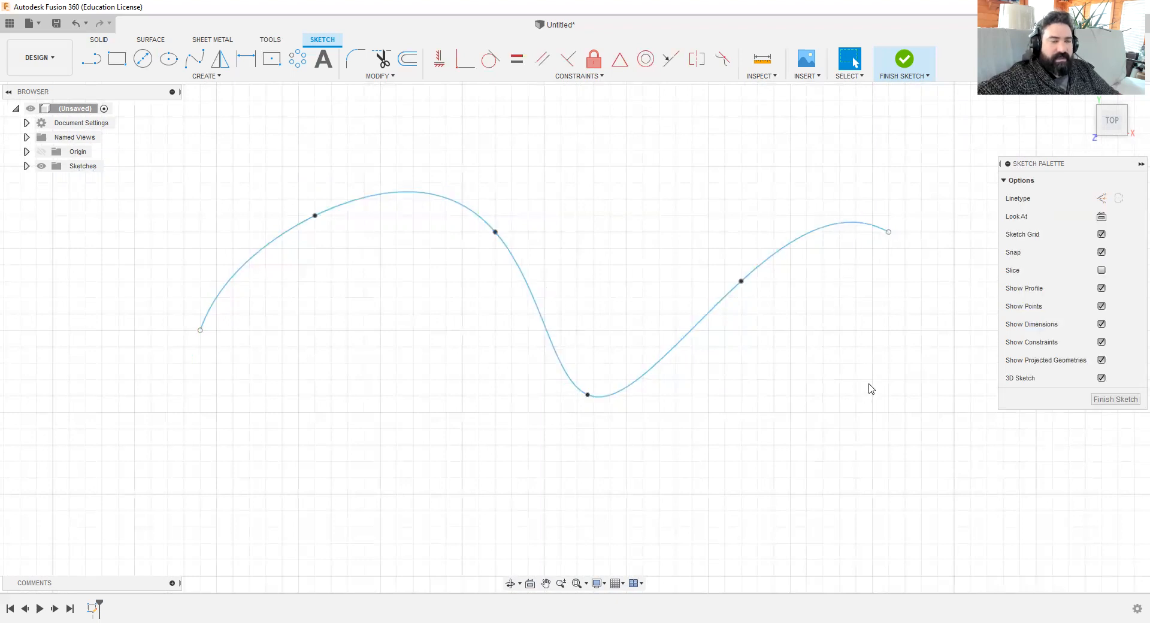
Step: Reshape the spline's valley by lengthening and slightly tilting the tangent handle at its lowest fit point, making the curve broader
left_click(797, 249)
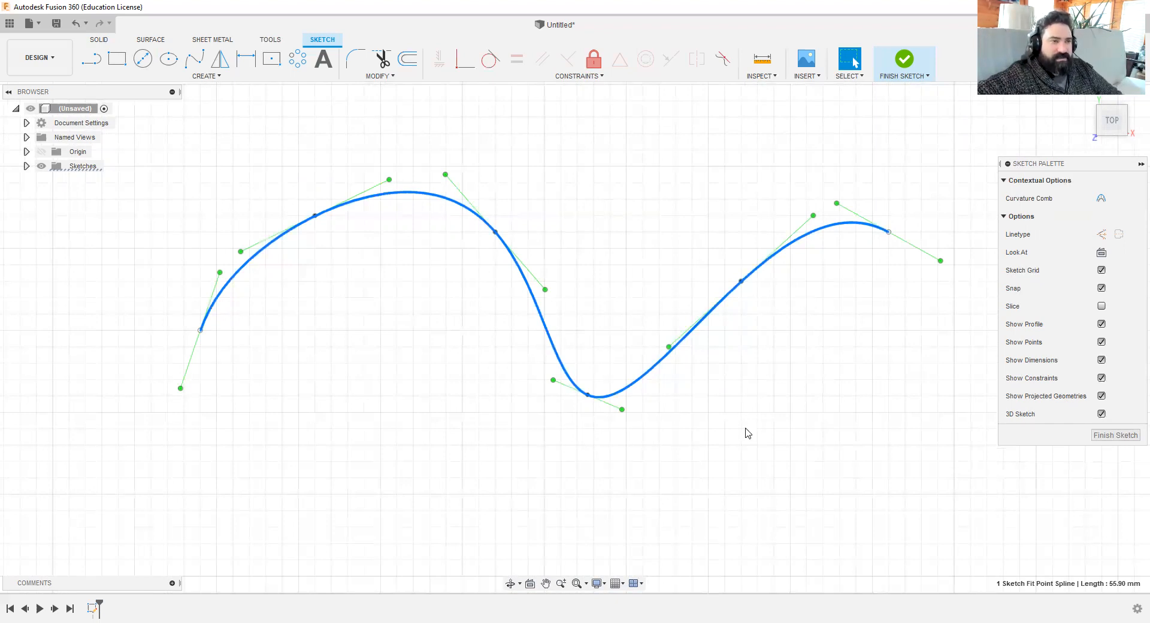
left_click(622, 410)
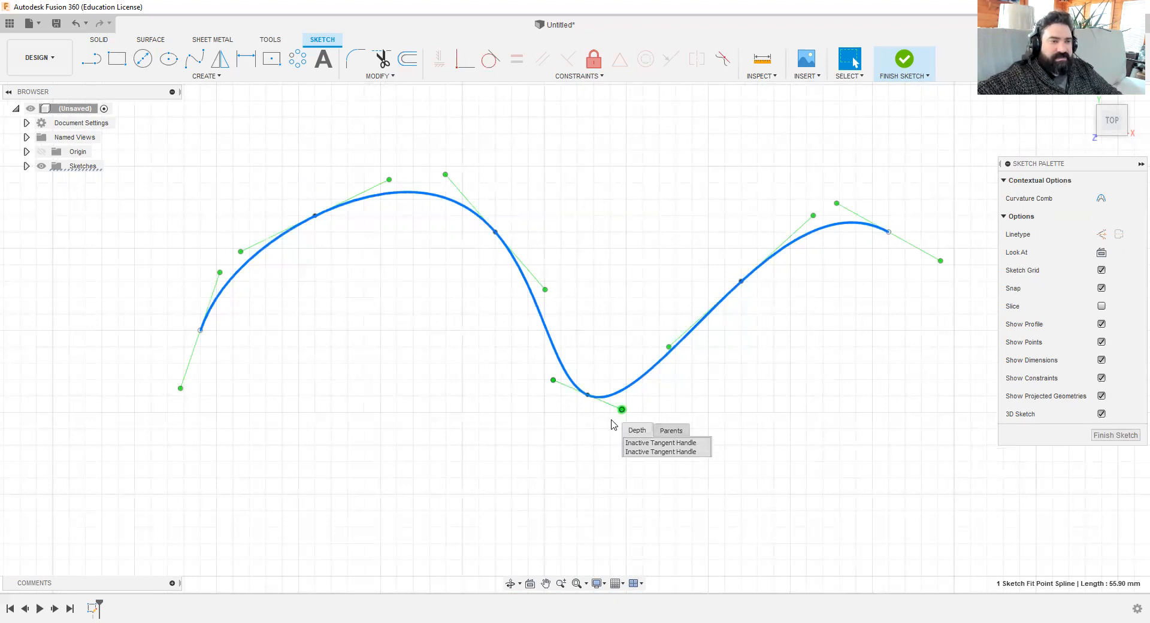
left_click(632, 403)
left_click(588, 395)
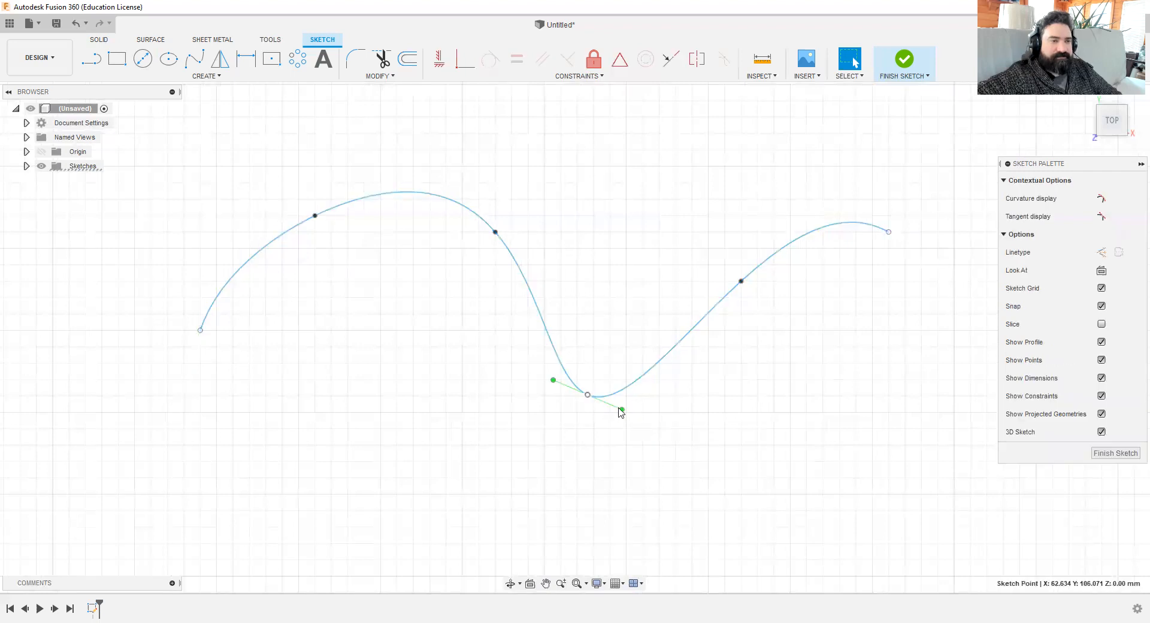
mouse_move(622, 413)
left_mouse_down()
mouse_move(611, 429)
mouse_move(637, 424)
mouse_move(641, 397)
mouse_move(637, 411)
mouse_move(610, 413)
mouse_move(676, 431)
mouse_move(620, 413)
mouse_move(655, 429)
mouse_move(658, 398)
mouse_move(650, 419)
mouse_move(626, 408)
mouse_move(643, 412)
left_mouse_up()
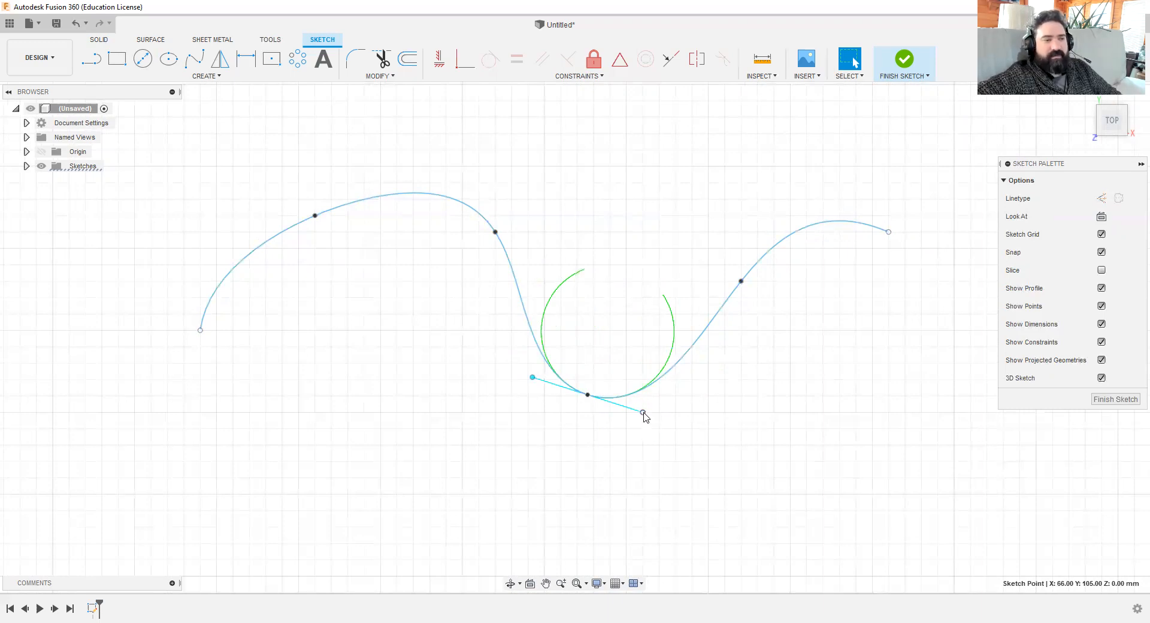
mouse_move(643, 412)
left_mouse_down()
mouse_move(645, 428)
mouse_move(693, 429)
mouse_move(611, 403)
mouse_move(587, 411)
mouse_move(603, 411)
mouse_move(610, 383)
mouse_move(588, 416)
mouse_move(617, 387)
mouse_move(611, 413)
mouse_move(635, 401)
mouse_move(644, 421)
mouse_move(648, 401)
mouse_move(638, 408)
left_mouse_up()
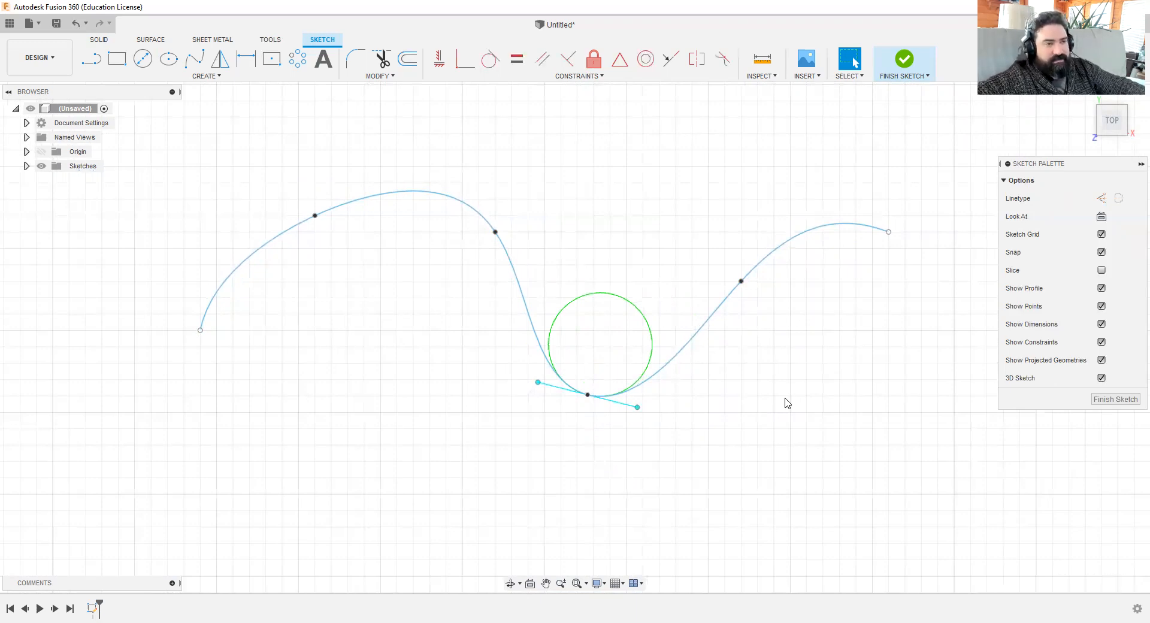
left_click(781, 434)
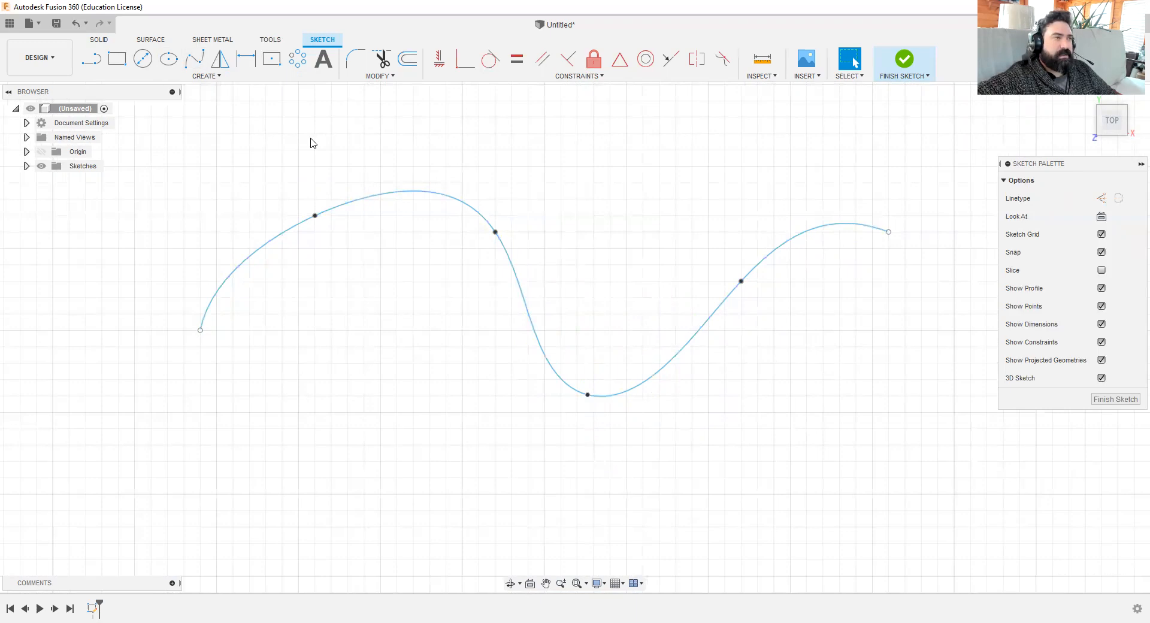
scroll(642, 400, "up", 3)
scroll(703, 441, "down", 5)
middle_click_drag(659, 386, 536, 257)
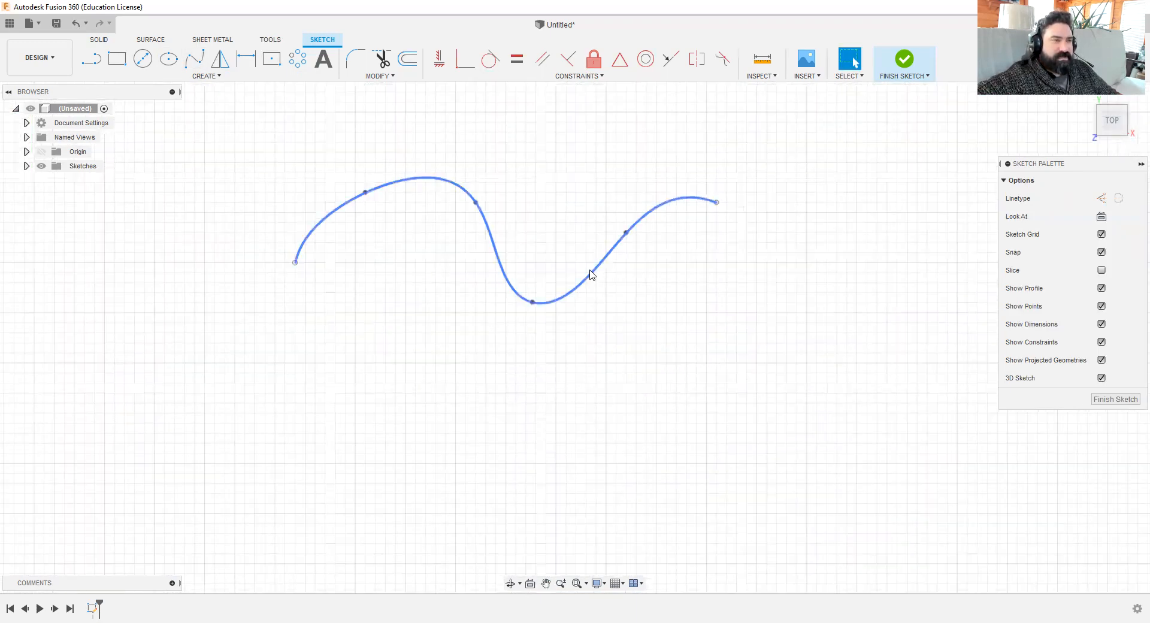
left_click(590, 274)
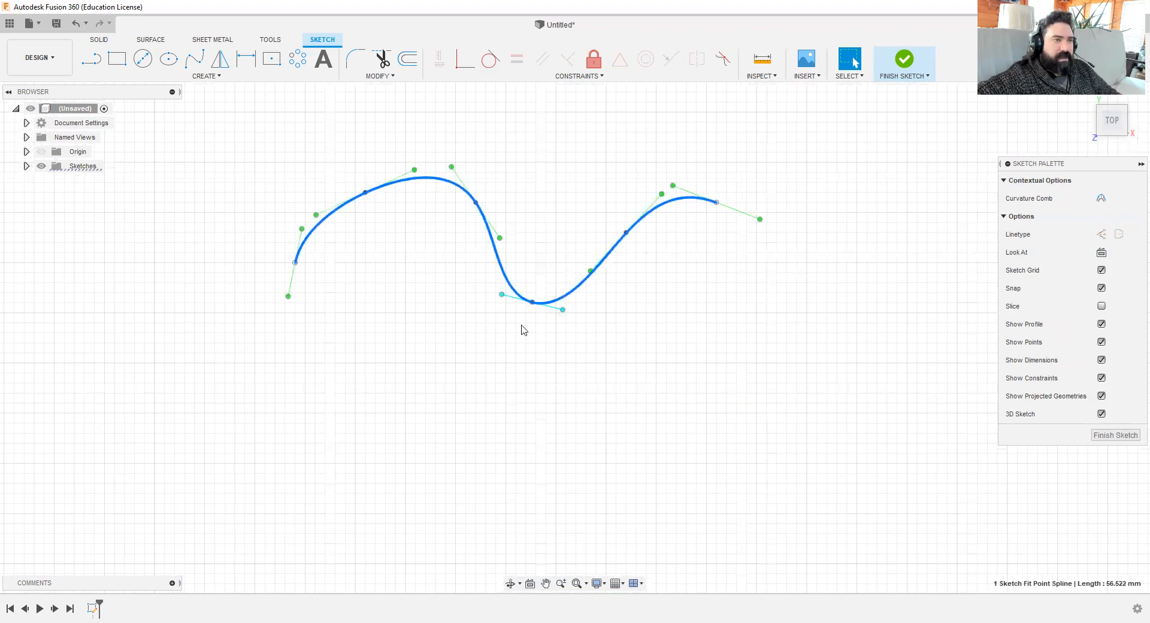
left_click(220, 59)
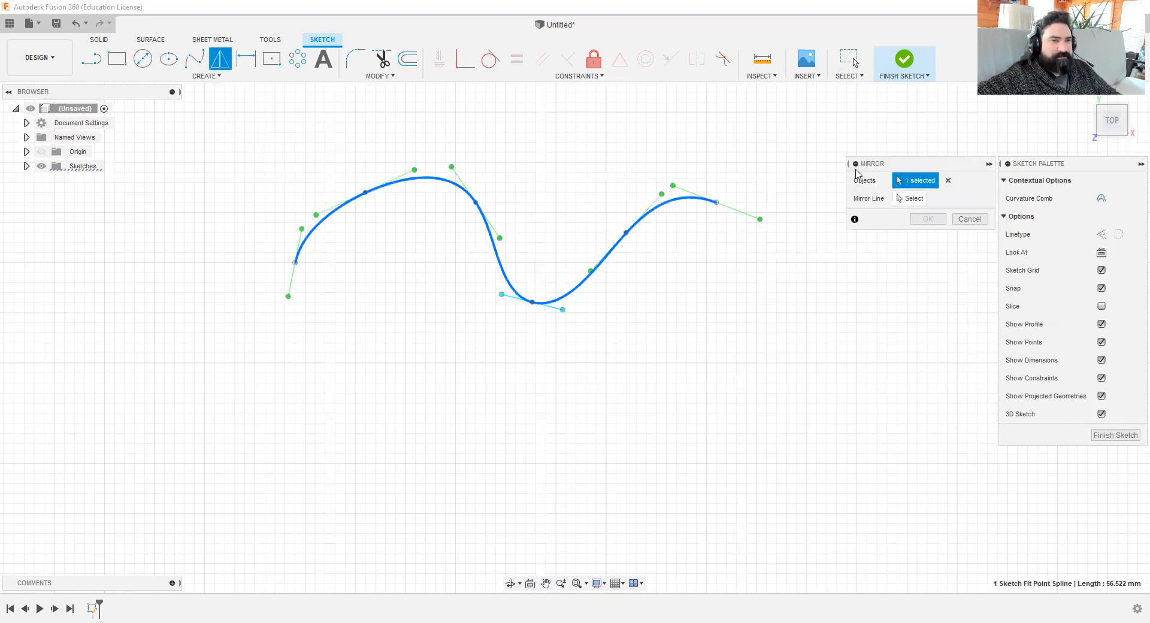
left_click(909, 200)
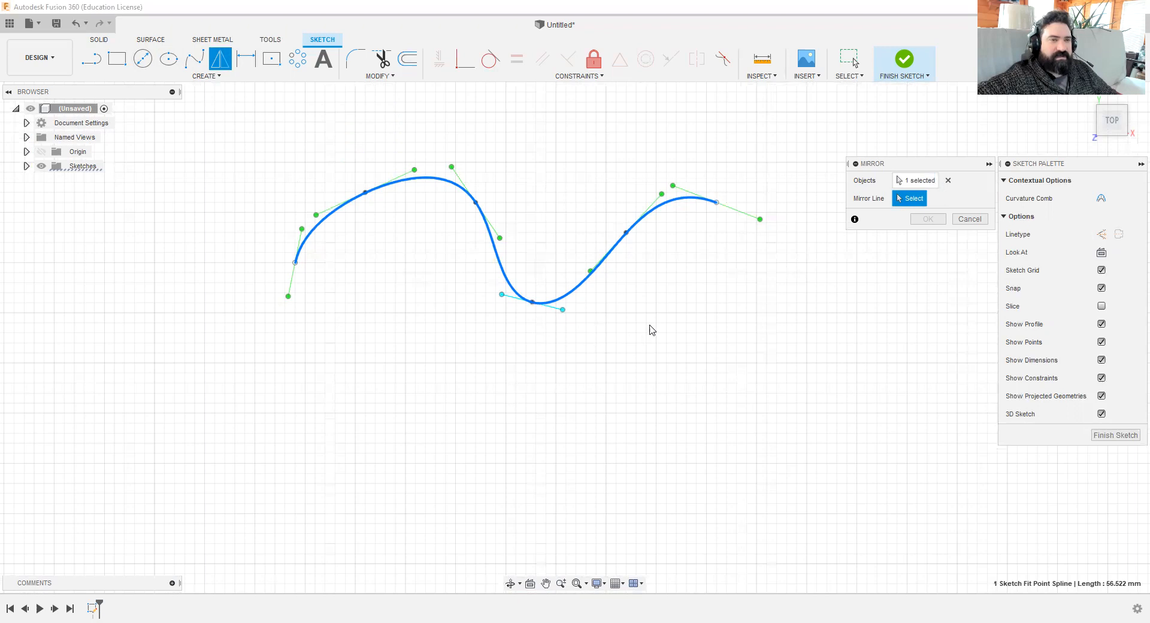
left_click(970, 219)
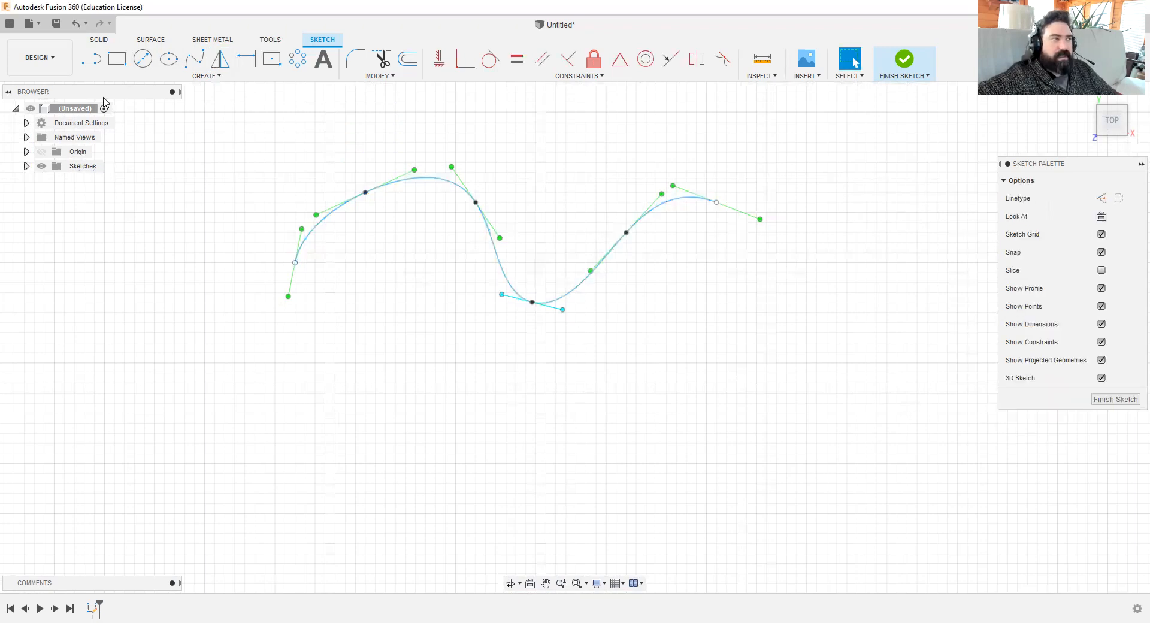
Step: Sketch a horizontal line about 55 mm long just below the spline, spanning past both of its ends
left_click(93, 61)
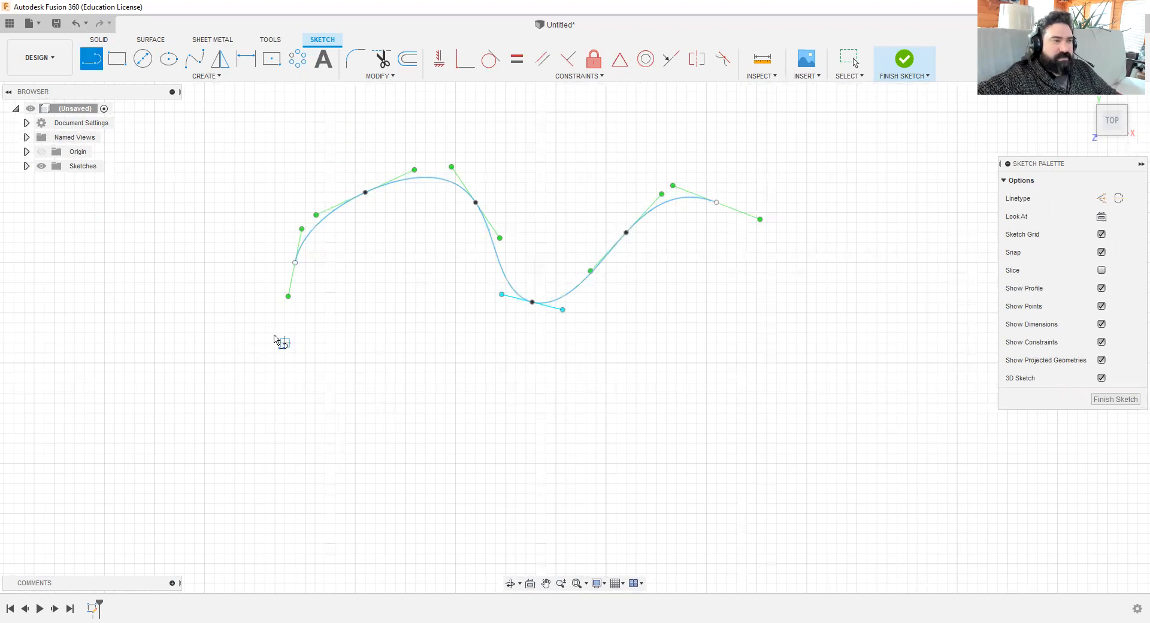
left_click(254, 323)
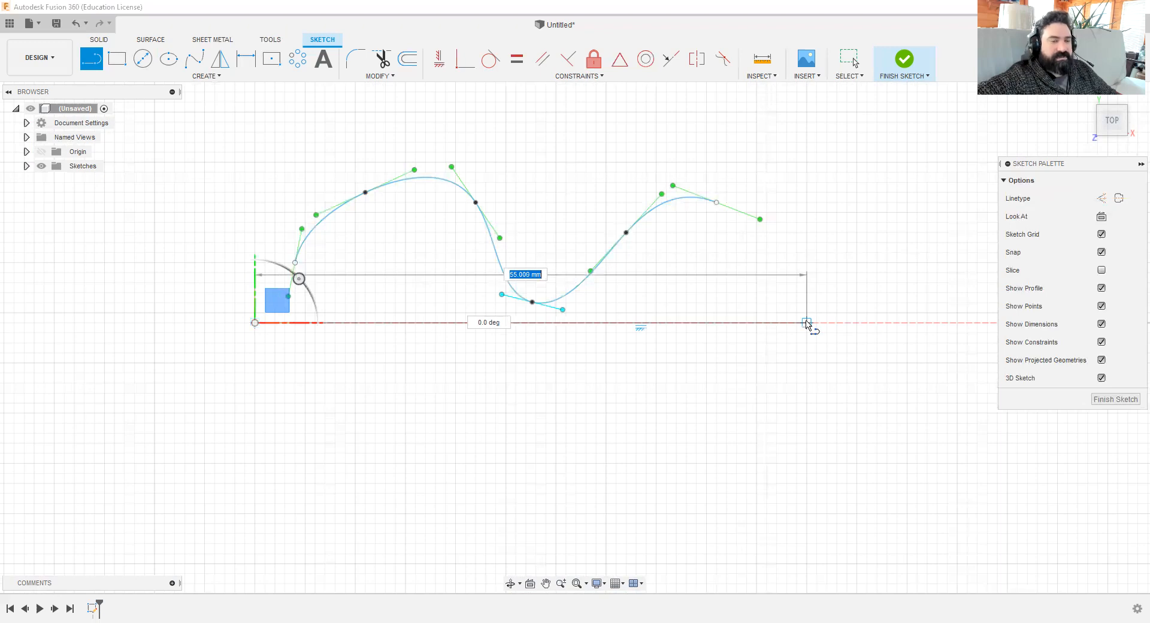
left_click(806, 323)
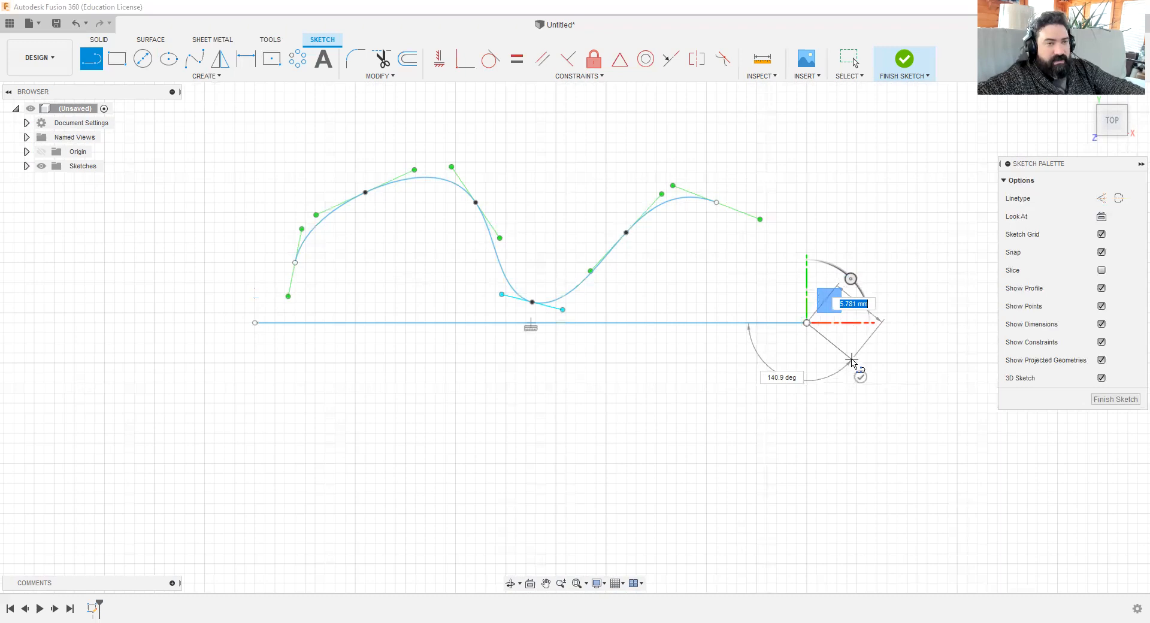
key("Escape")
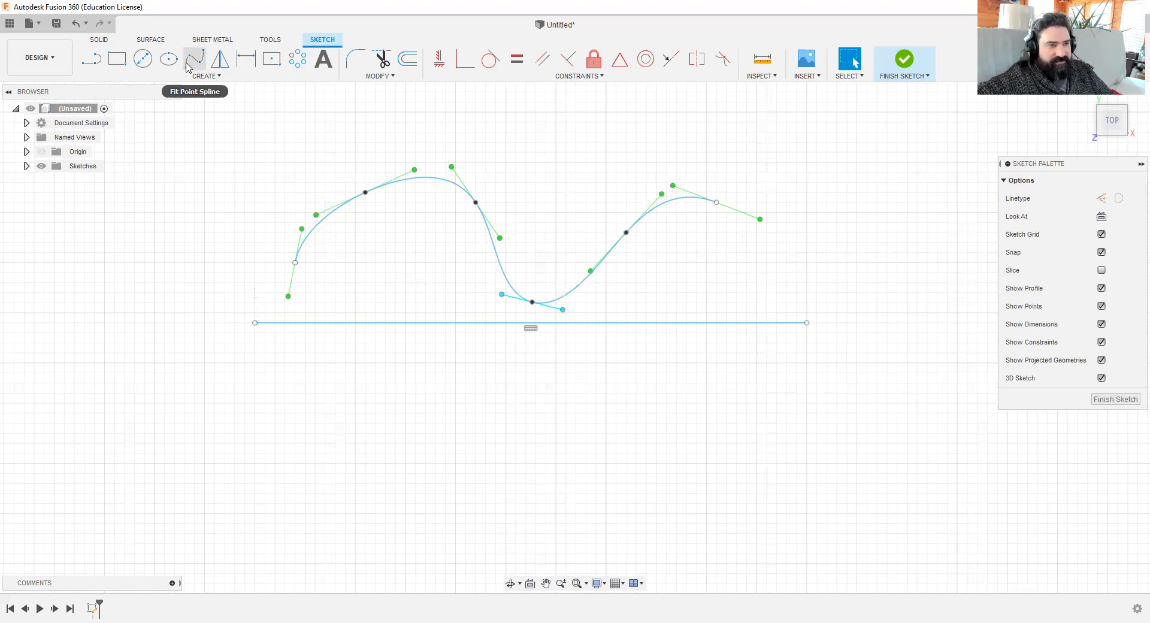
Step: Sketch a second horizontal line about 62 mm long below the first, with its left end aligned under the first line's
left_click(91, 59)
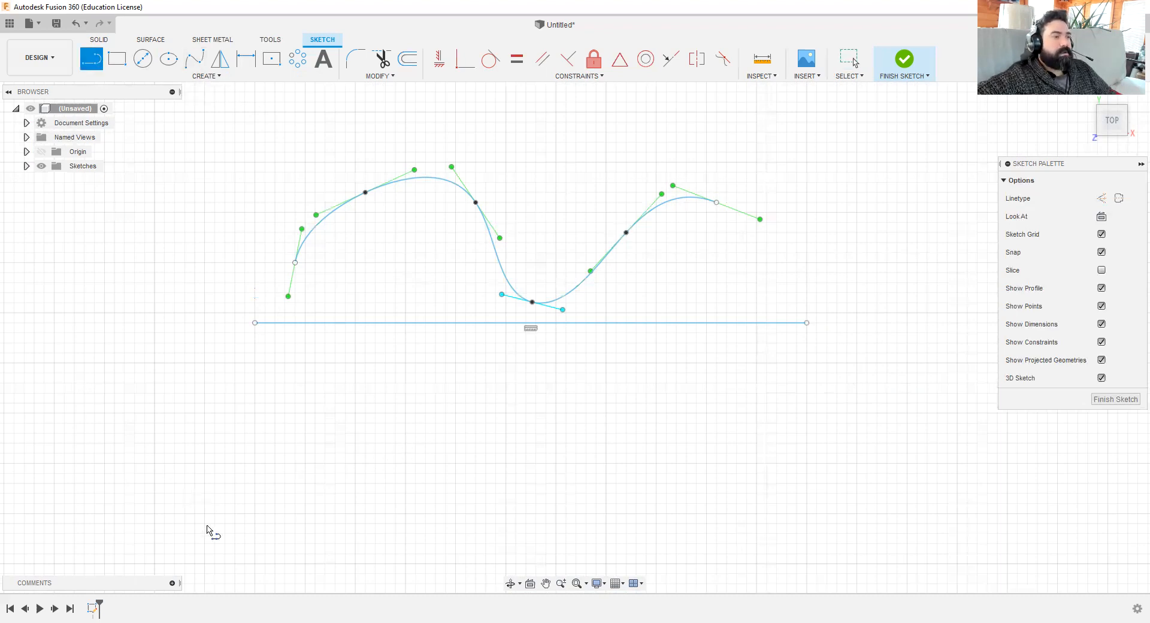
left_click(255, 413)
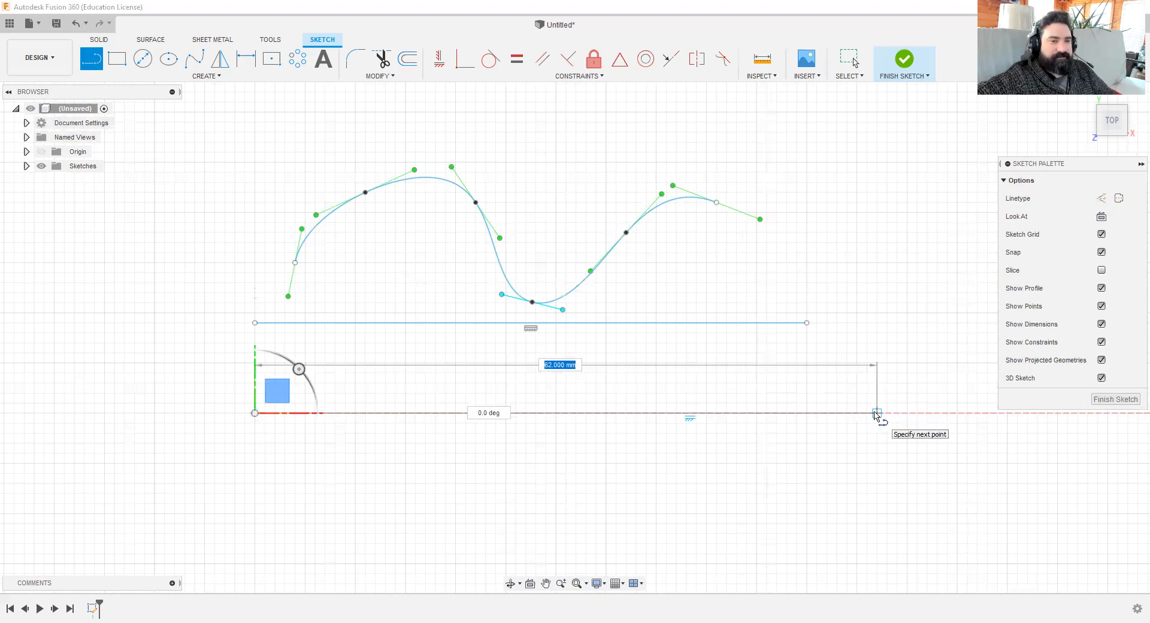
left_click(877, 413)
key("Escape")
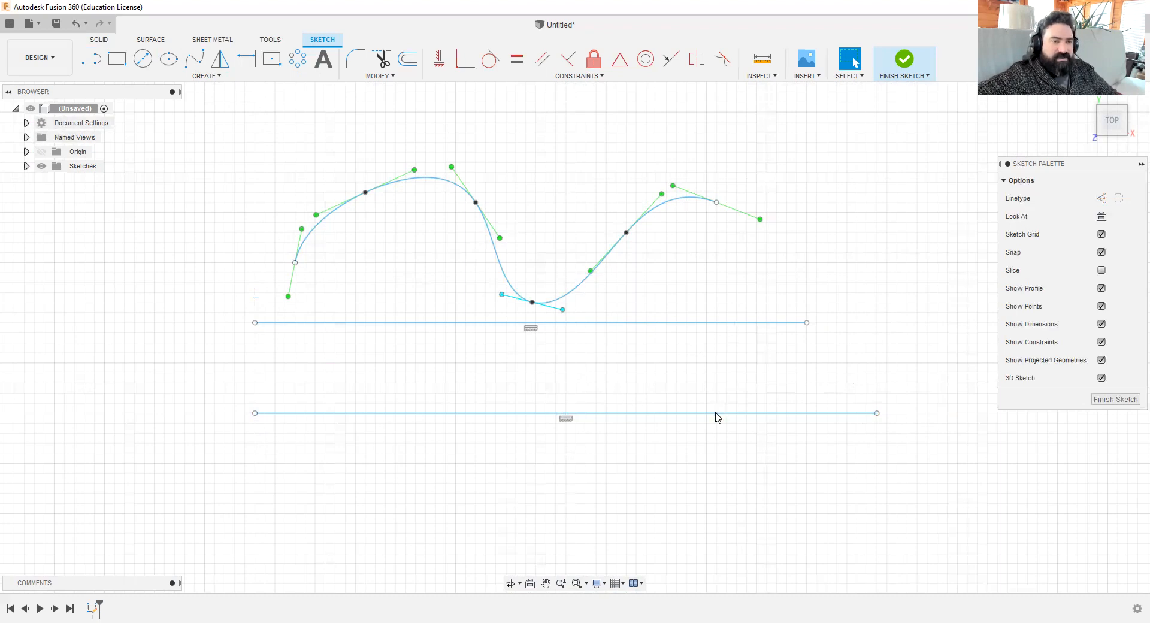
left_click(724, 324)
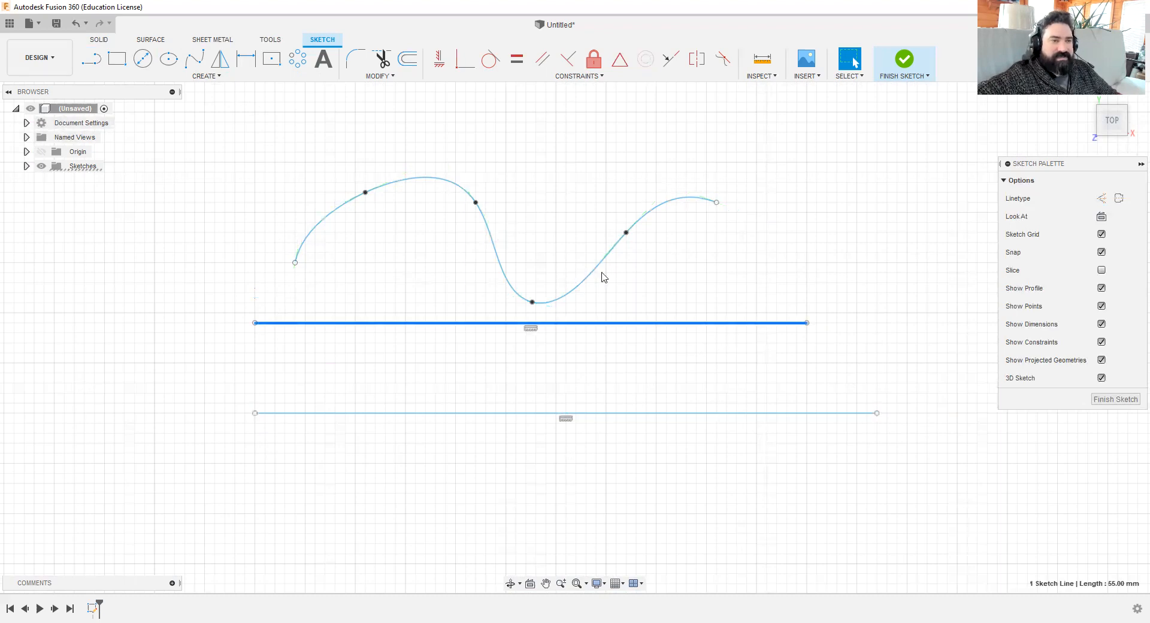
left_click(678, 352)
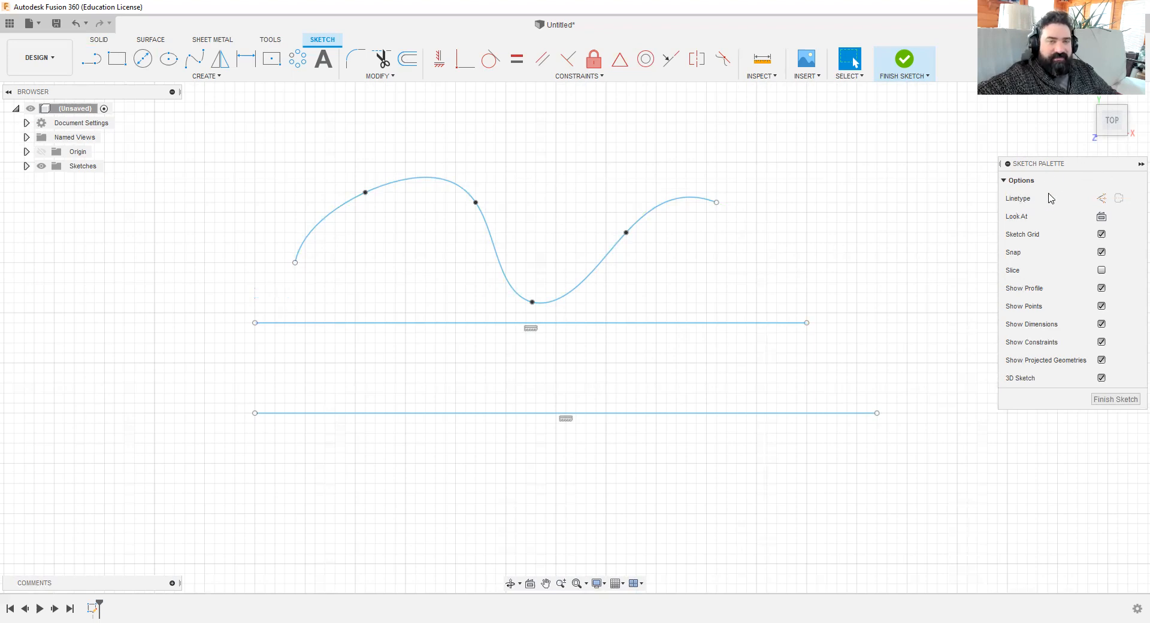
Step: Turn on the construction linetype for newly drawn sketch geometry
left_click(1102, 200)
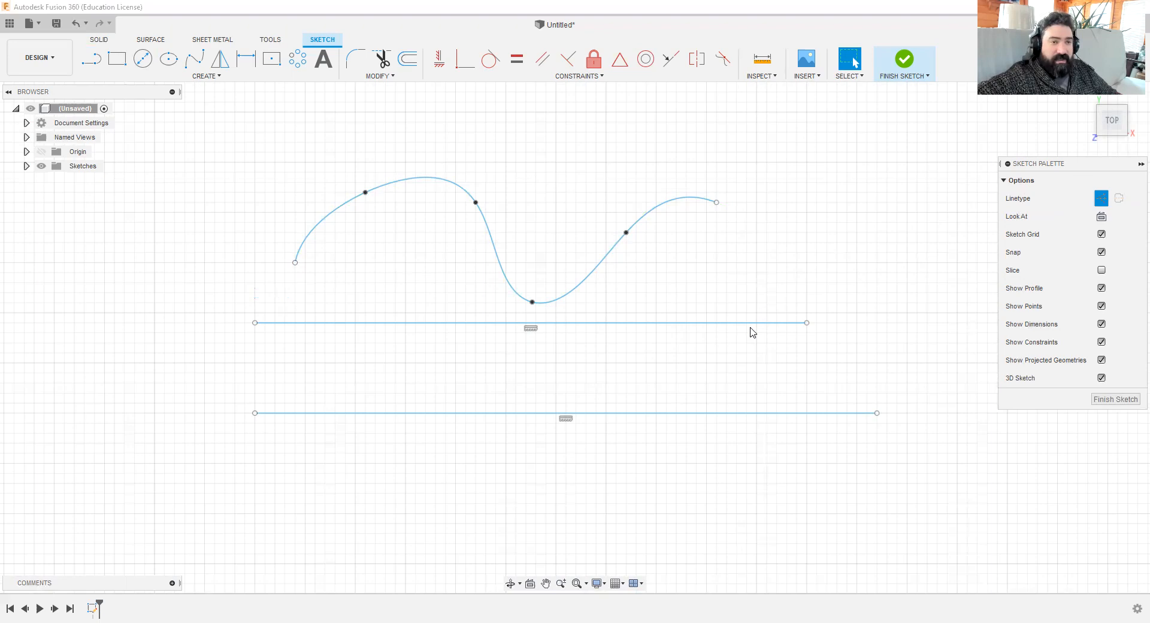
scroll(794, 463, "up", 3)
scroll(829, 517, "down", 5)
middle_click_drag(830, 517, 725, 350)
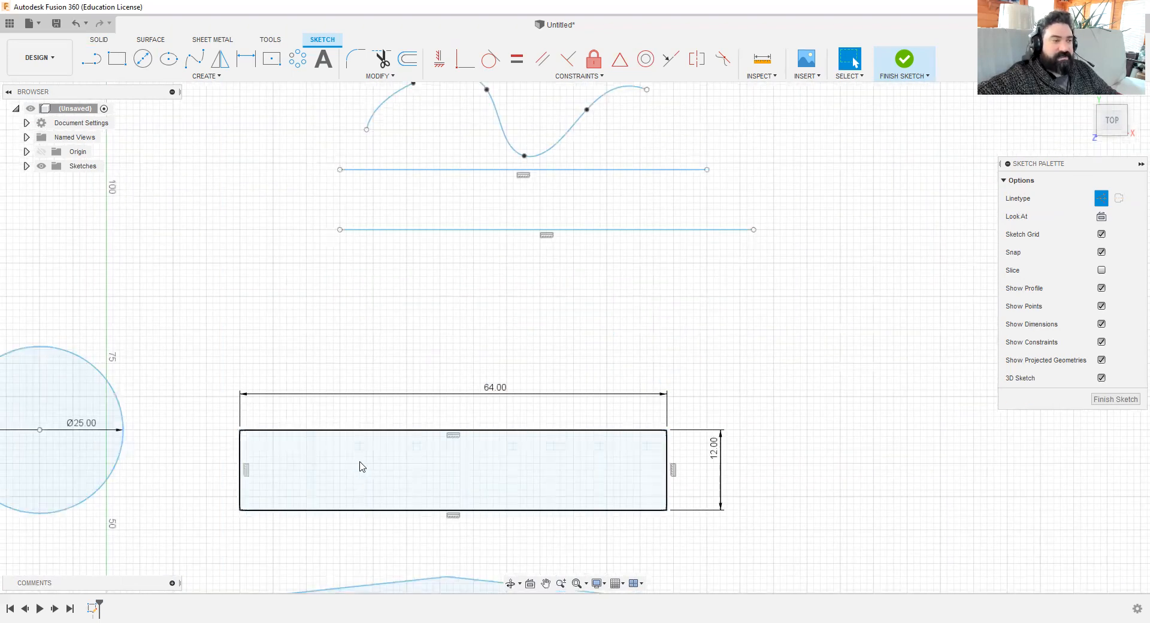
scroll(362, 465, "down", 3)
middle_click_drag(519, 540, 585, 350)
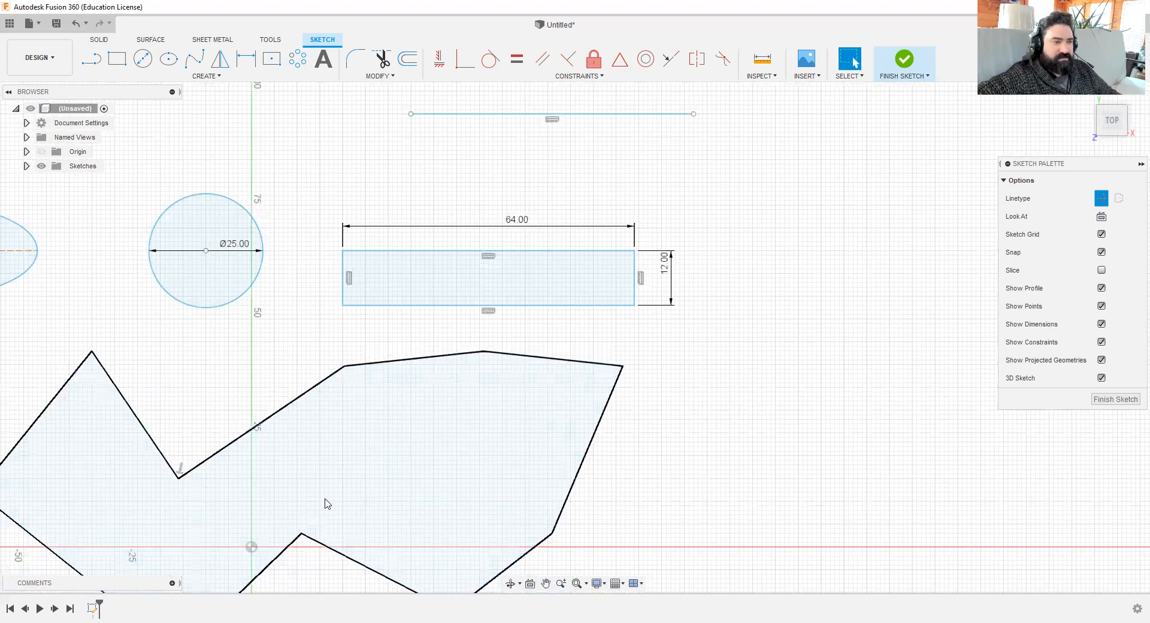
middle_click_drag(617, 392, 625, 558)
scroll(573, 325, "up", 4)
middle_click_drag(596, 299, 621, 422)
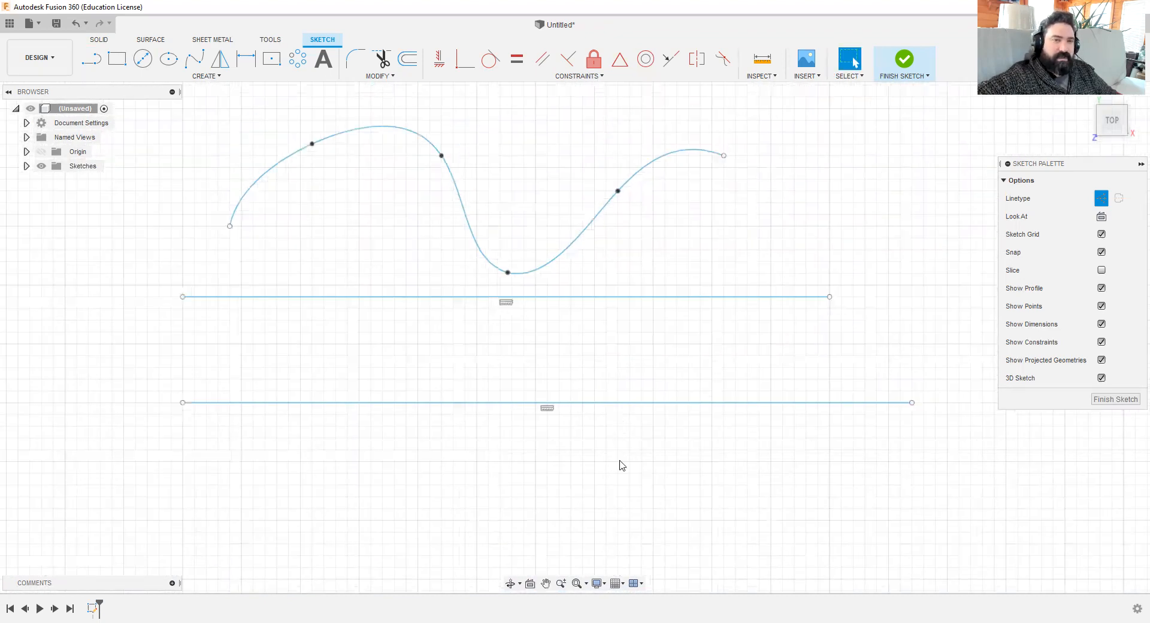
Step: Convert the upper horizontal line directly beneath the spline into a construction line
left_click(604, 298)
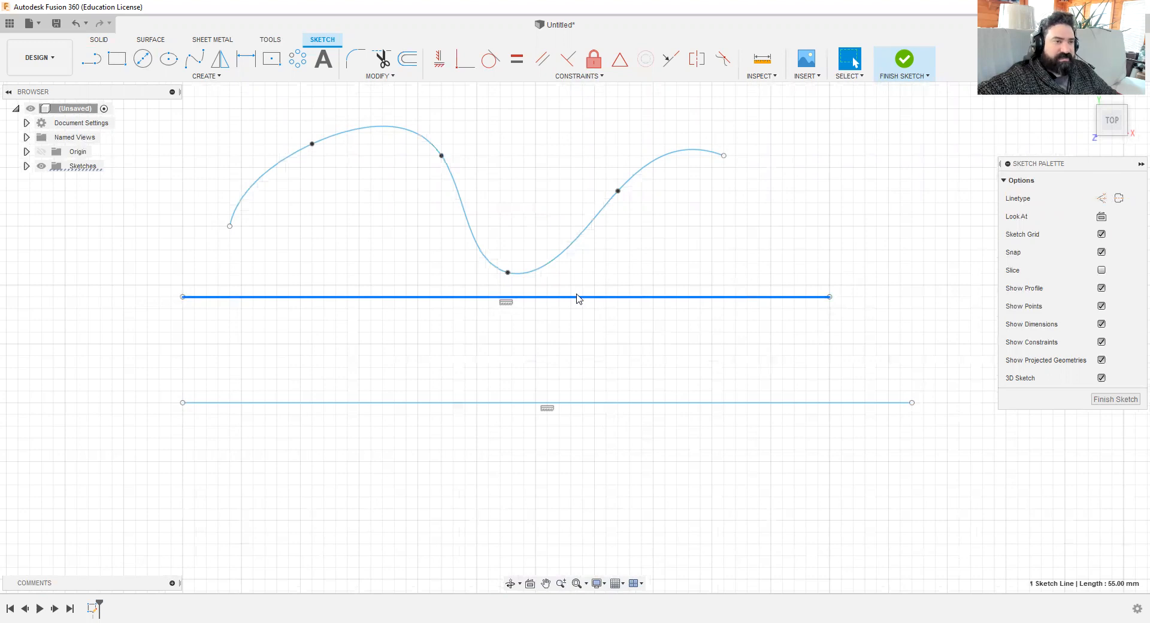
left_click(1103, 198)
key("Escape")
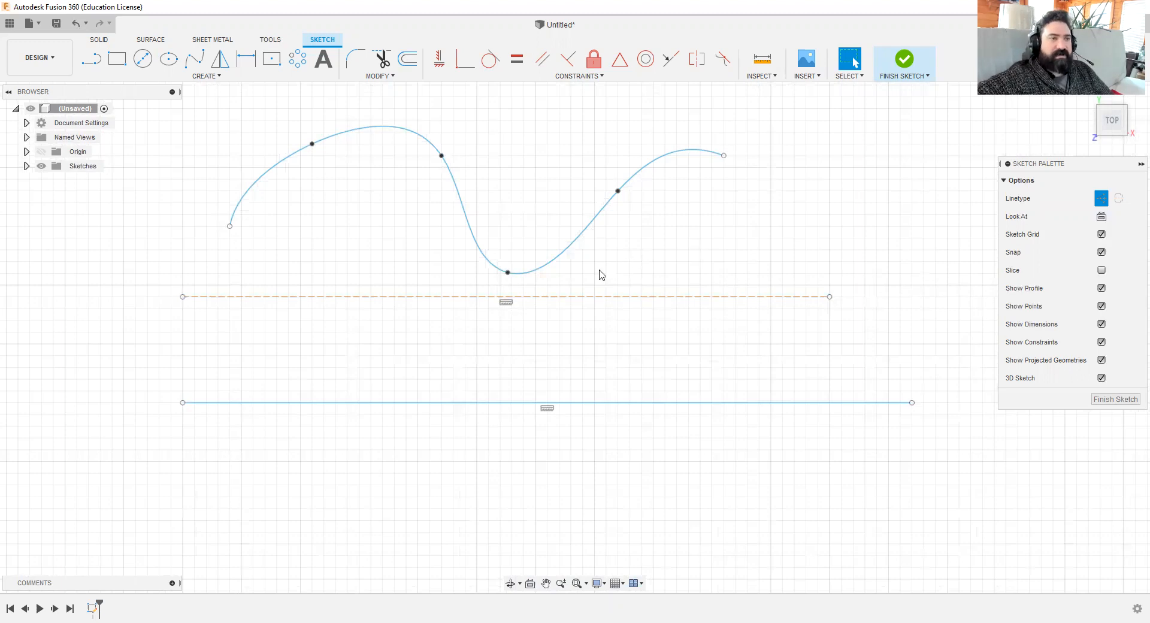
left_click(588, 298)
left_click(644, 248)
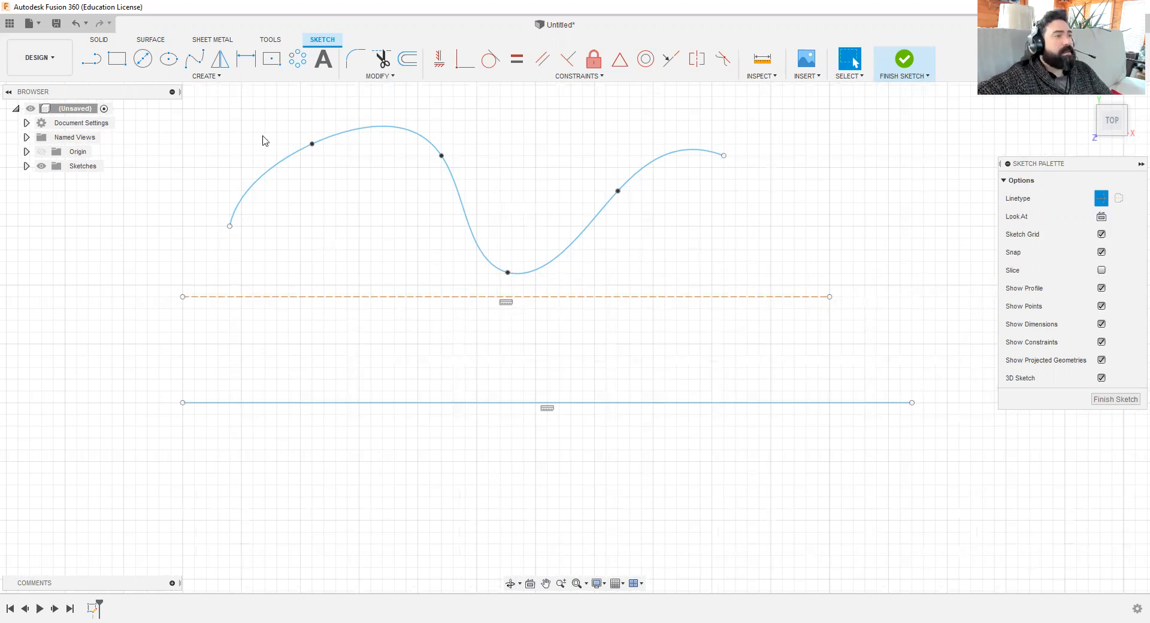
Step: Set up a Mirror of the spline with the dashed construction line as the mirror line
left_click(220, 59)
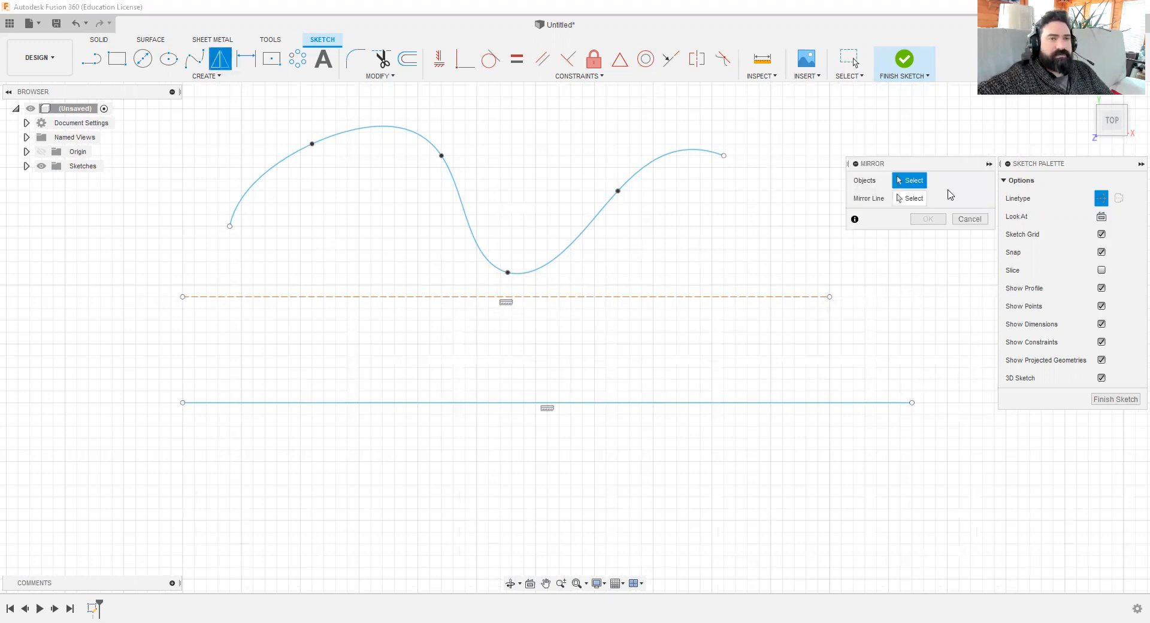
left_click(596, 220)
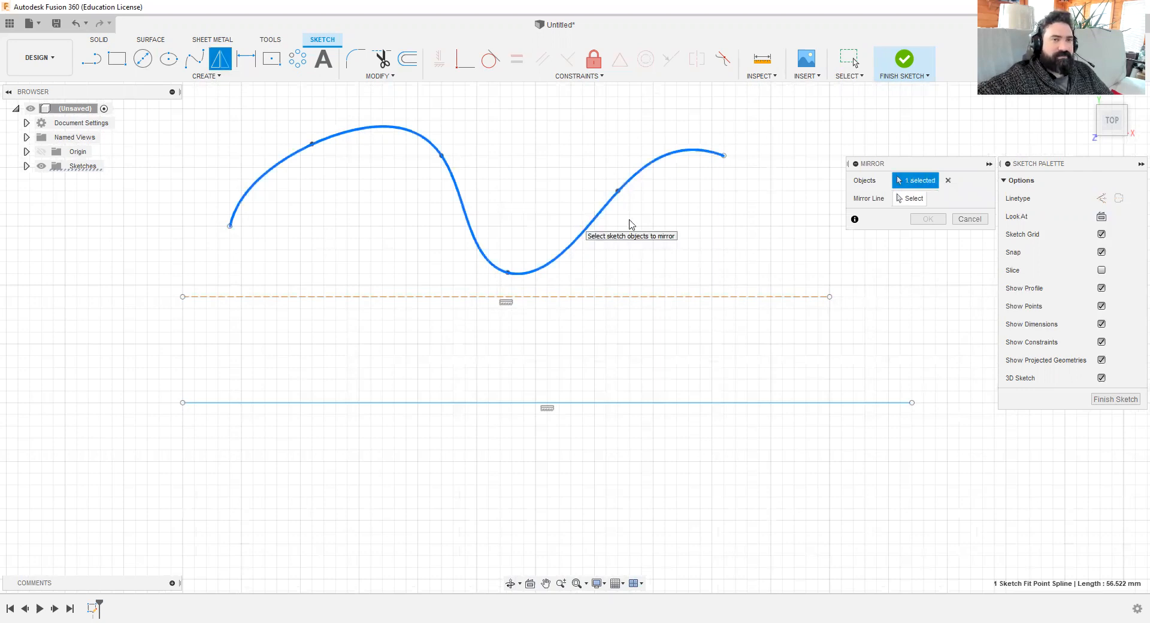
left_click(910, 198)
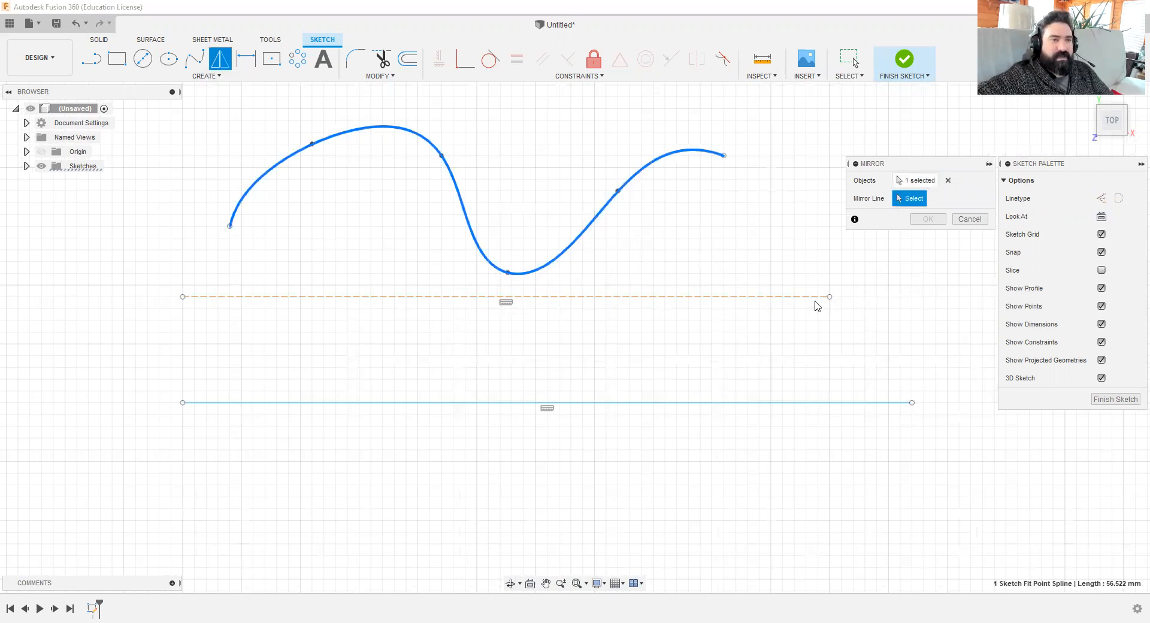
left_click(603, 296)
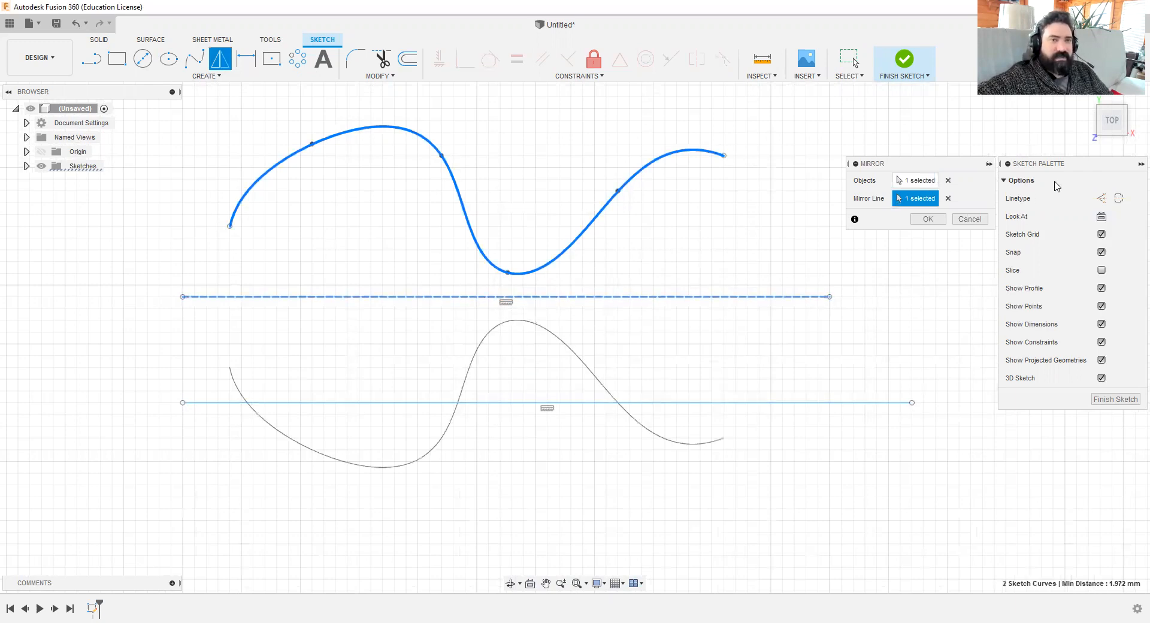
Step: Try the lower solid horizontal line as the mirror line for the spline instead
left_click(949, 198)
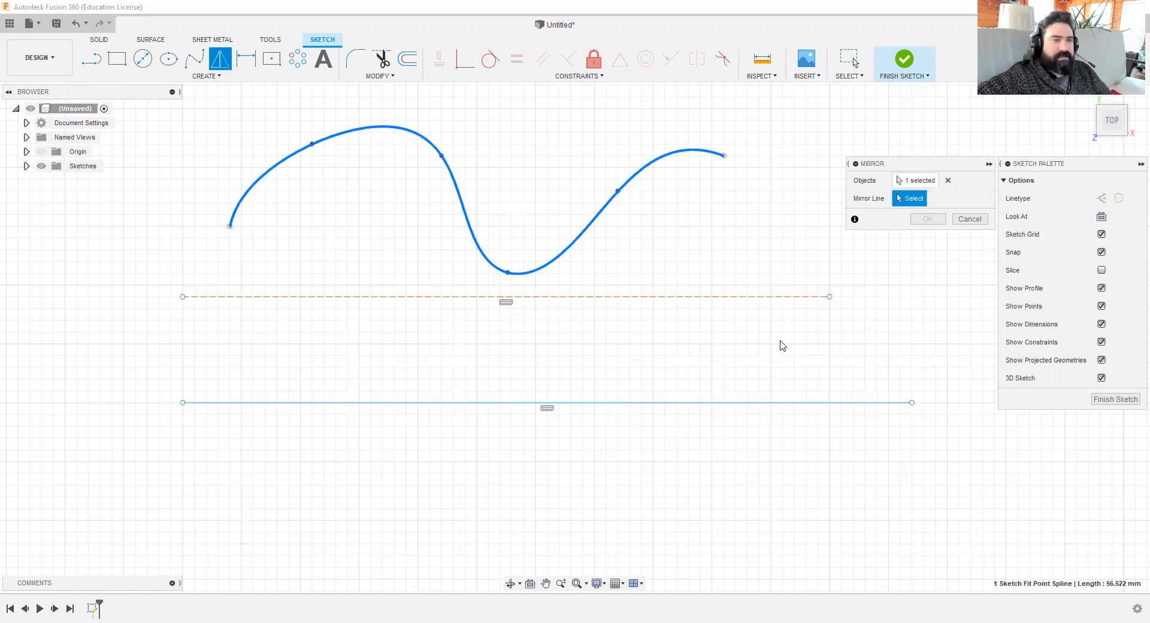
left_click(557, 403)
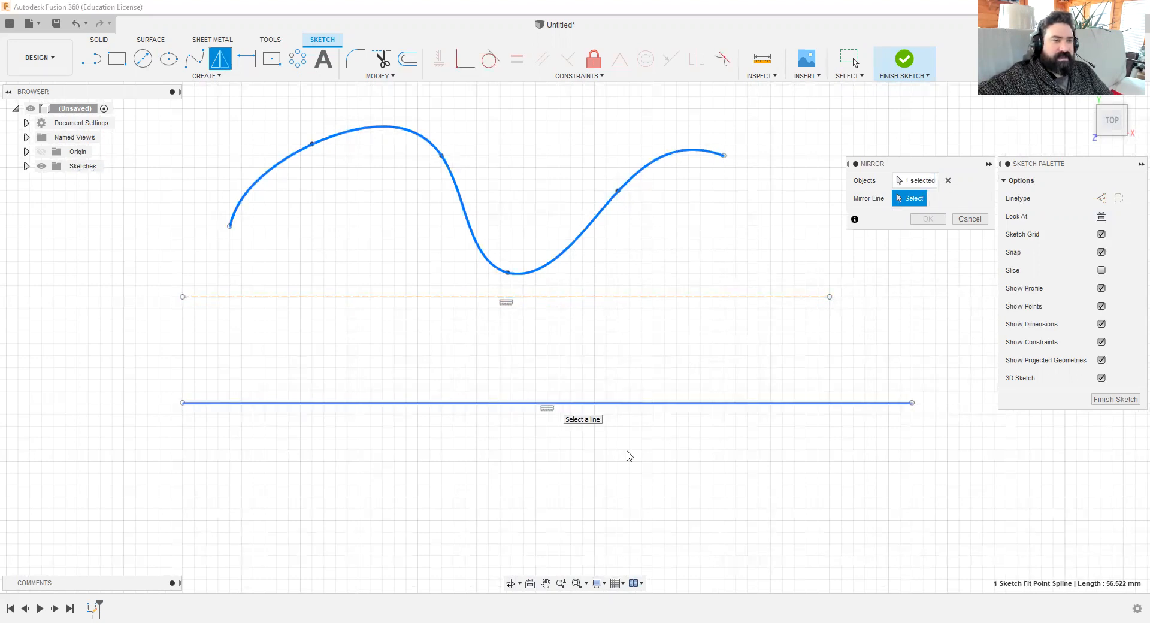
scroll(661, 495, "down", 3)
middle_click_drag(750, 518, 671, 347)
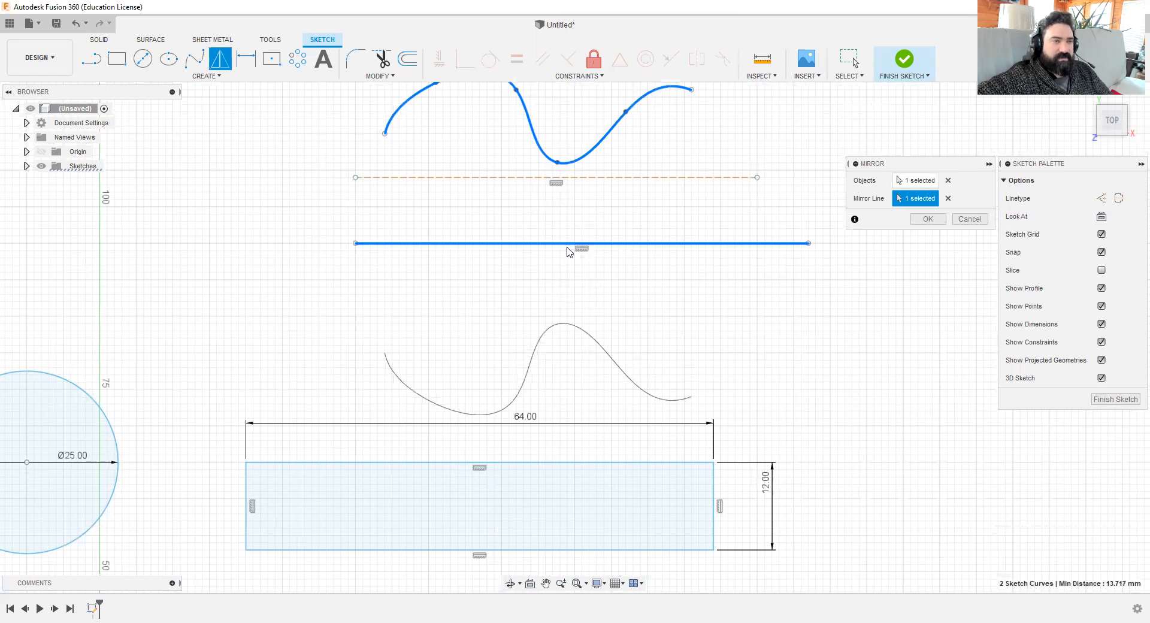
Step: Switch the mirror line back to the dashed construction line and complete the spline's mirror
left_click(582, 177)
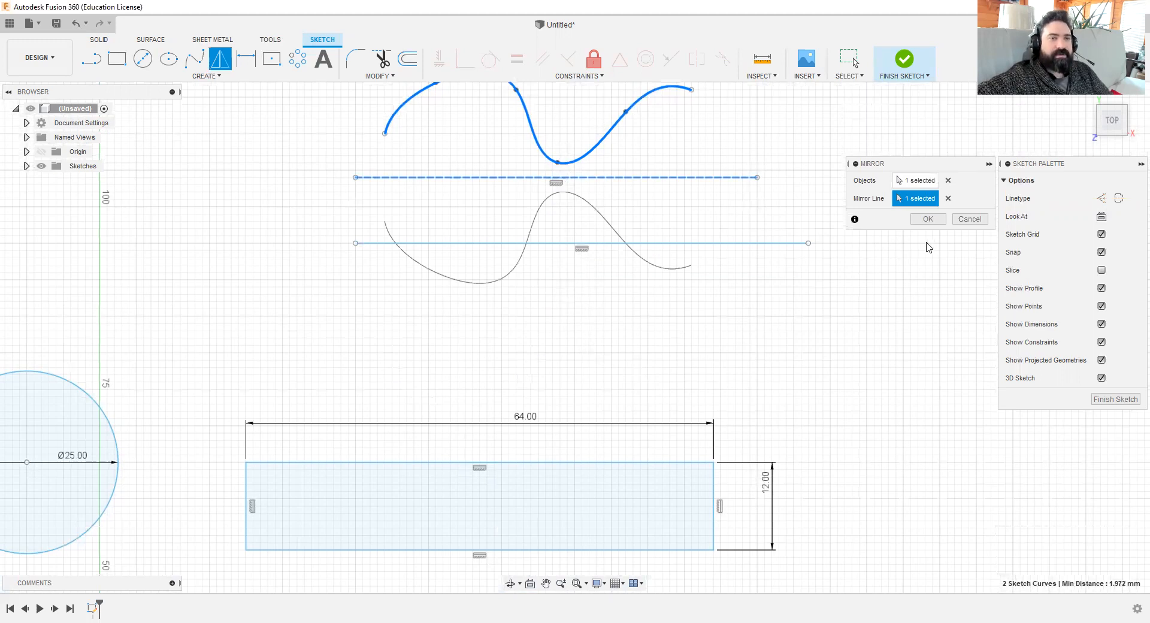
left_click(925, 219)
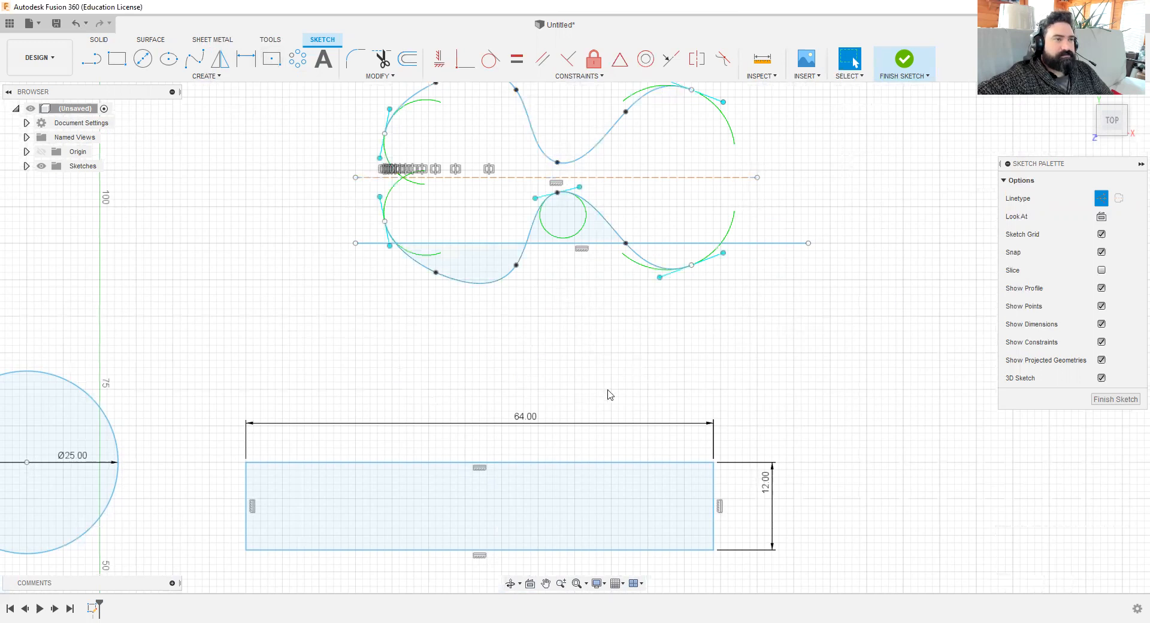
Step: Tilt the tangent handle at the mirrored lower spline's right end point more steeply, tightening the curve there
scroll(586, 323, "up", 1)
scroll(586, 324, "down", 2)
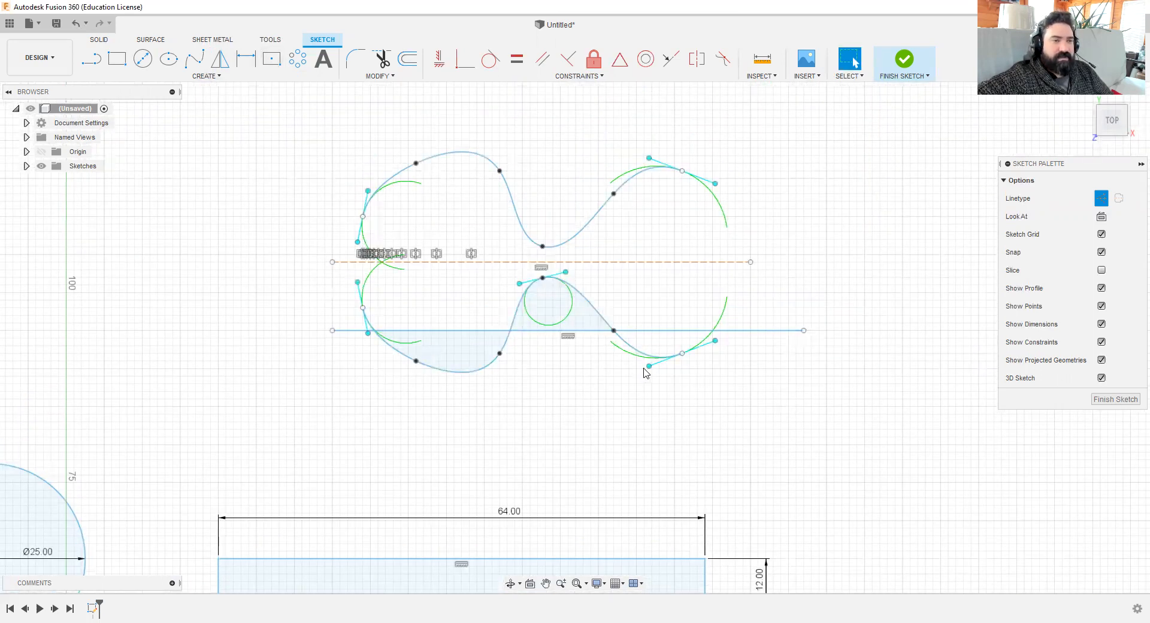
mouse_move(649, 366)
left_mouse_down()
mouse_move(660, 393)
mouse_move(648, 379)
mouse_move(663, 336)
mouse_move(659, 374)
left_mouse_up()
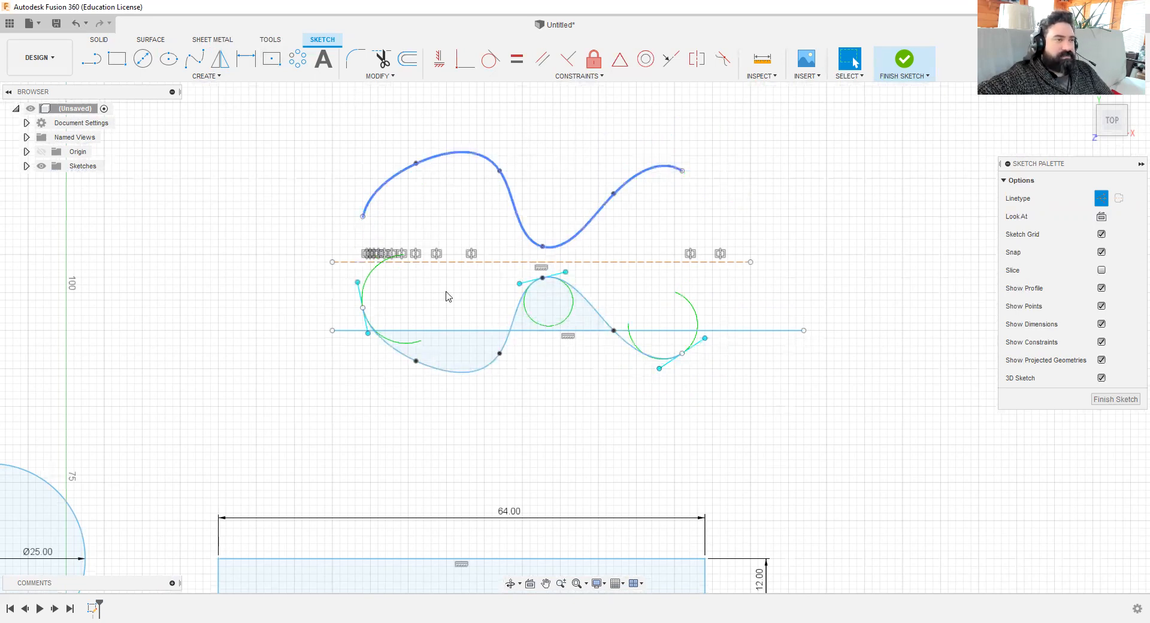
Step: Sketch a construction circle about 9.3 mm in diameter, centred on the upper-right edge of the 25 mm circle
middle_click_drag(237, 366, 483, 240)
middle_click_drag(306, 428, 474, 332)
key("Escape")
scroll(474, 337, "down", 2)
scroll(423, 341, "up", 5)
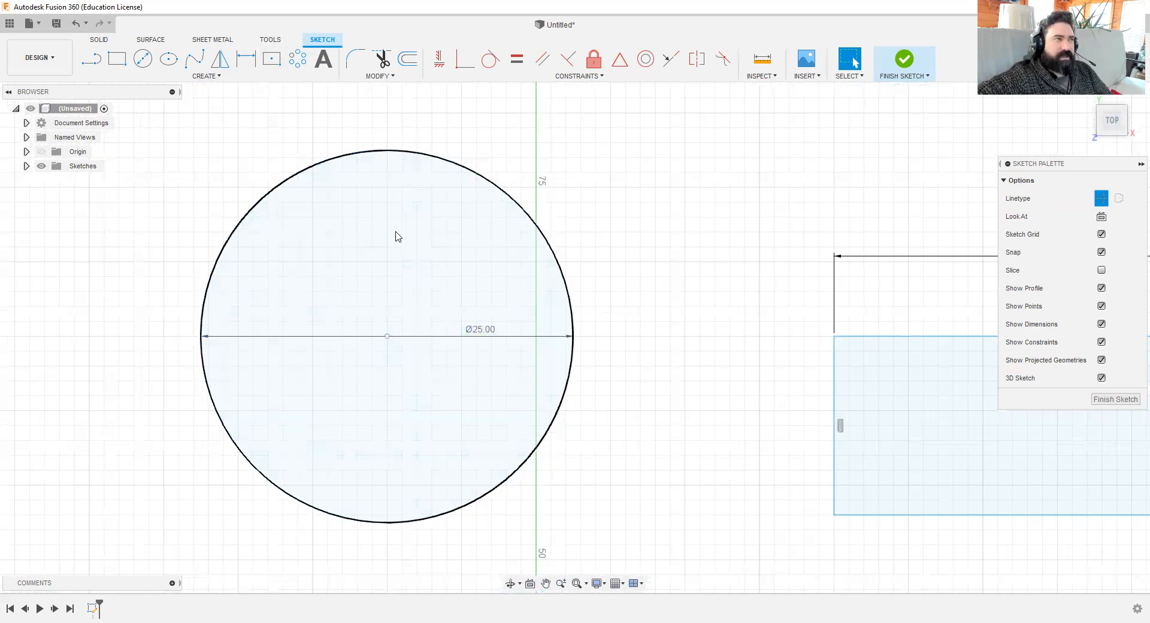
left_click(143, 58)
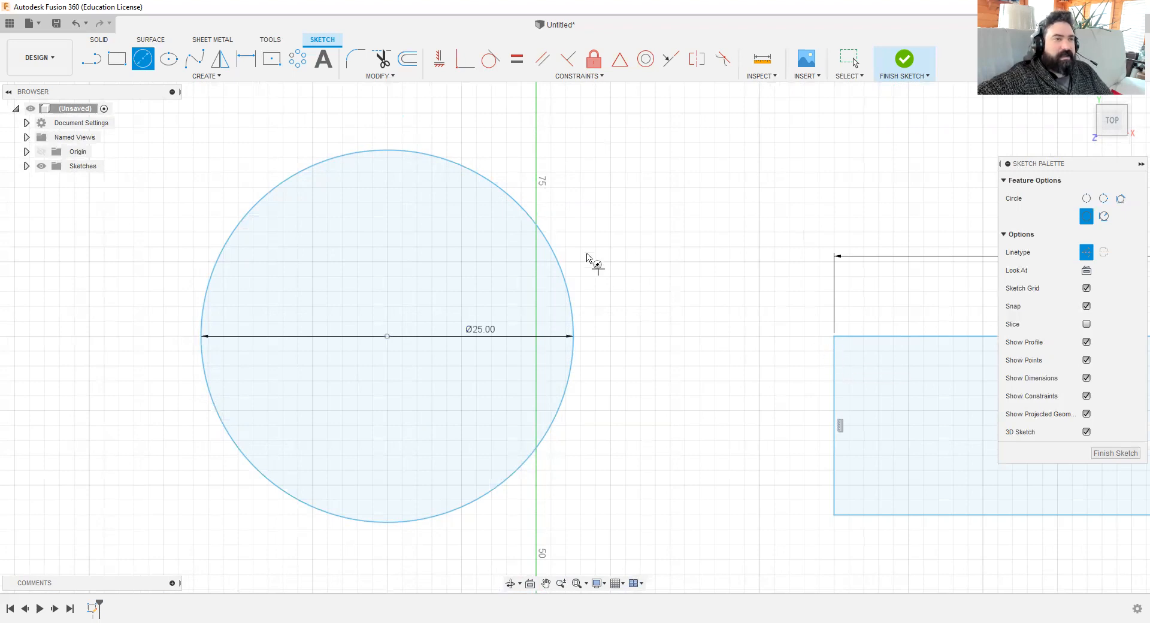
left_click(523, 211)
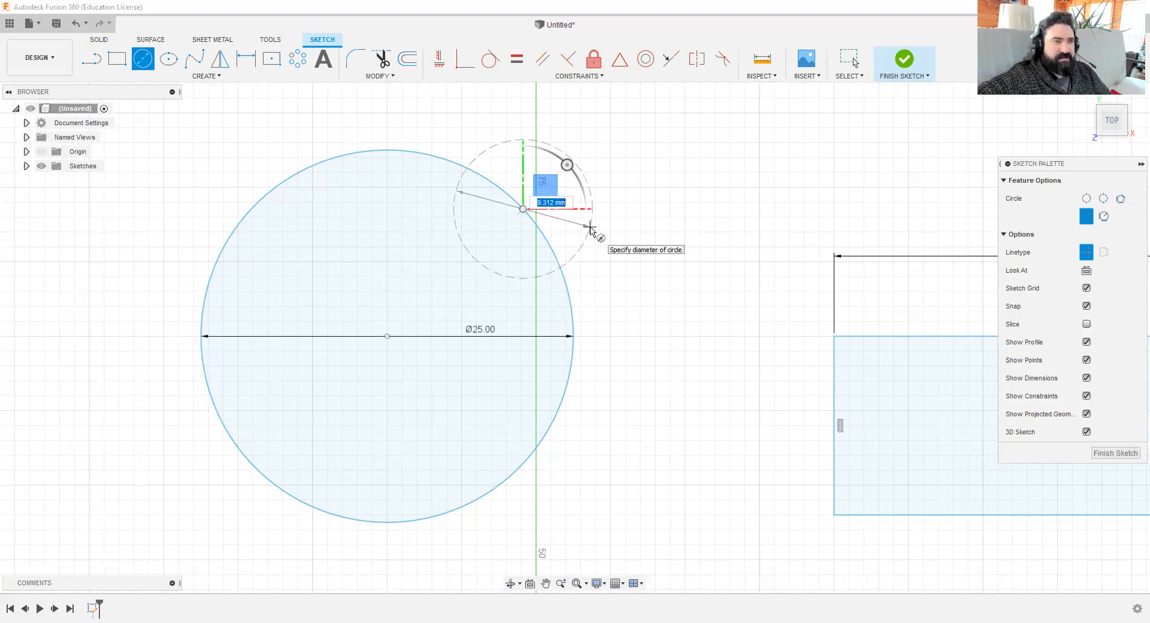
left_click(591, 228)
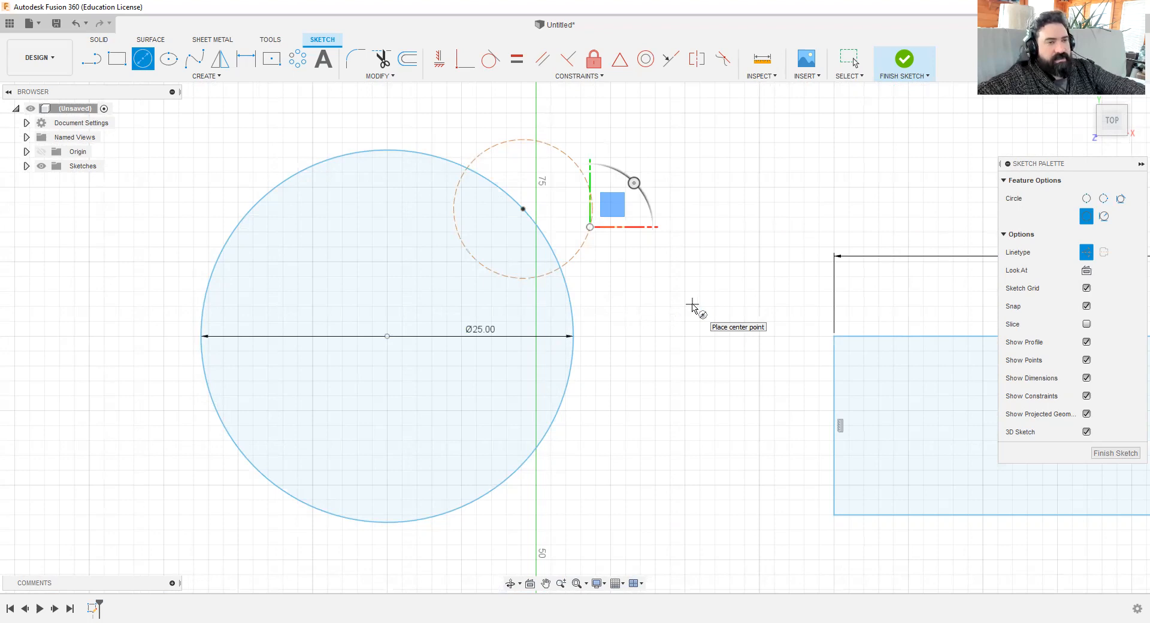
key("Escape")
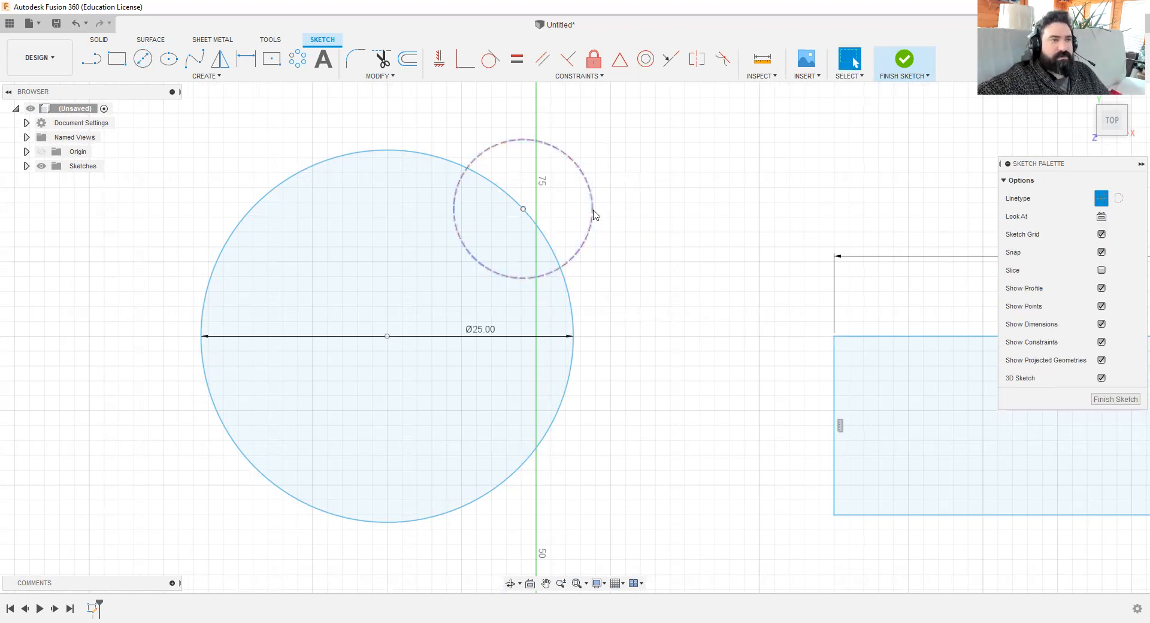
Step: Convert the dashed circle on the 25 mm circle's upper-right edge to normal solid geometry
left_click(593, 214)
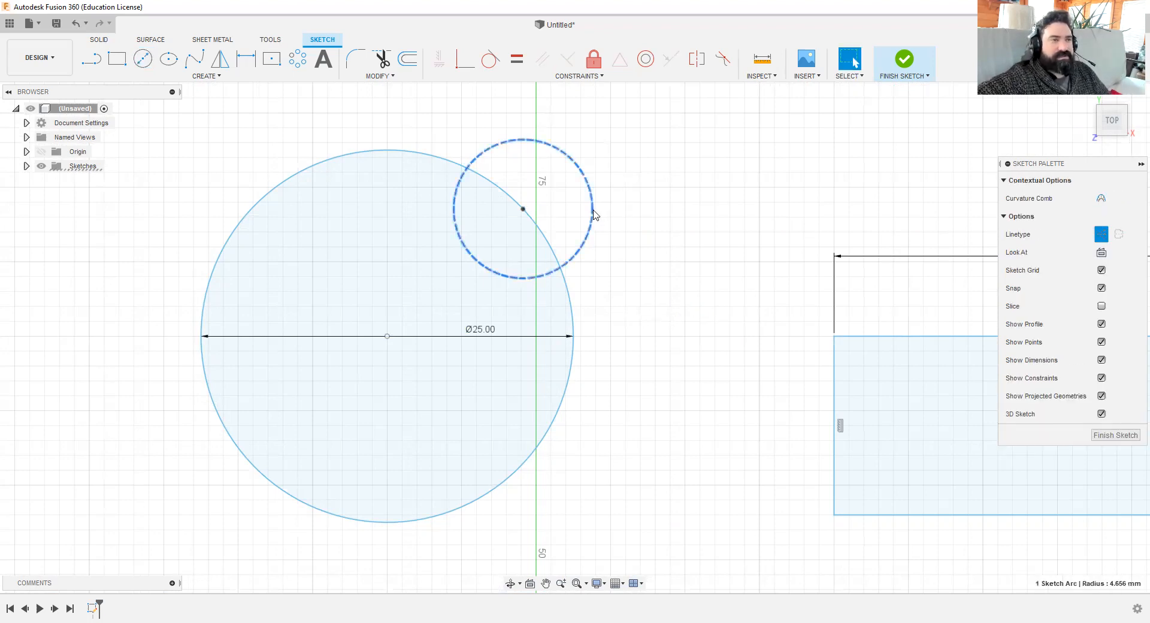
left_click(1102, 235)
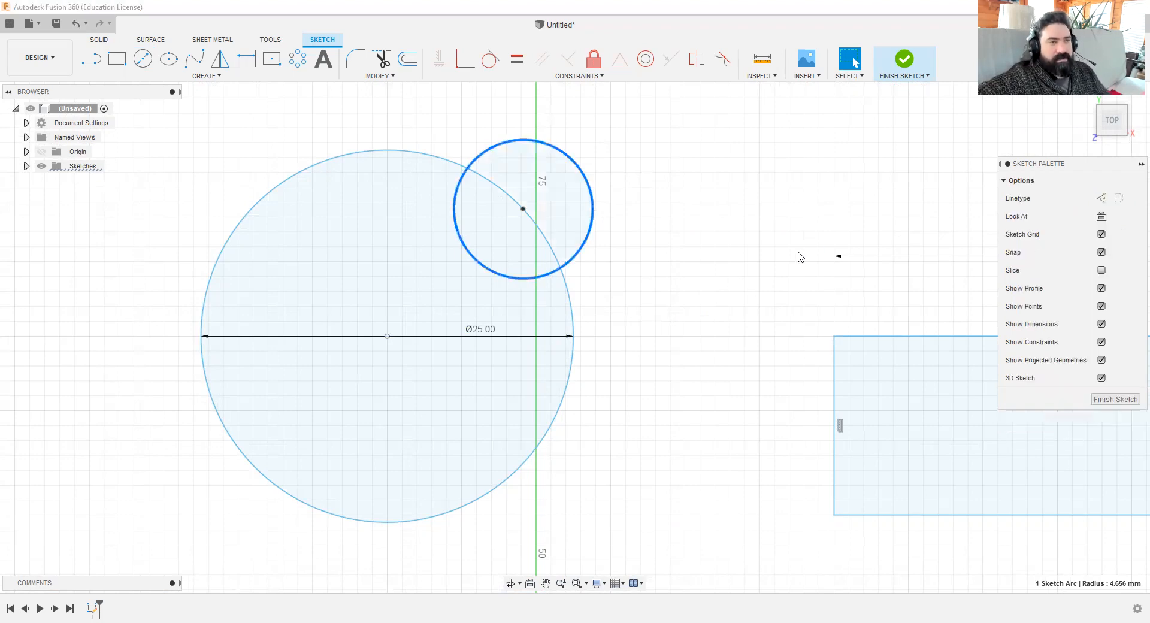
left_click(712, 283)
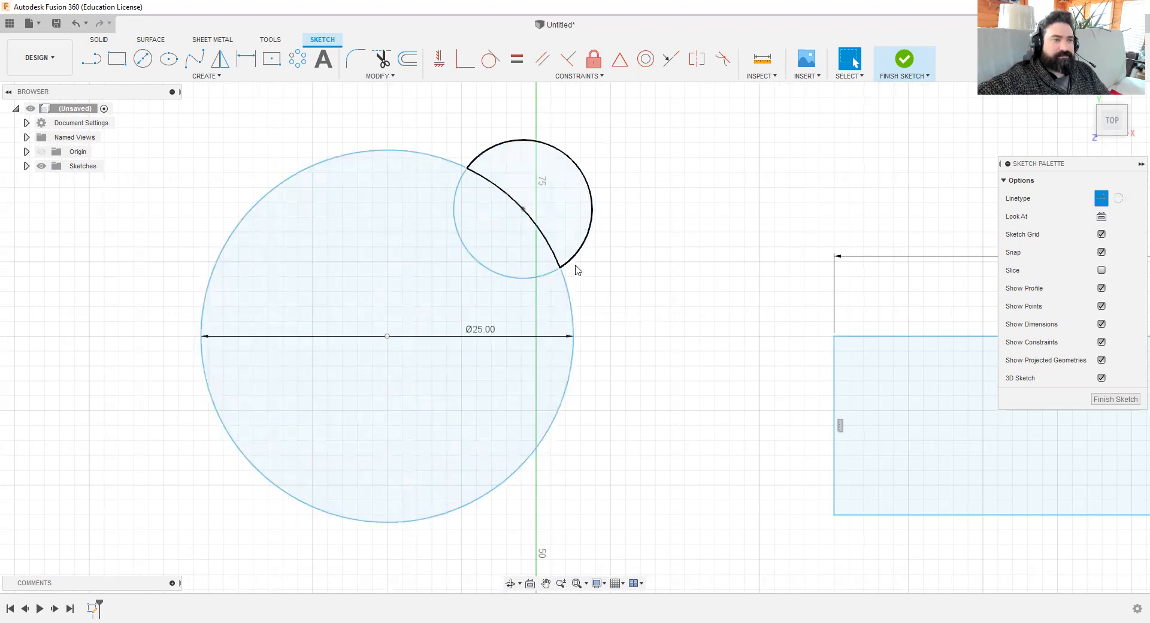
Step: Examine the separate profiles formed inside the smaller circle where it overlaps the 25 mm circle
left_click(561, 242)
left_click(653, 337)
left_click(506, 249)
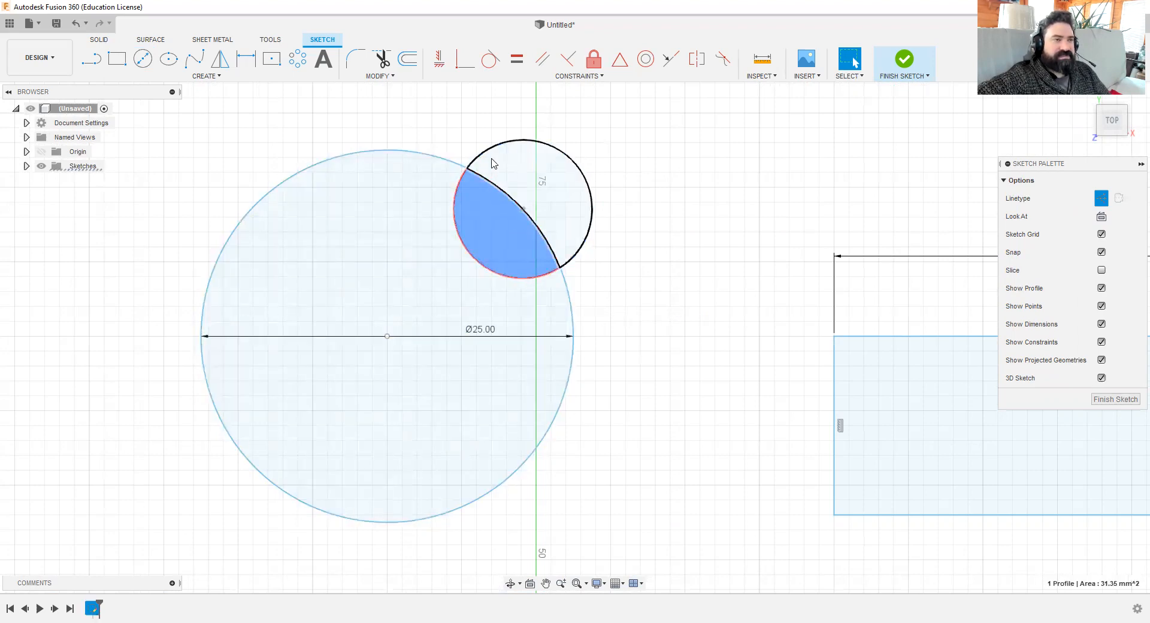
left_click(650, 318)
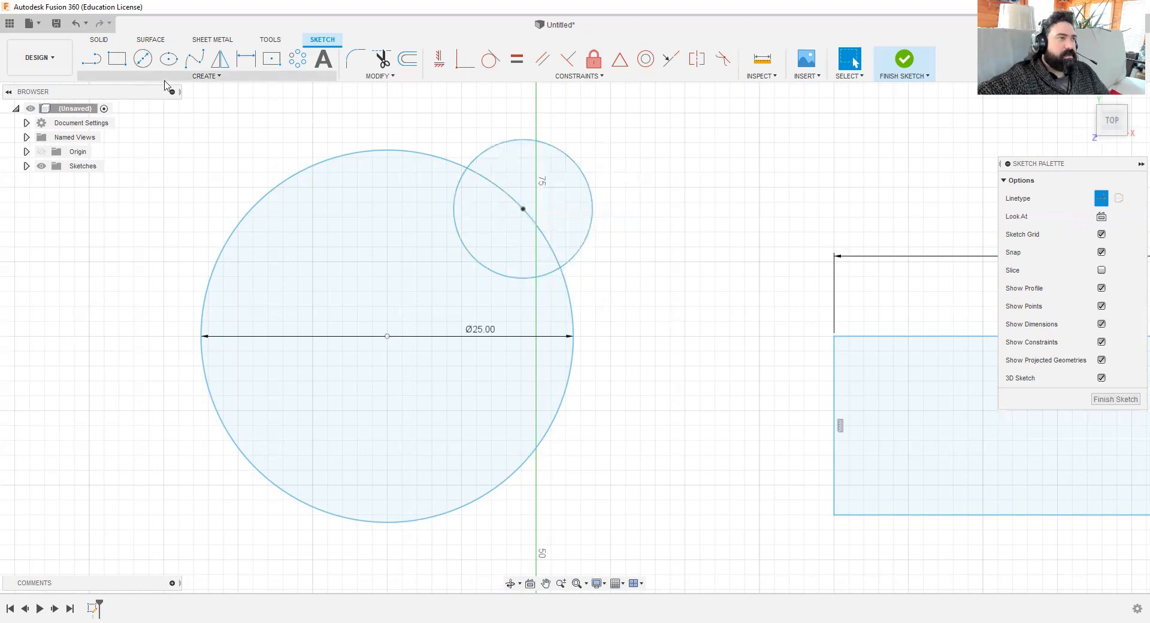
Step: Sketch a construction circle about 3.3 mm in diameter, centred on the 25 mm circle's right edge just below its horizontal diameter
left_click(143, 58)
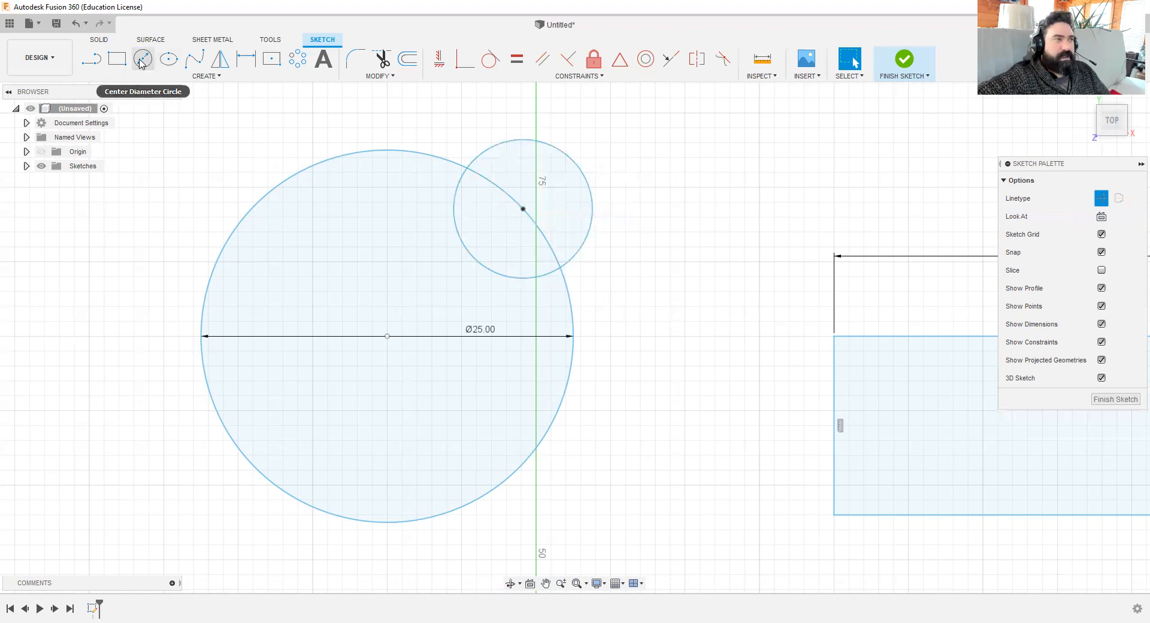
left_click(573, 350)
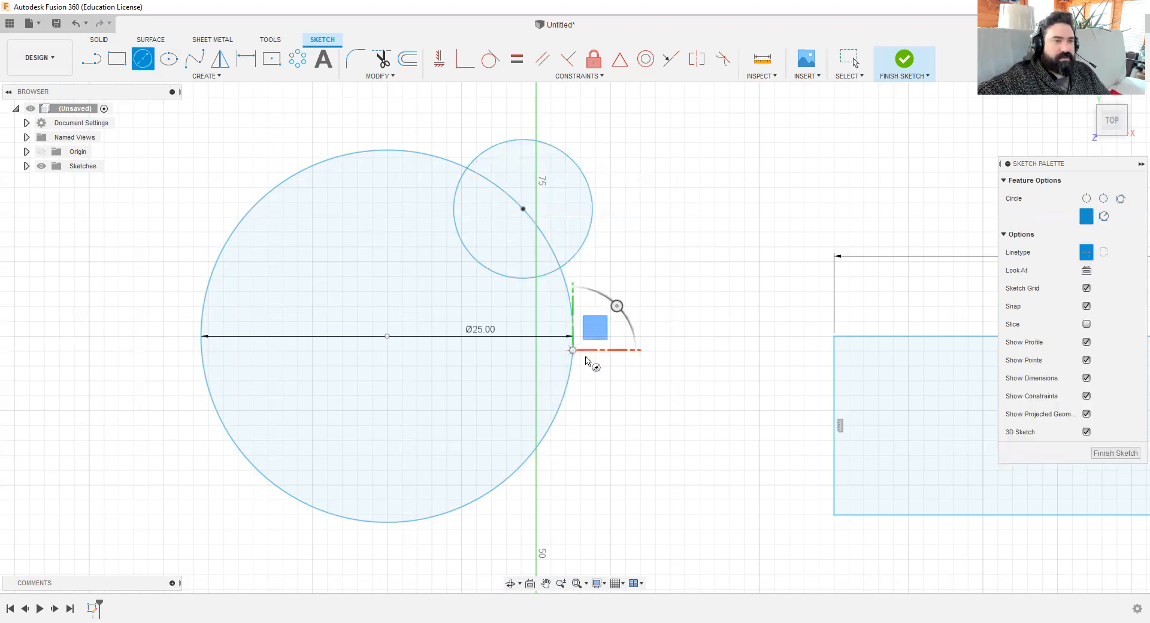
left_click(595, 359)
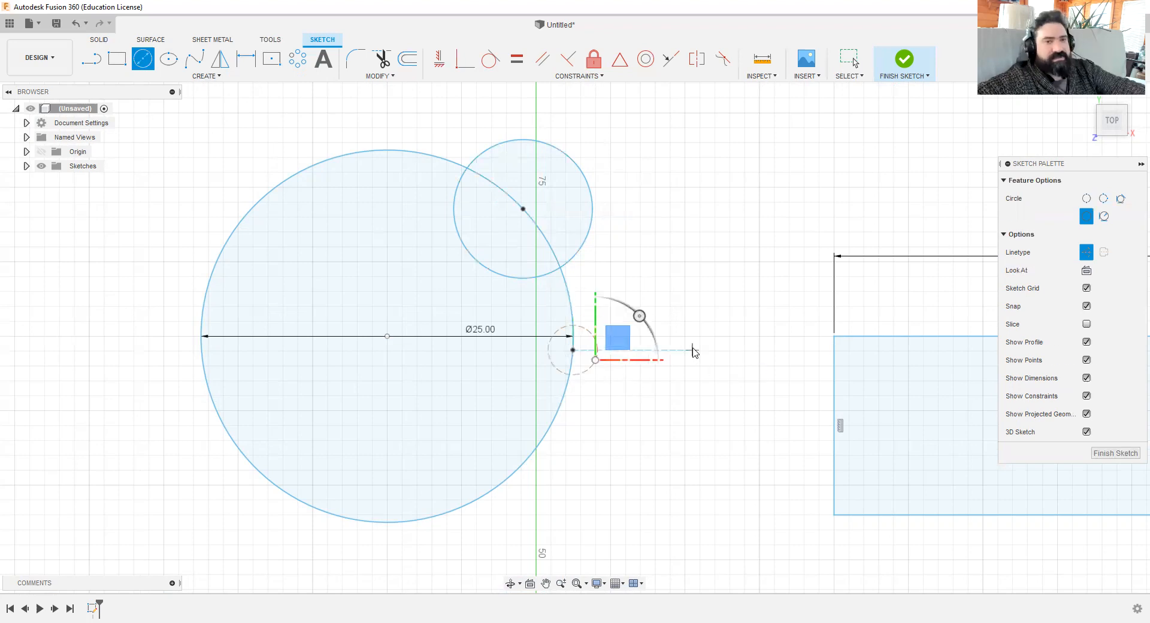
key("Escape")
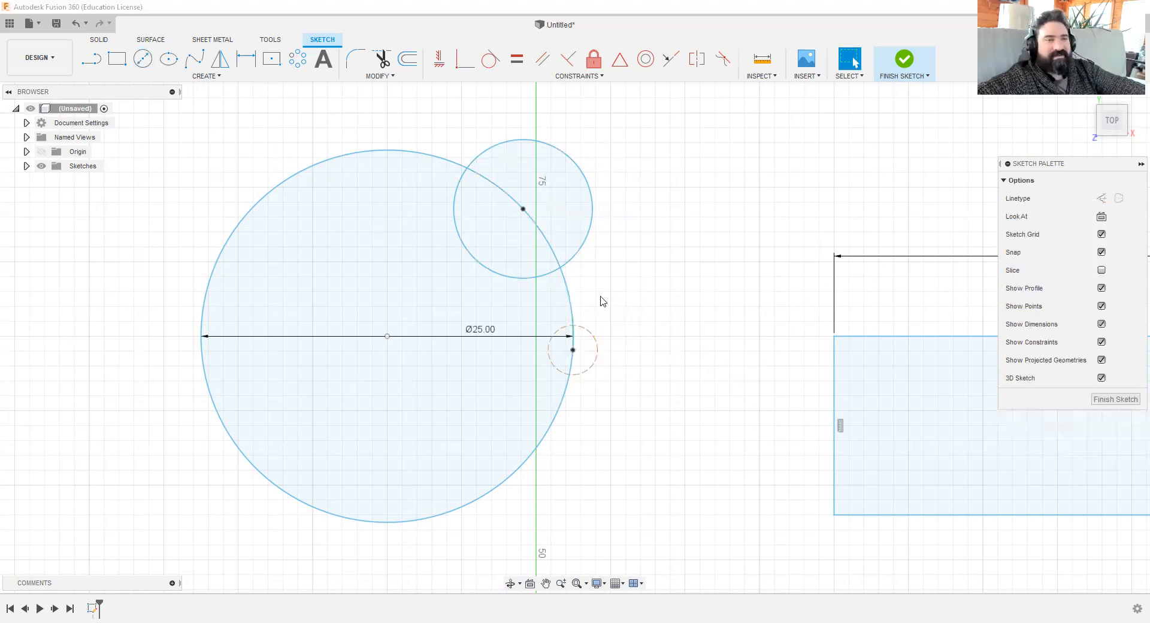
Step: Convert the smallest dashed circle to normal geometry and turn off the construction linetype for new geometry
left_click(597, 345)
left_click(1102, 234)
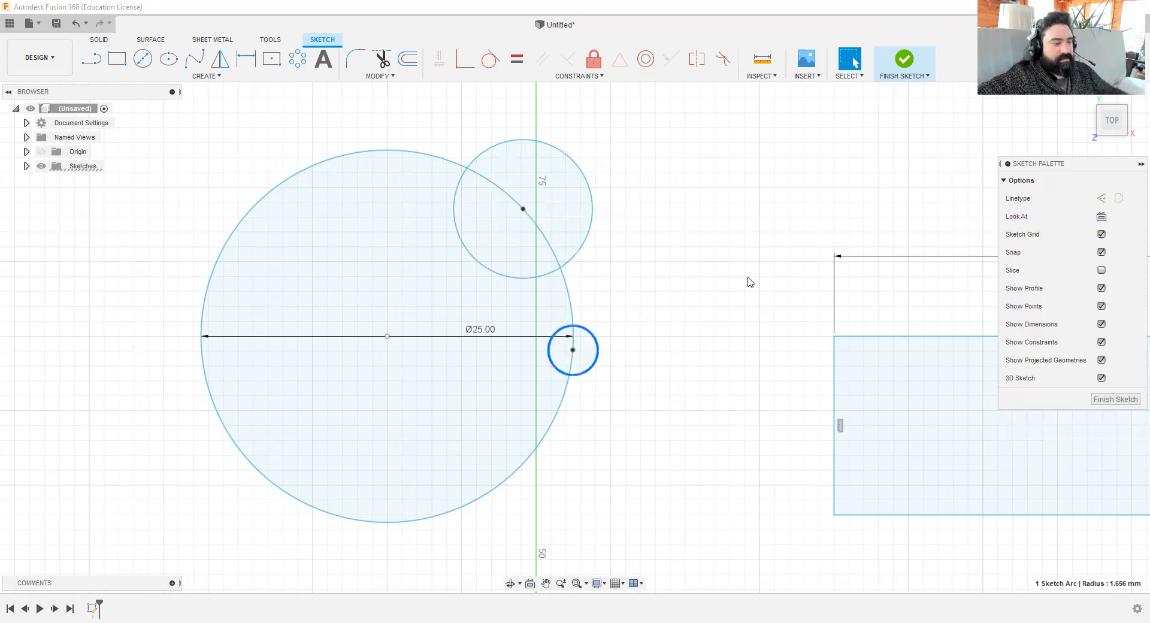
key("Escape")
left_click(1102, 198)
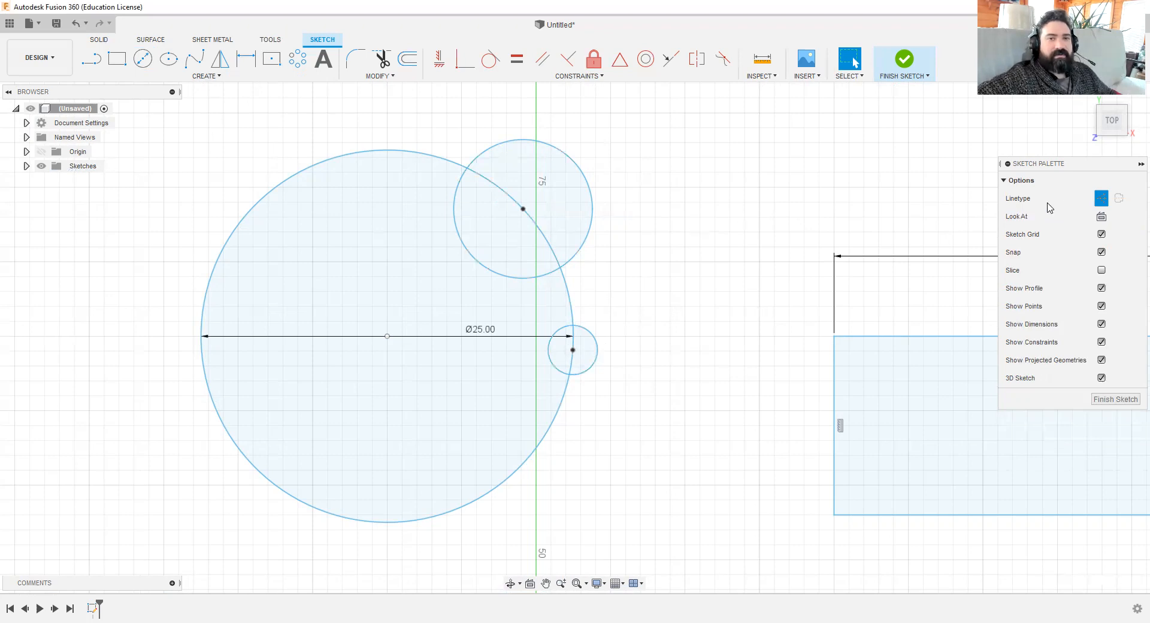
left_click(1101, 199)
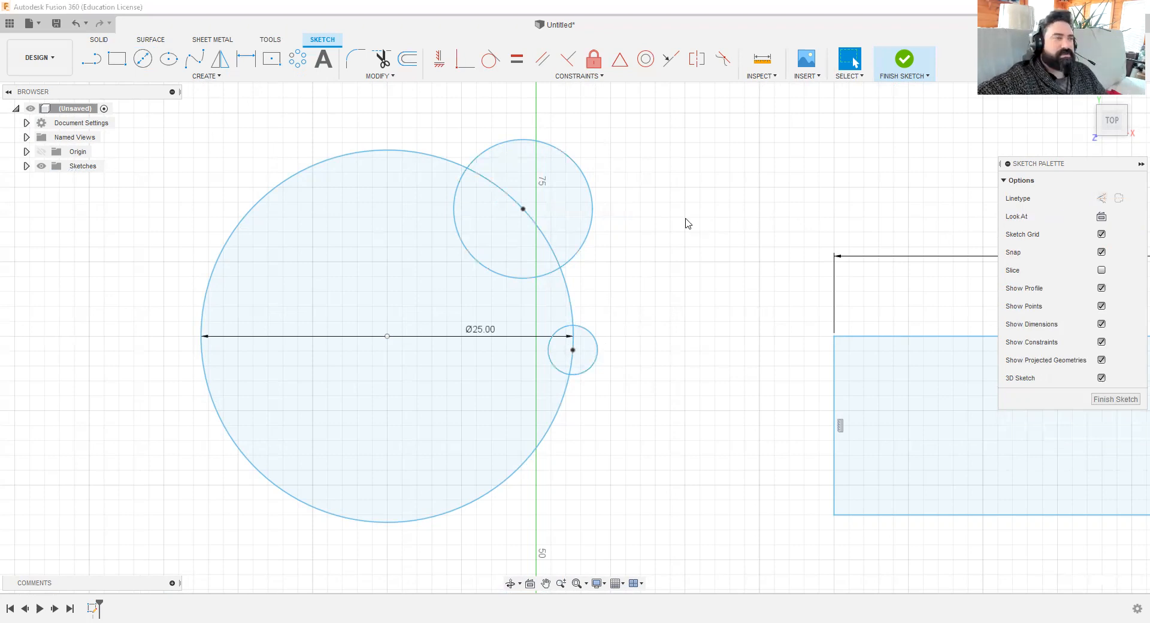
Step: Sketch one circle centred on the 25 mm circle's lower-right edge and another fully inside it, just below and right of its centre
left_click(143, 58)
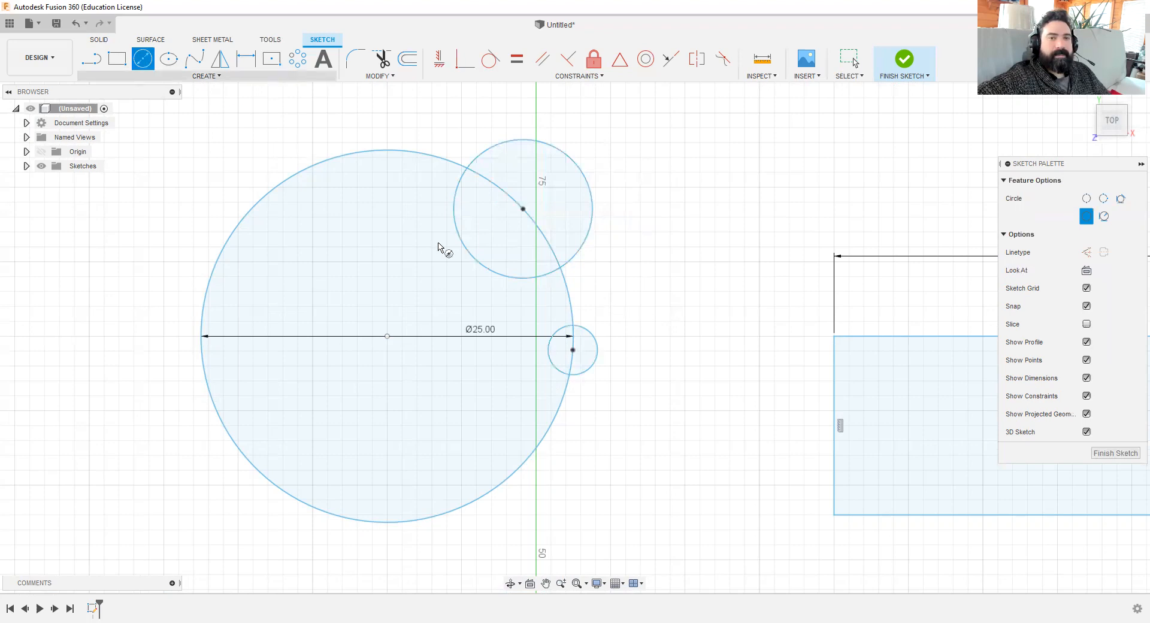
left_click(550, 425)
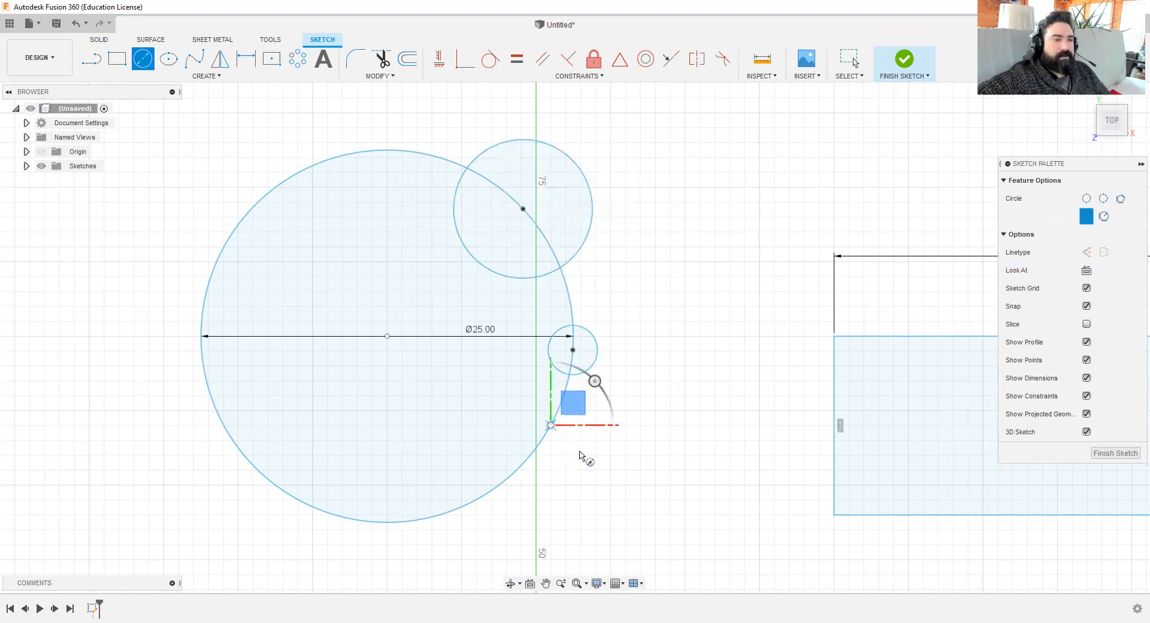
left_click(580, 455)
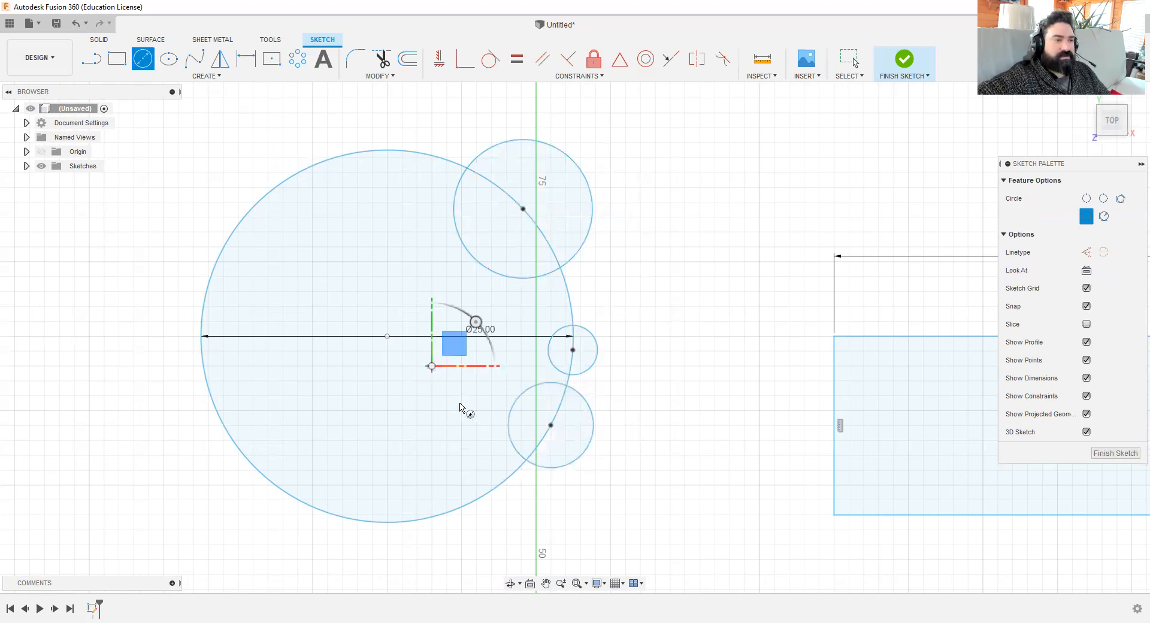
left_click(465, 399)
key("Escape")
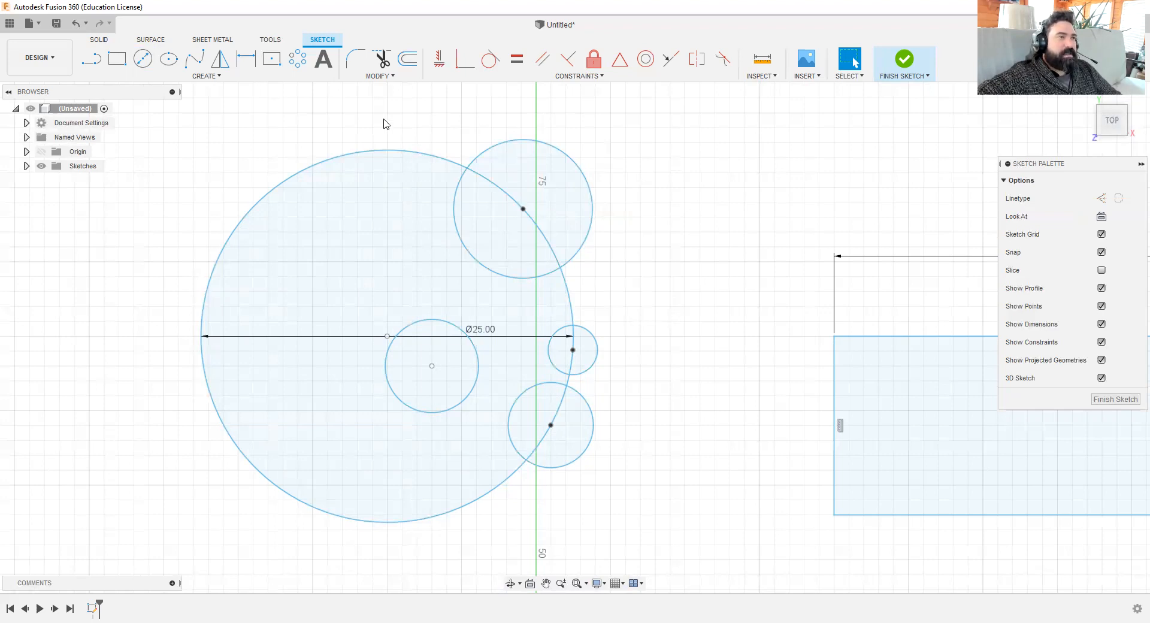
Step: Trim away the 25 mm circle's arc that runs through the circle on its upper-right edge
left_click(382, 59)
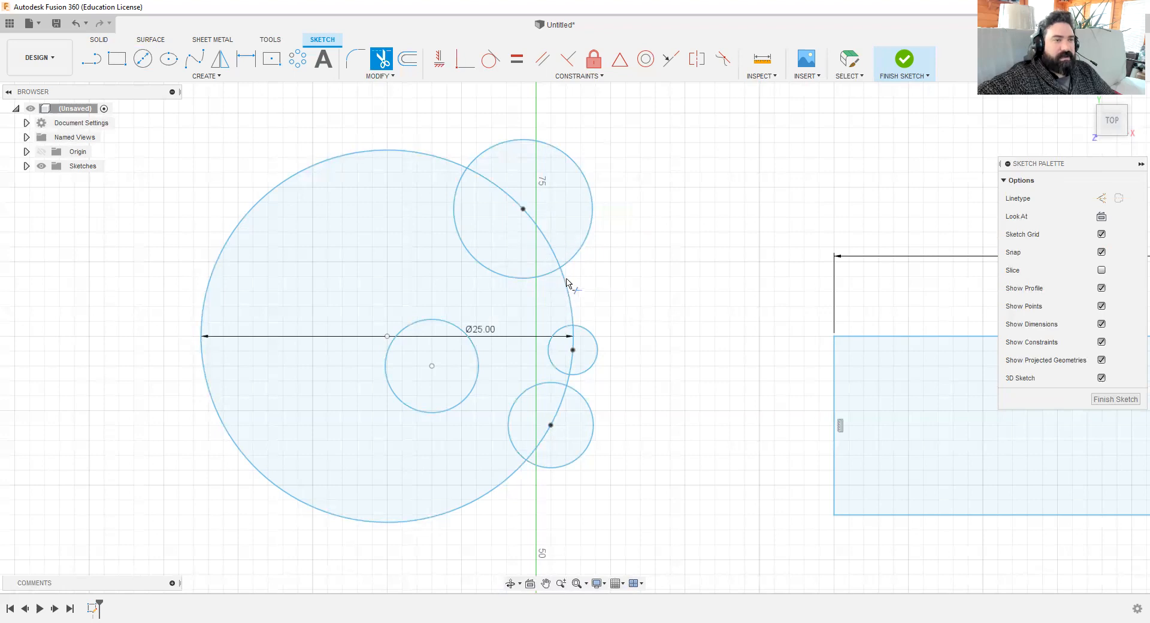
scroll(551, 267, "down", 2)
scroll(551, 268, "down", 2)
scroll(551, 267, "up", 8)
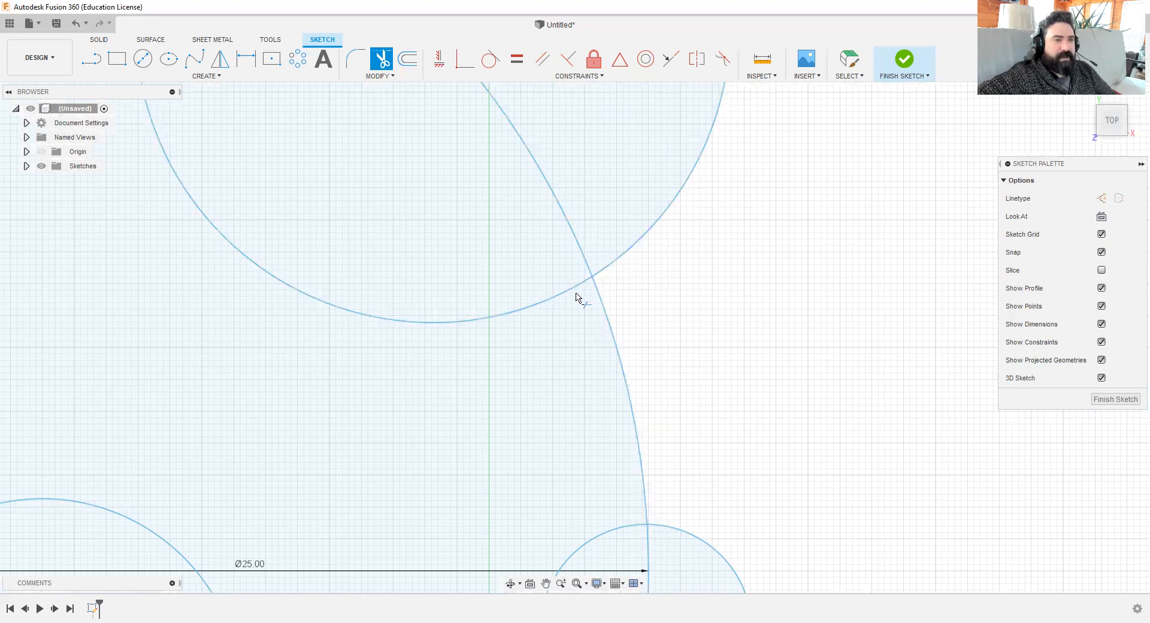
scroll(577, 295, "down", 1)
scroll(575, 293, "down", 2)
middle_click_drag(629, 283, 640, 355)
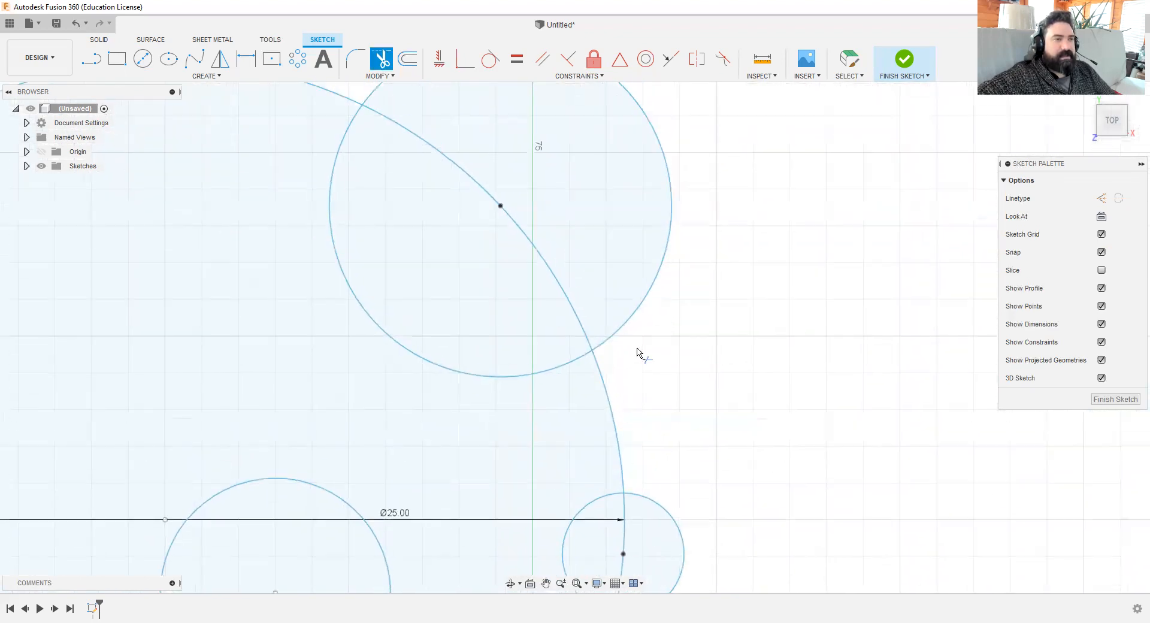
left_click(550, 272)
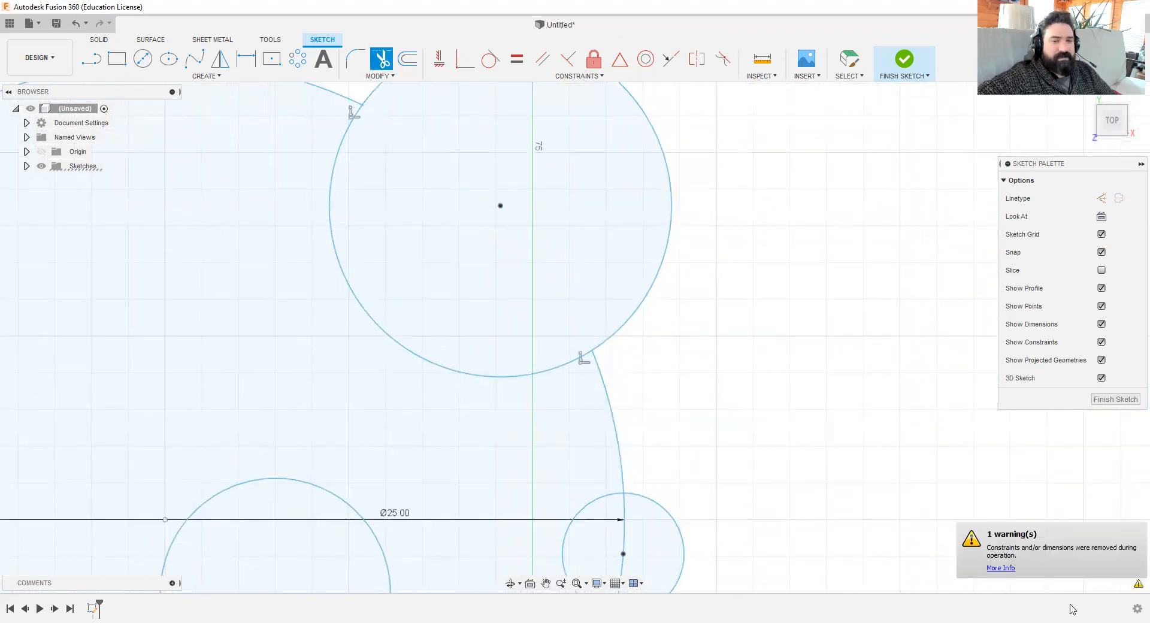
Step: Trim the part of the upper-right circle that lies inside the 25 mm circle, merging both into one outline
scroll(722, 432, "up", 1)
scroll(722, 432, "down", 3)
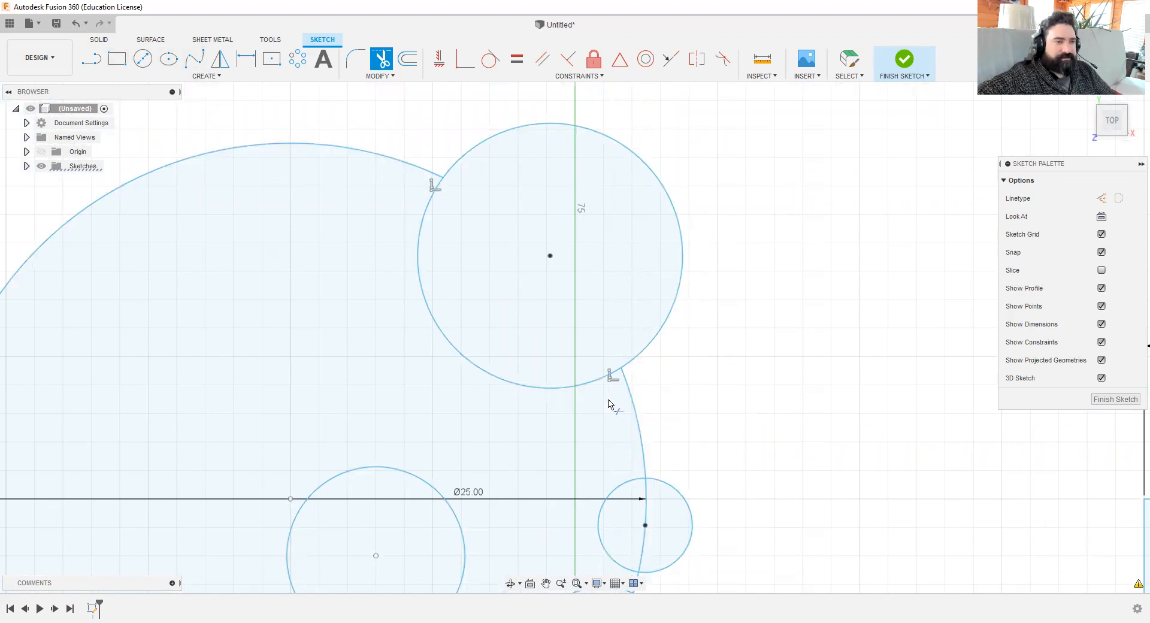
left_click(527, 389)
middle_click_drag(827, 437, 869, 350)
scroll(868, 390, "up", 1)
scroll(871, 390, "down", 5)
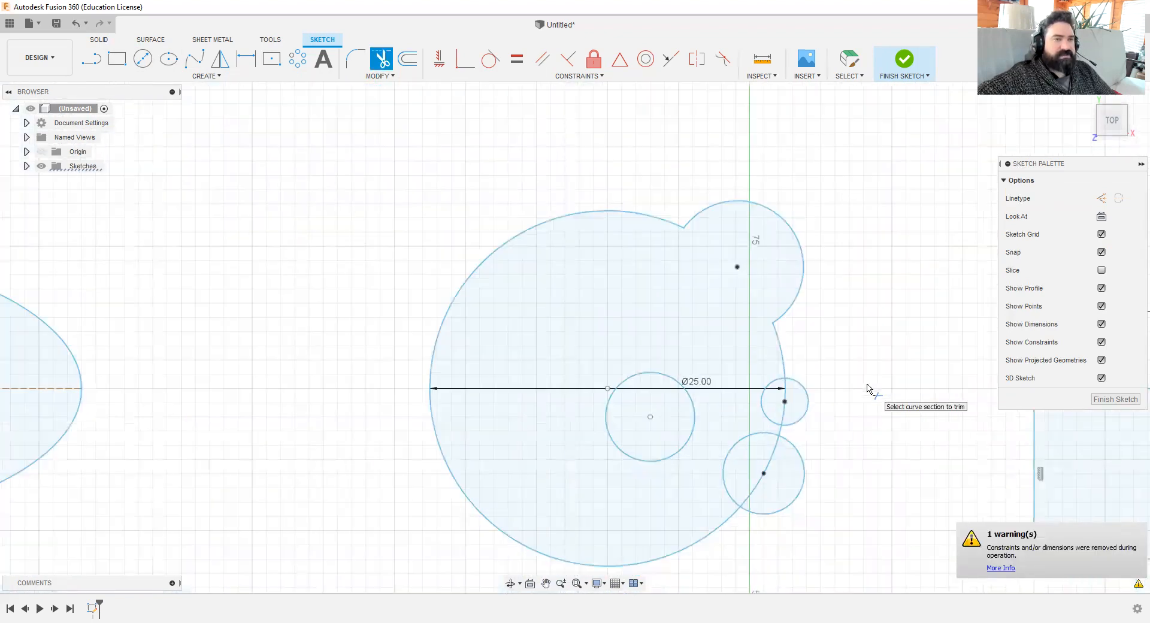
mouse_move(882, 406)
middle_mouse_down()
mouse_move(819, 339)
mouse_move(763, 372)
middle_mouse_up()
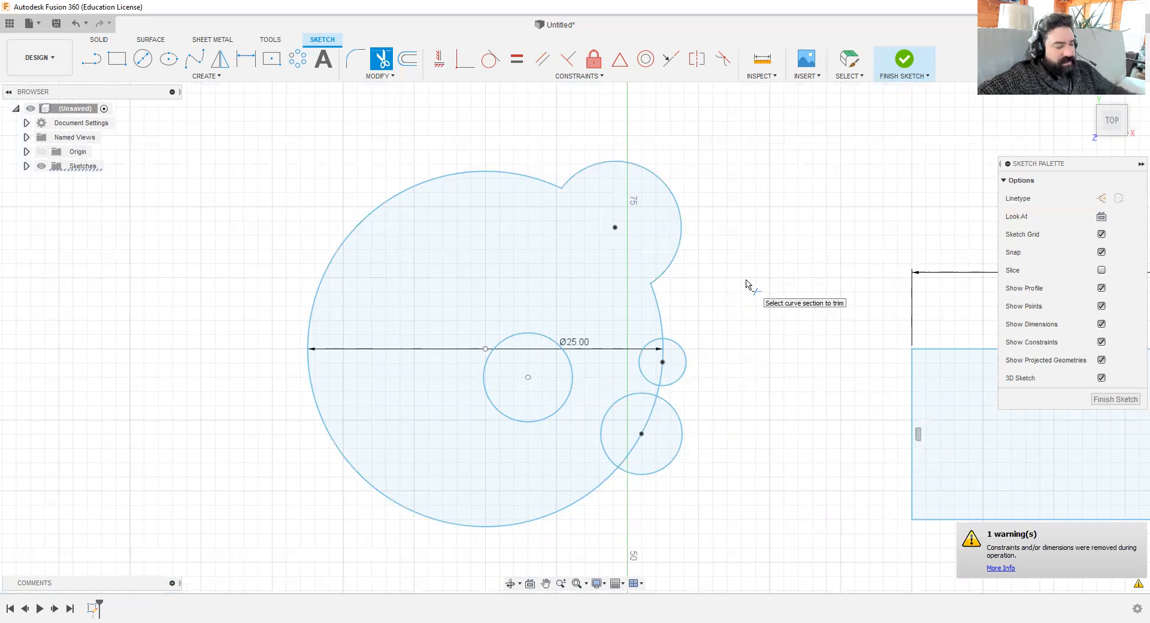
key("Escape")
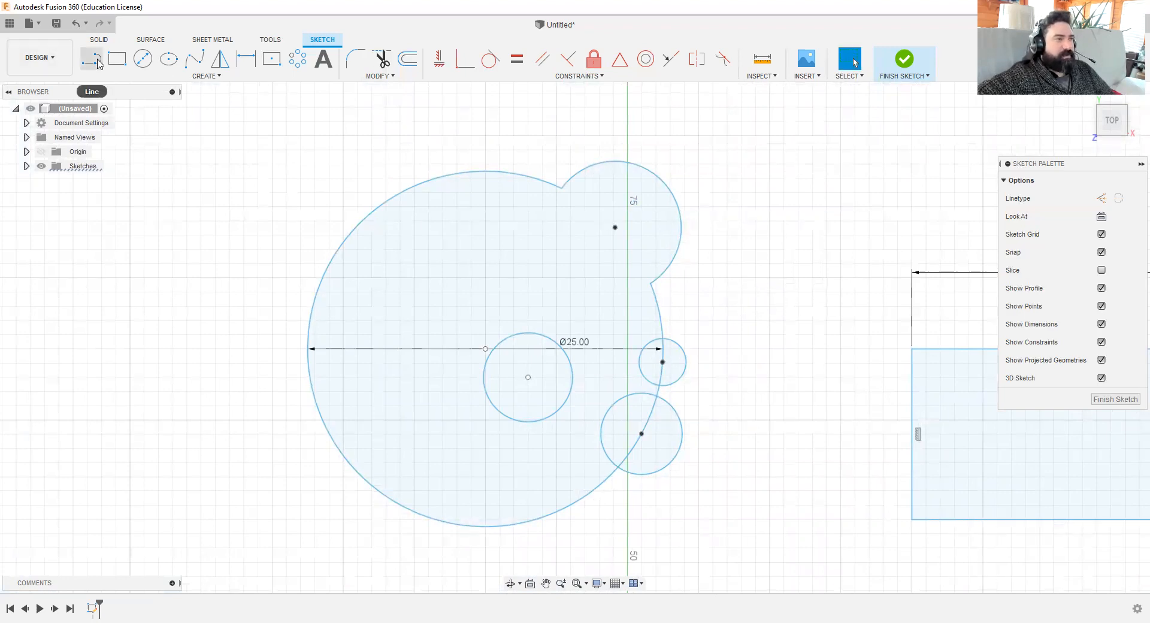
Step: Sketch a five-point fit spline winding across the 25 mm circle's upper-left edge, with both ends outside the circle
left_click(193, 59)
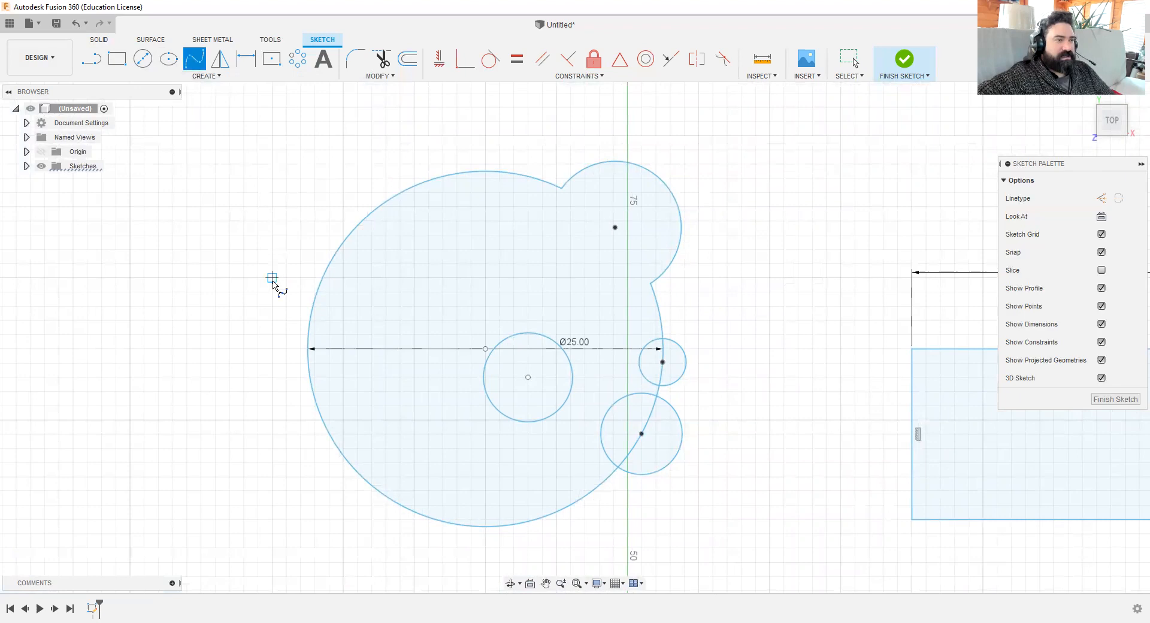
left_click(267, 301)
left_click(356, 301)
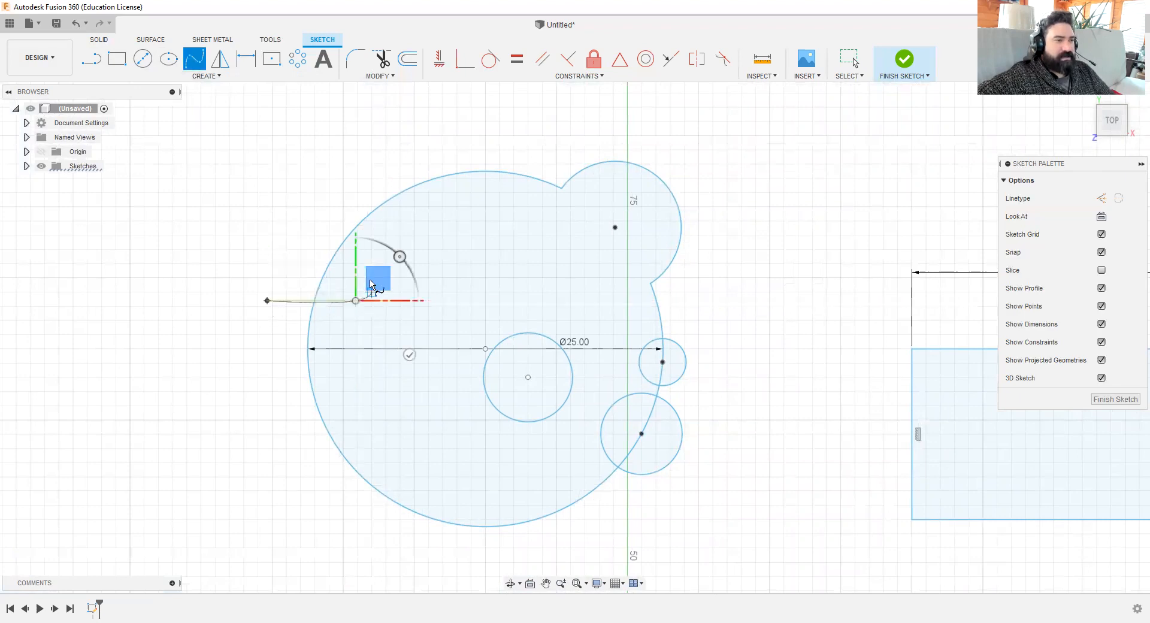
left_click(340, 216)
left_click(429, 207)
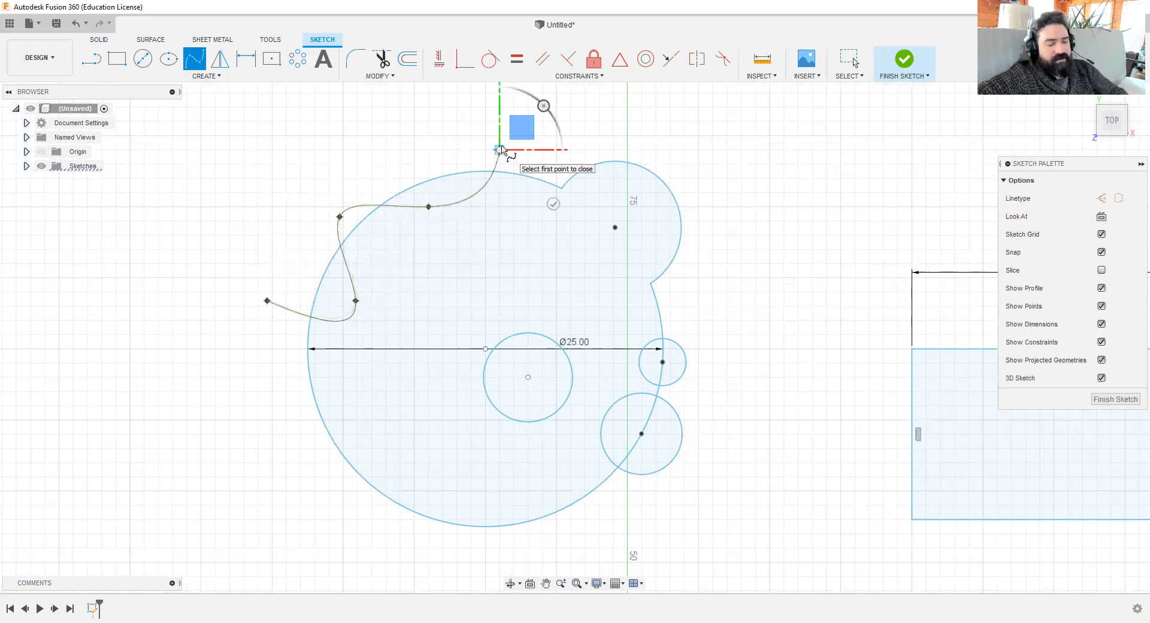
double_click(501, 149)
left_click(420, 140)
Step: Trim the 25 mm circle's upper-left arcs between the spline crossings and the spline's two ends that overhang the outline
key("t")
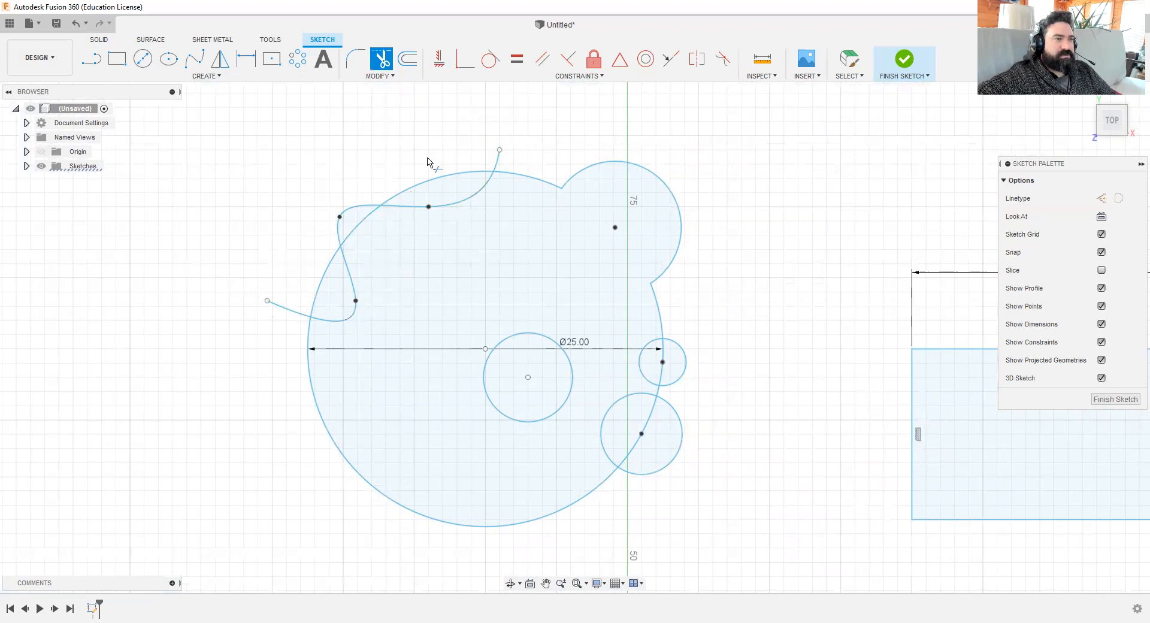
left_click(442, 176)
left_click(357, 227)
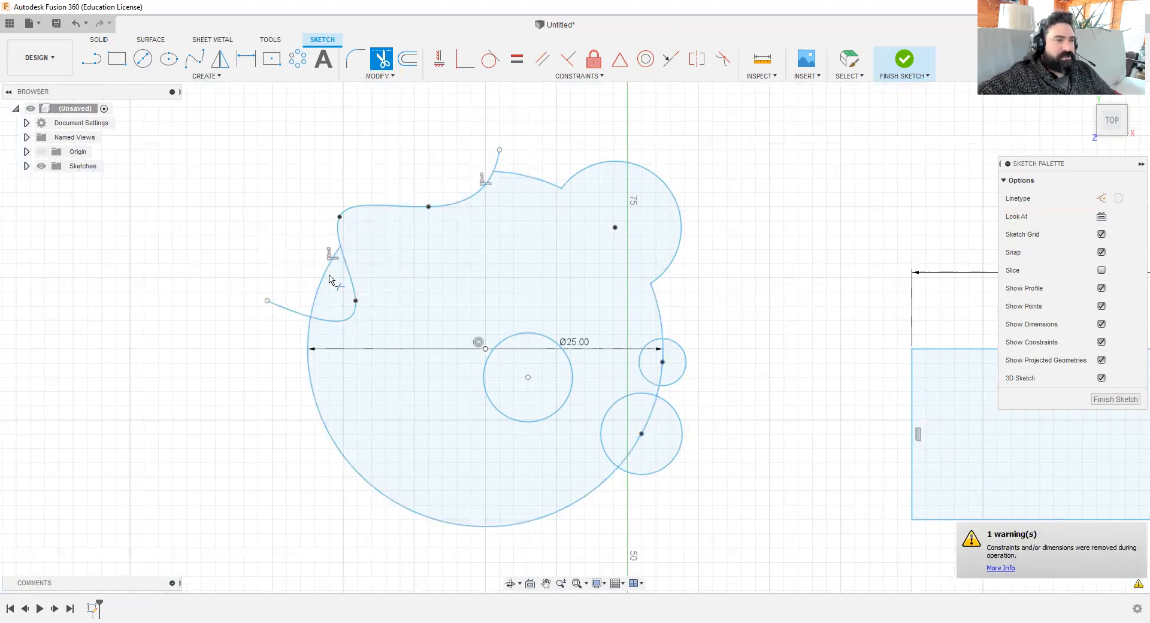
left_click(282, 309)
left_click(497, 161)
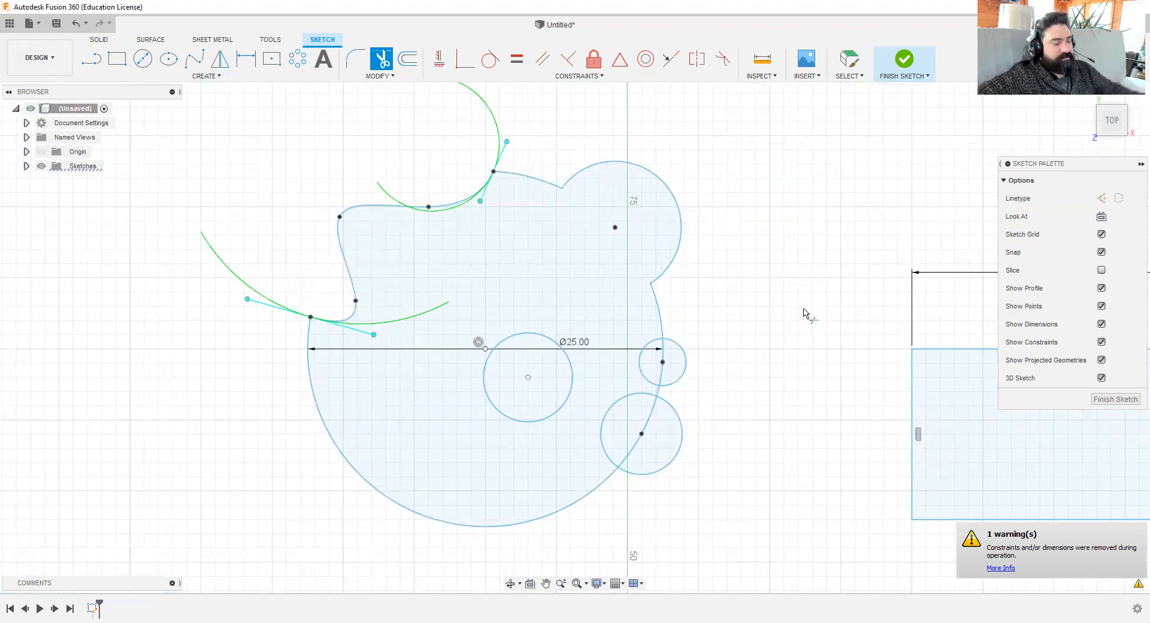
key("Escape")
left_click(773, 196)
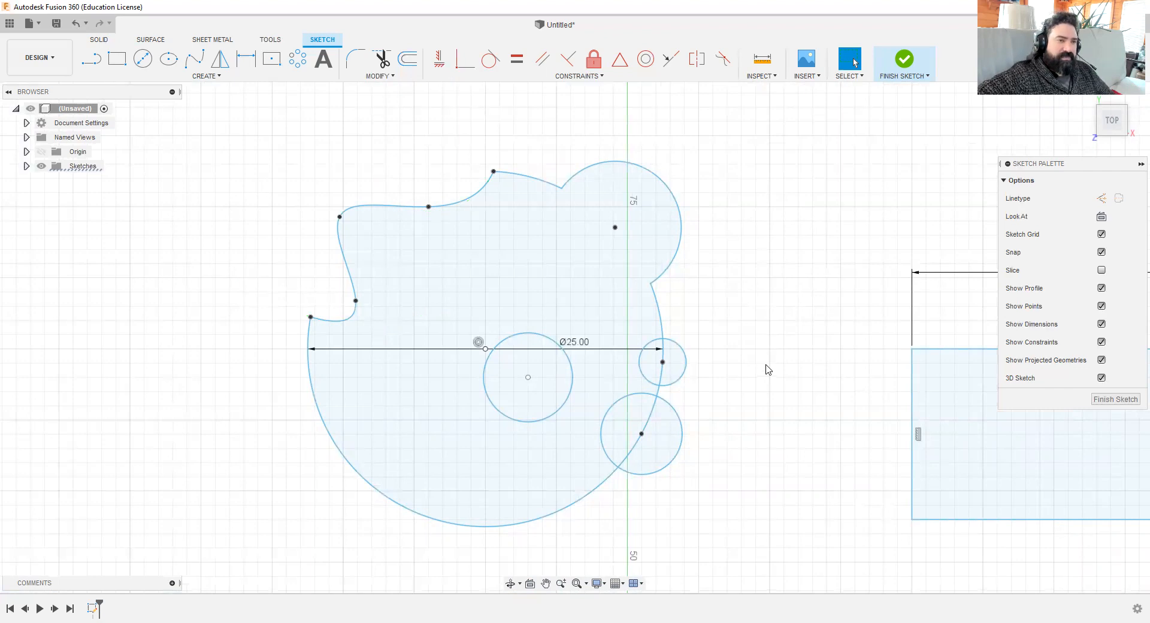
Step: Trim the two small circles on the right edge and the outline arcs inside them to leave two concave notches
left_click(382, 58)
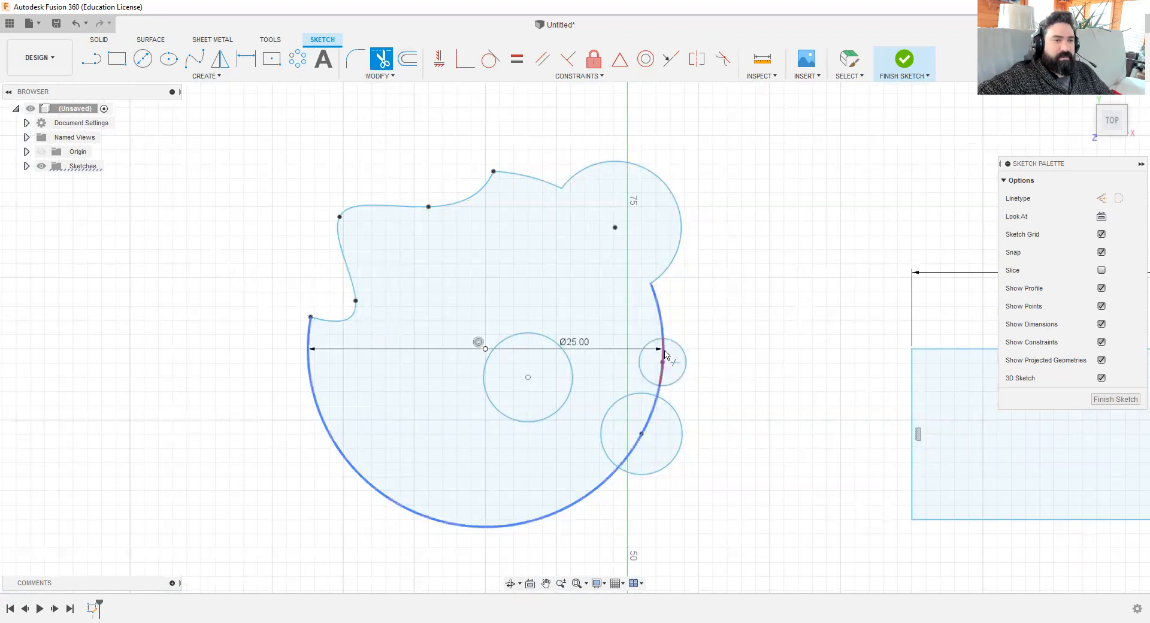
left_click(662, 356)
left_click(685, 354)
left_click(680, 425)
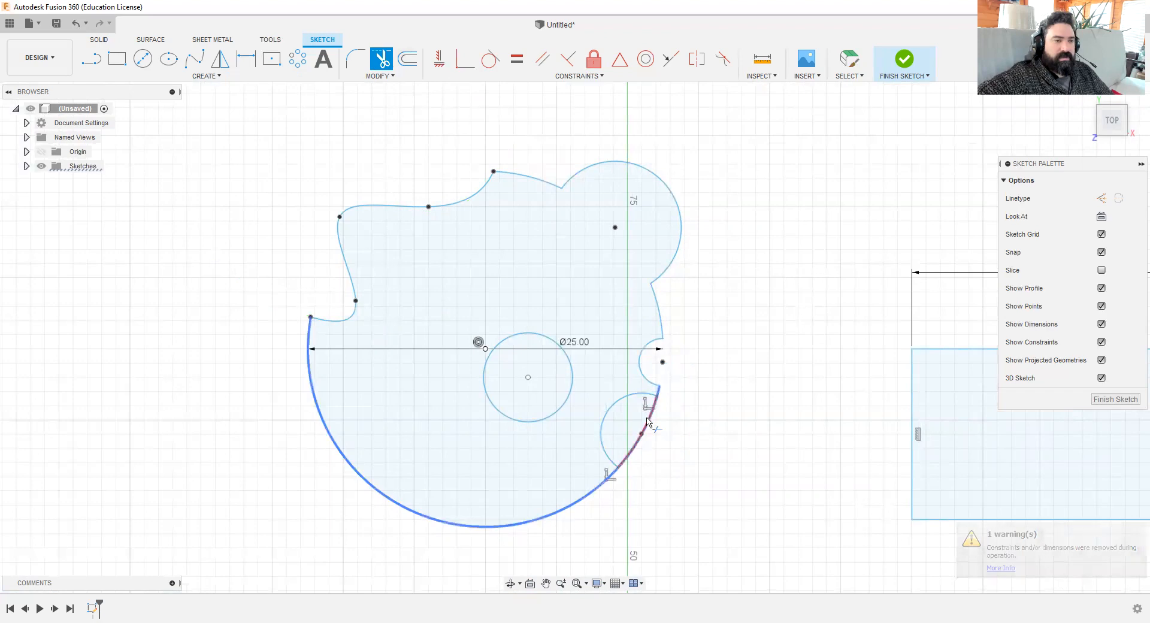
left_click(649, 423)
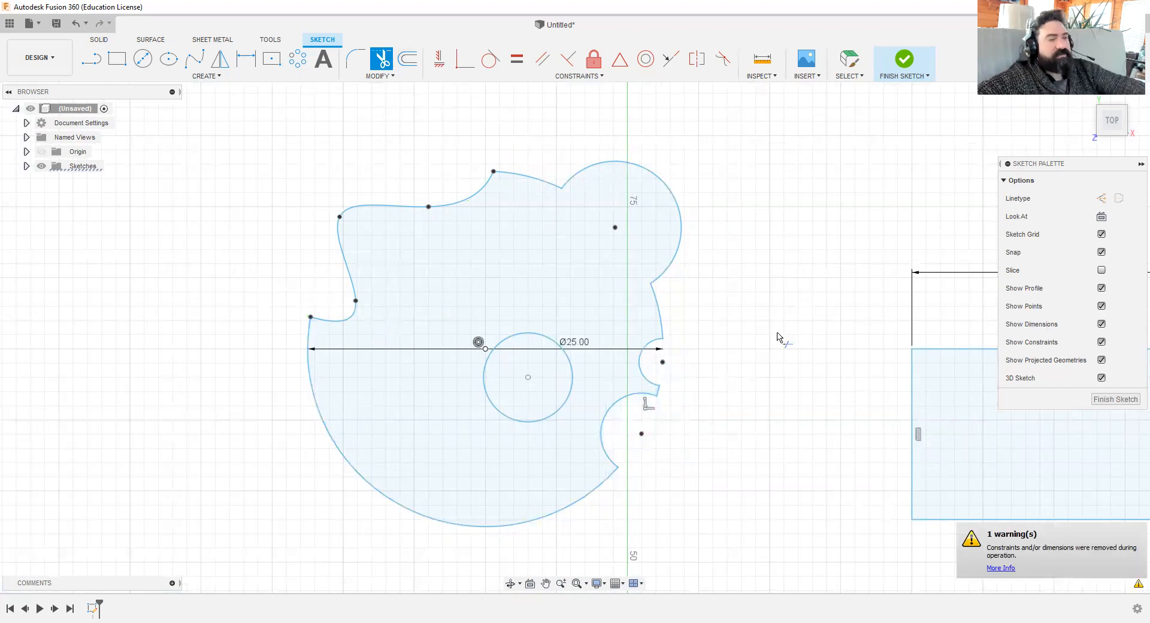
key("Escape")
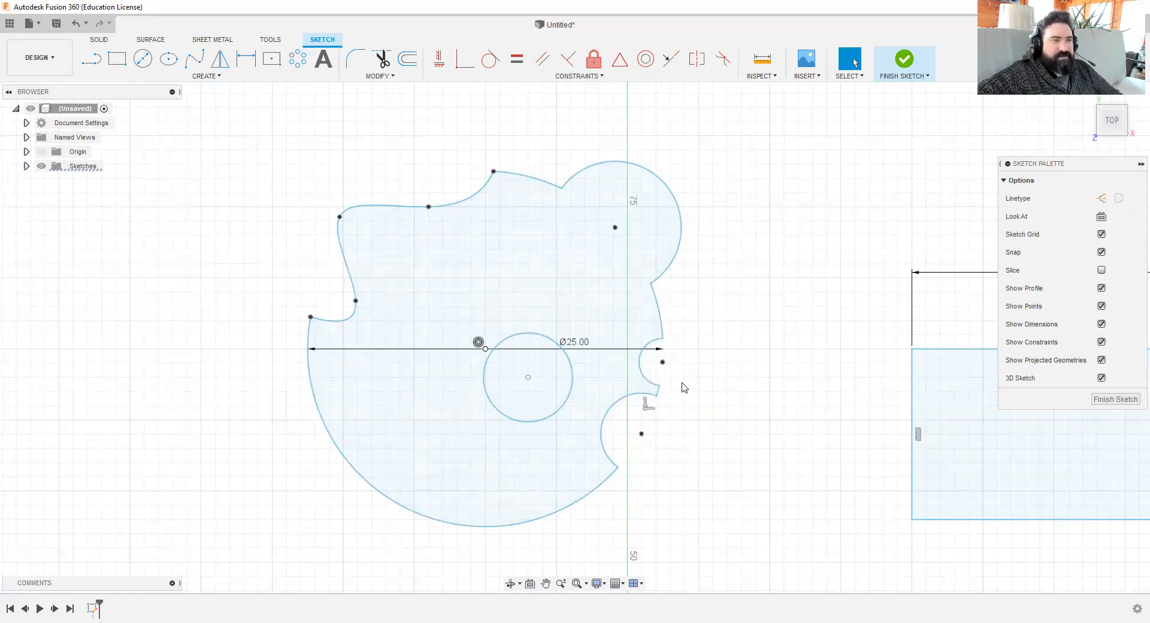
Step: Offset the whole chained outline inward with an offset position of -0.75 mm, and check the border profile between the two outlines
left_click(413, 61)
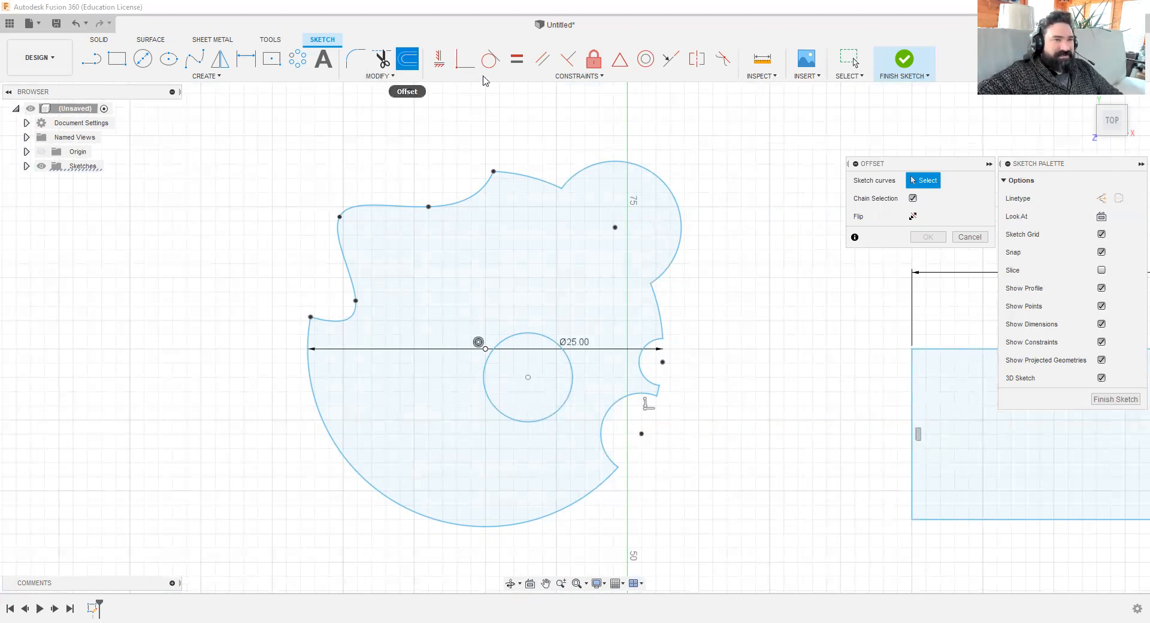
left_click(679, 205)
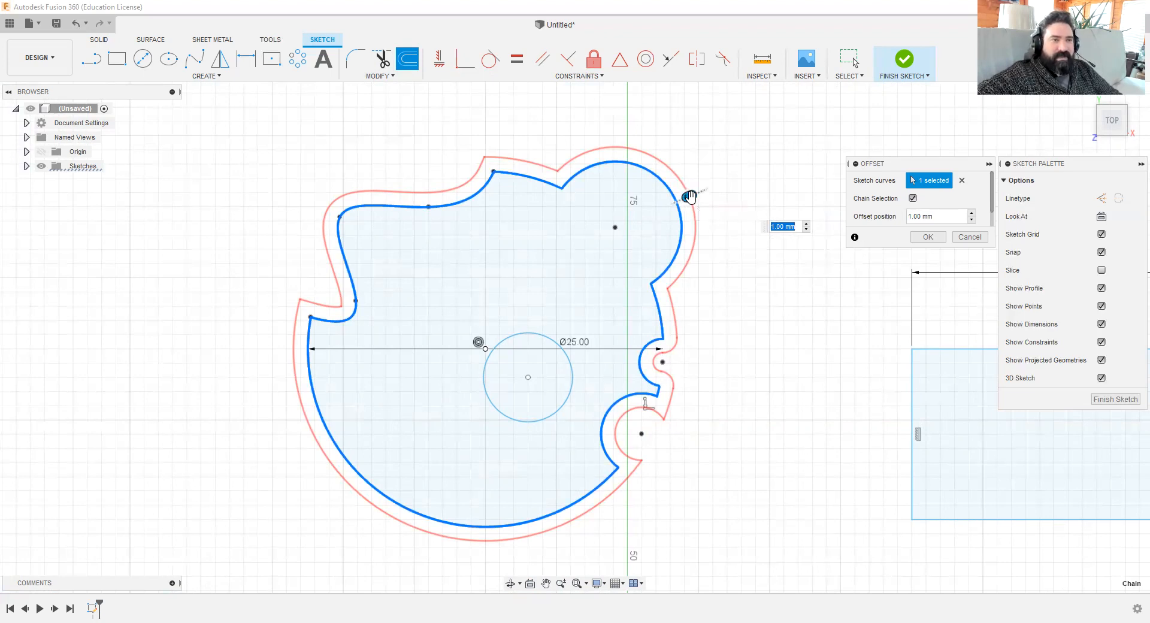
left_click_drag(691, 192, 716, 189)
left_click_drag(723, 189, 713, 211)
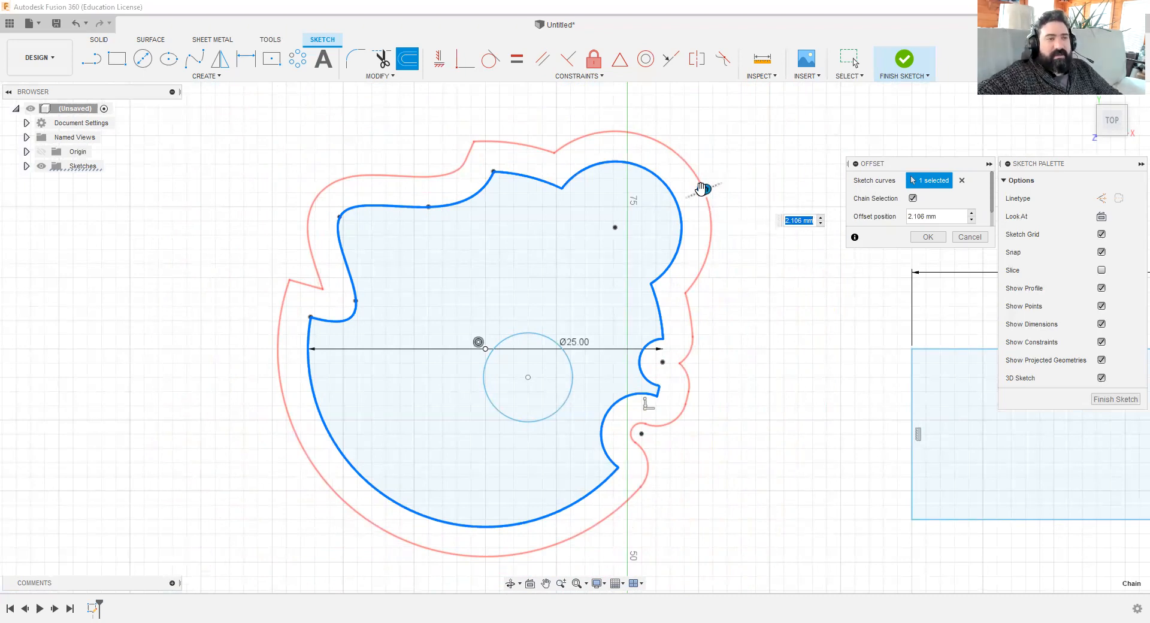
left_click_drag(692, 193, 663, 206)
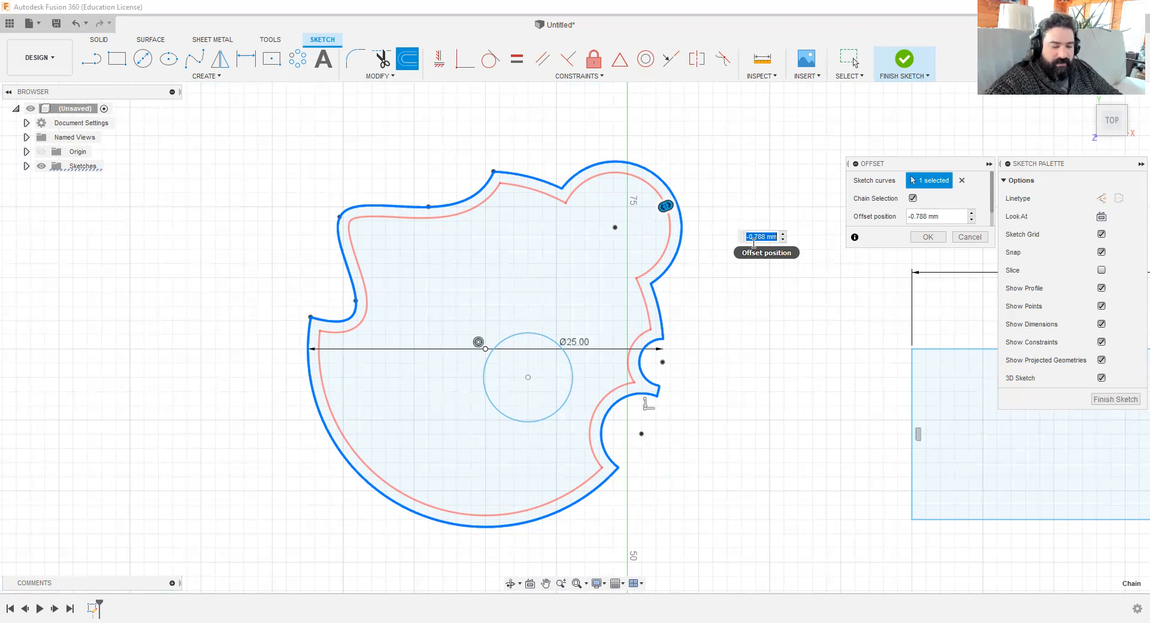
type("-")
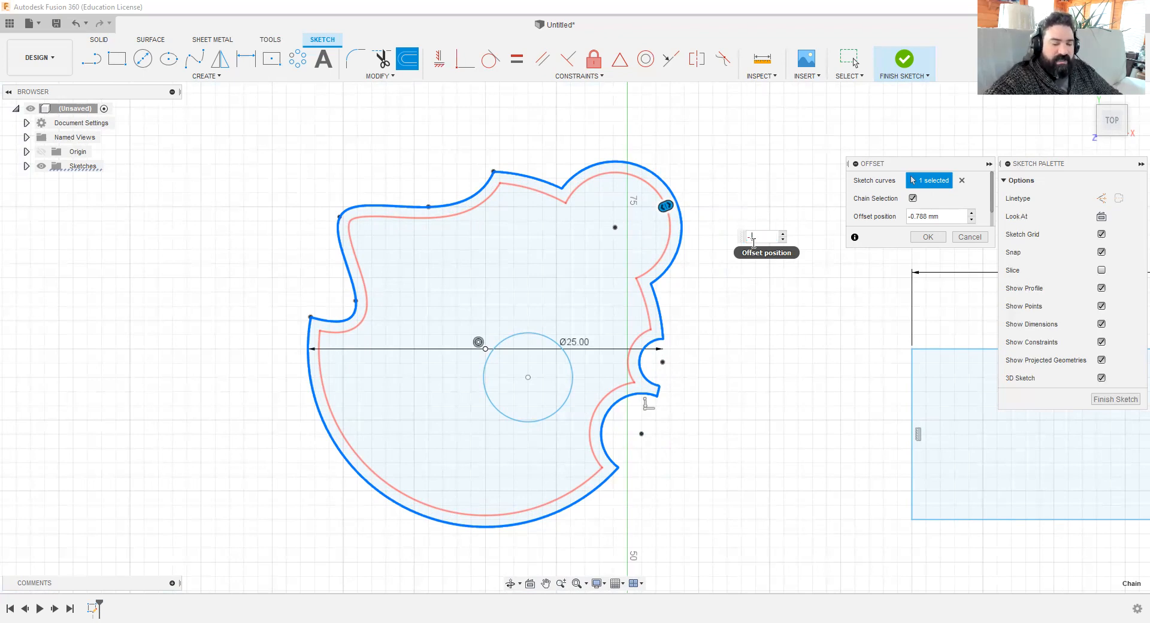
type(".75")
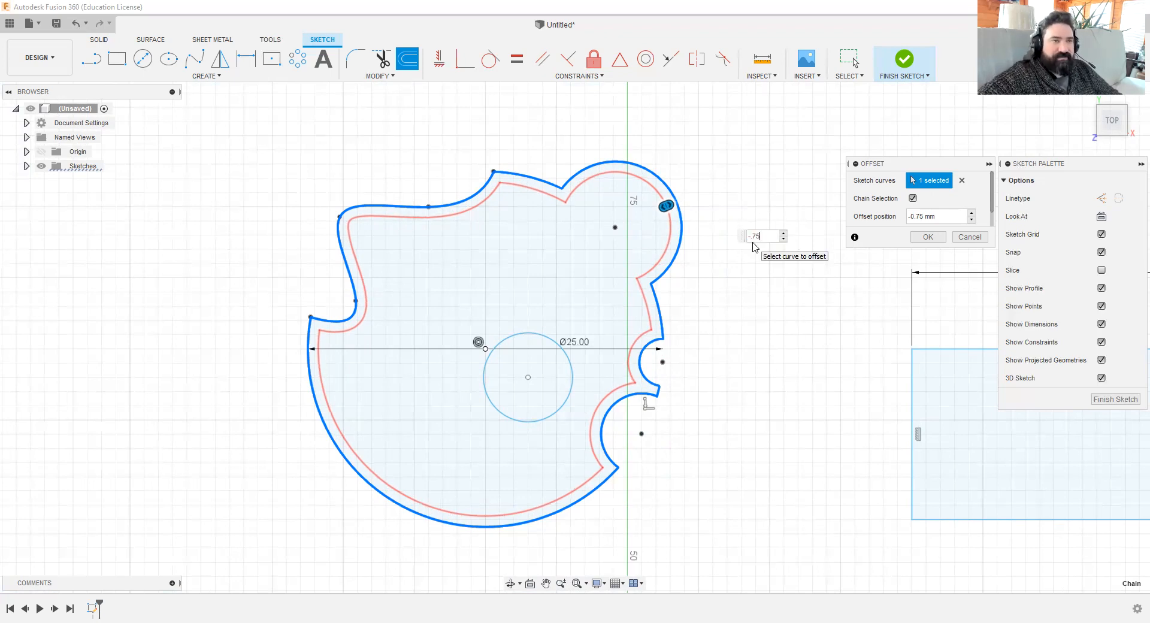
key("Return")
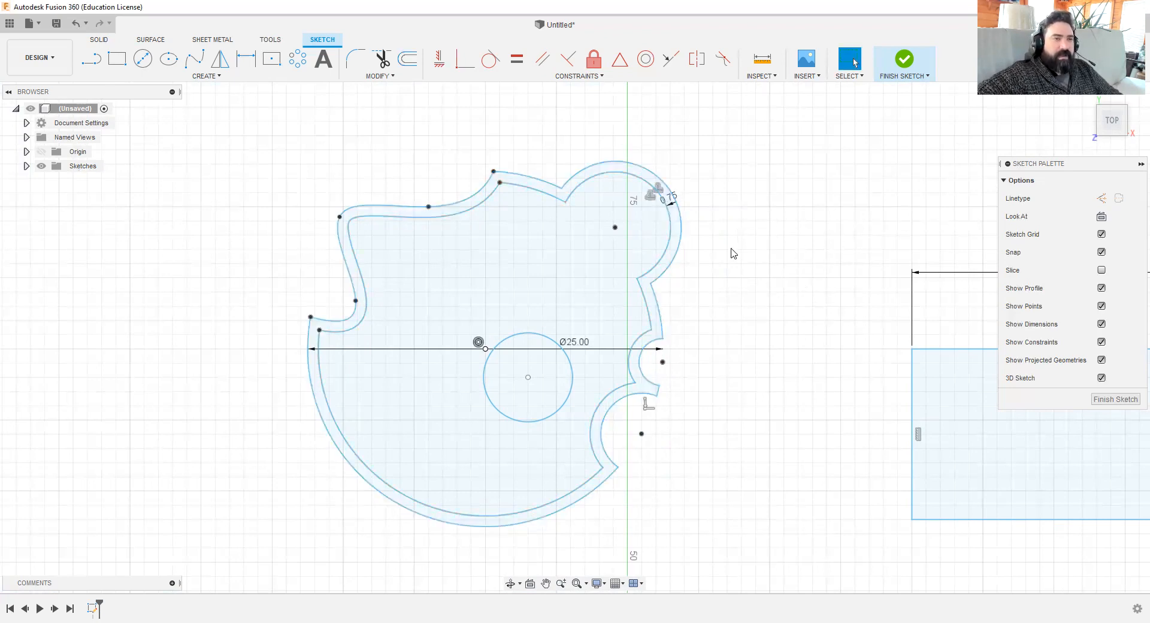
left_click(637, 344)
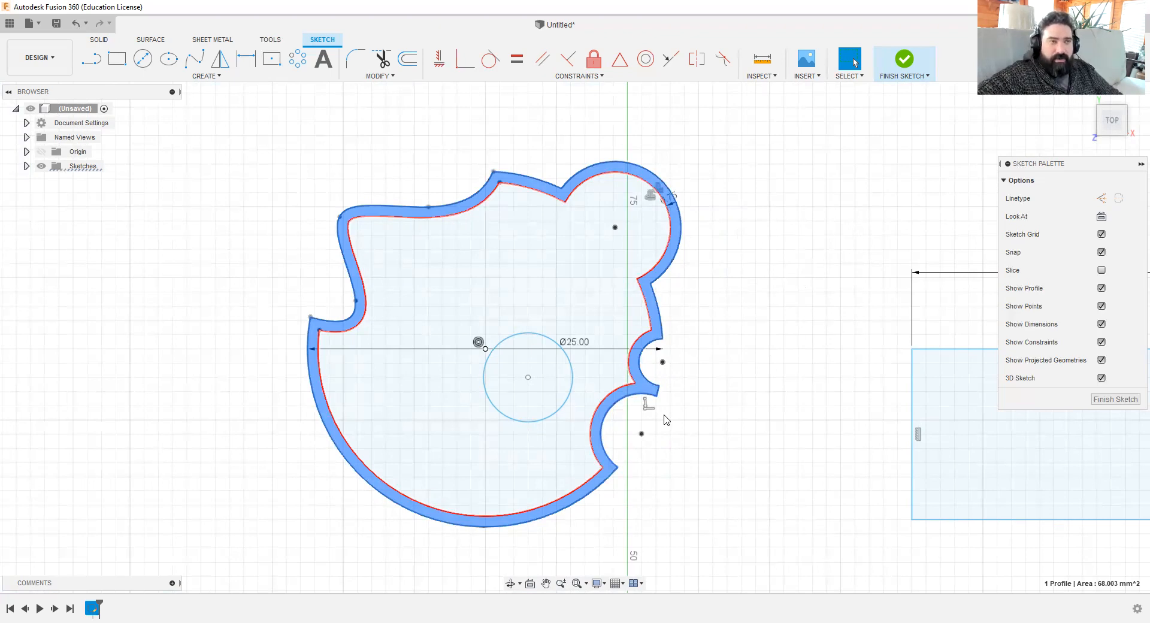
left_click(749, 312)
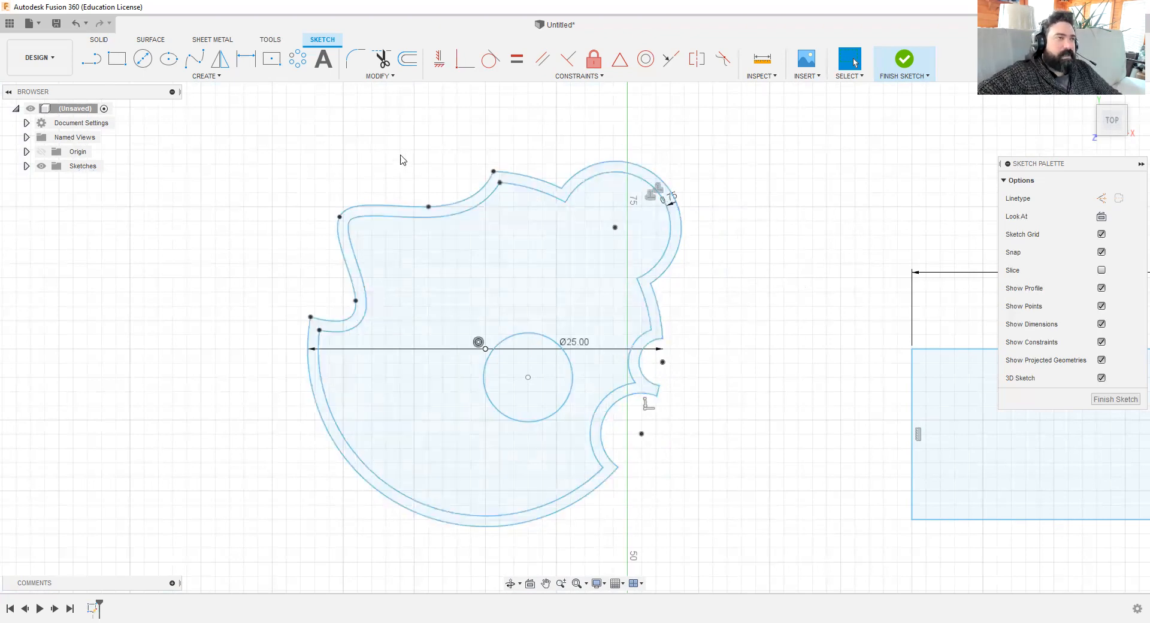
Step: Fillet the upper-left corner of the long rectangle with a 1.5 mm radius
left_click(380, 76)
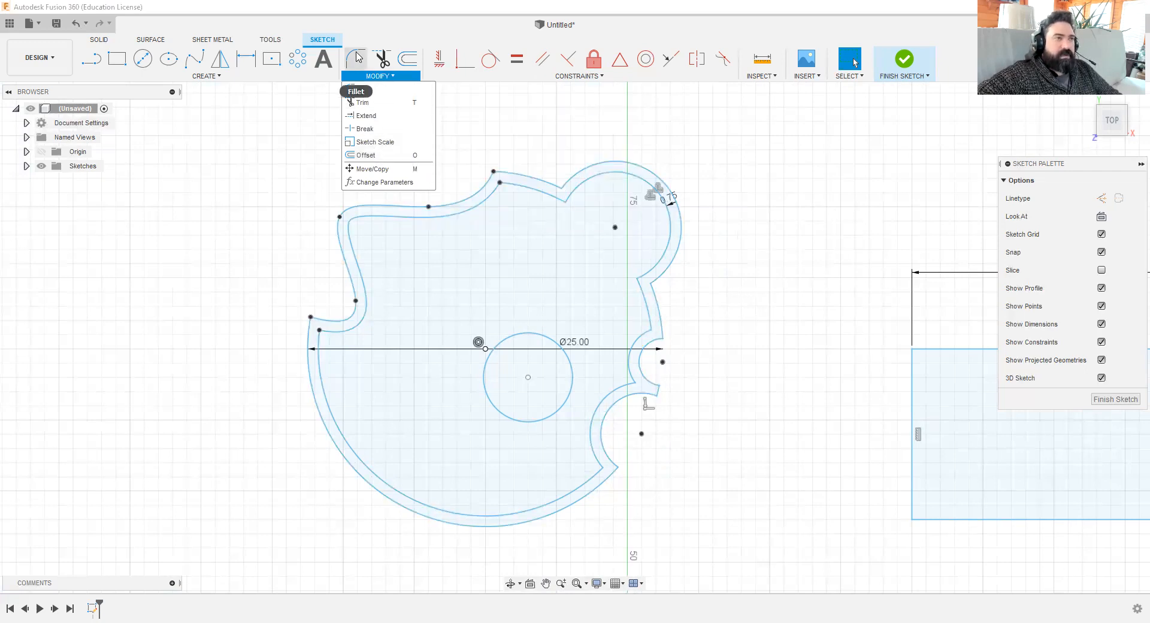
middle_click_drag(871, 414, 437, 368)
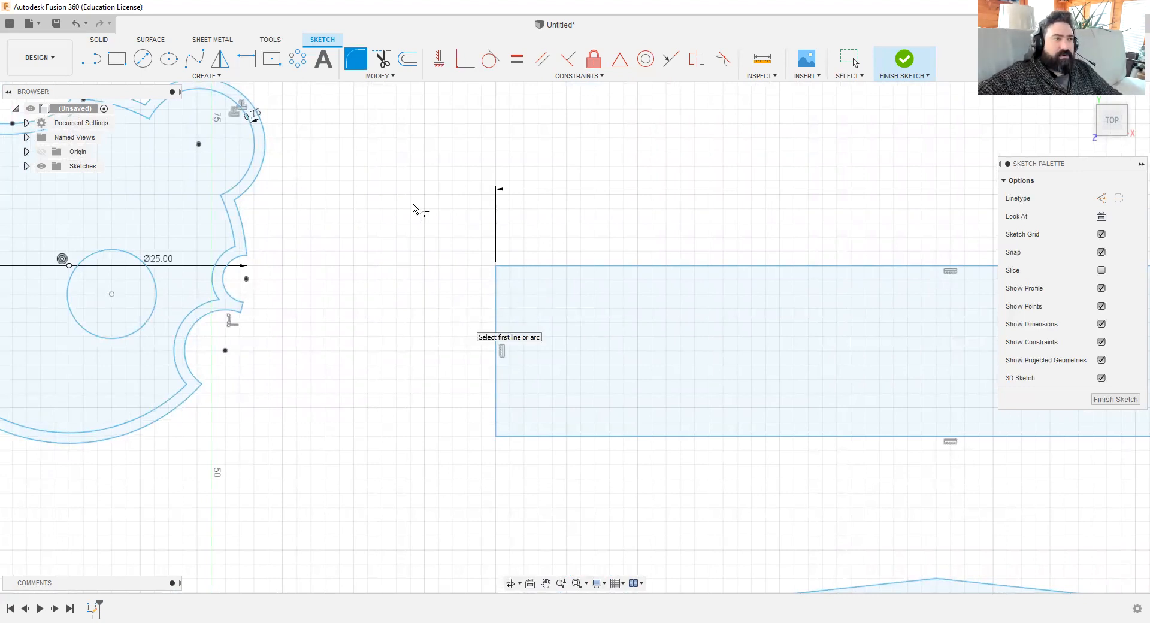
left_click(496, 306)
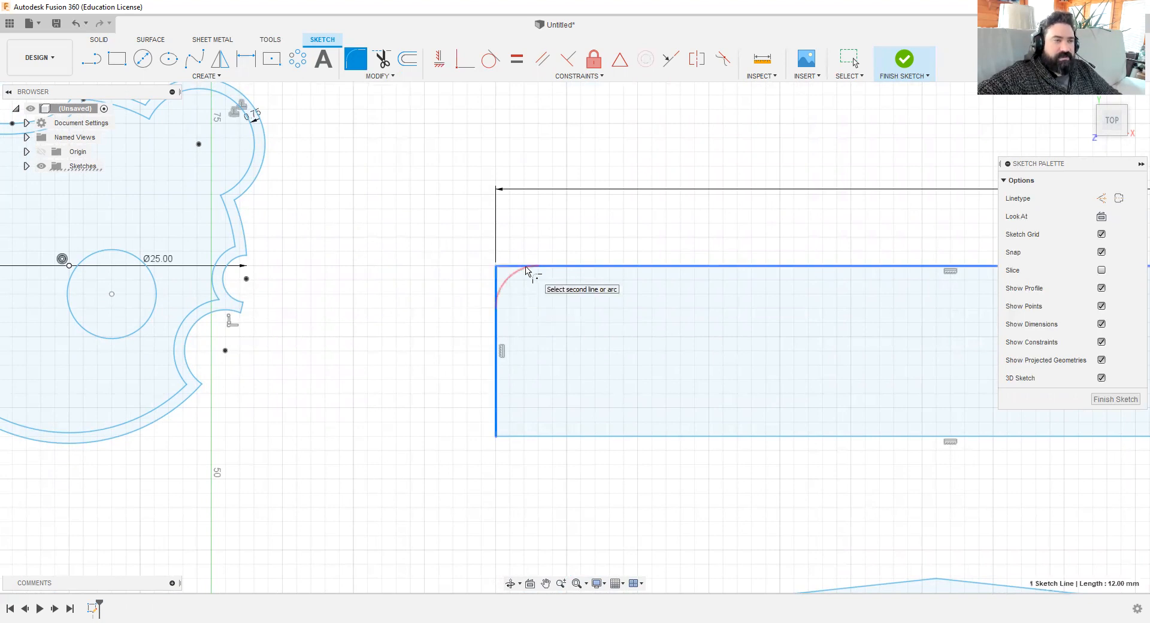
left_click(526, 271)
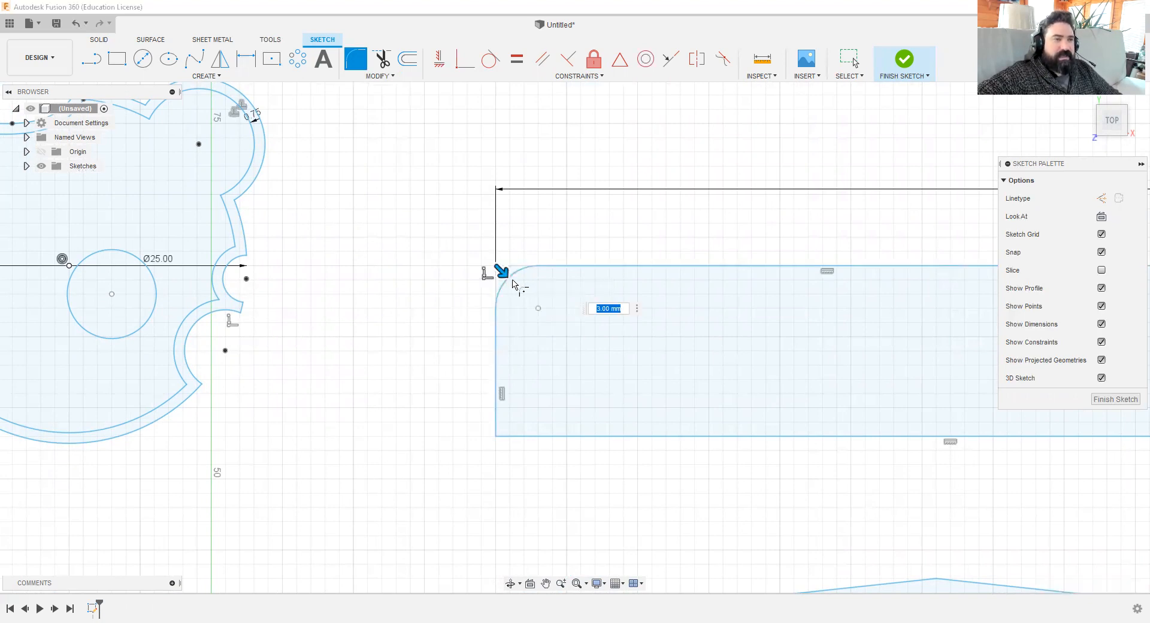
mouse_move(498, 270)
left_mouse_down()
mouse_move(532, 308)
mouse_move(496, 271)
mouse_move(509, 279)
left_mouse_up()
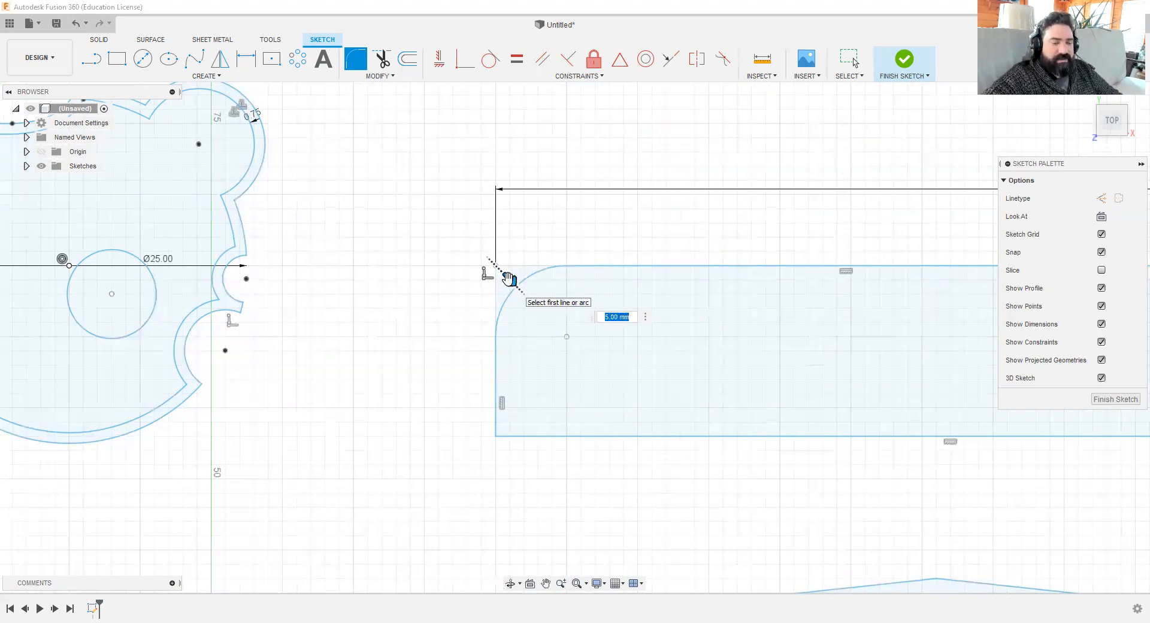
key("BackSpace")
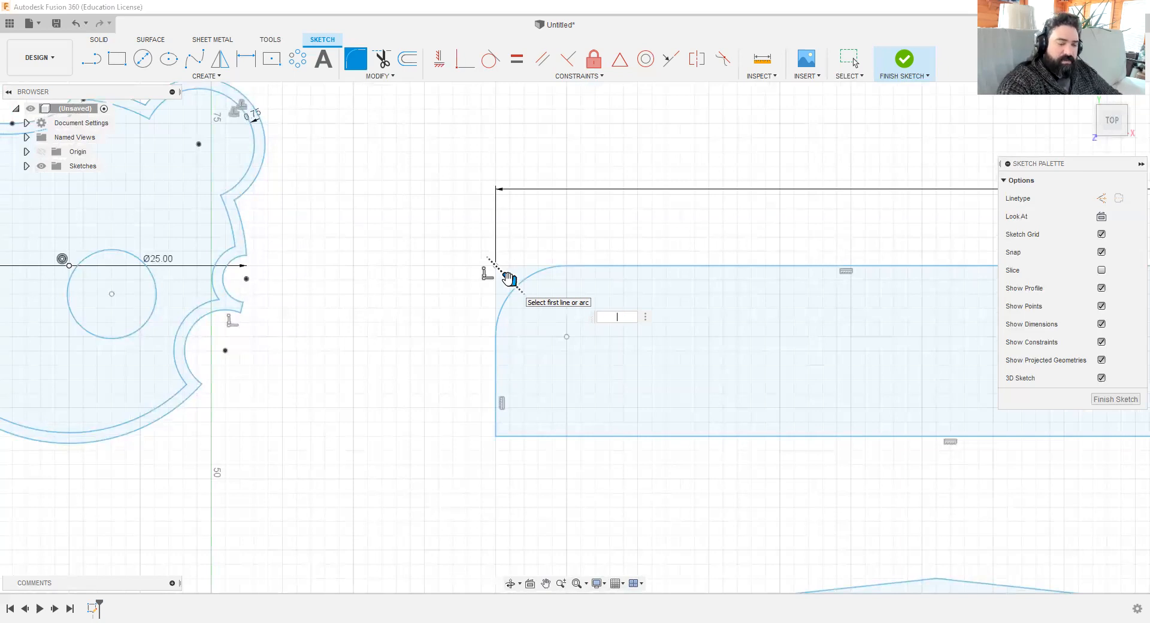
type("1.5")
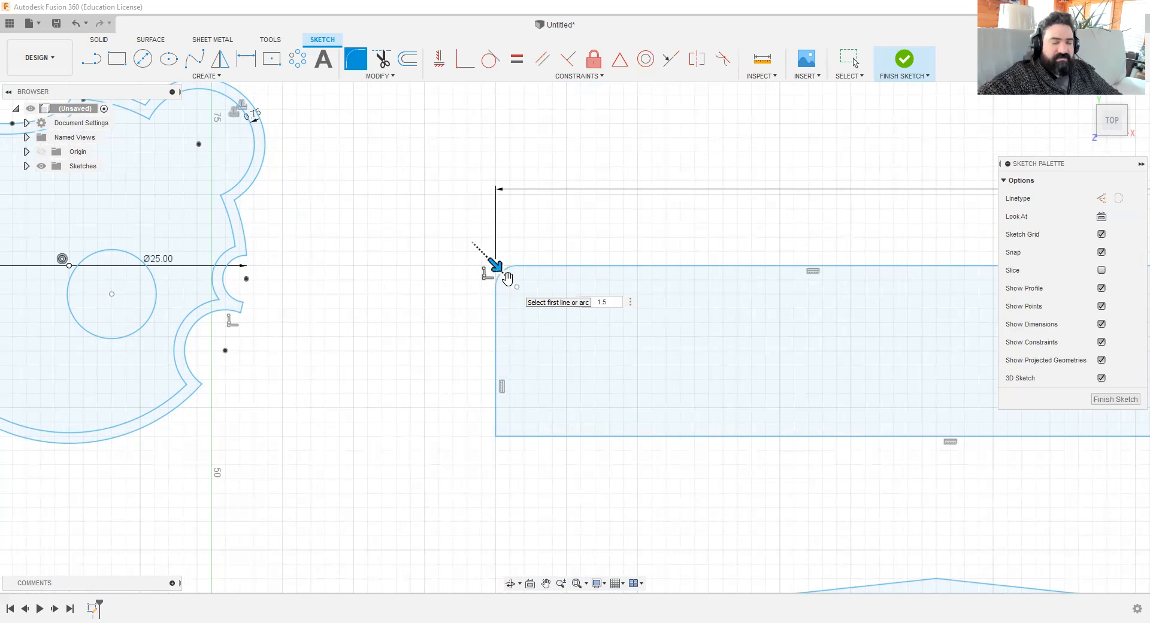
key("Return")
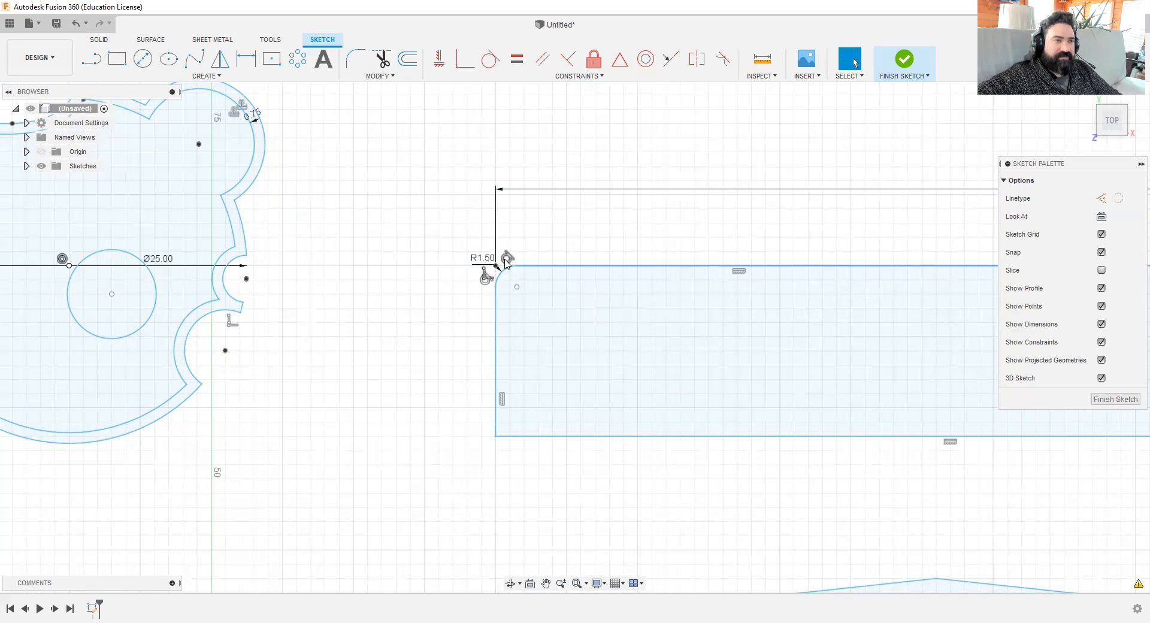
Step: Fillet the long rectangle's lower-left corner with a 1.5 mm radius
left_click(490, 59)
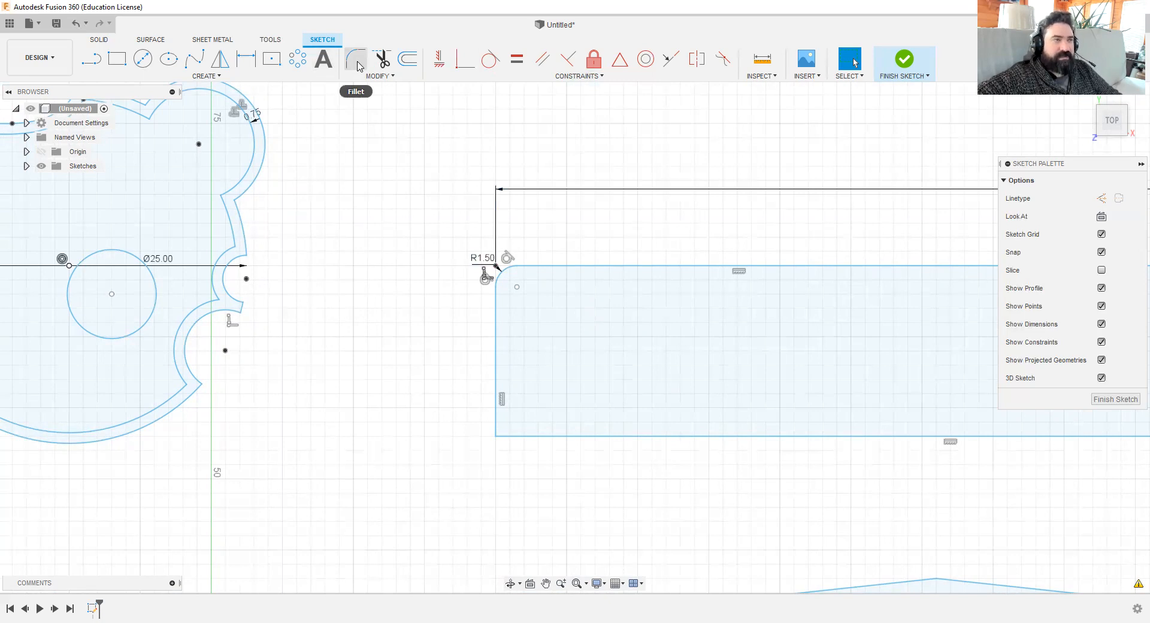
right_click(401, 386)
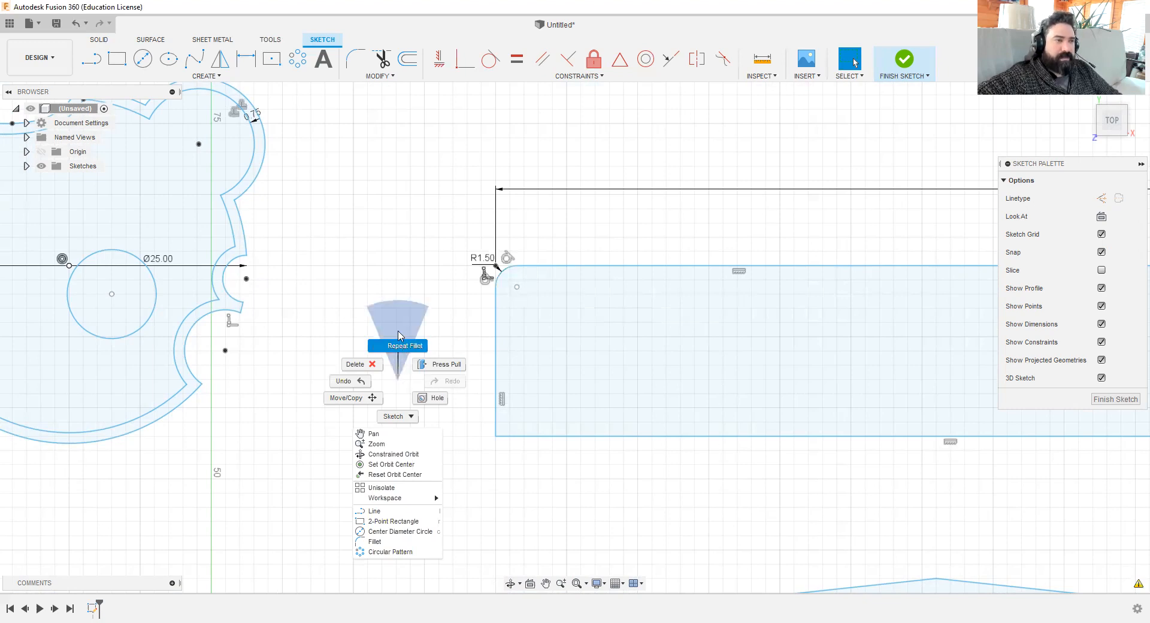
left_click(399, 338)
left_click(496, 370)
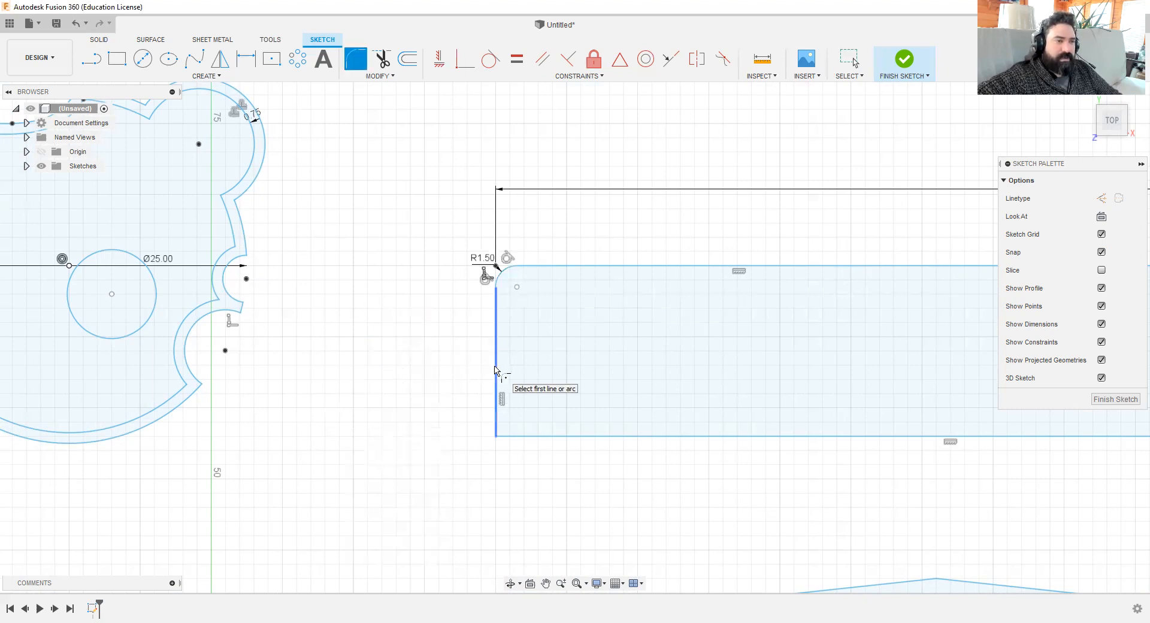
left_click(527, 437)
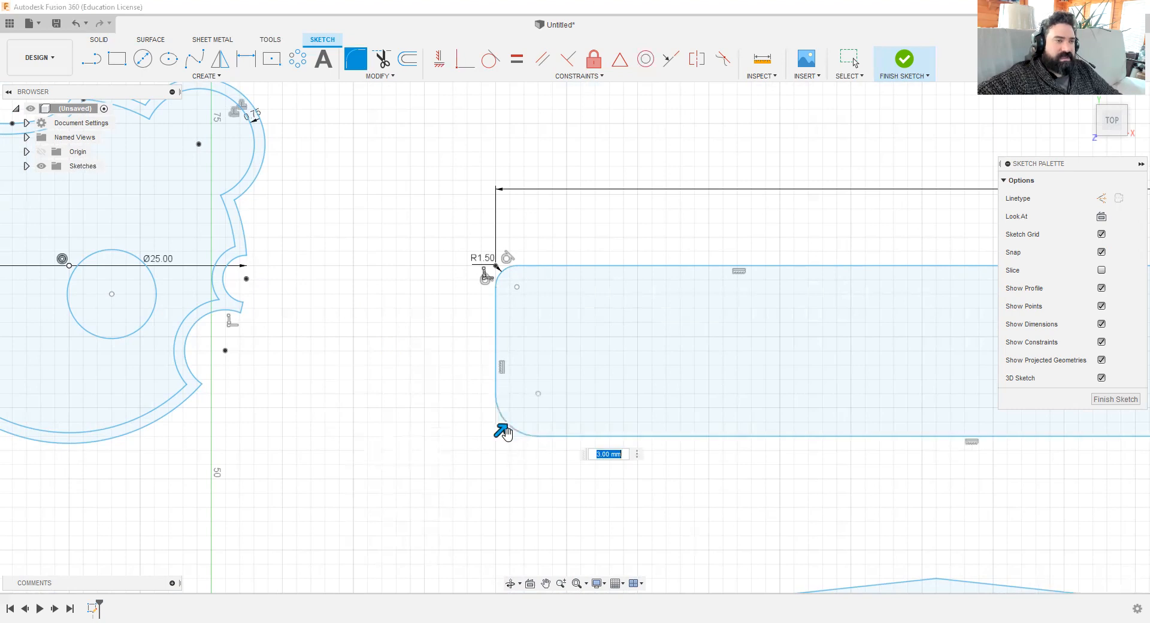
left_click_drag(504, 430, 511, 436)
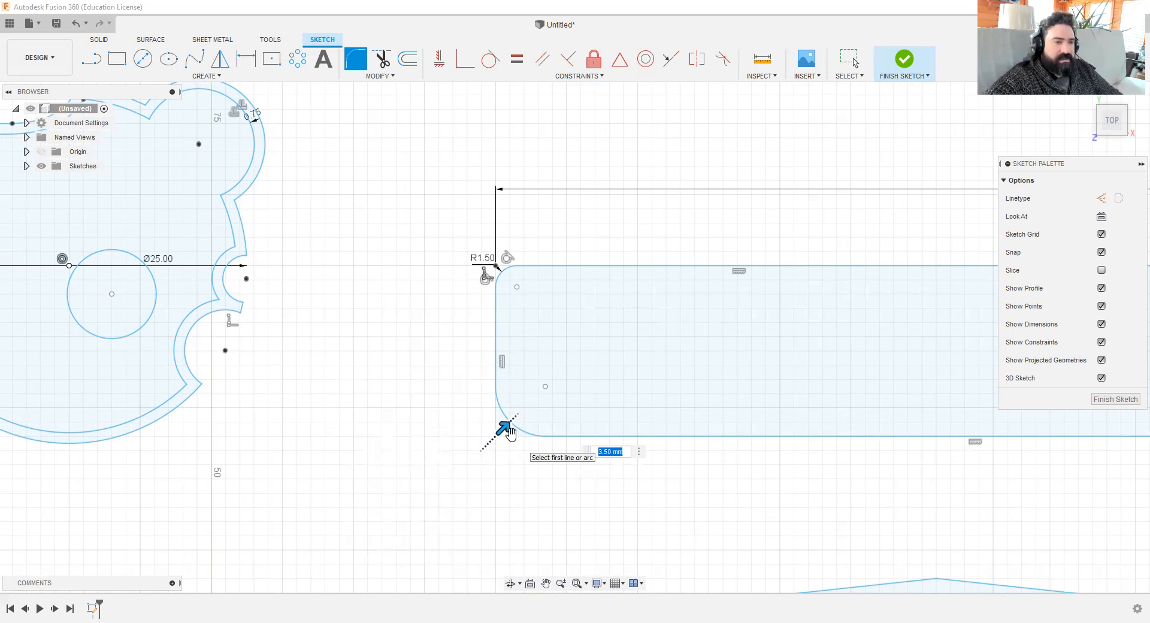
type("1.5")
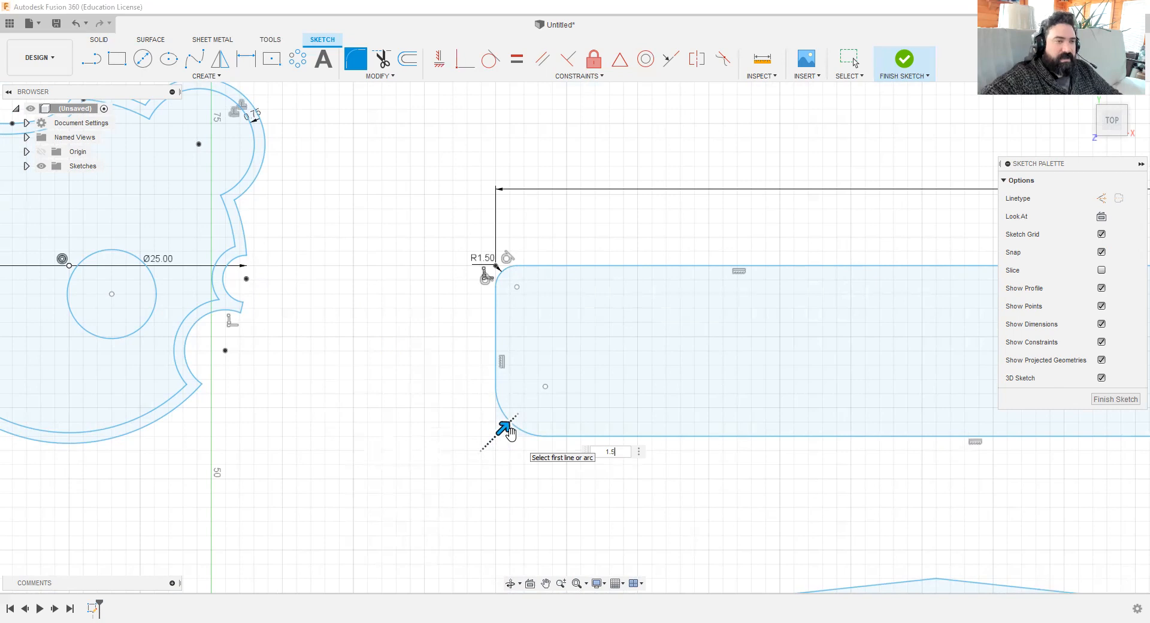
key("Return")
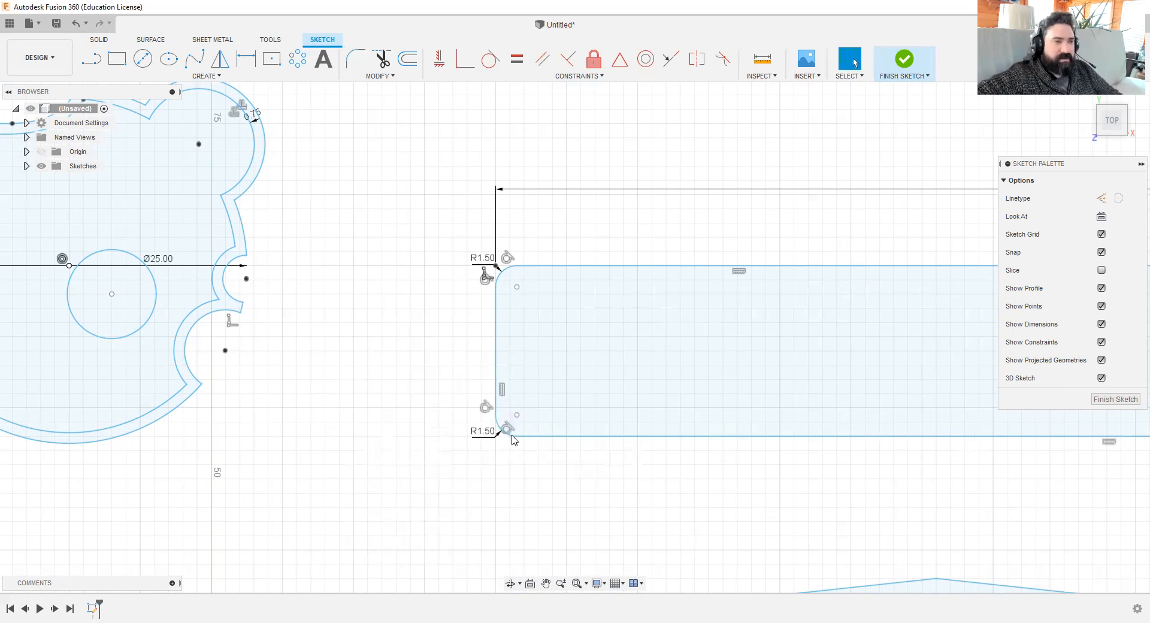
Step: Sketch a 3 mm diameter circle centred on the upper-left fillet's center point to compare it with the arc, and delete the circle
middle_click_drag(645, 488, 505, 500)
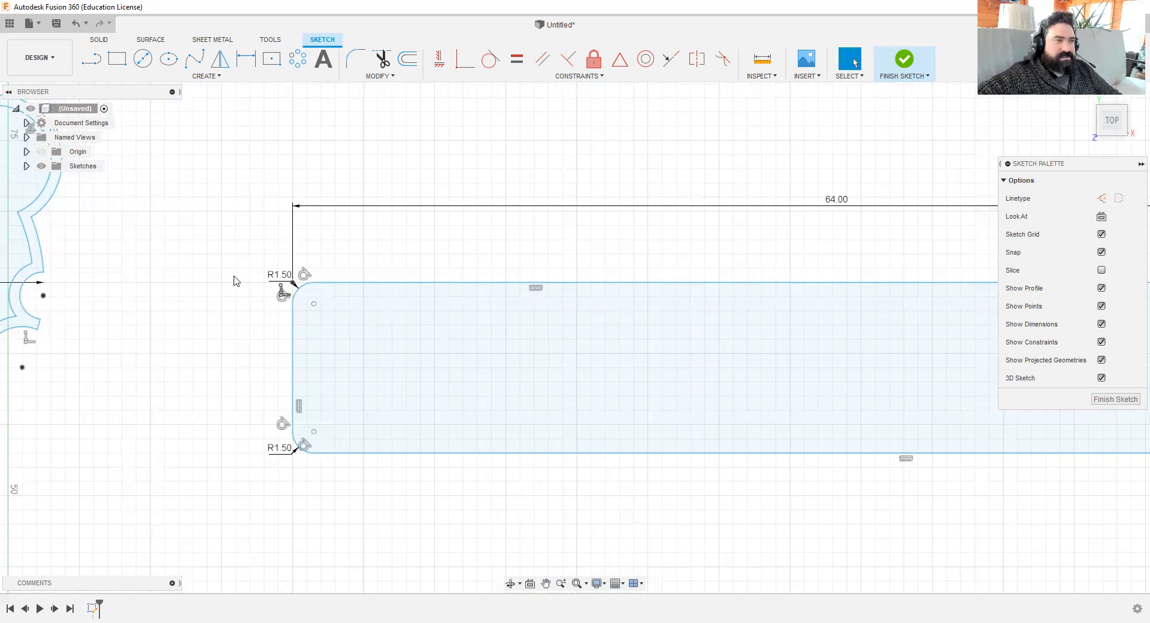
scroll(242, 258, "down", 2)
scroll(242, 259, "up", 4)
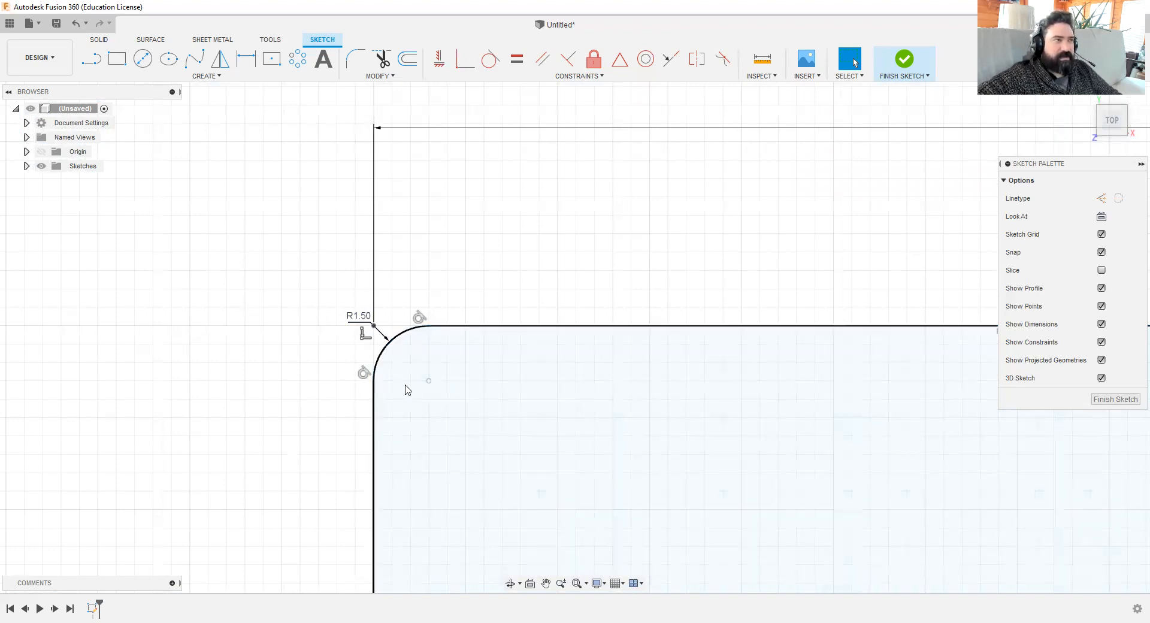
left_click(142, 60)
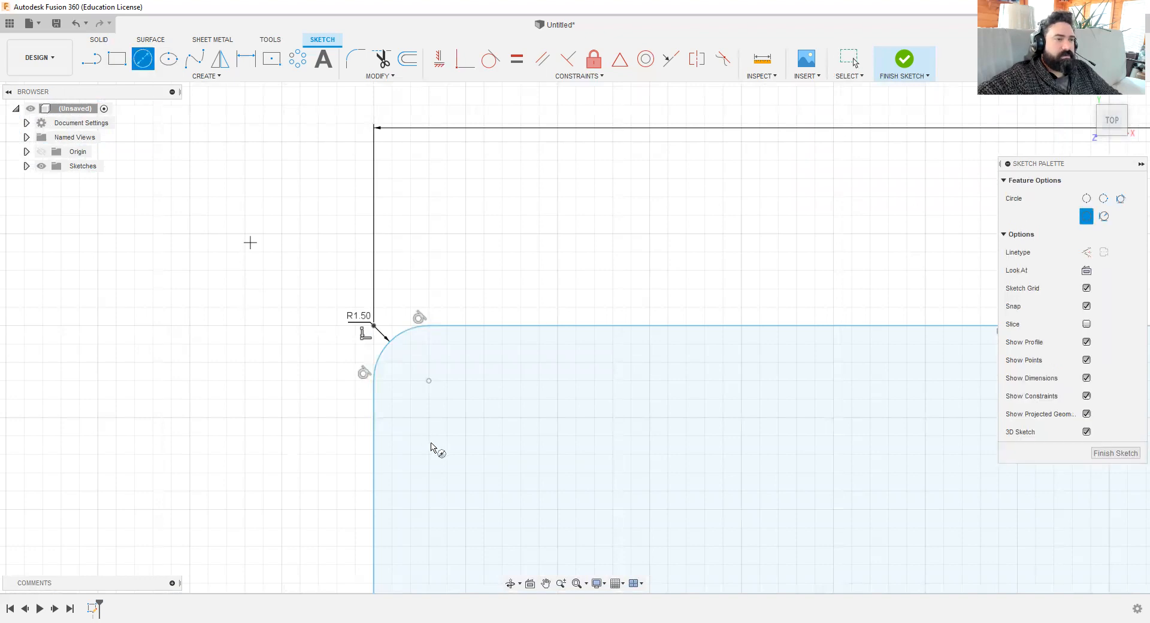
left_click(429, 381)
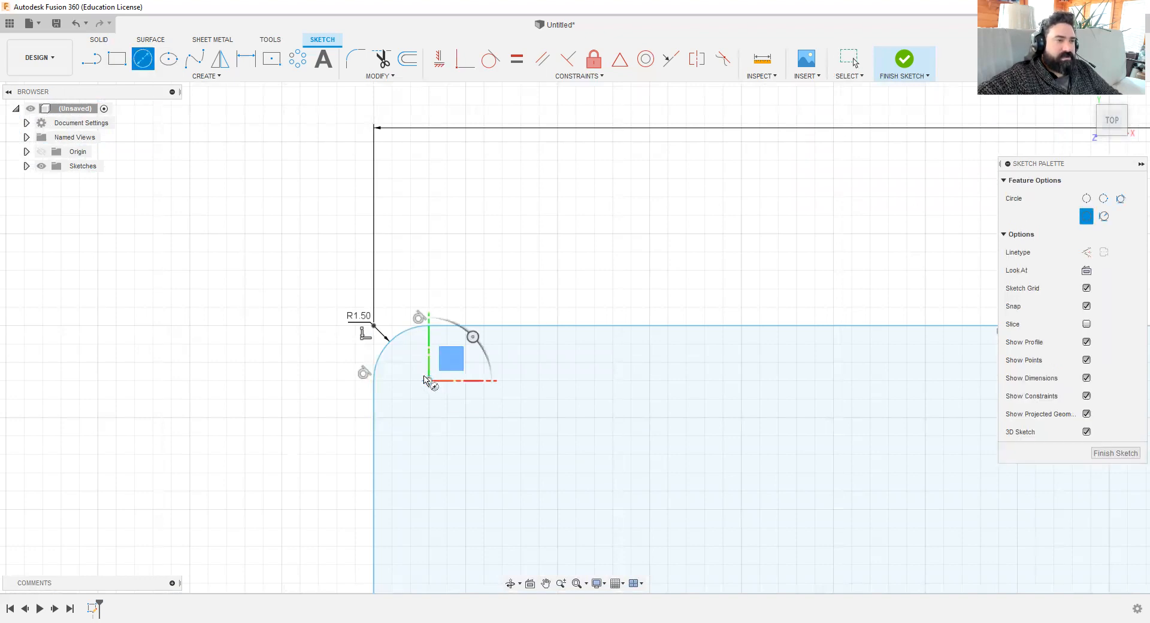
type("1.5")
key("Tab")
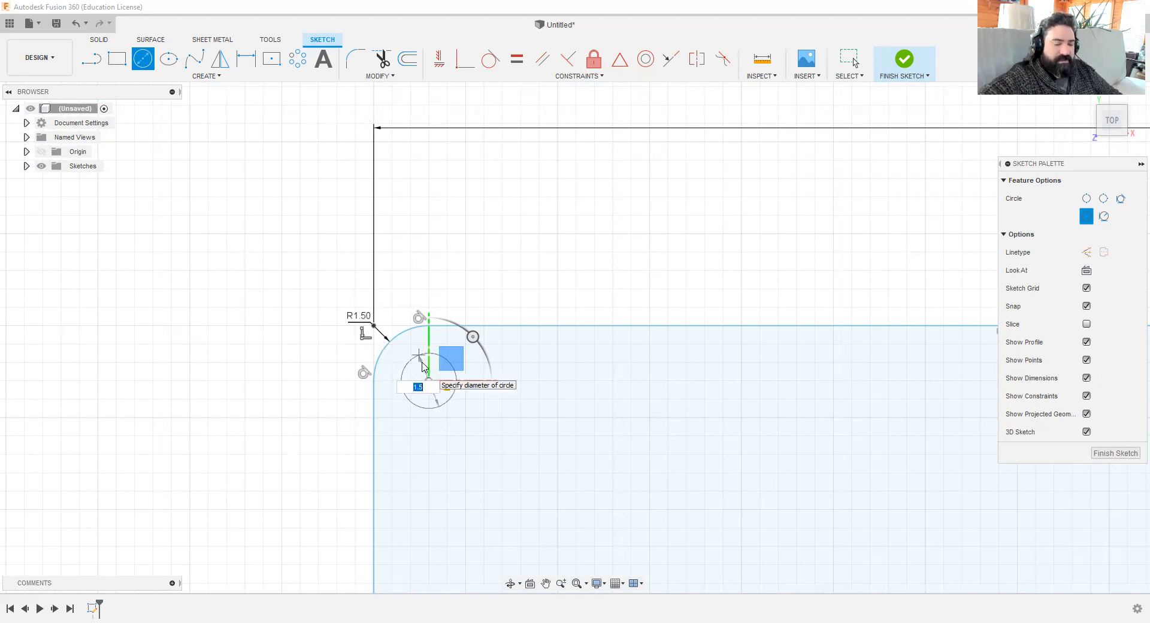
key("Tab")
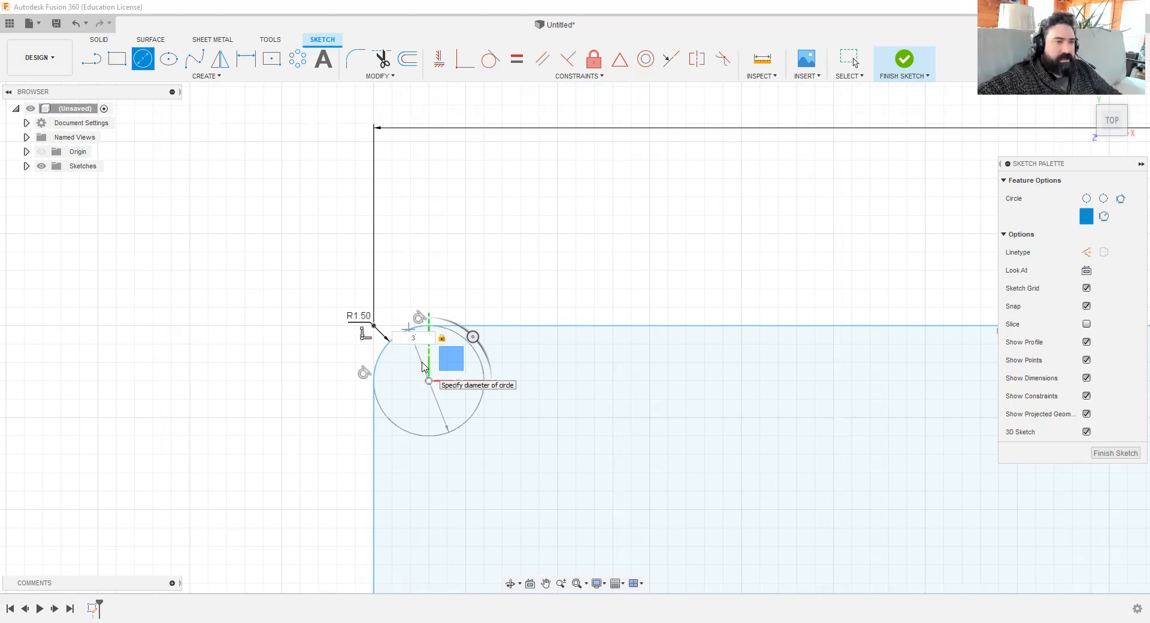
key("Return")
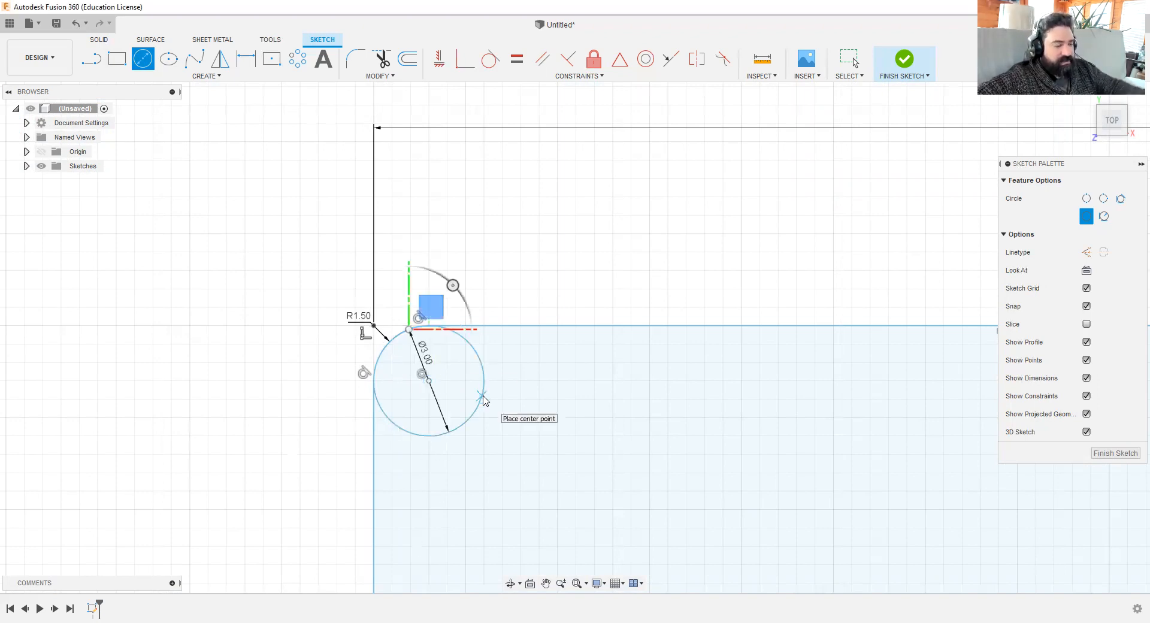
key("Escape")
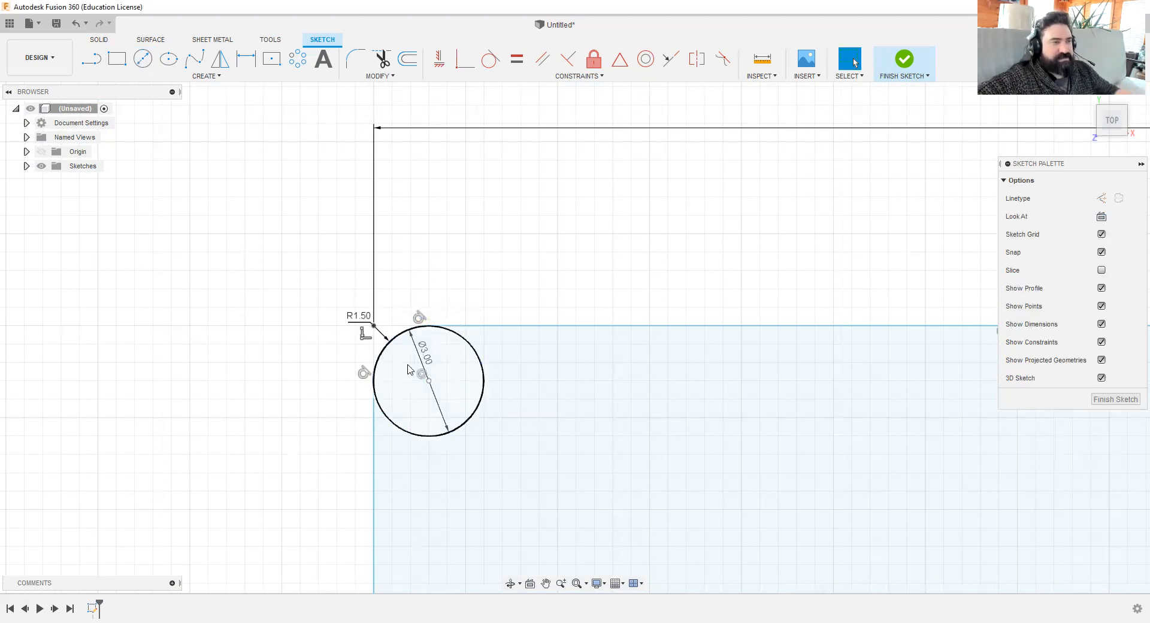
left_click(480, 410)
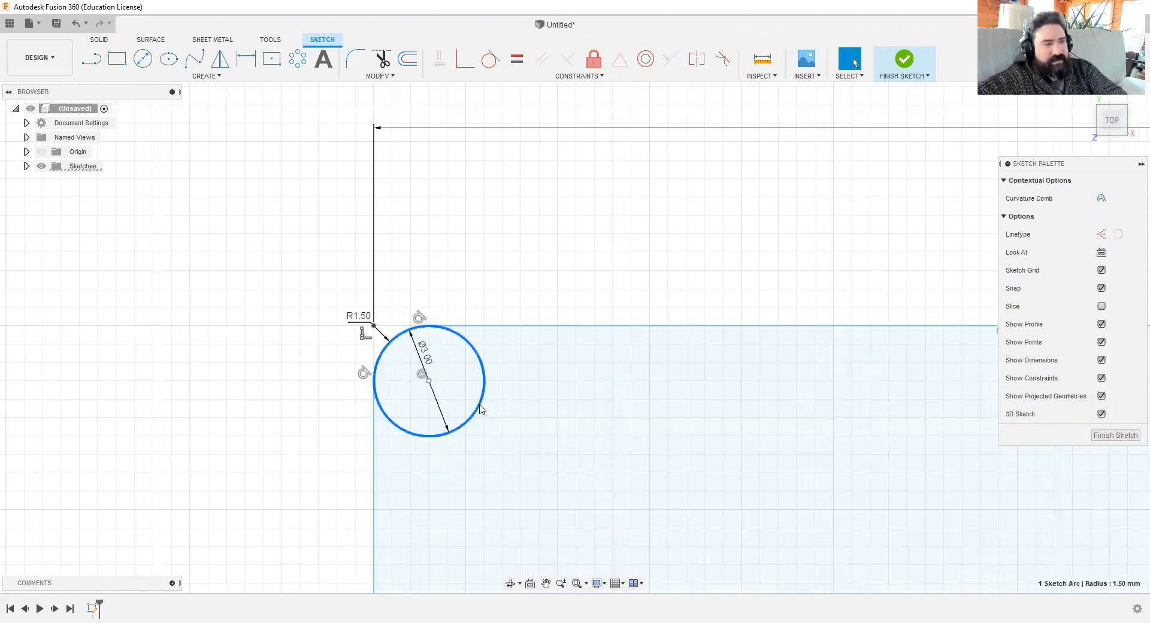
key("Delete")
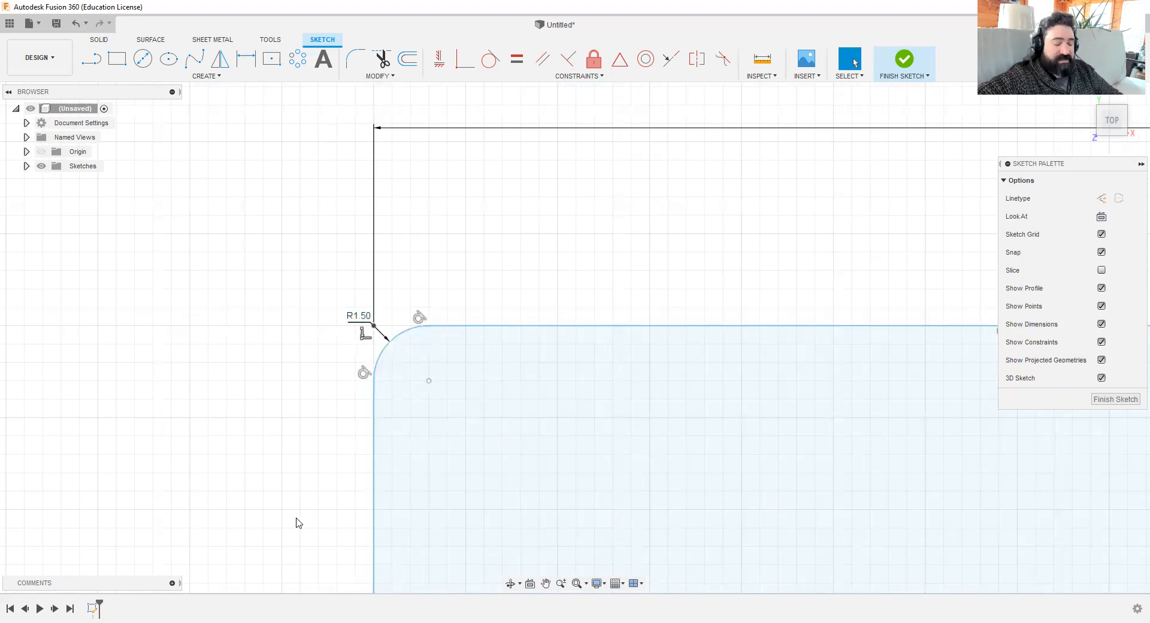
Step: Fillet the long rectangle's upper-right corner with its radius linked to the upper-left fillet's dimension d6
mouse_move(318, 441)
middle_mouse_down()
mouse_move(336, 239)
mouse_move(342, 270)
middle_mouse_up()
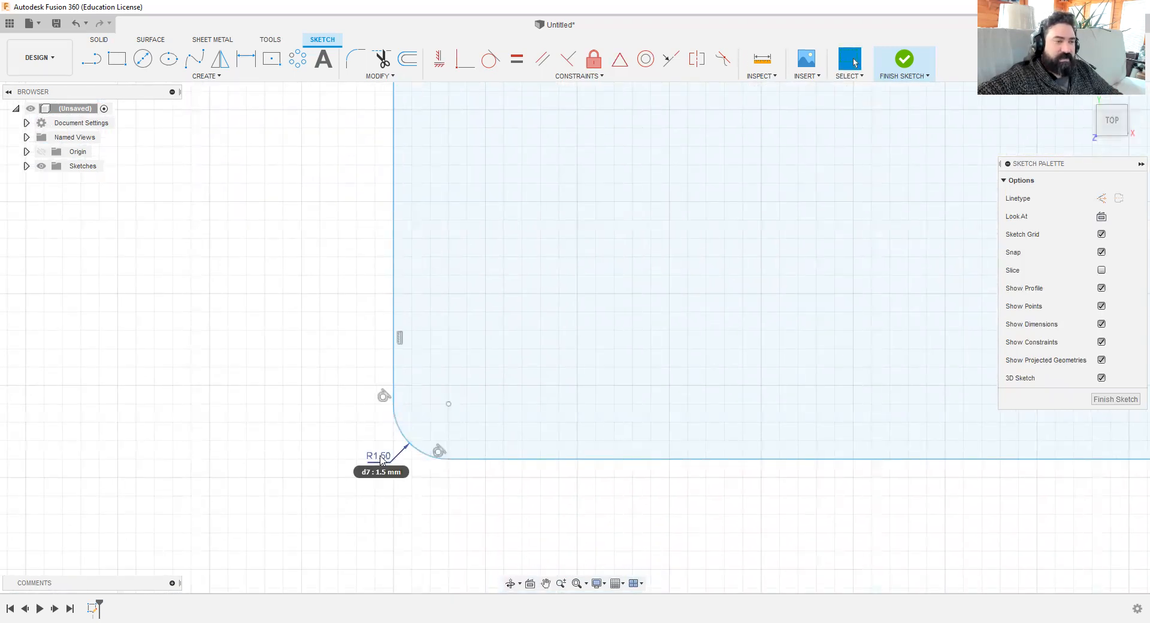
middle_click_drag(356, 222, 301, 302)
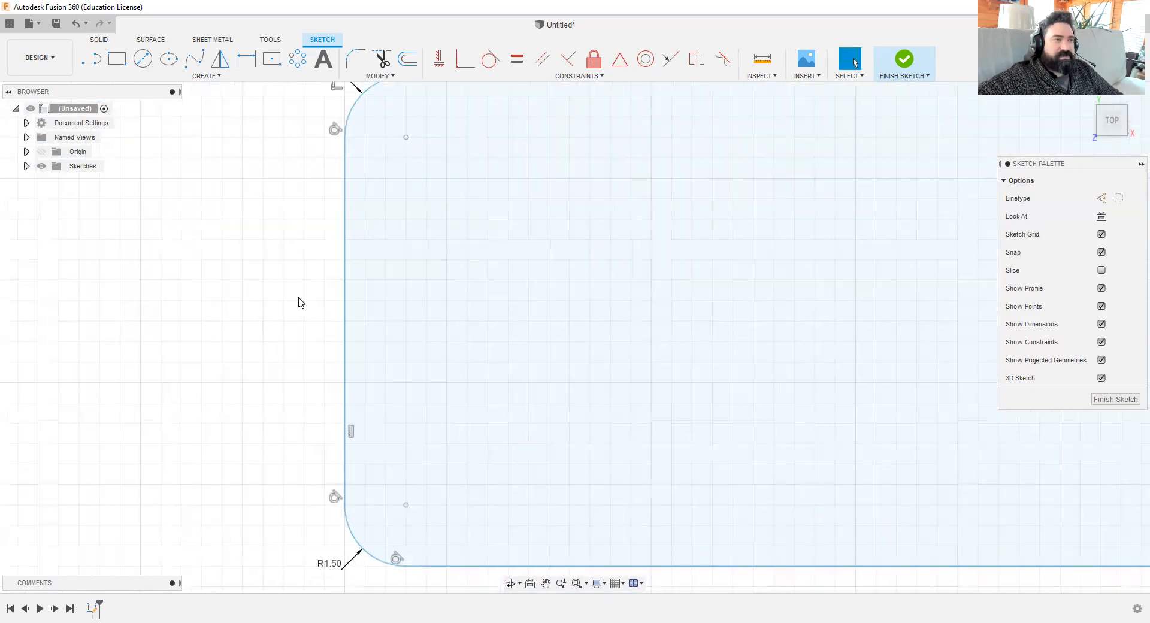
scroll(401, 398, "down", 2)
middle_click_drag(446, 363, 62, 391)
scroll(688, 376, "down", 2)
mouse_move(742, 380)
middle_mouse_down()
mouse_move(673, 385)
mouse_move(198, 320)
middle_mouse_up()
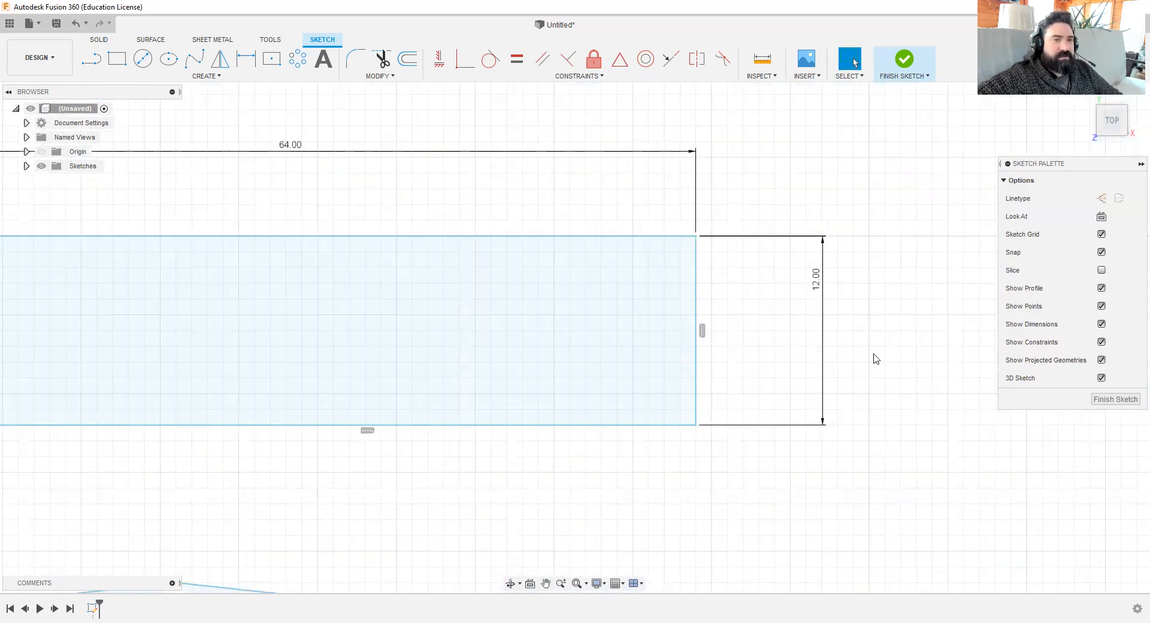
right_click(927, 359)
left_click(904, 215)
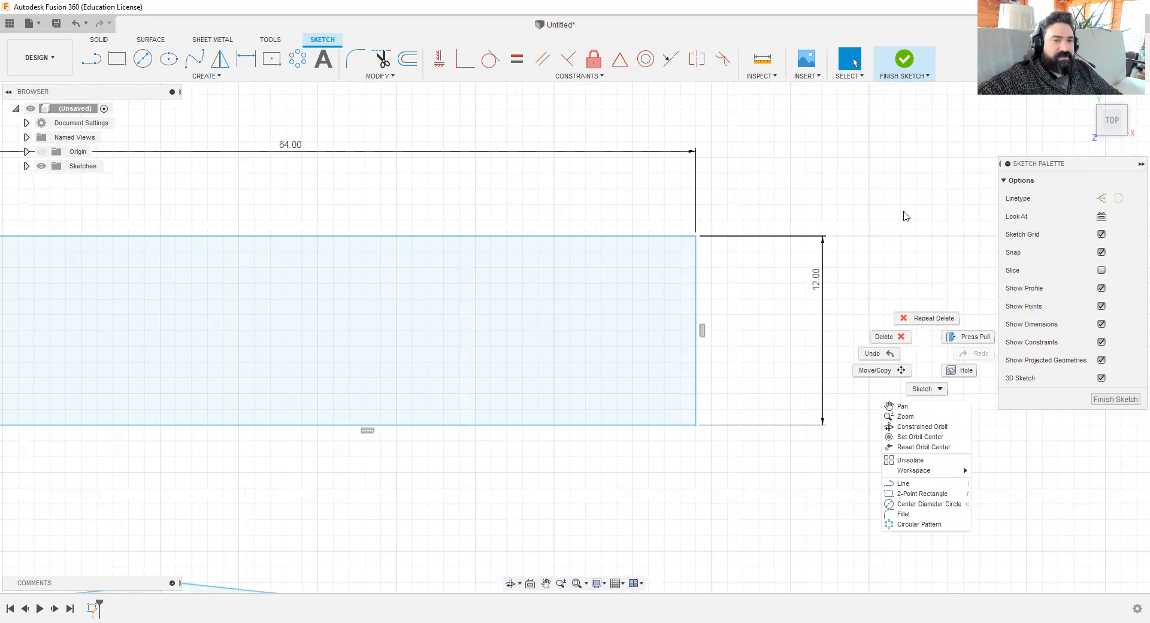
left_click(355, 57)
left_click(669, 238)
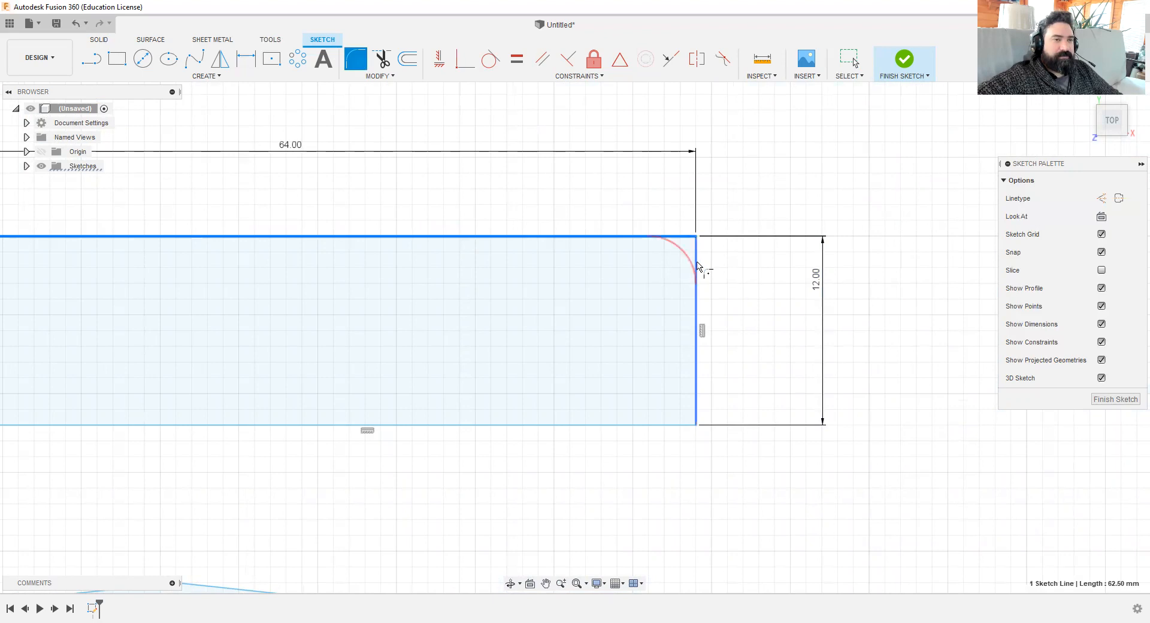
left_click(697, 268)
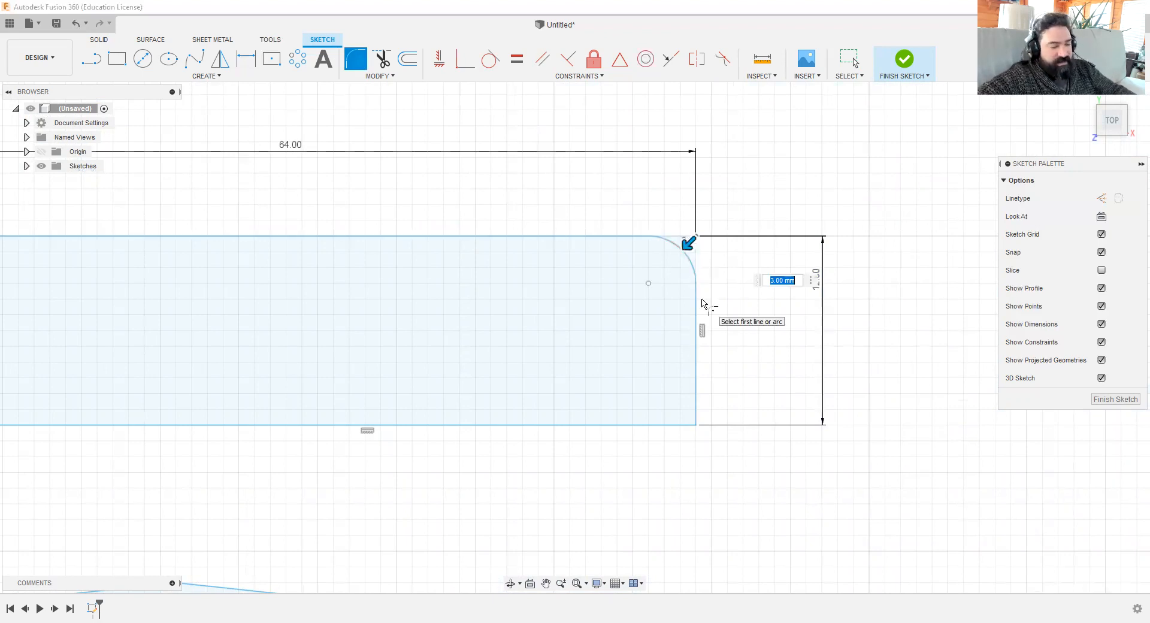
type("6")
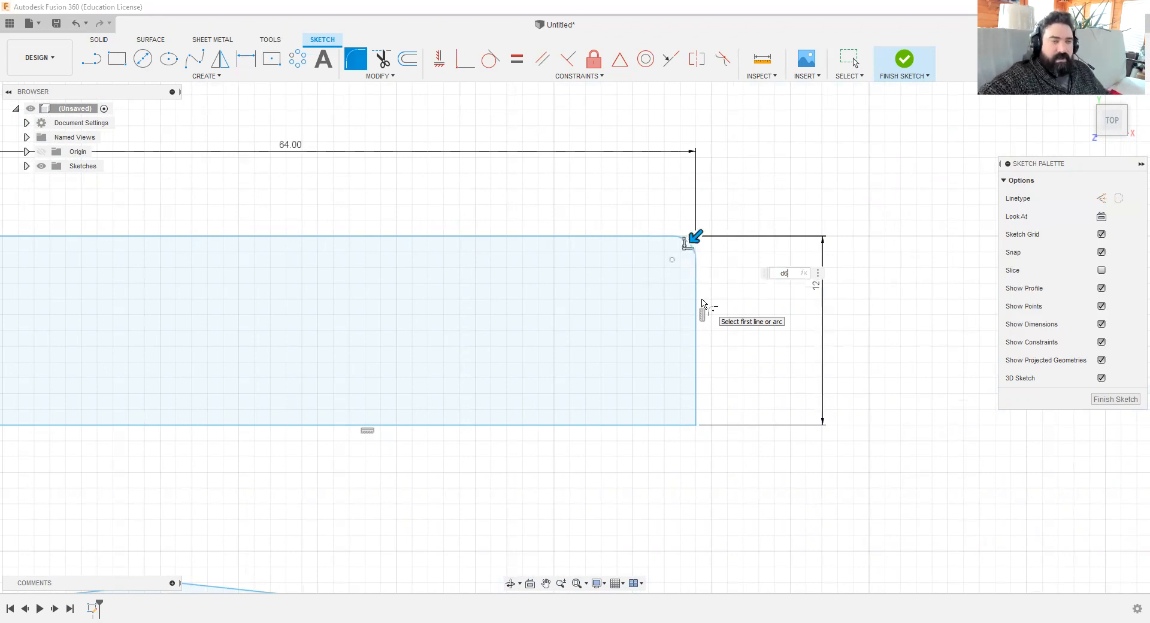
key("Return")
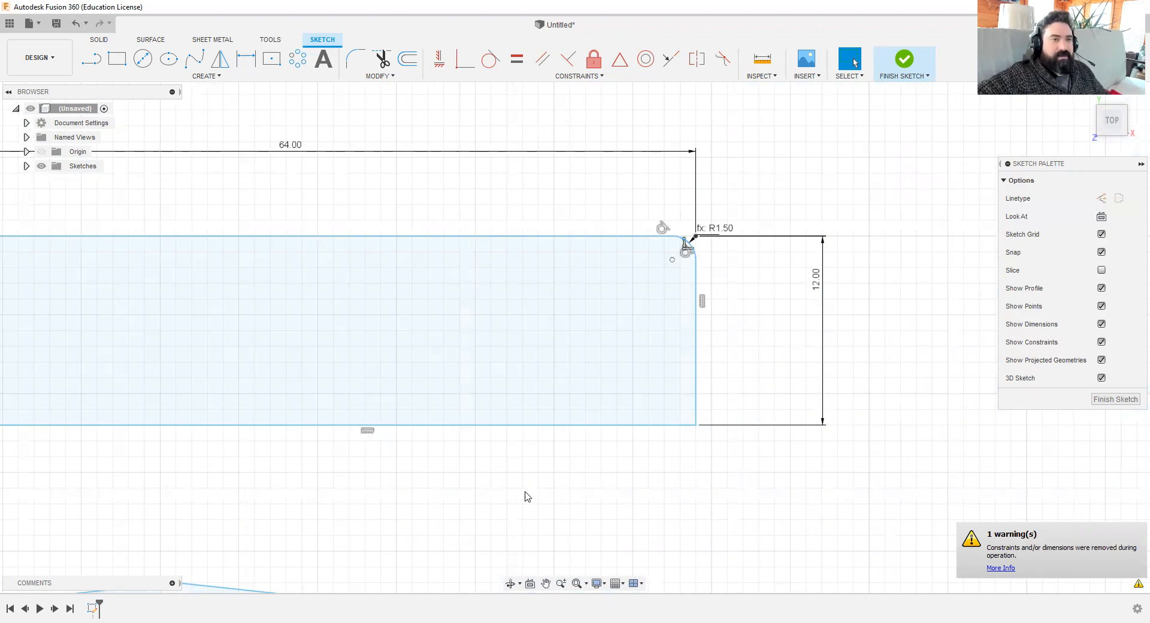
Step: Set the radius of the long rectangle's upper-left fillet to 2.5 mm
scroll(525, 497, "up", 2)
scroll(524, 501, "down", 2)
mouse_move(563, 478)
middle_mouse_down()
mouse_move(716, 493)
mouse_move(779, 481)
middle_mouse_up()
scroll(674, 480, "down", 1)
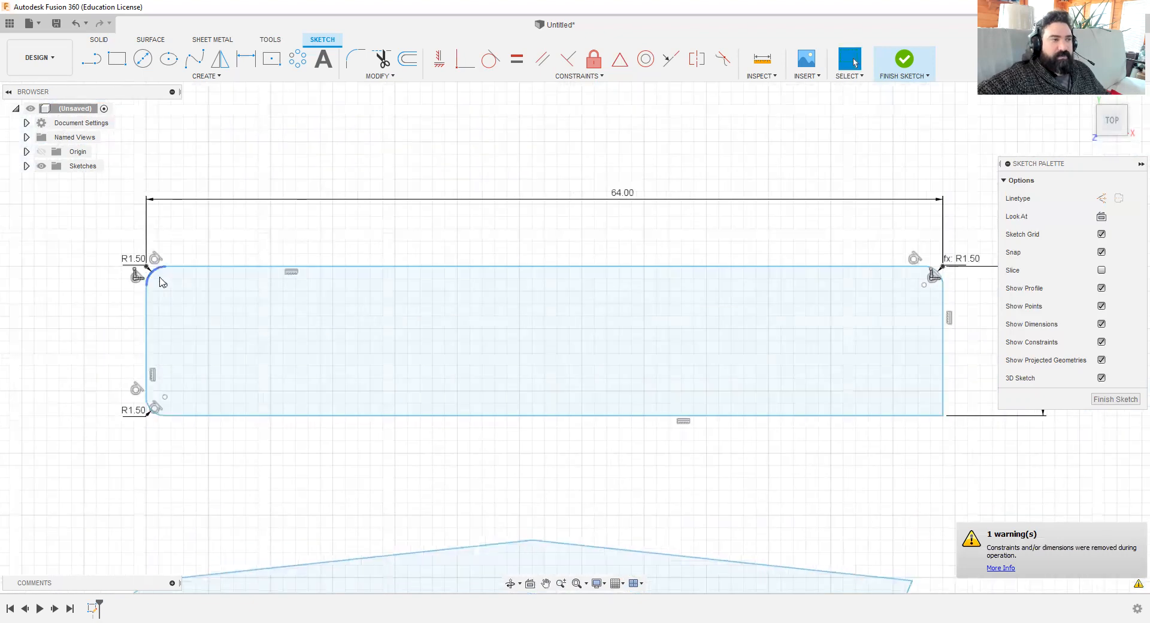
double_click(128, 260)
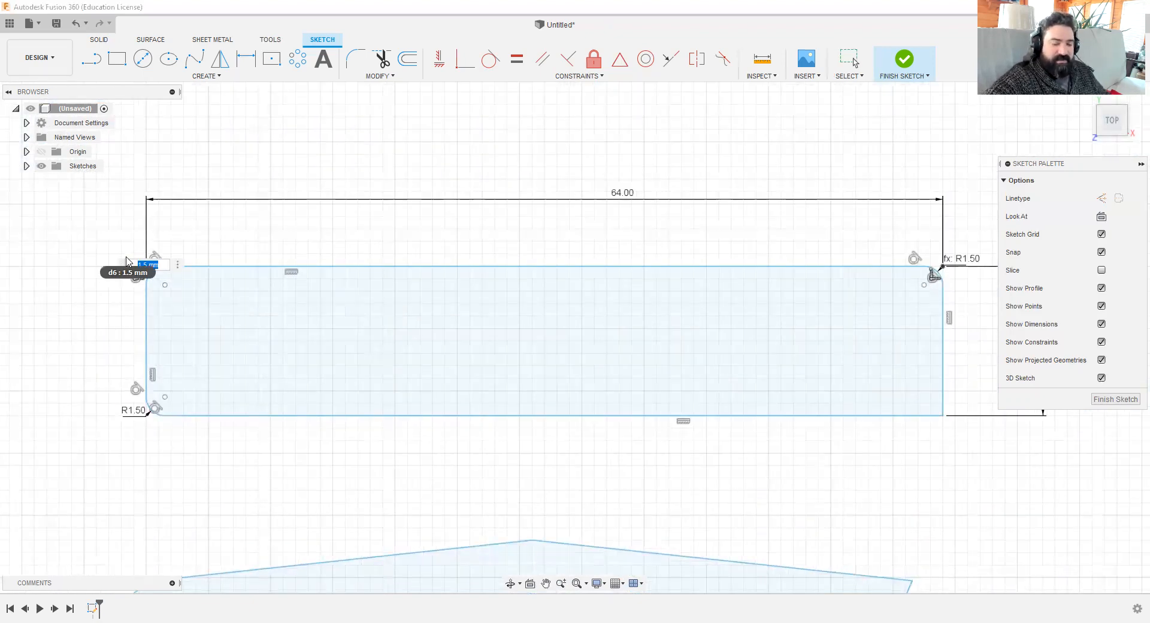
type("2.5")
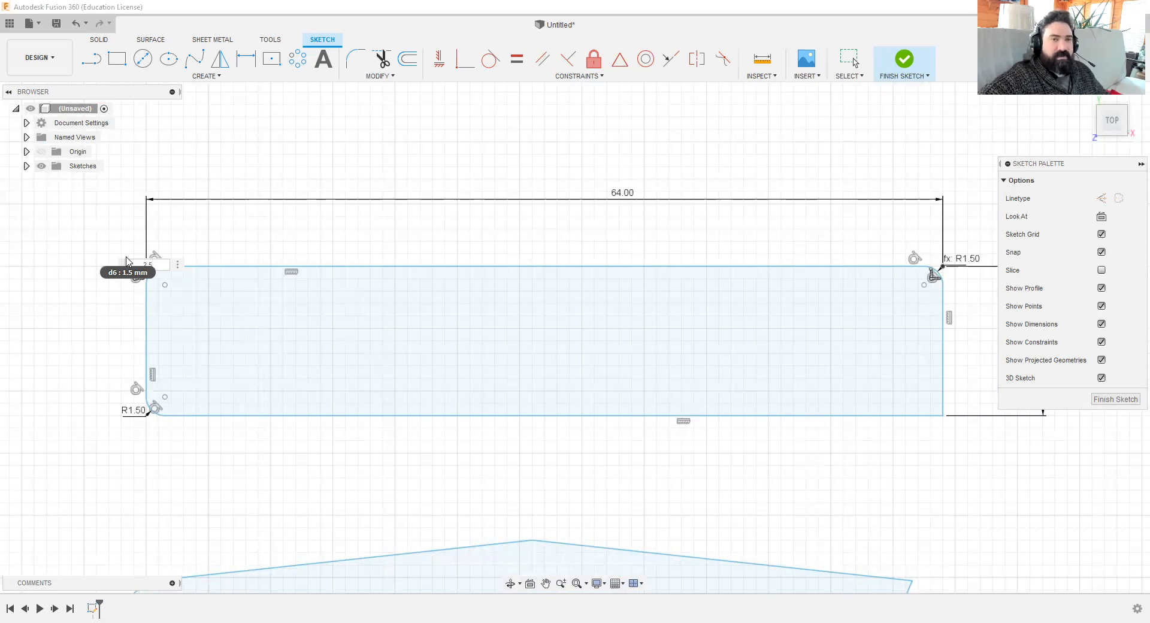
key("Return")
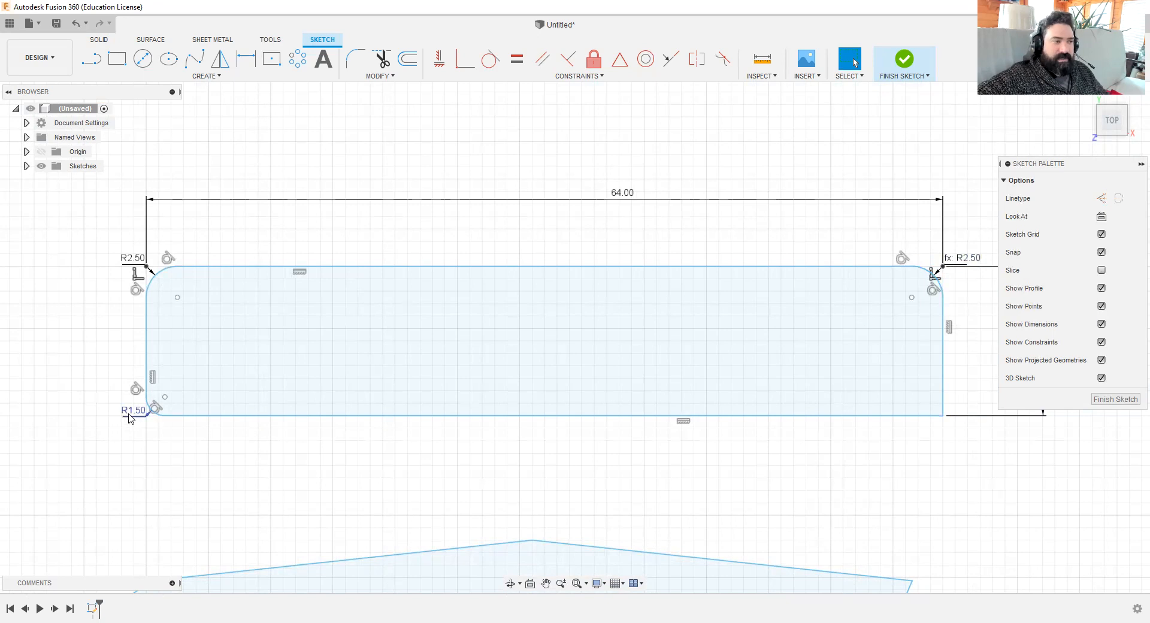
right_click(251, 503)
left_click(255, 463)
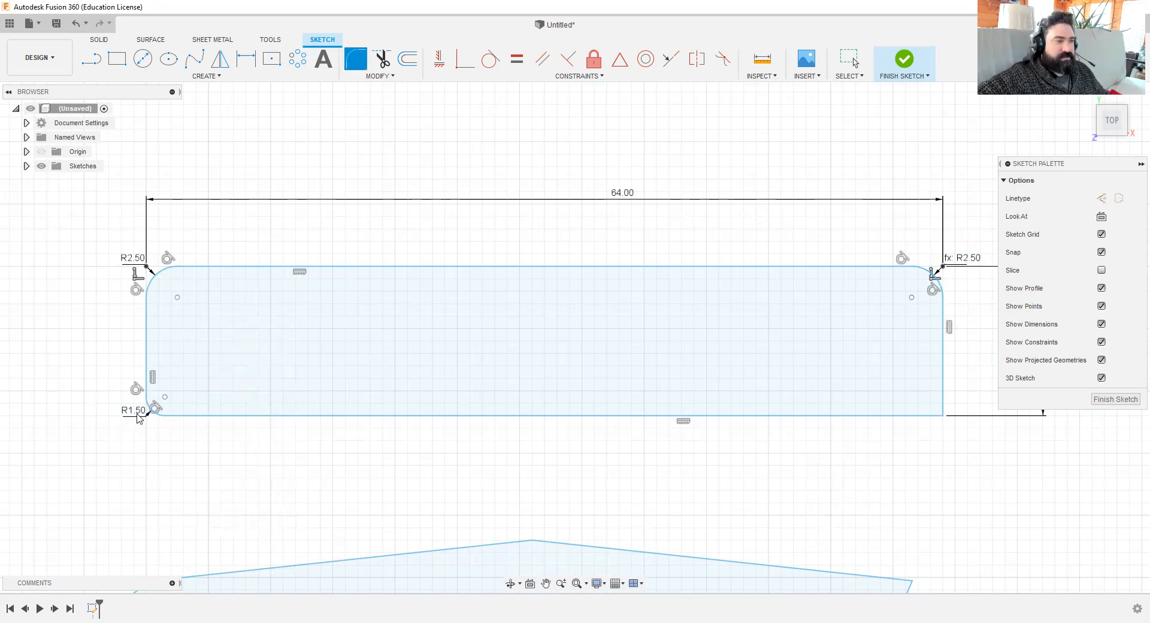
key("Escape")
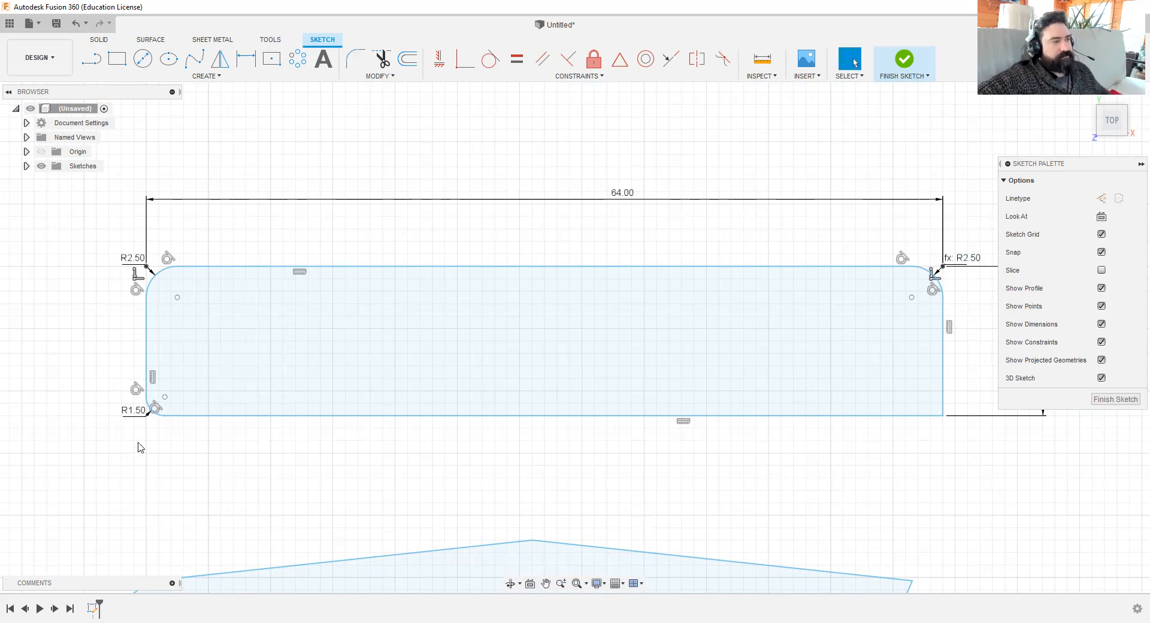
Step: Link the lower-left fillet's radius on the long rectangle to the upper-left fillet's dimension d6
left_click(140, 412)
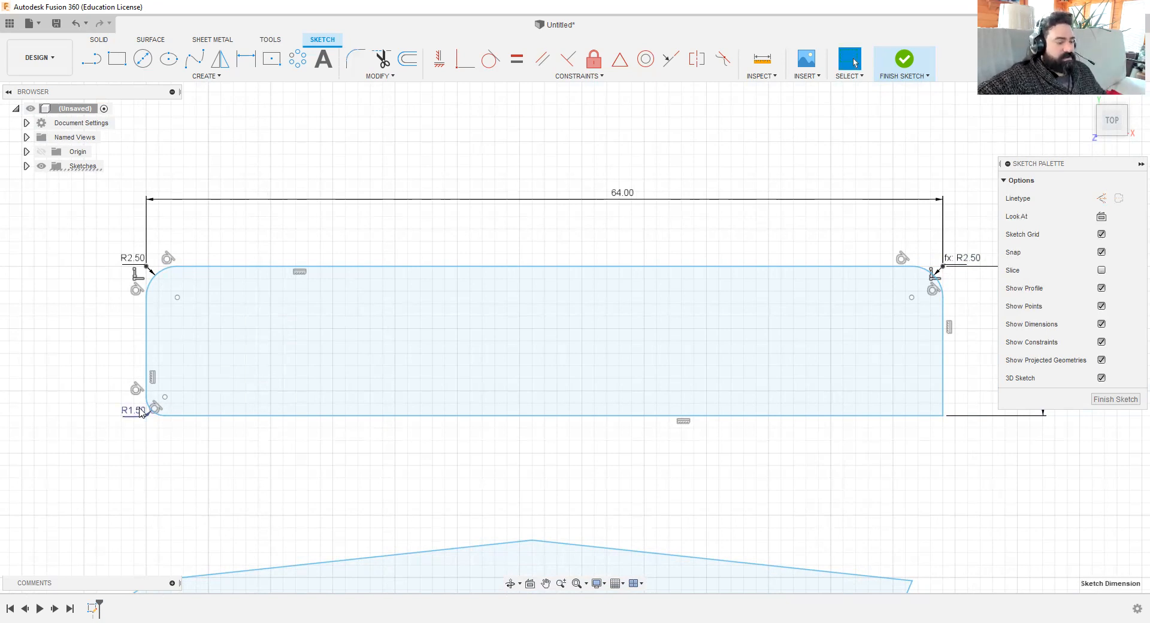
double_click(139, 412)
type("d")
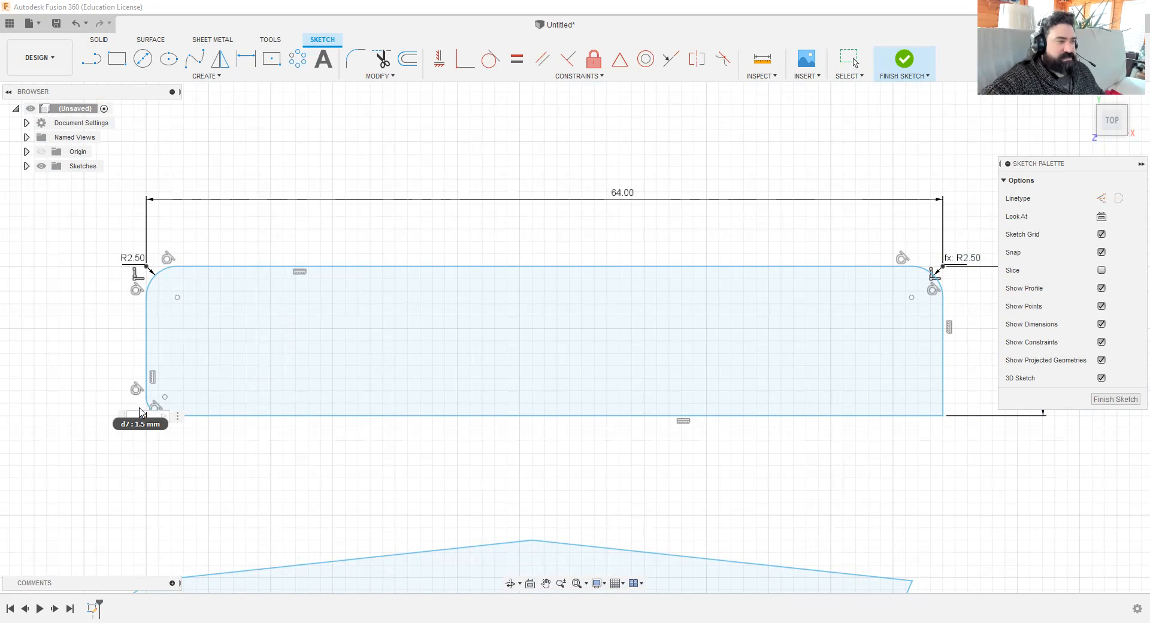
type("5")
key("Return")
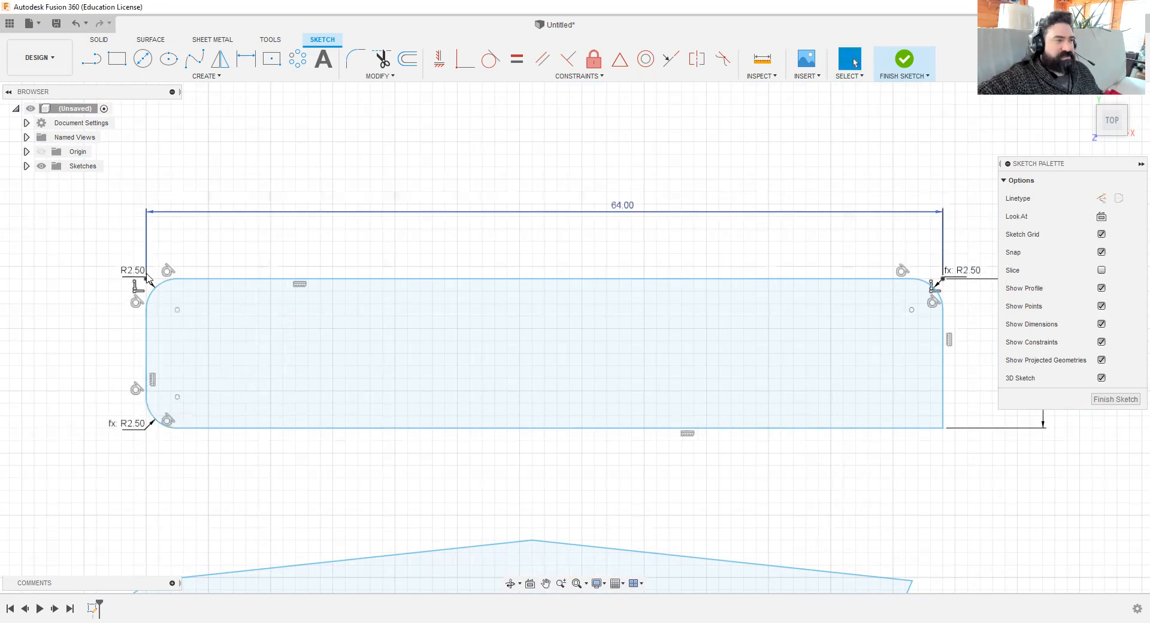
Step: Fillet the long rectangle's lower-right corner with its radius linked to dimension d6
right_click(854, 530)
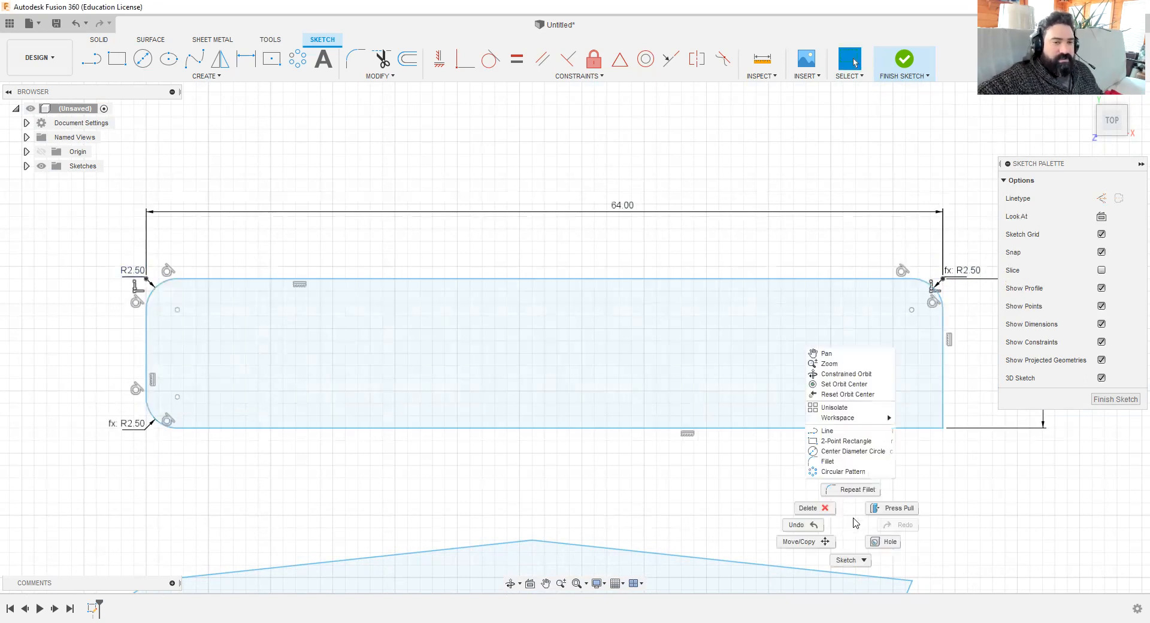
left_click(850, 485)
left_click(914, 435)
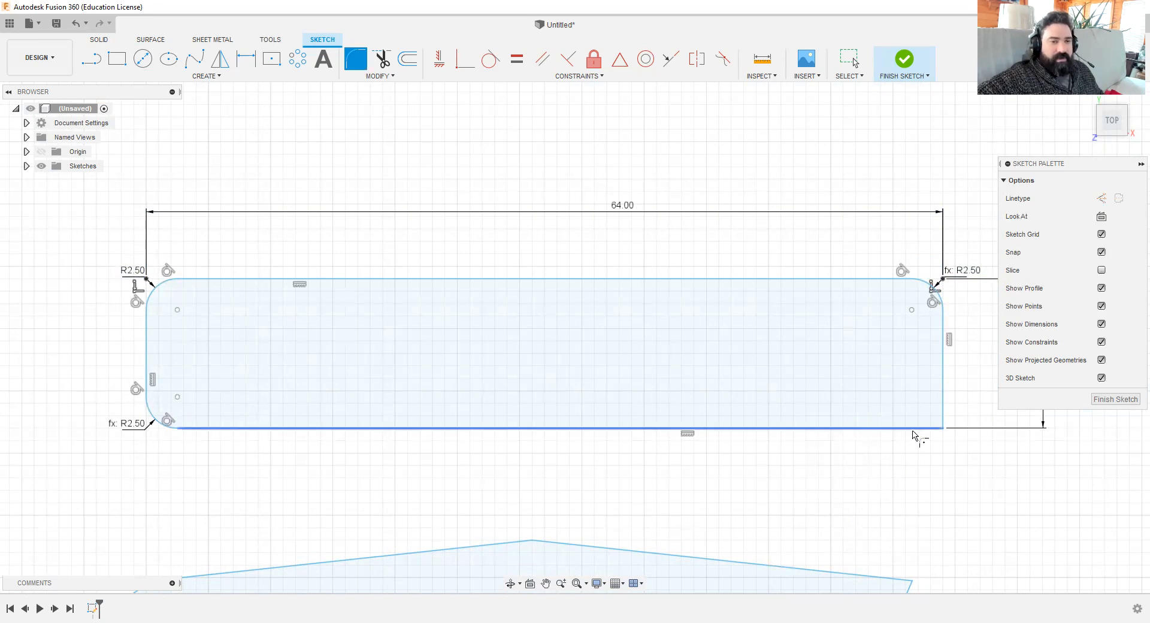
left_click(942, 412)
type("0")
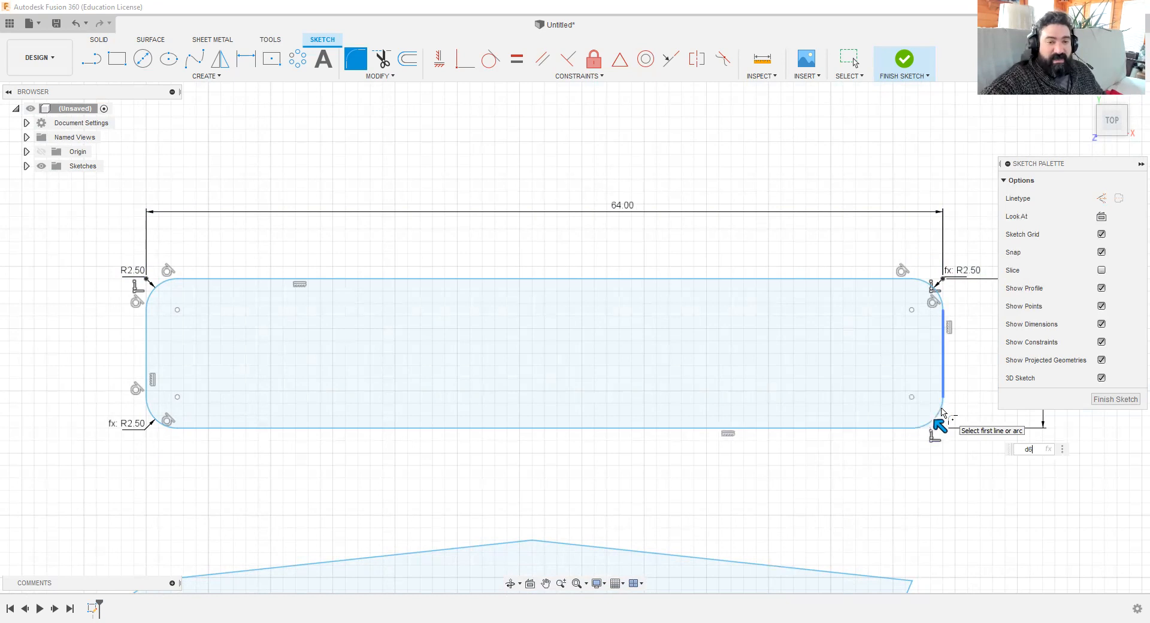
key("Return")
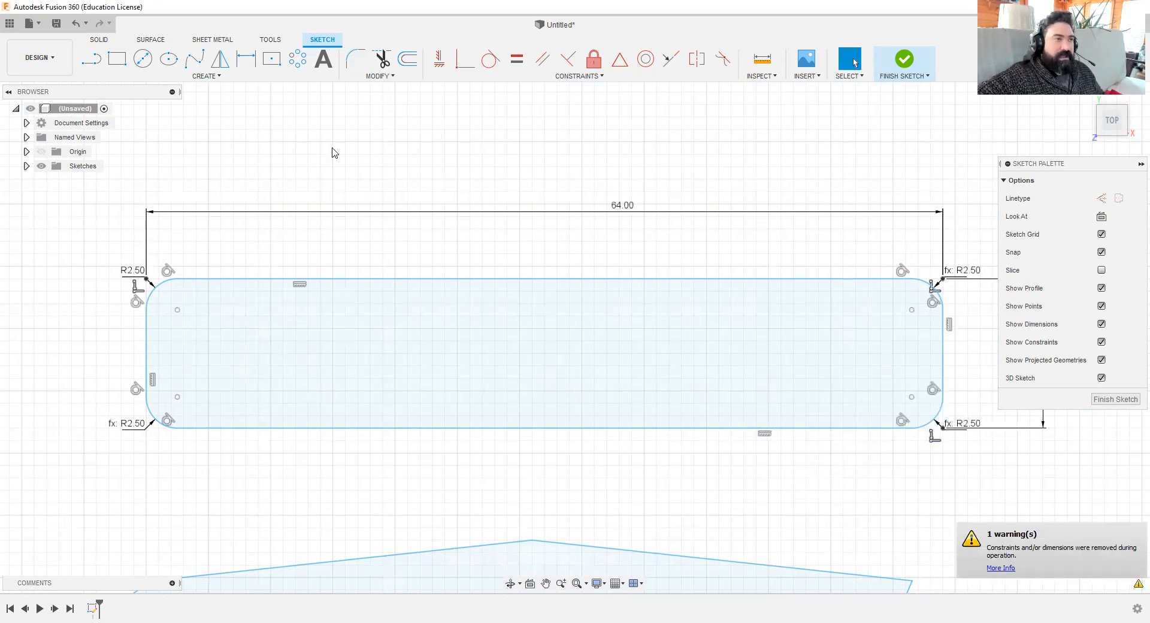
Step: Offset the whole rounded rectangle outline inward by 1.5 mm, with chain selection on
left_click(411, 60)
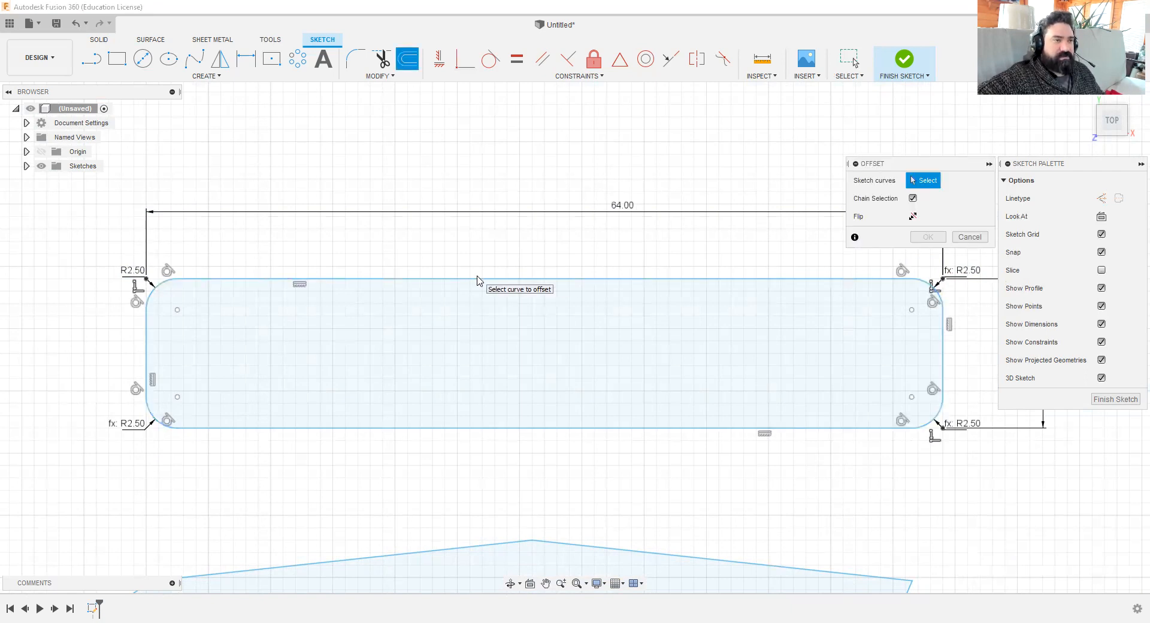
left_click(475, 280)
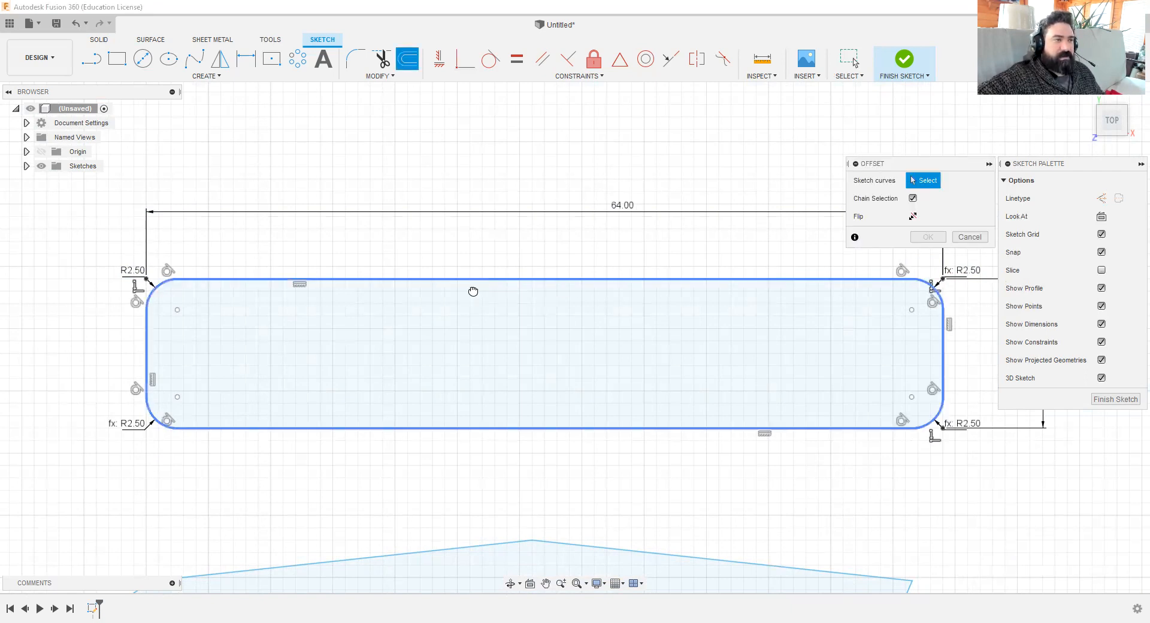
left_click(473, 279)
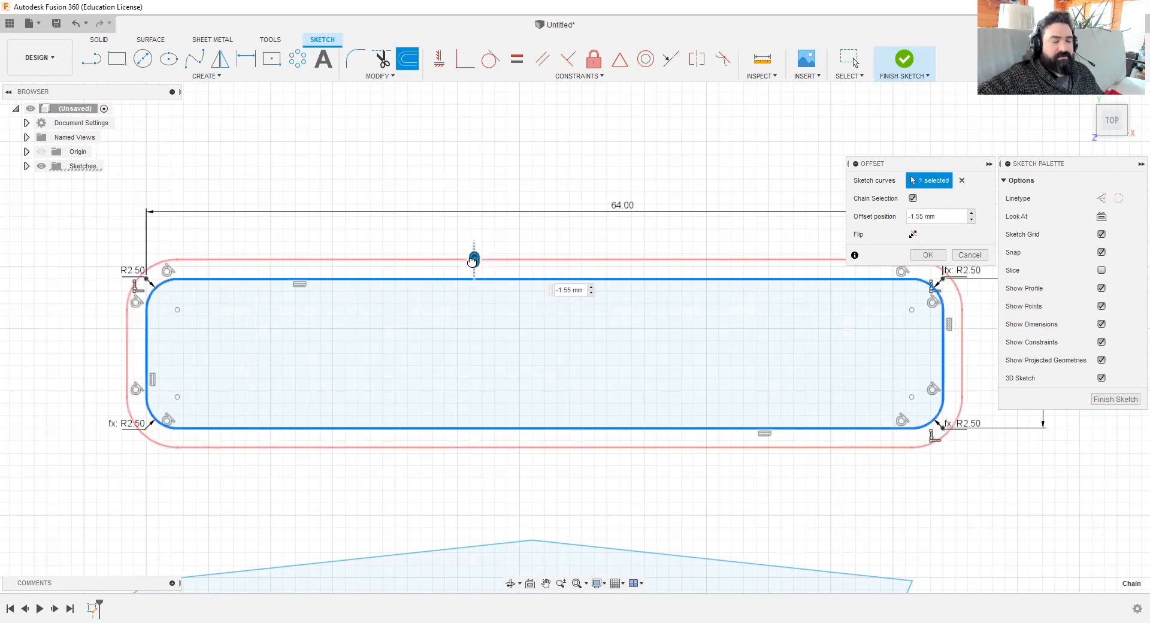
type("105")
key("Return")
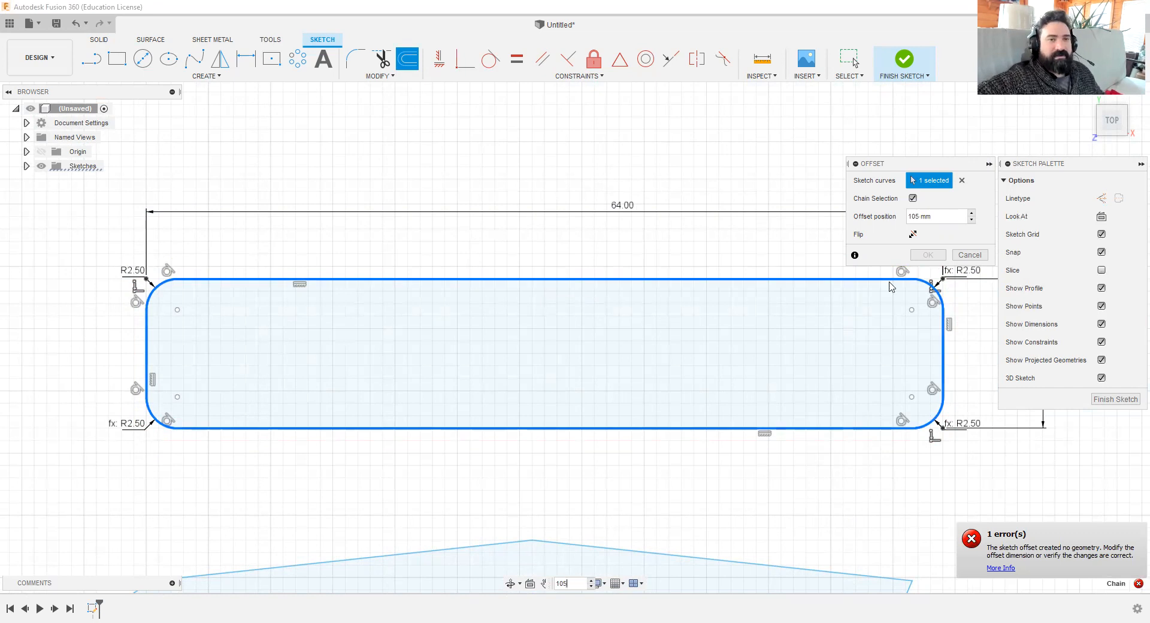
left_click(916, 217)
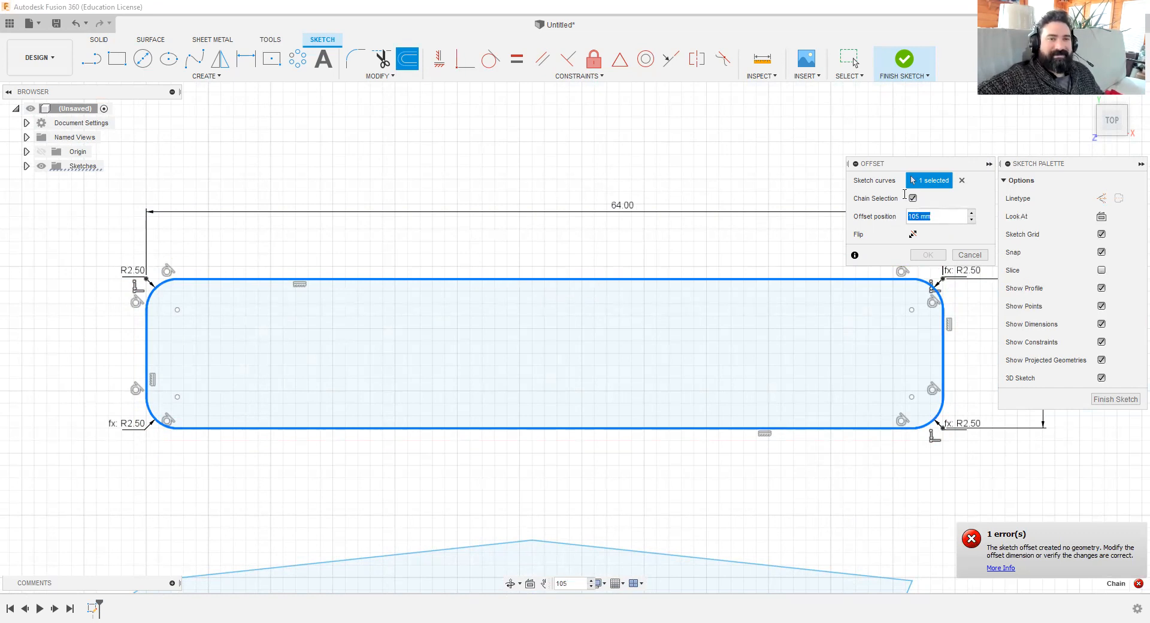
type("1.5")
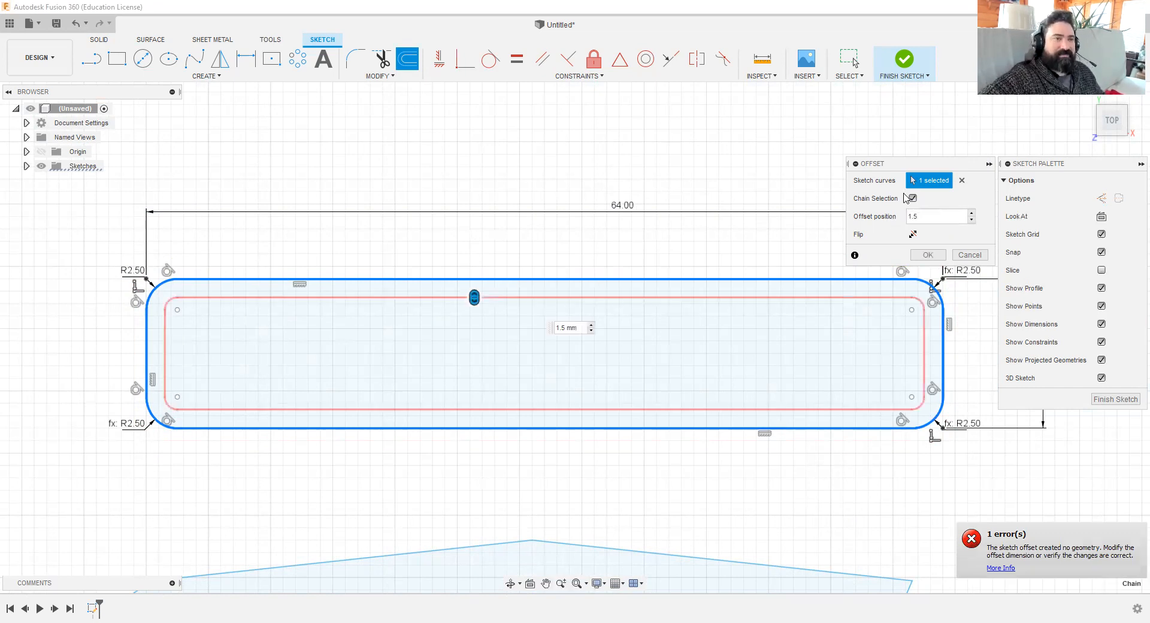
key("Return")
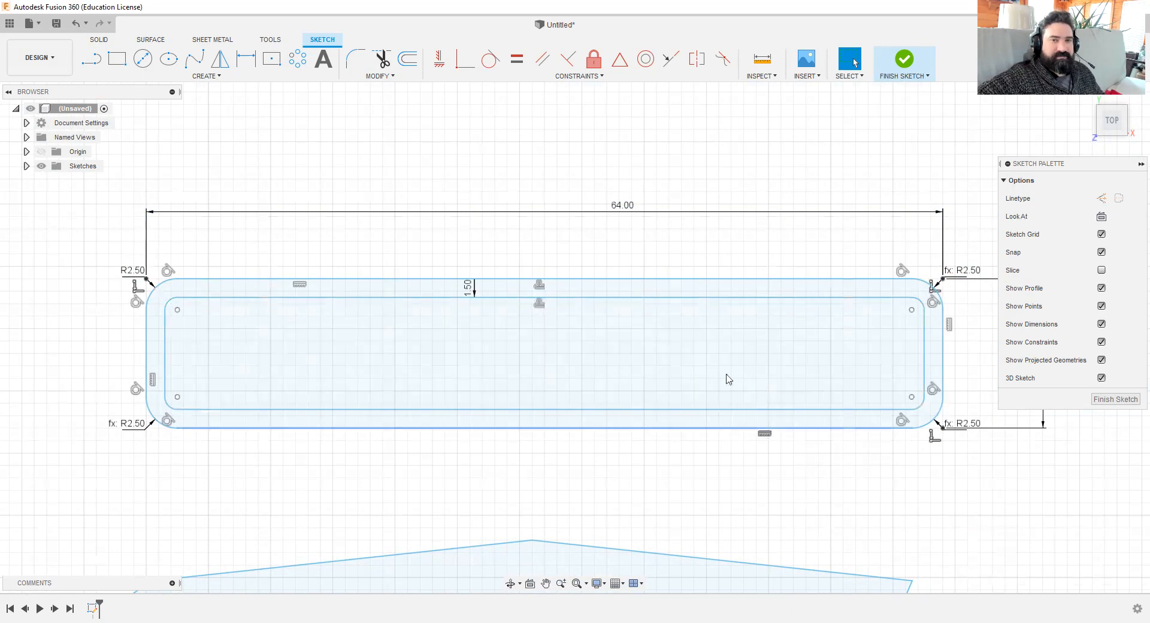
Step: Sketch a center diameter circle in the empty area above the trimmed 25 mm circle shape, just beside the vertical axis
scroll(313, 395, "down", 3)
scroll(282, 407, "down", 2)
mouse_move(397, 318)
middle_mouse_down()
mouse_move(545, 429)
mouse_move(631, 413)
middle_mouse_up()
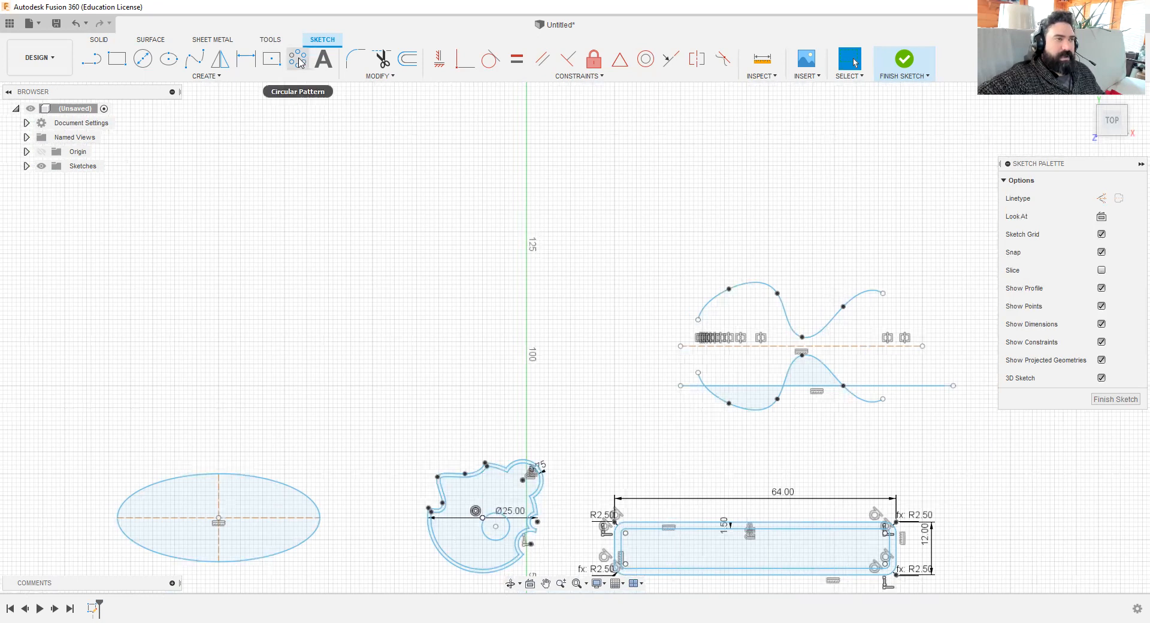
left_click(203, 81)
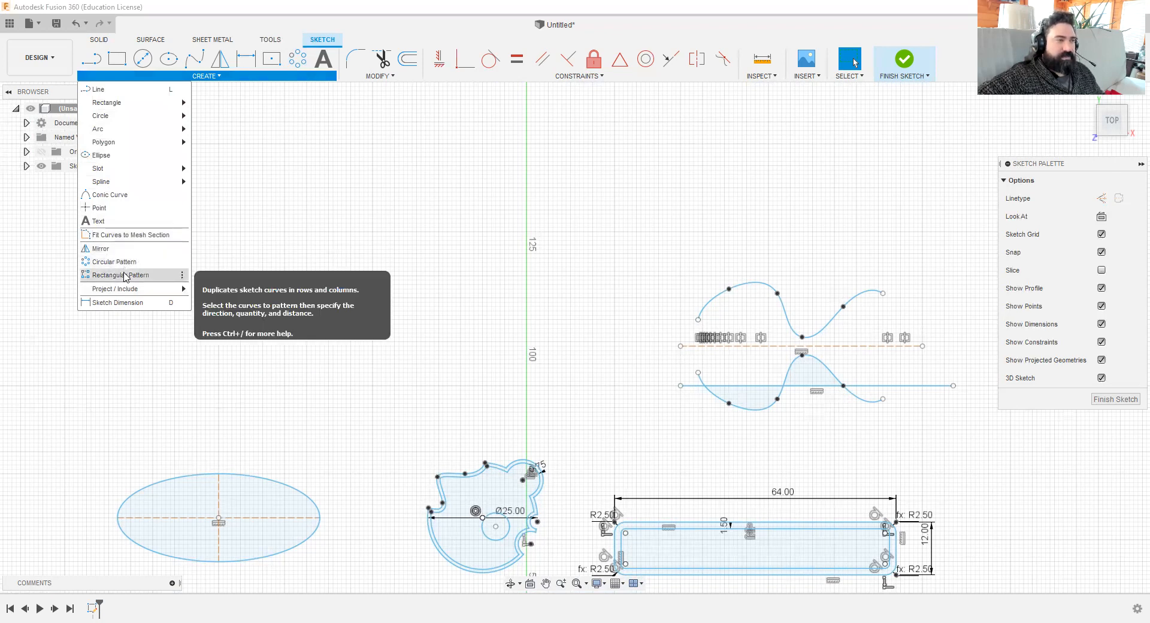
left_click(395, 221)
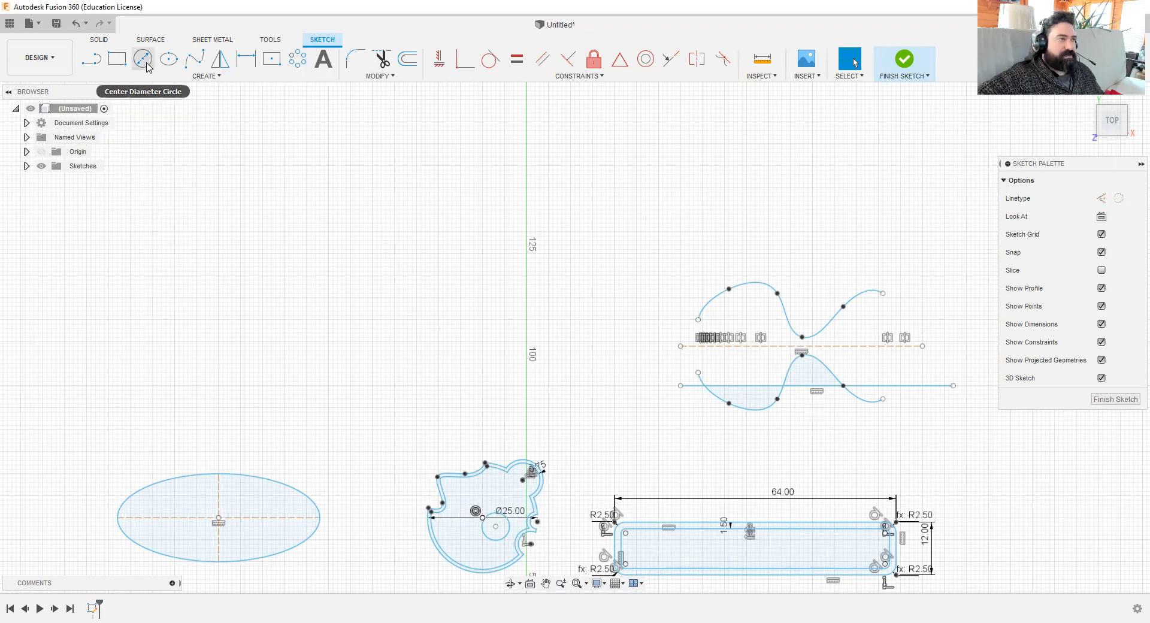
left_click(147, 65)
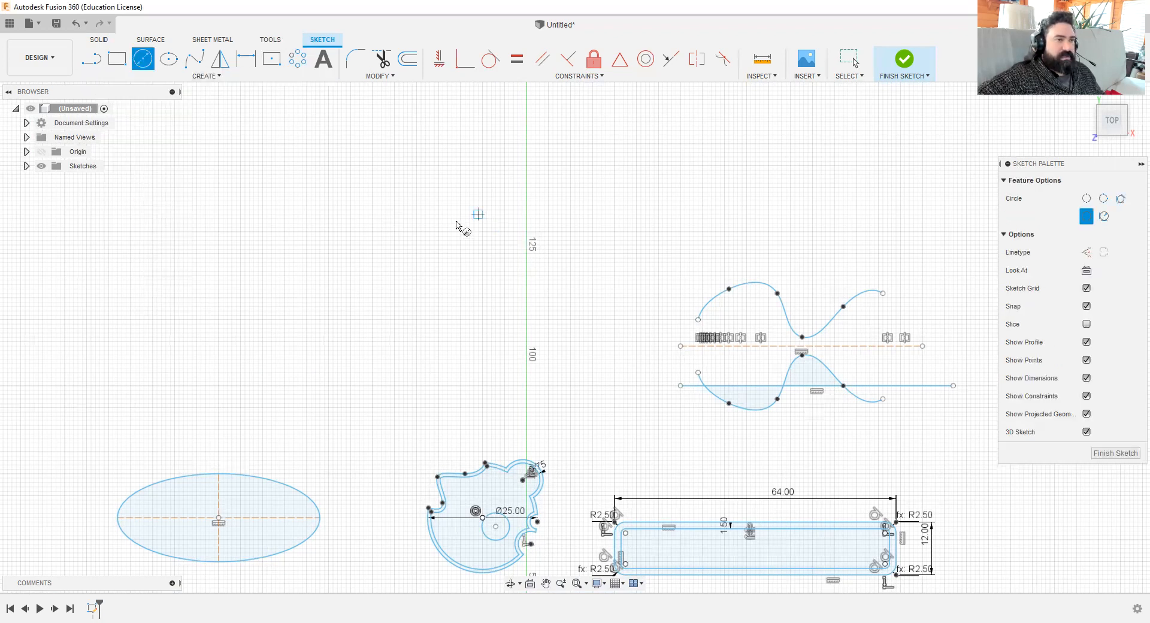
left_click(456, 236)
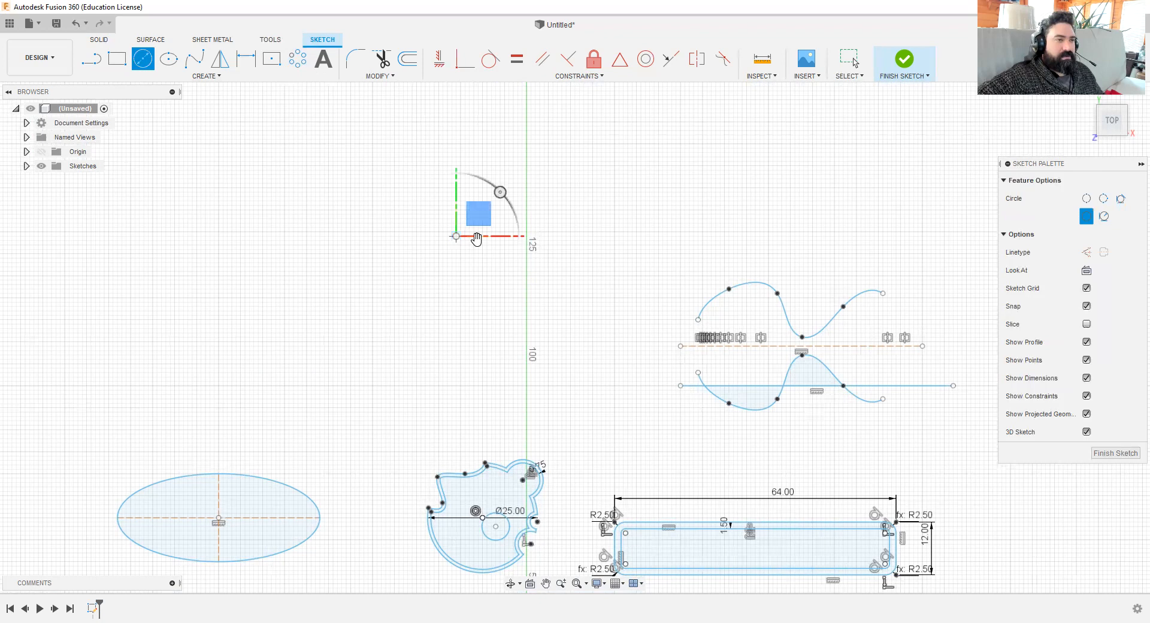
left_click(511, 237)
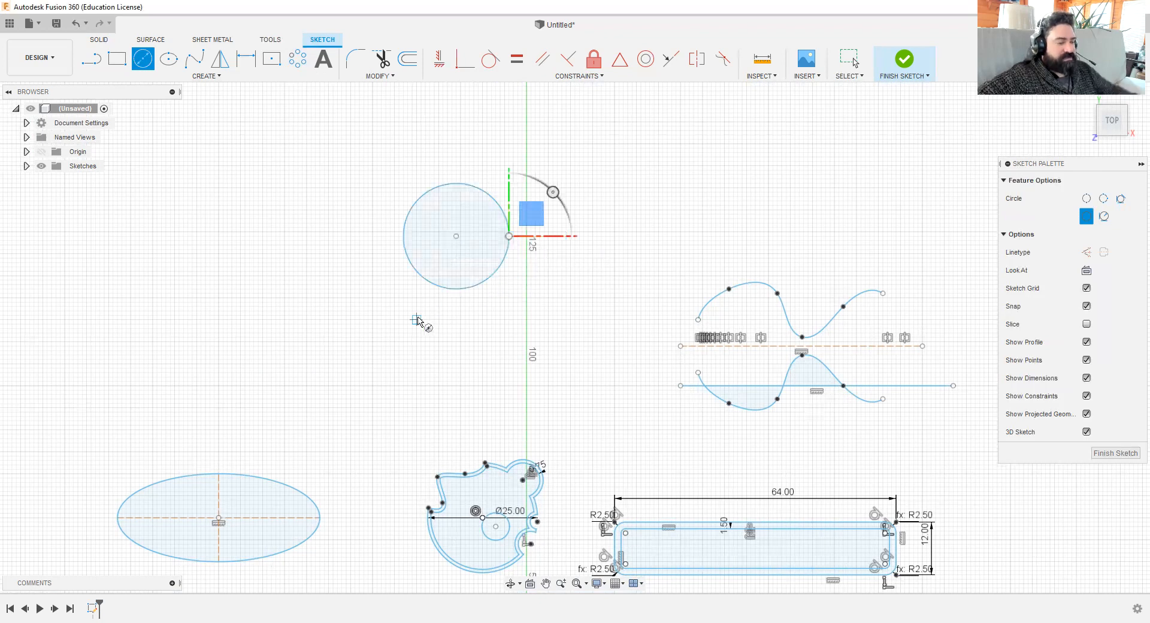
key("Escape")
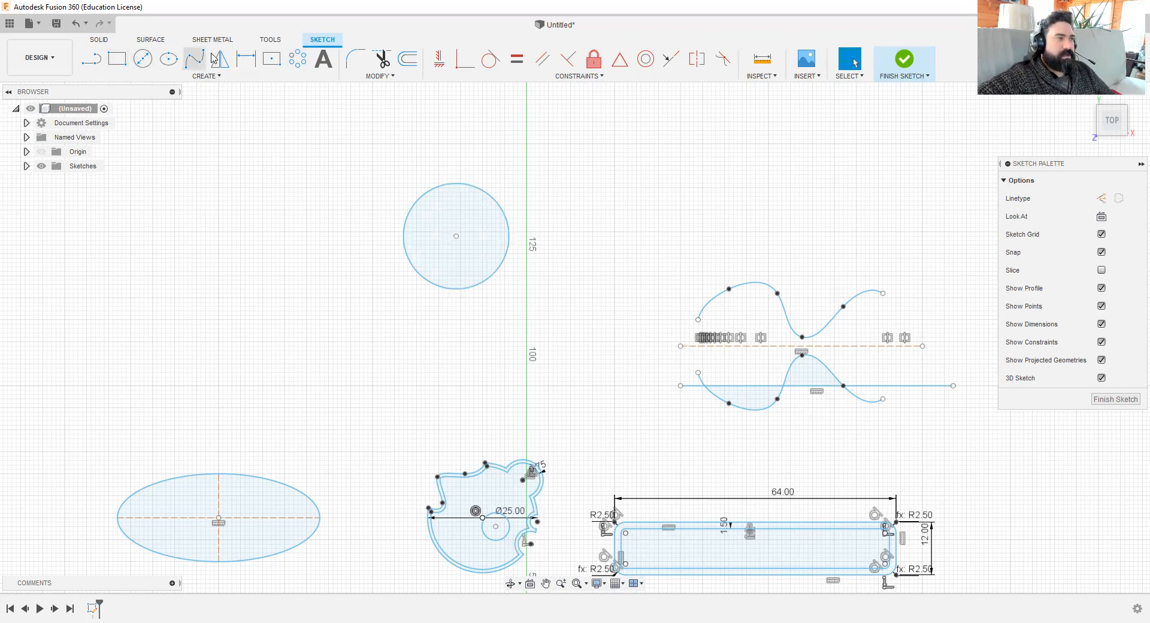
Step: Sketch a small center-point square overlapping the upper-right edge of the new circle
left_click(272, 59)
left_click(505, 191)
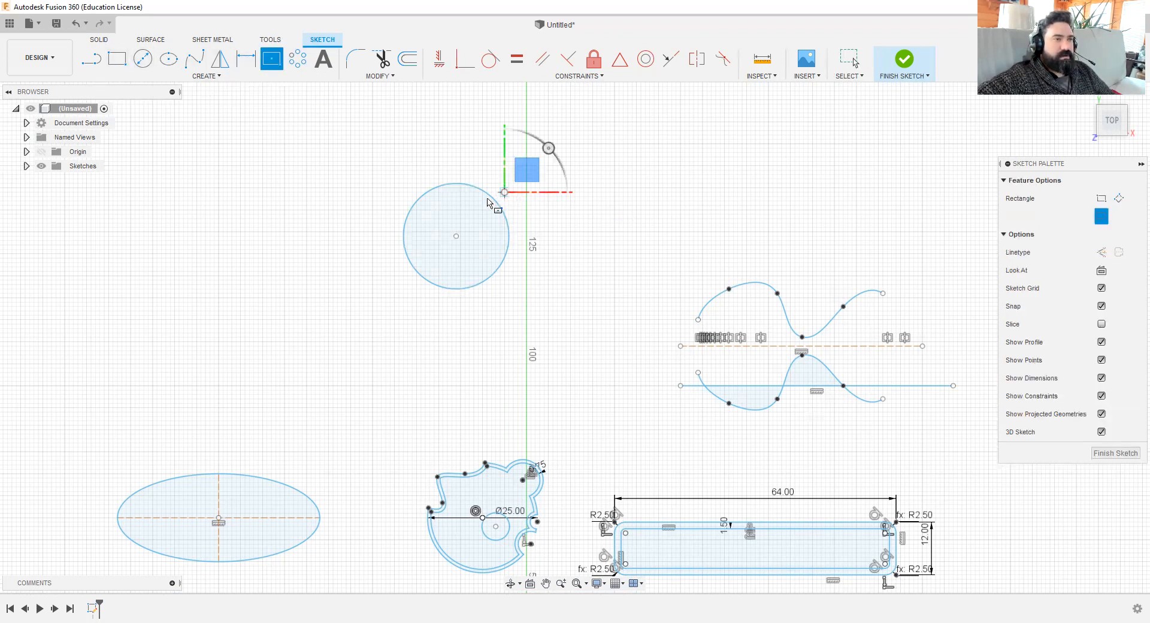
left_click(487, 210)
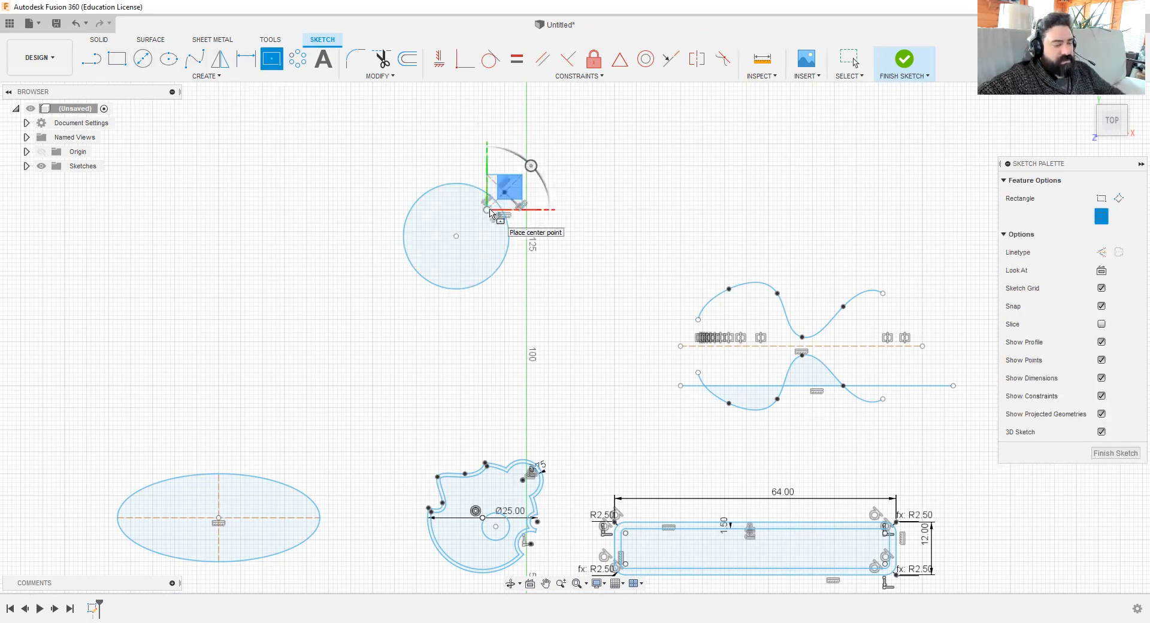
key("Escape")
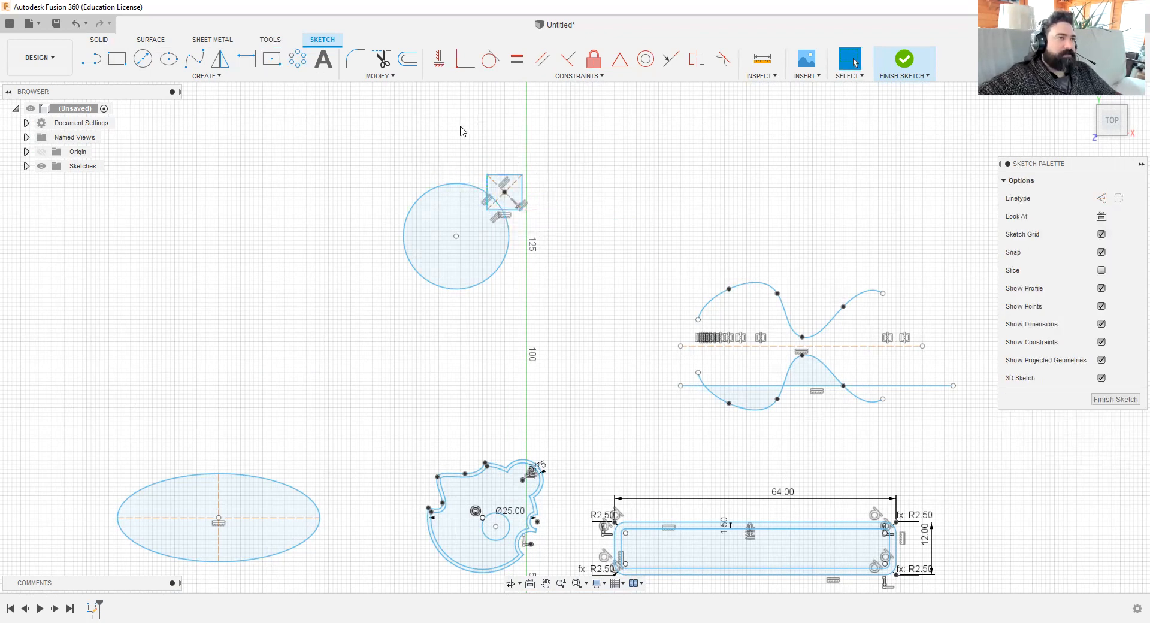
Step: Sketch a long, thin horizontal center-point rectangle above the small square and the circle
middle_click_drag(463, 131, 334, 162)
scroll(334, 162, "up", 2)
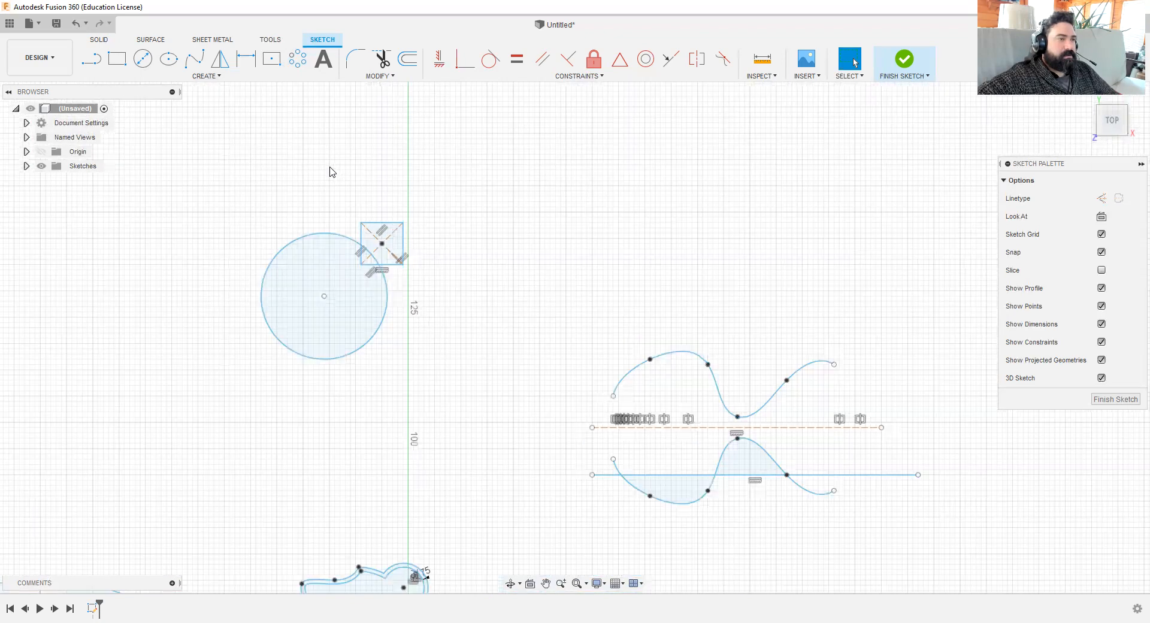
scroll(333, 172, "up", 3)
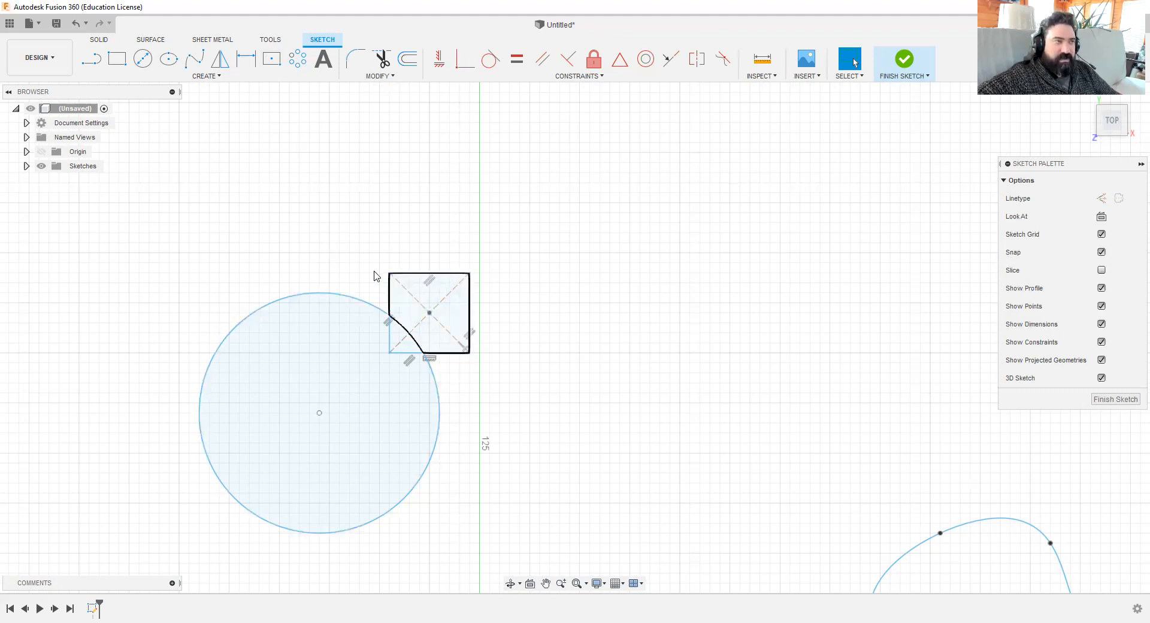
left_click(271, 58)
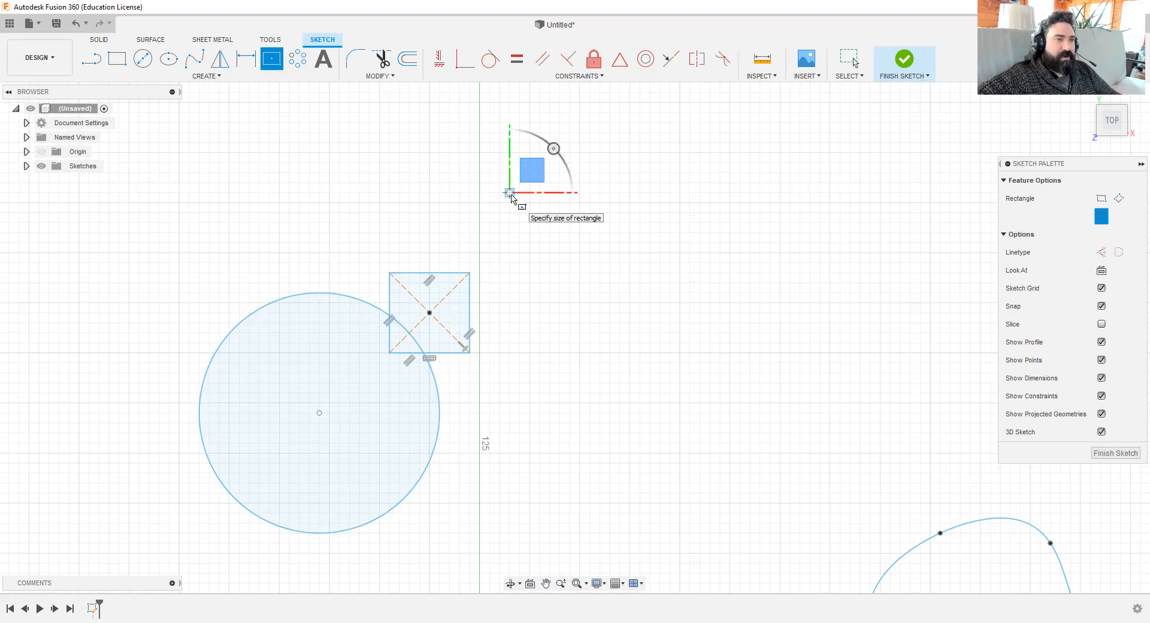
left_click(667, 214)
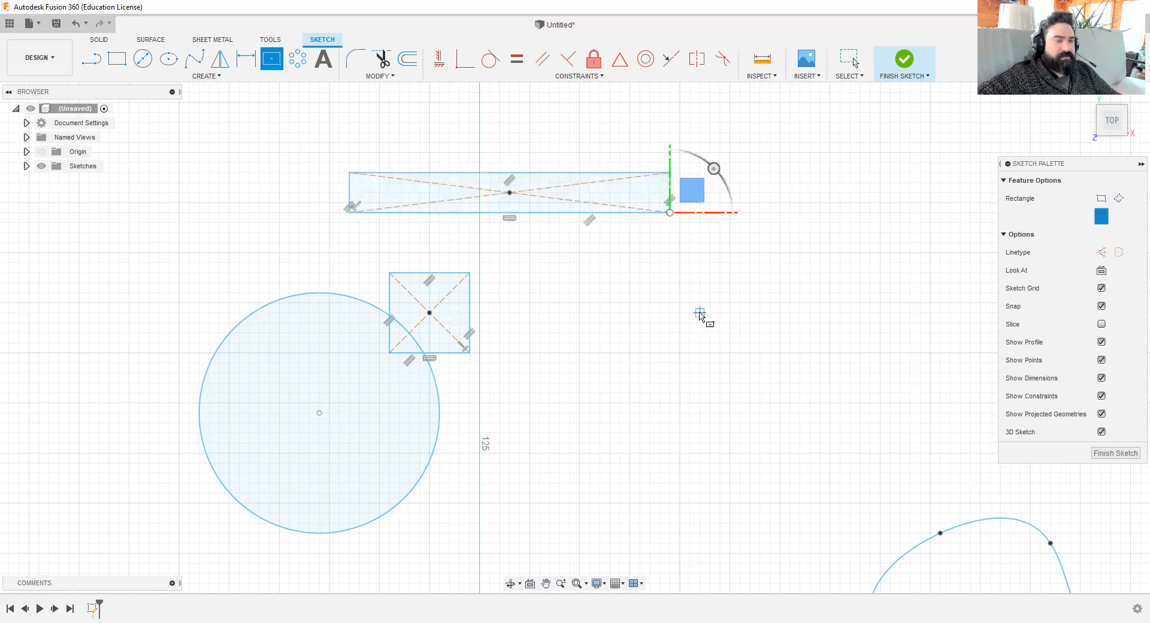
key("Escape")
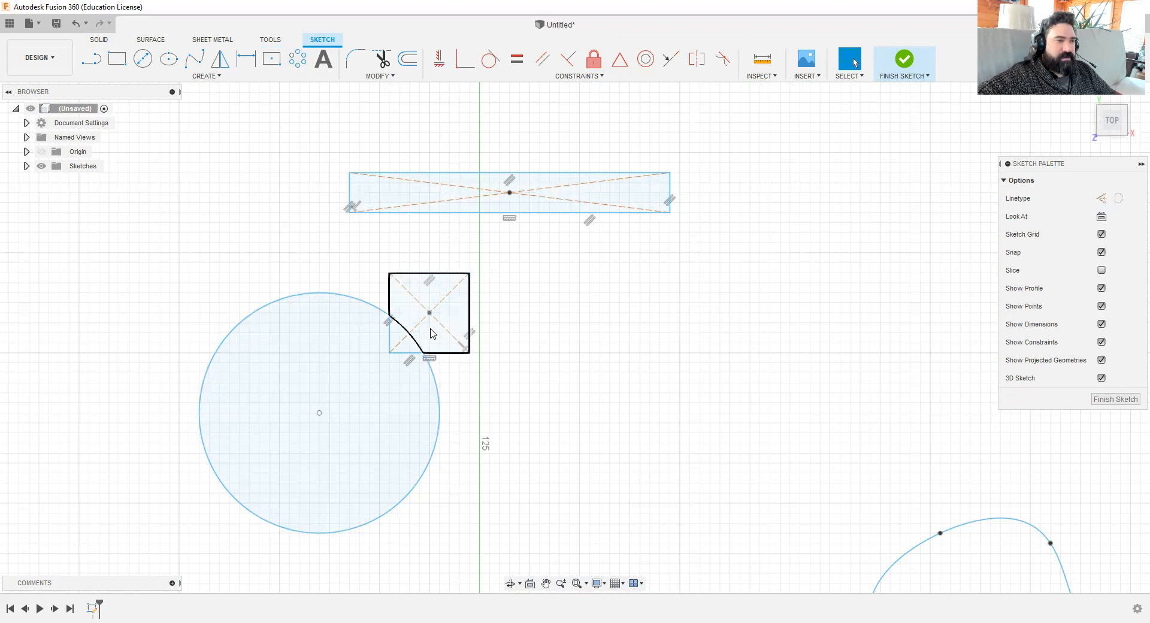
Step: Start a circular sketch pattern of the whole small square, including its corner points and diagonals, around the large circle's center point
left_click(293, 62)
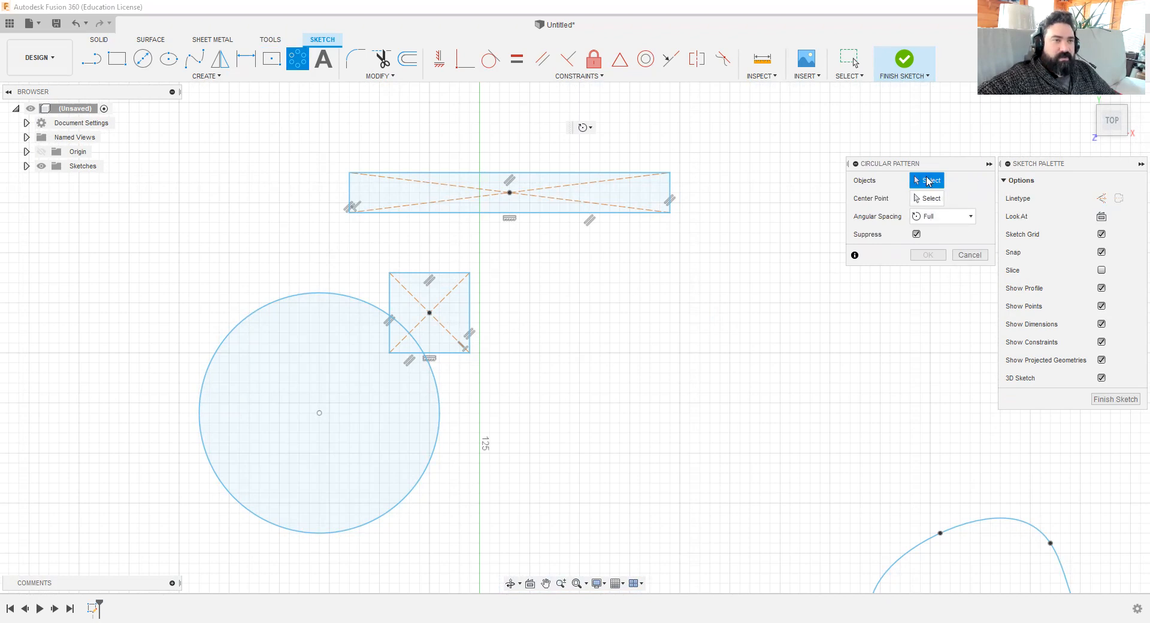
double_click(469, 310)
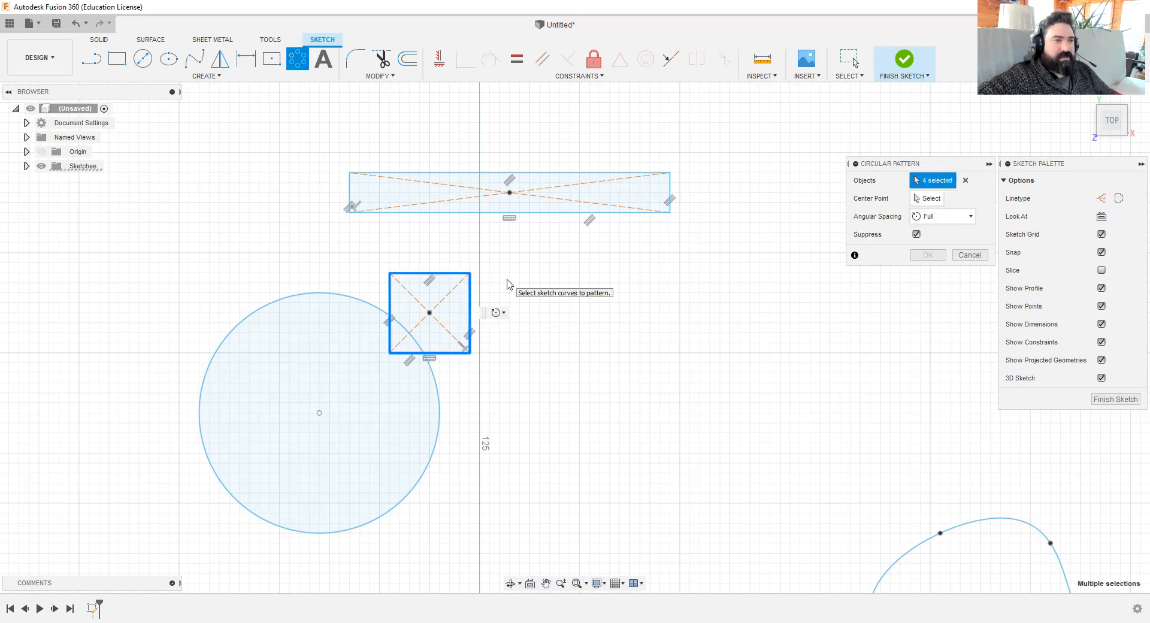
left_click(966, 181)
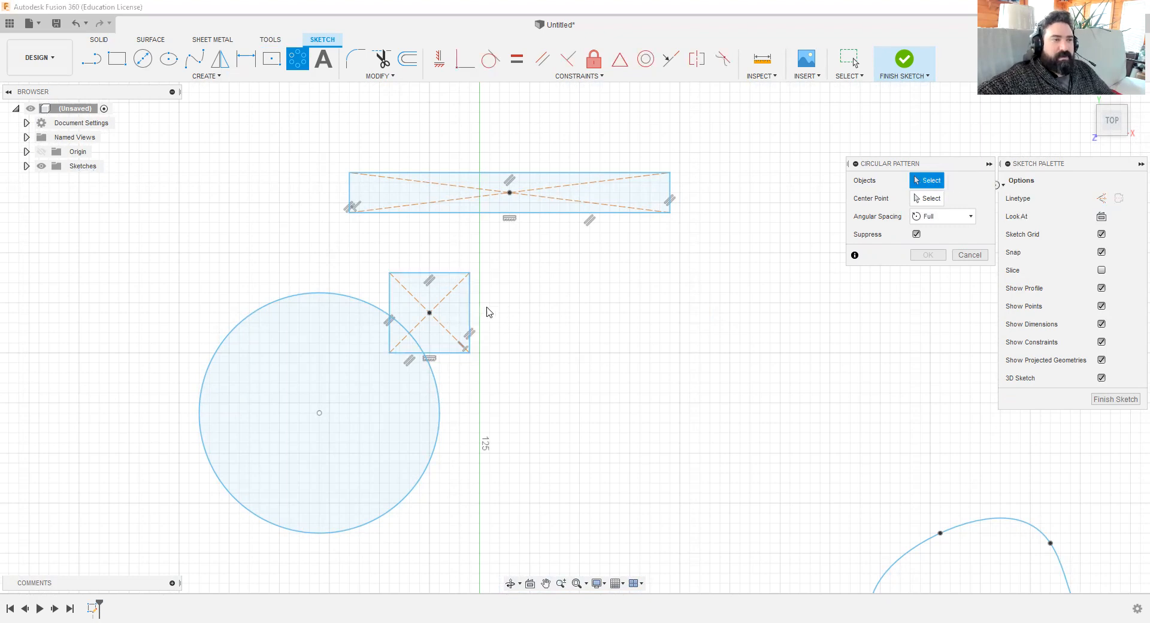
left_click(468, 304)
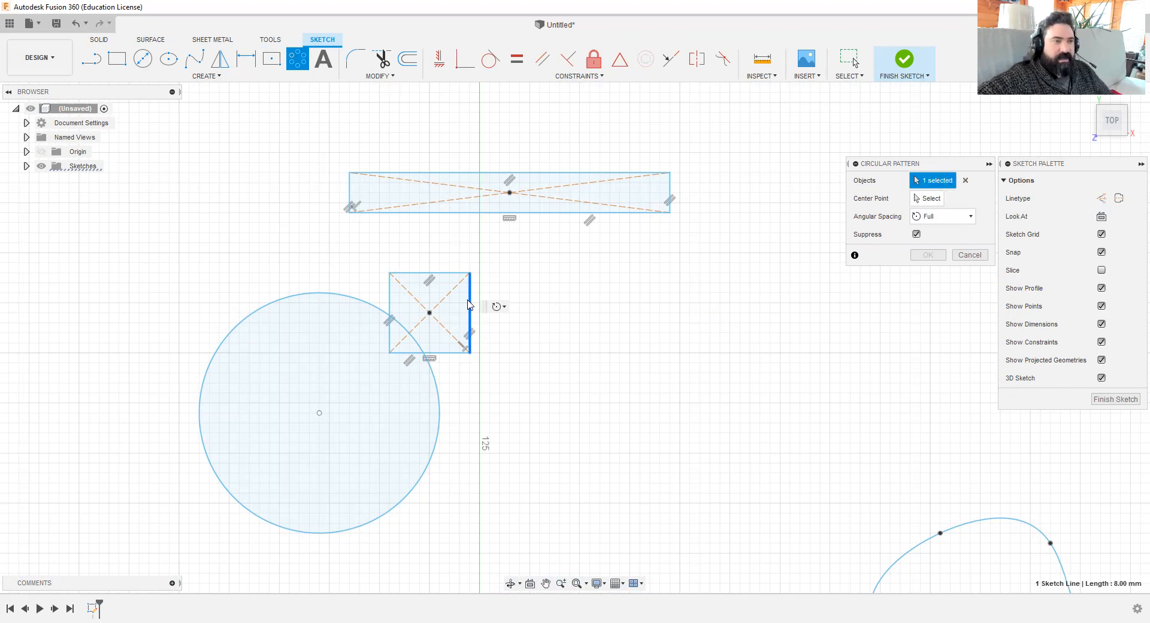
double_click(469, 305)
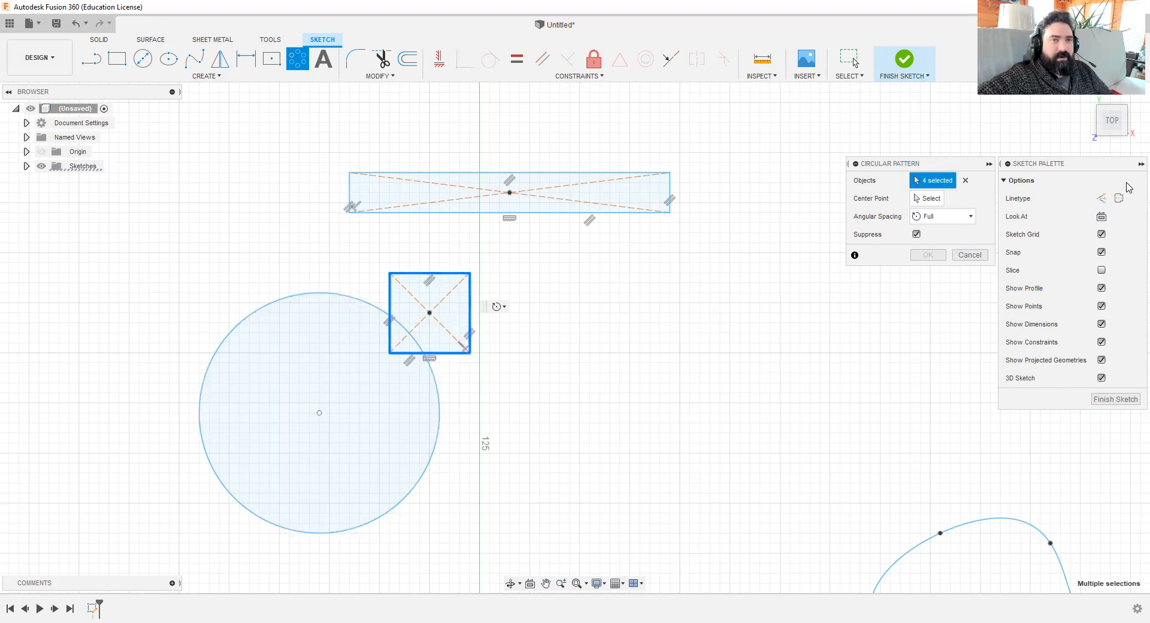
left_click(966, 180)
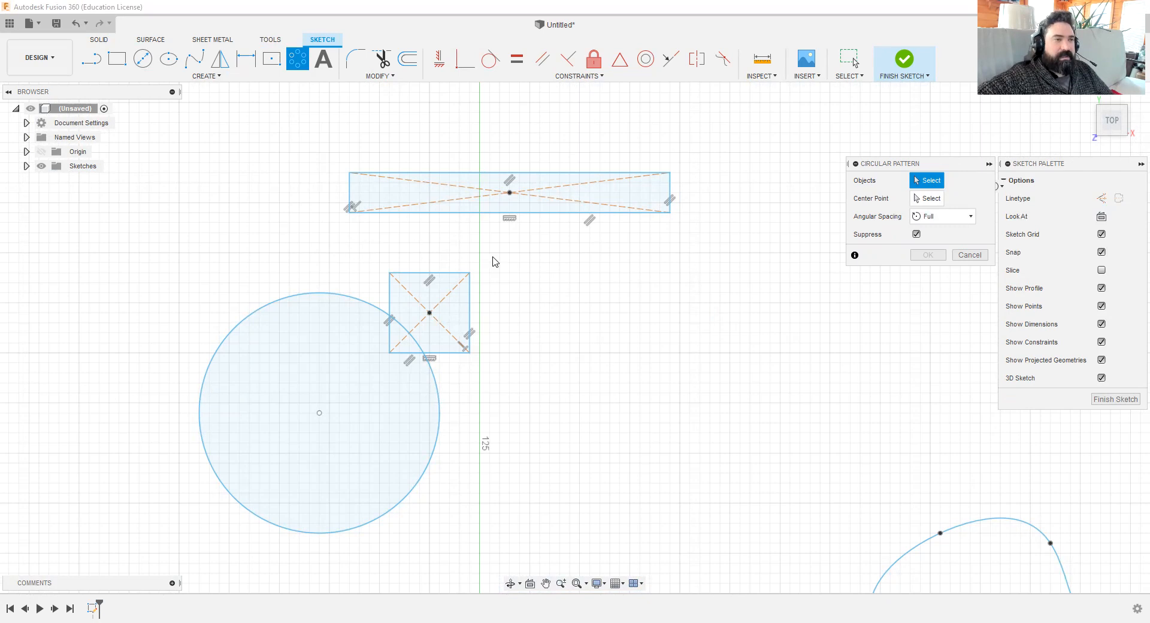
left_click_drag(523, 247, 370, 376)
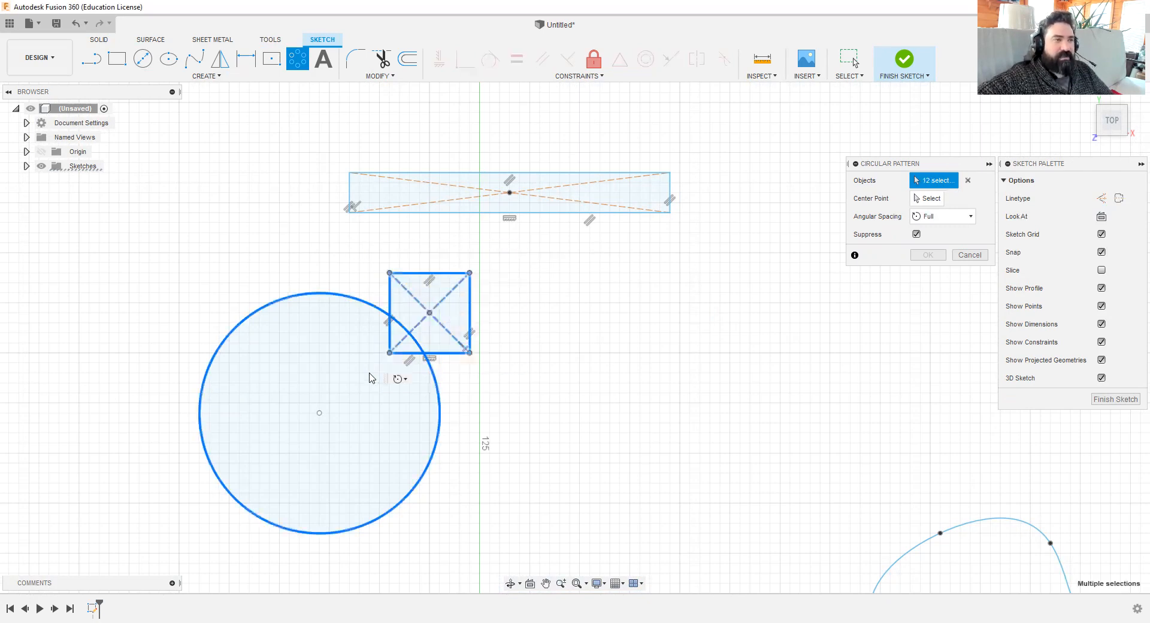
left_click(969, 180)
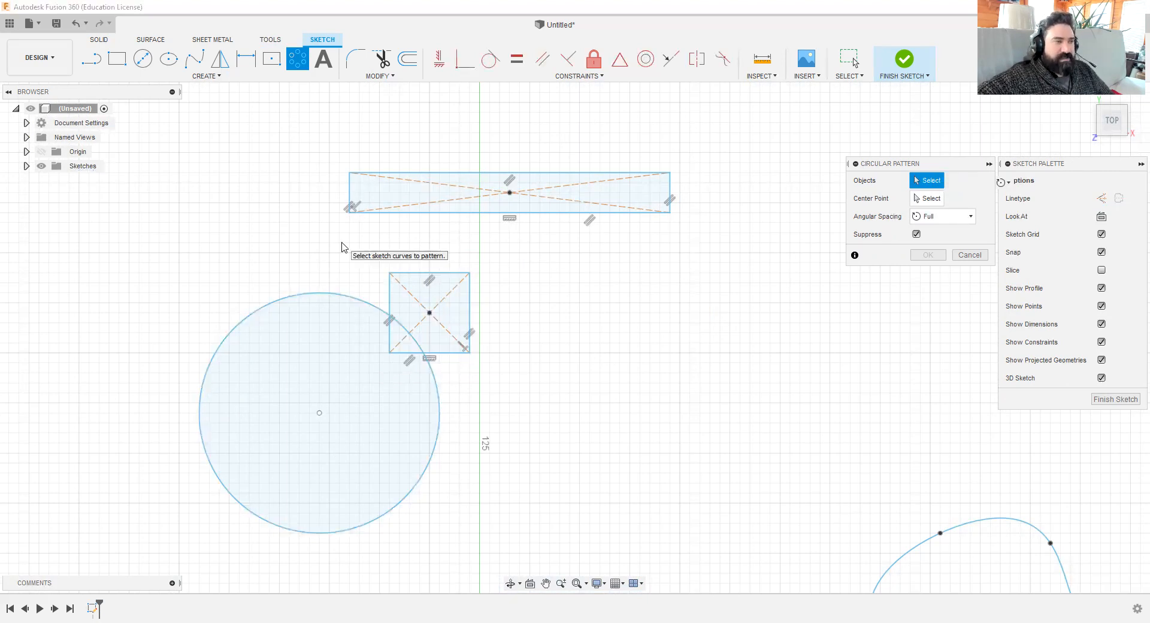
mouse_move(348, 243)
left_mouse_down()
mouse_move(404, 317)
mouse_move(465, 365)
mouse_move(517, 380)
left_mouse_up()
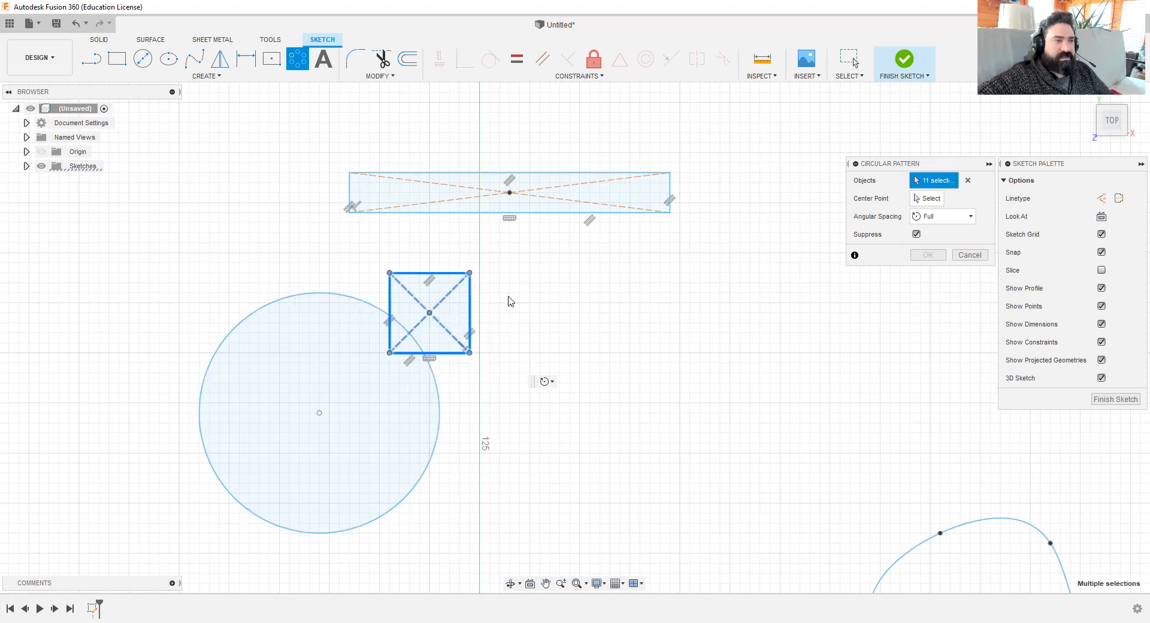
left_click(935, 203)
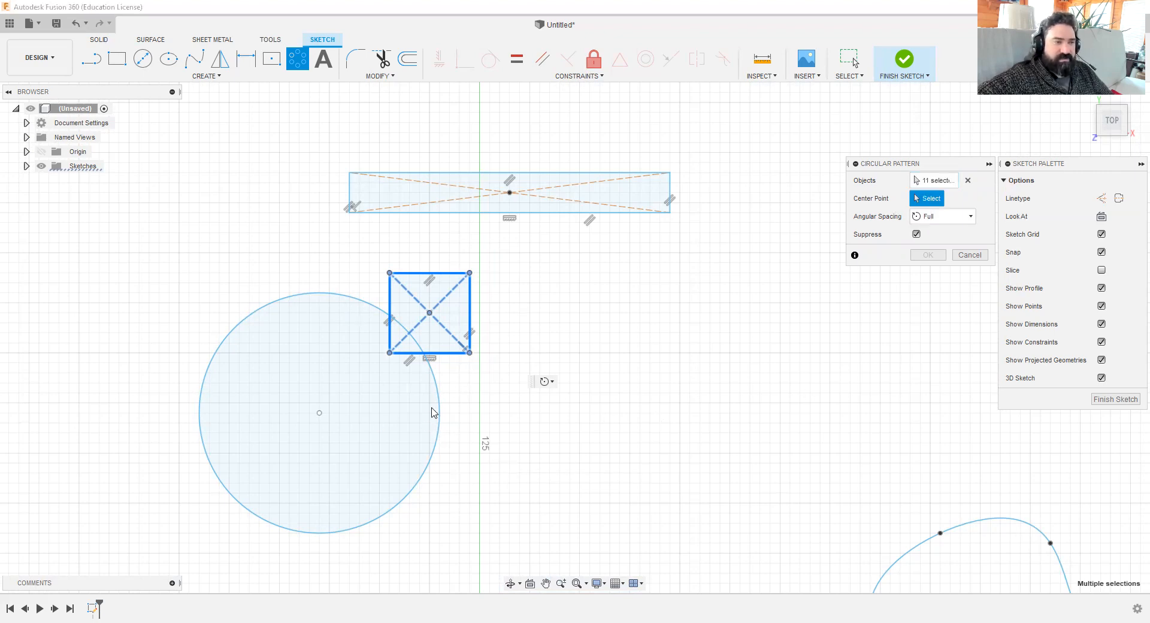
left_click(319, 413)
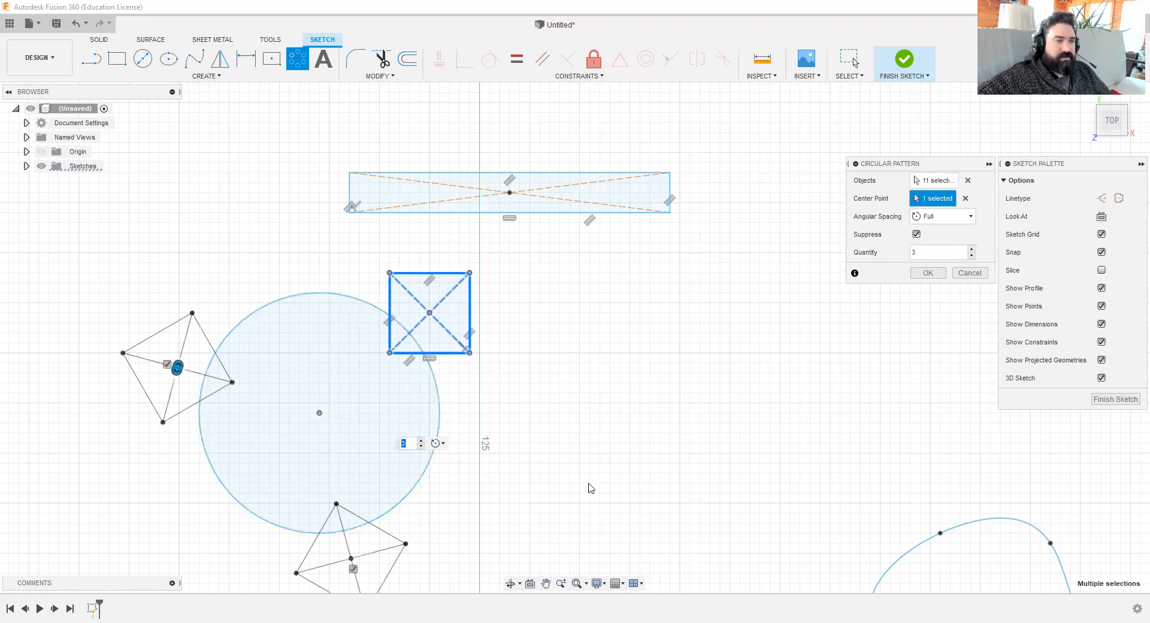
Step: Set the circular pattern's quantity to 7 with full angular spacing
middle_click_drag(208, 397, 307, 277)
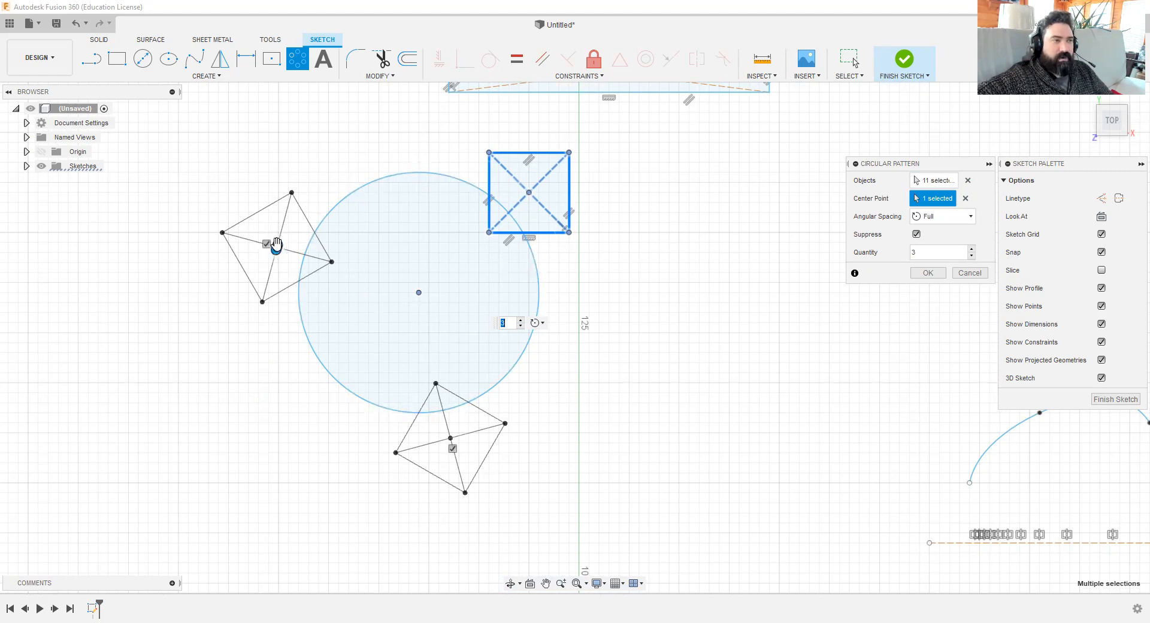
left_click_drag(277, 248, 429, 143)
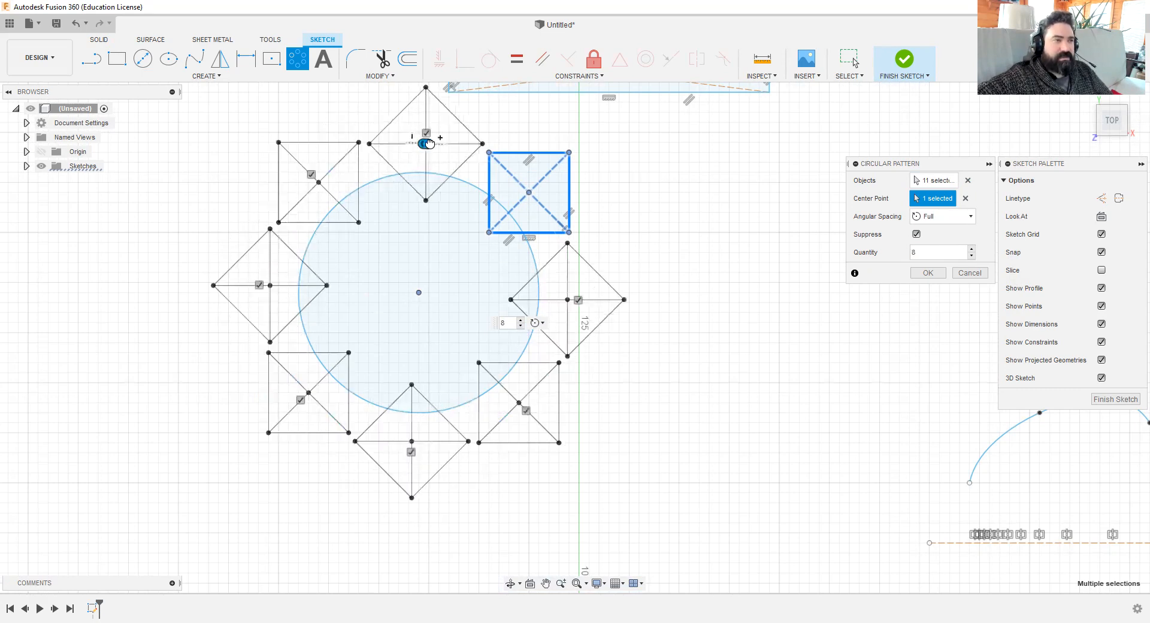
left_click(945, 252)
type("7")
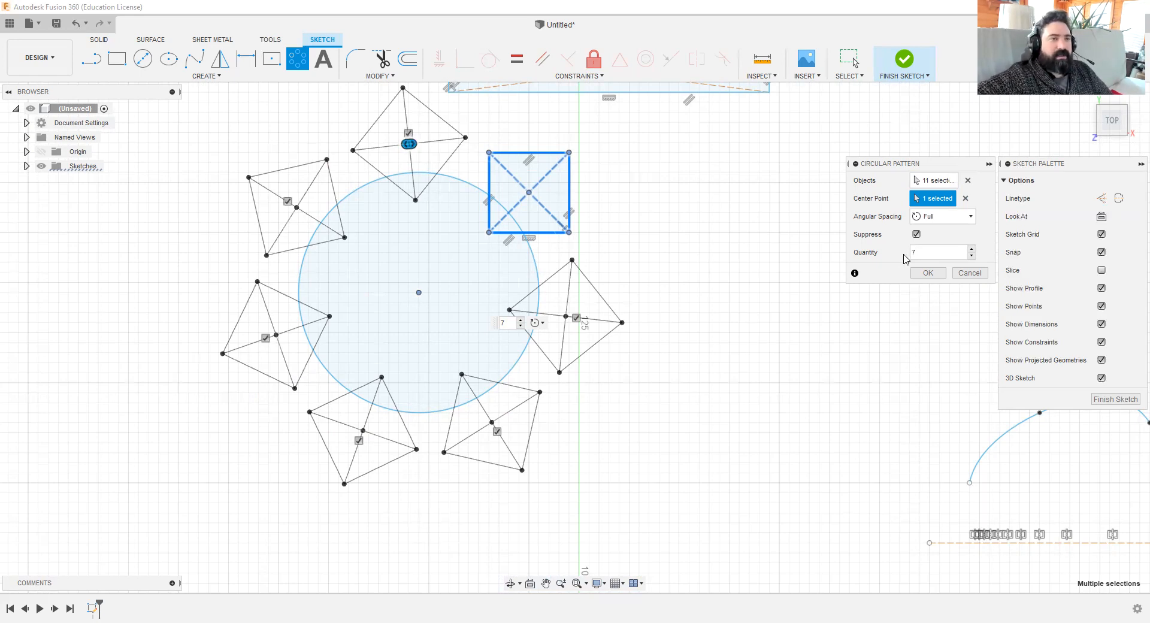
Step: Change the pattern's angular spacing to Angle and set the total angle to 185 degrees
left_click(932, 219)
left_click(938, 216)
left_click(941, 216)
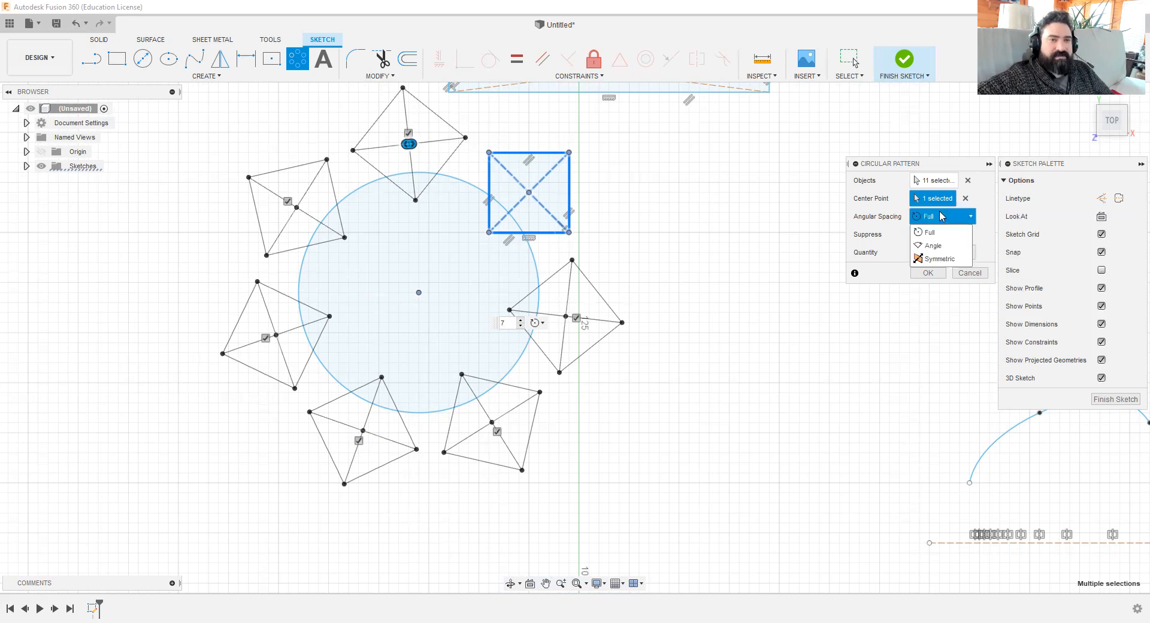
left_click(951, 248)
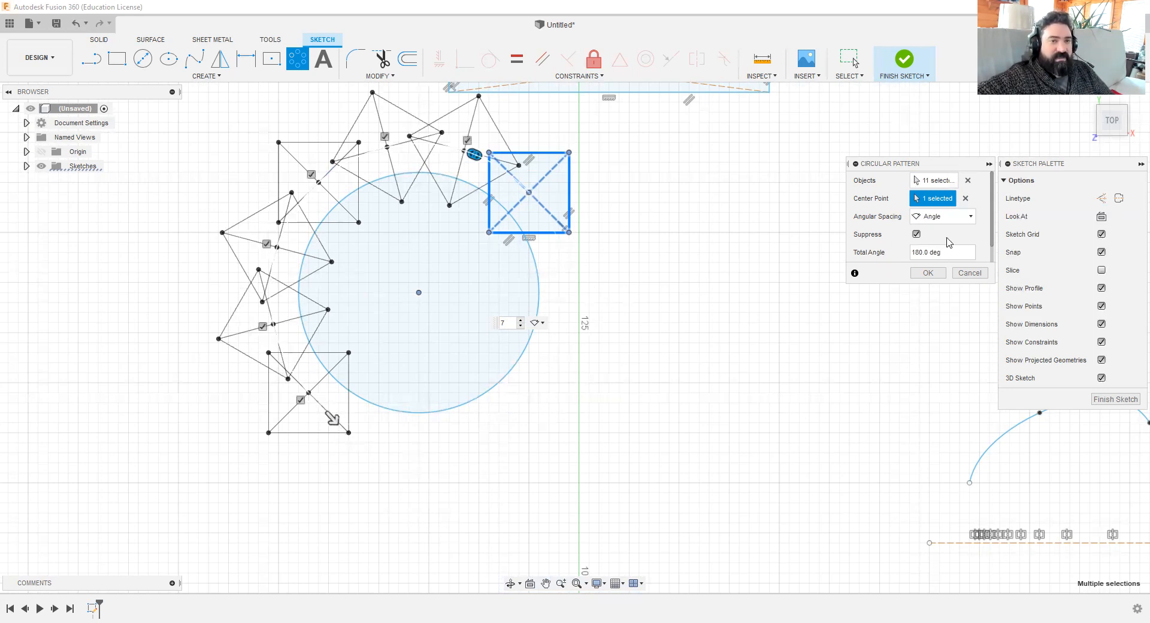
scroll(948, 241, "down", 1)
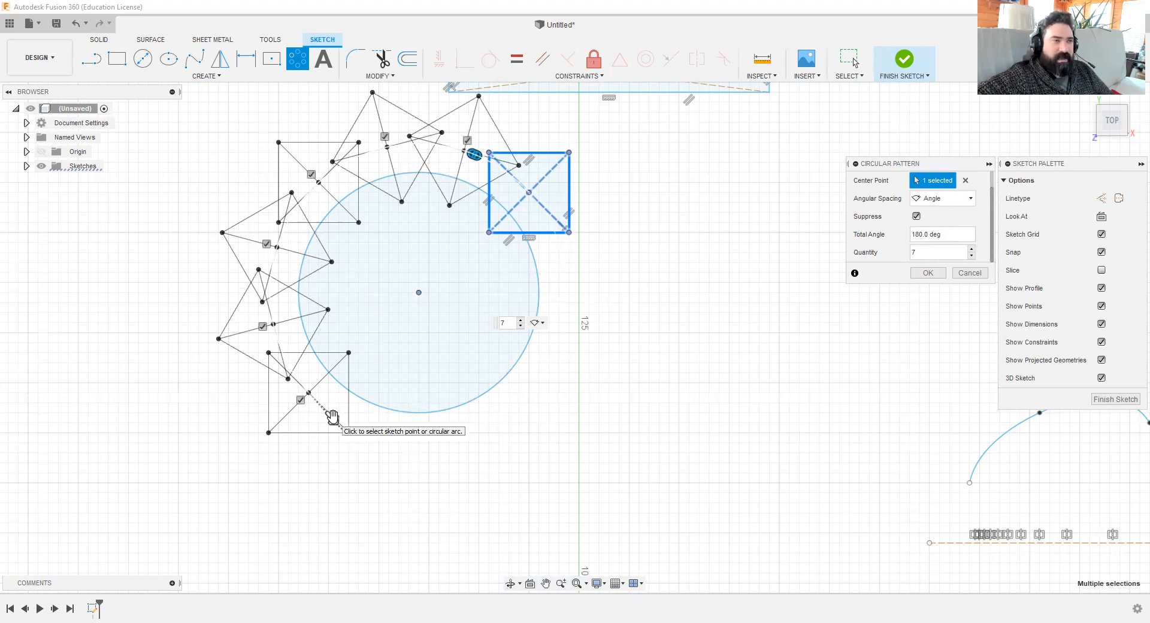
left_click_drag(332, 416, 358, 440)
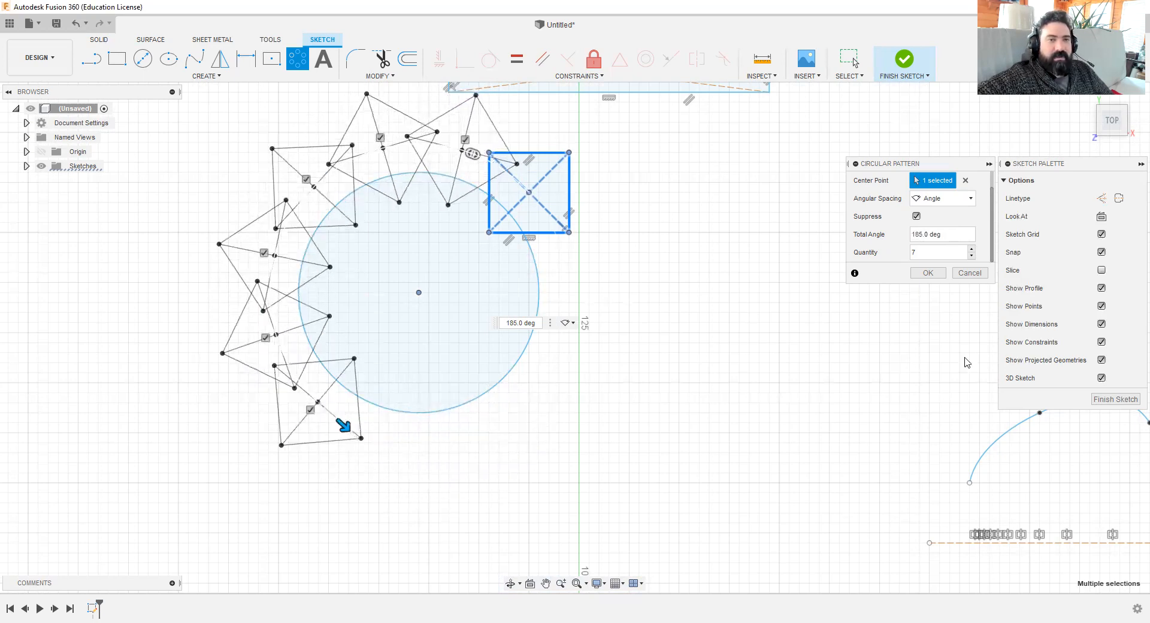
Step: Switch the pattern's angular spacing to Symmetric, with a quantity of 5 and a total angle of 200 degrees
left_click(942, 203)
left_click(935, 242)
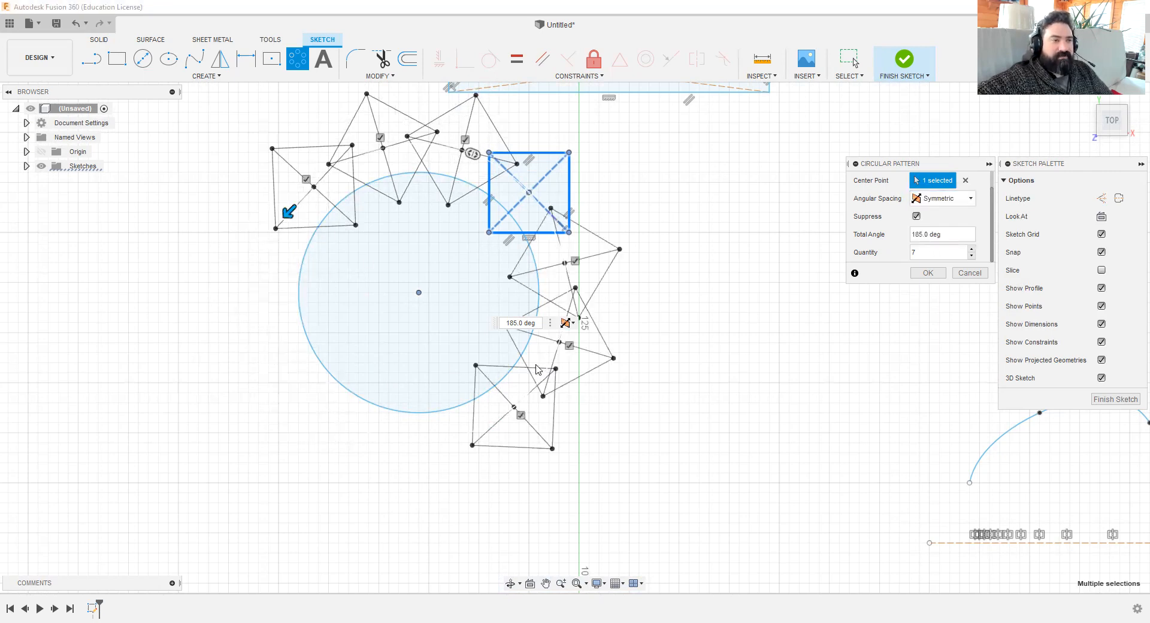
left_click_drag(472, 154, 444, 155)
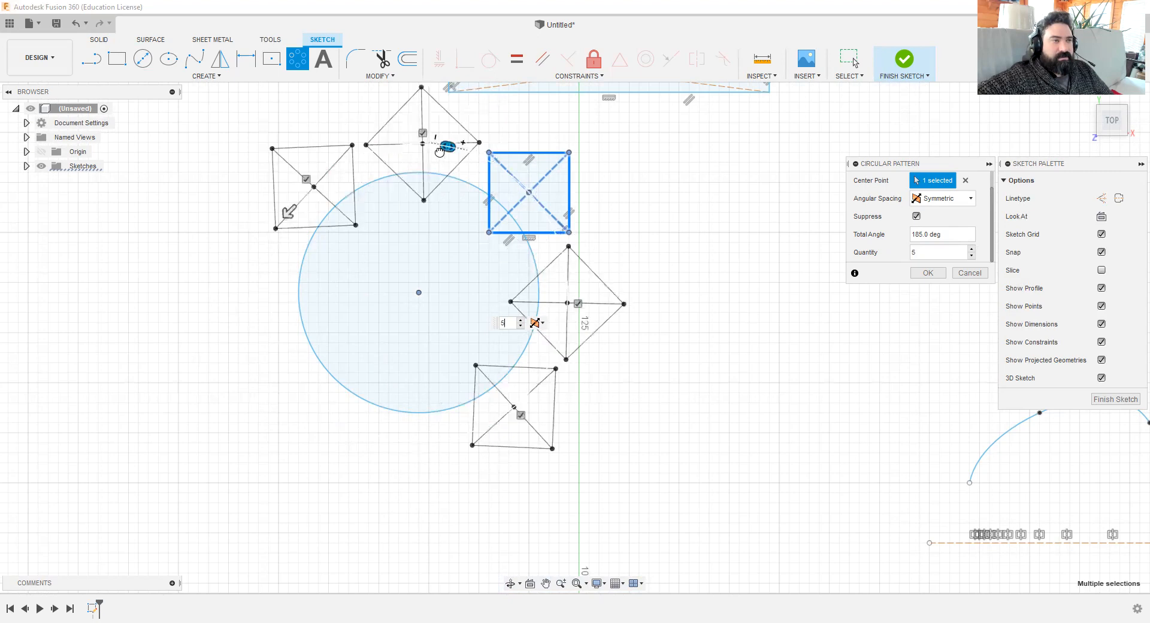
left_click_drag(289, 210, 306, 258)
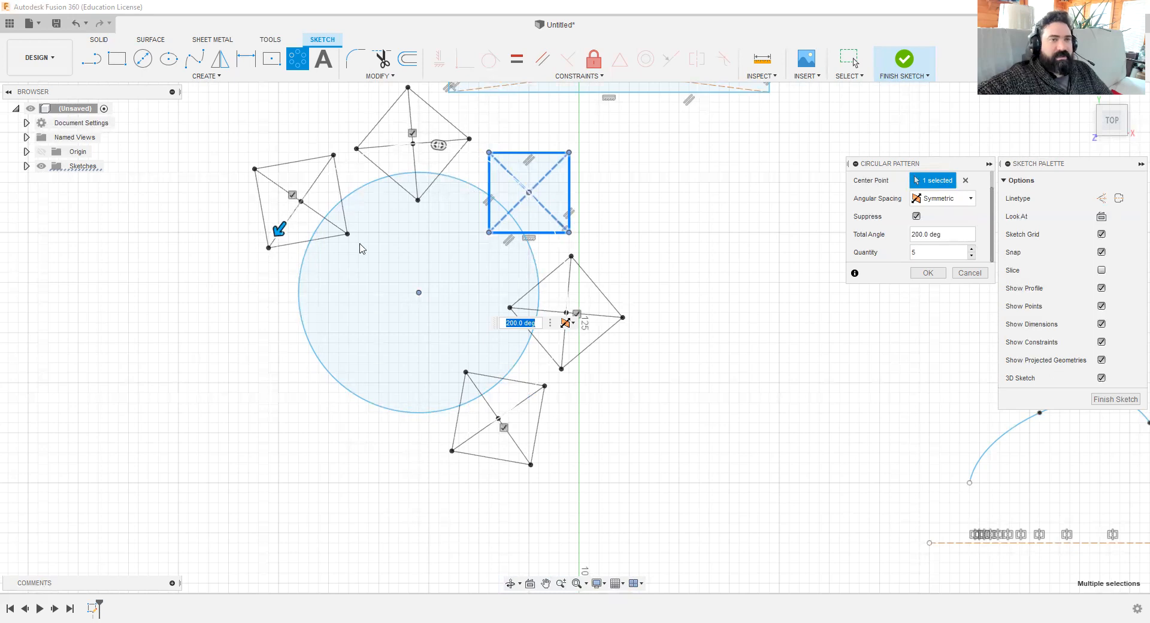
Step: Return the pattern's angular spacing to Angle and create the circular pattern of squares
left_click(945, 200)
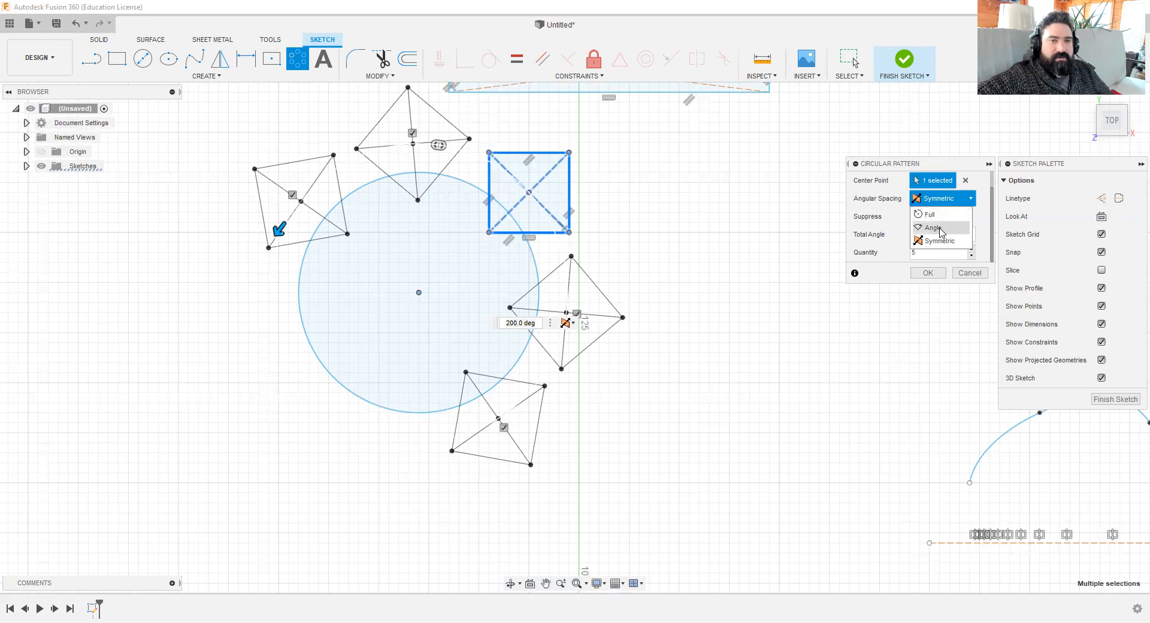
left_click(940, 227)
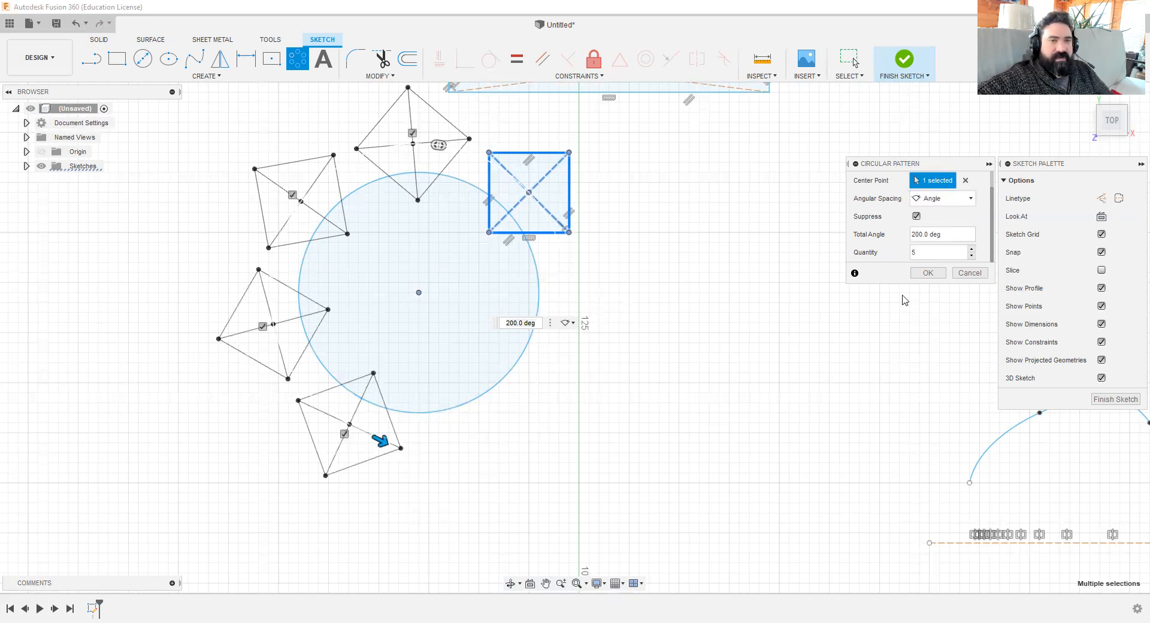
left_click(928, 273)
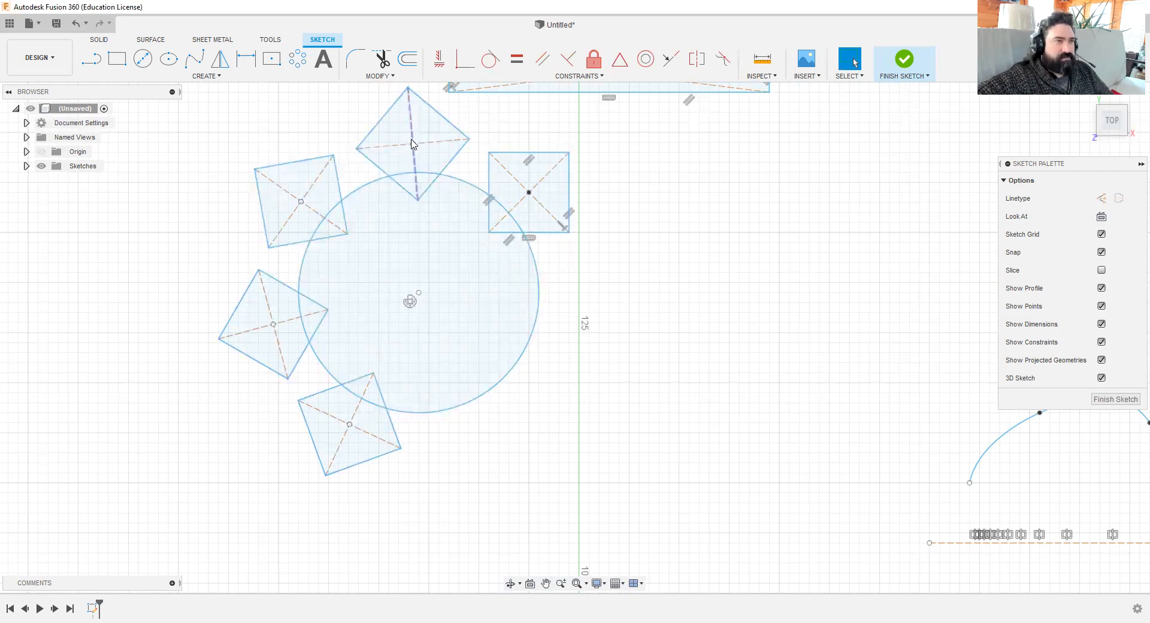
Step: Trim the circle's arc inside the topmost square copy and the adjoining outer edge segments of the next two copies counterclockwise
left_click(381, 59)
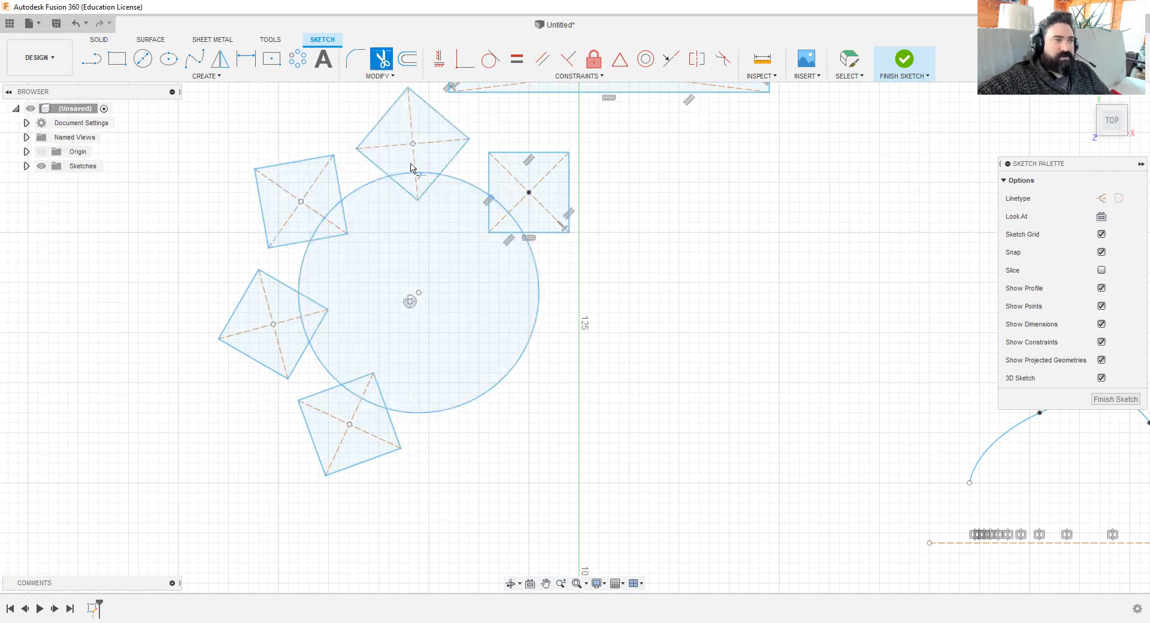
left_click(431, 174)
left_click(407, 176)
left_click(334, 217)
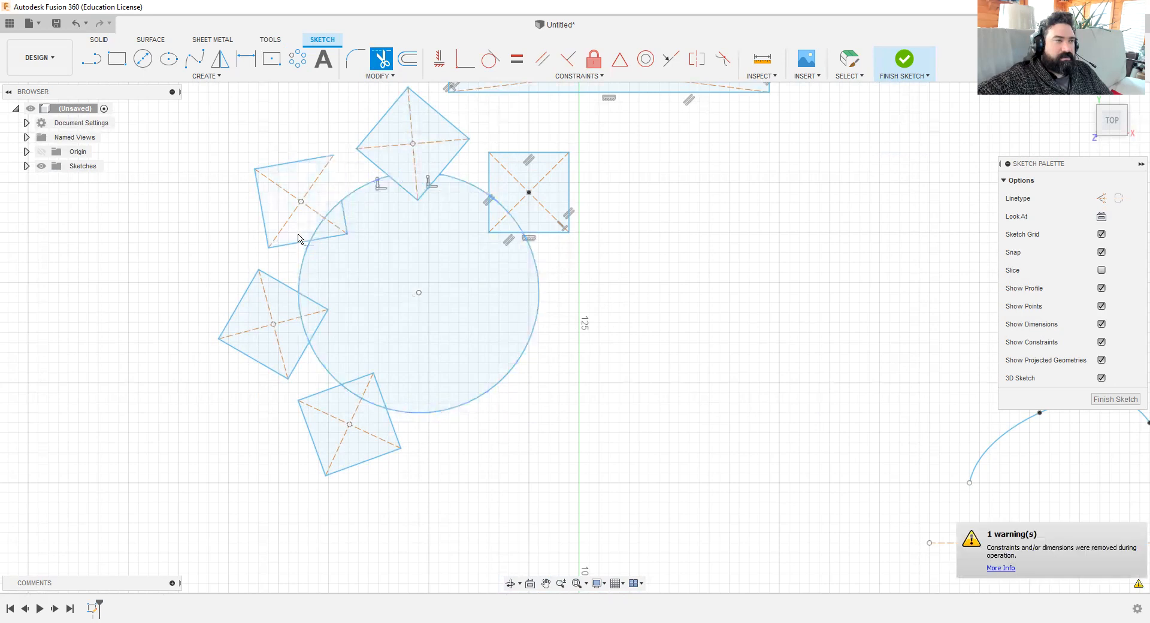
left_click(292, 254)
left_click(280, 281)
left_click(306, 340)
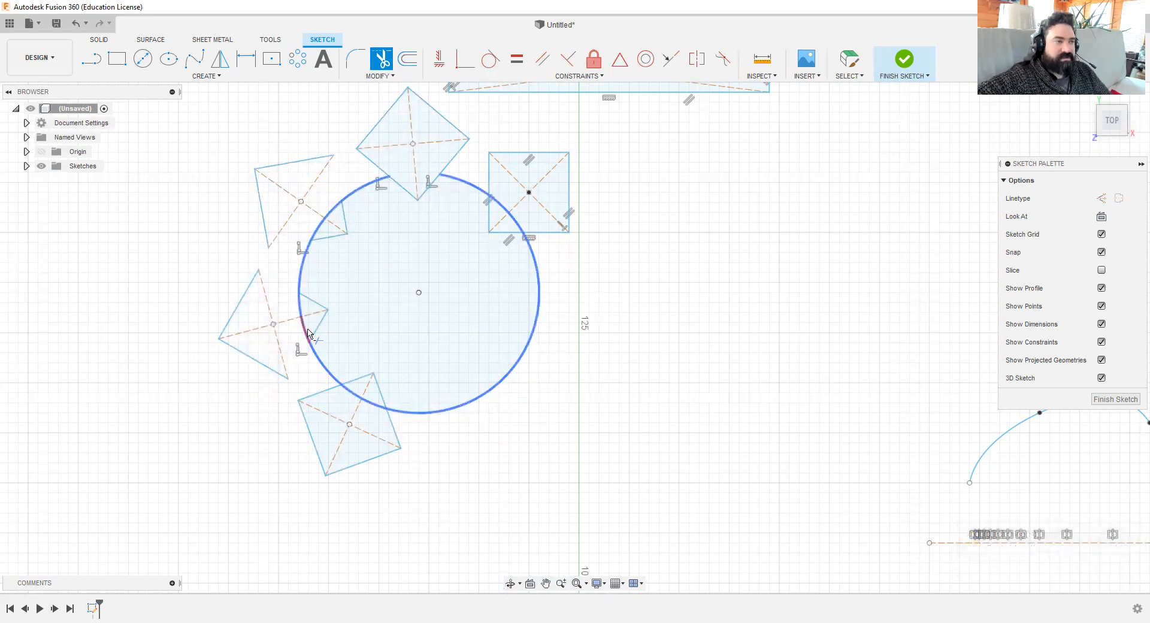
Step: Trim away the circle's arcs inside the two leftmost square copies and inside the original square
left_click(301, 314)
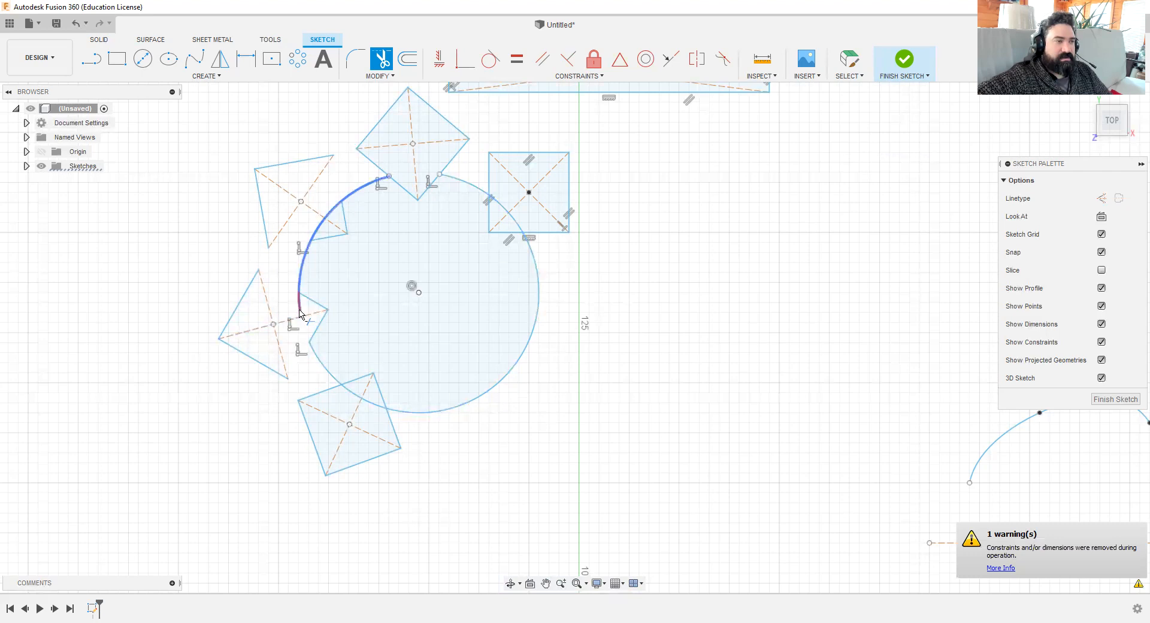
left_click(327, 220)
left_click(496, 199)
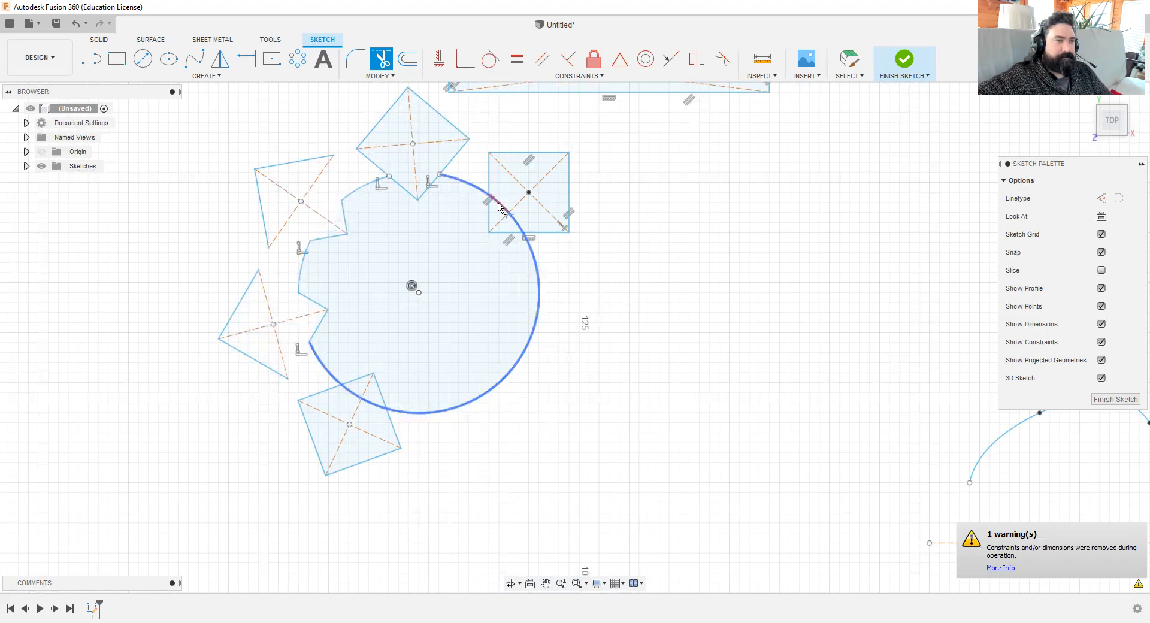
Step: Trim the circle's arc inside the lowest square copy and all of that square's edges lying outside the circle
left_click(366, 404)
left_click(324, 395)
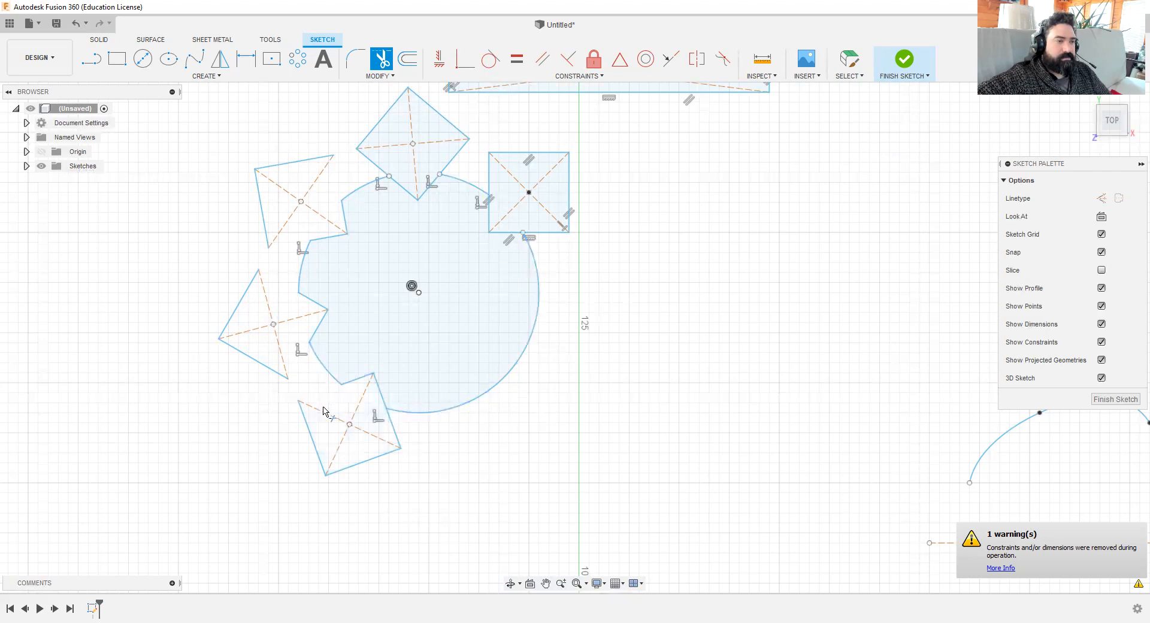
left_click(381, 455)
left_click(398, 431)
left_click(315, 443)
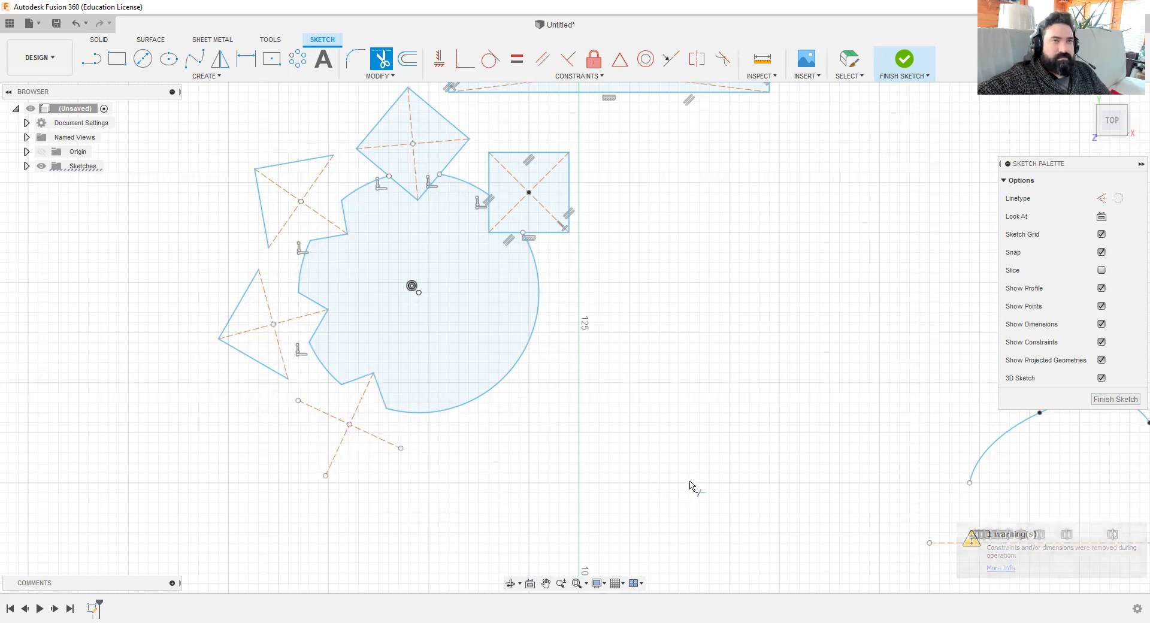
key("Escape")
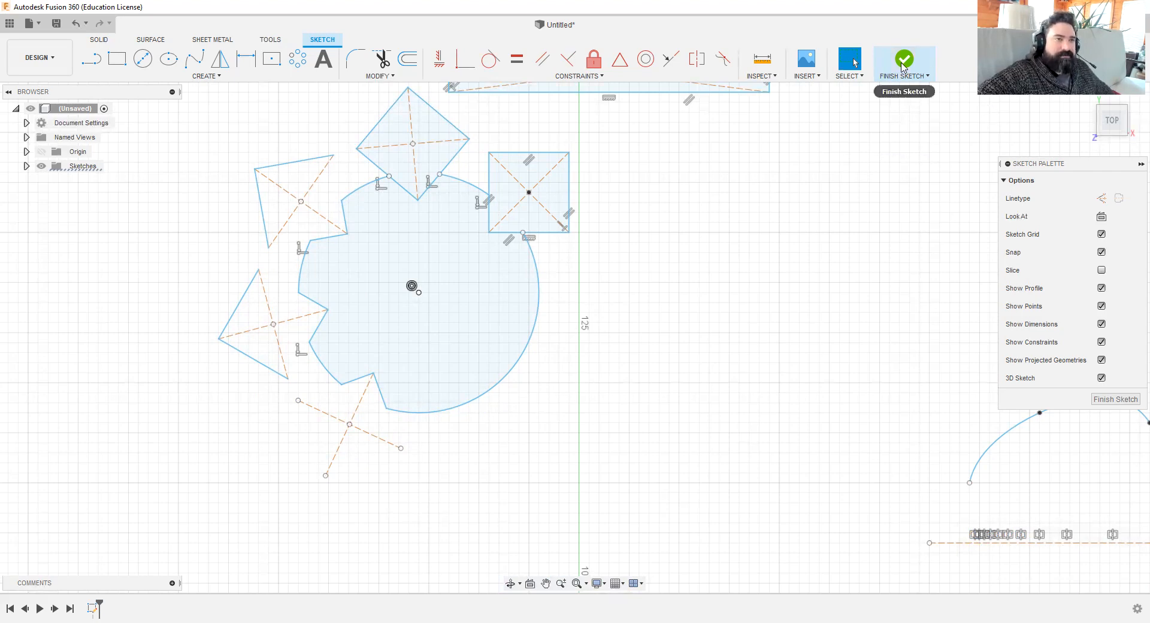
Step: Finish the sketch with all drawn shapes in view
scroll(832, 400, "down", 3)
middle_click_drag(863, 411, 630, 320)
scroll(630, 323, "down", 4)
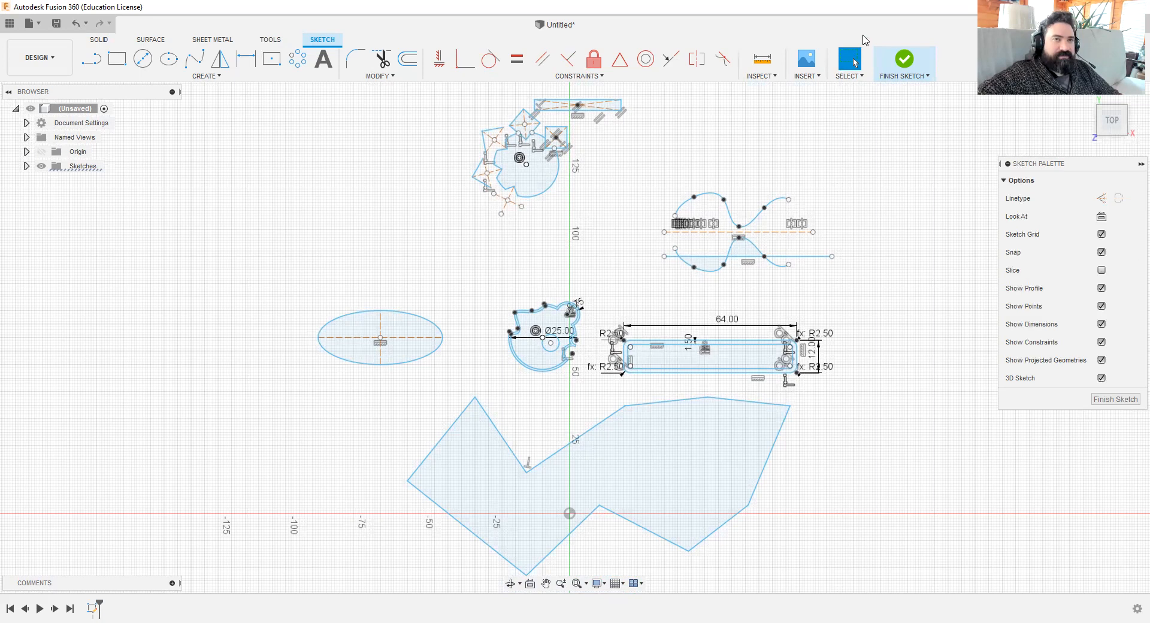
left_click(904, 60)
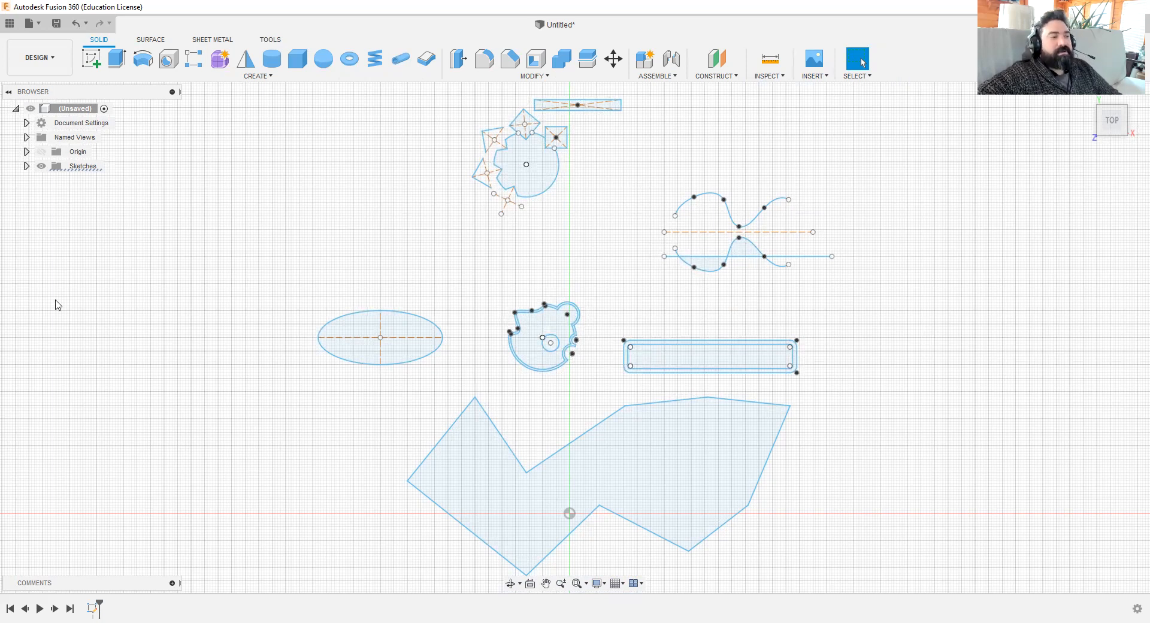
Step: Reopen the finished sketch for editing from its timeline entry and finish it again
right_click(91, 609)
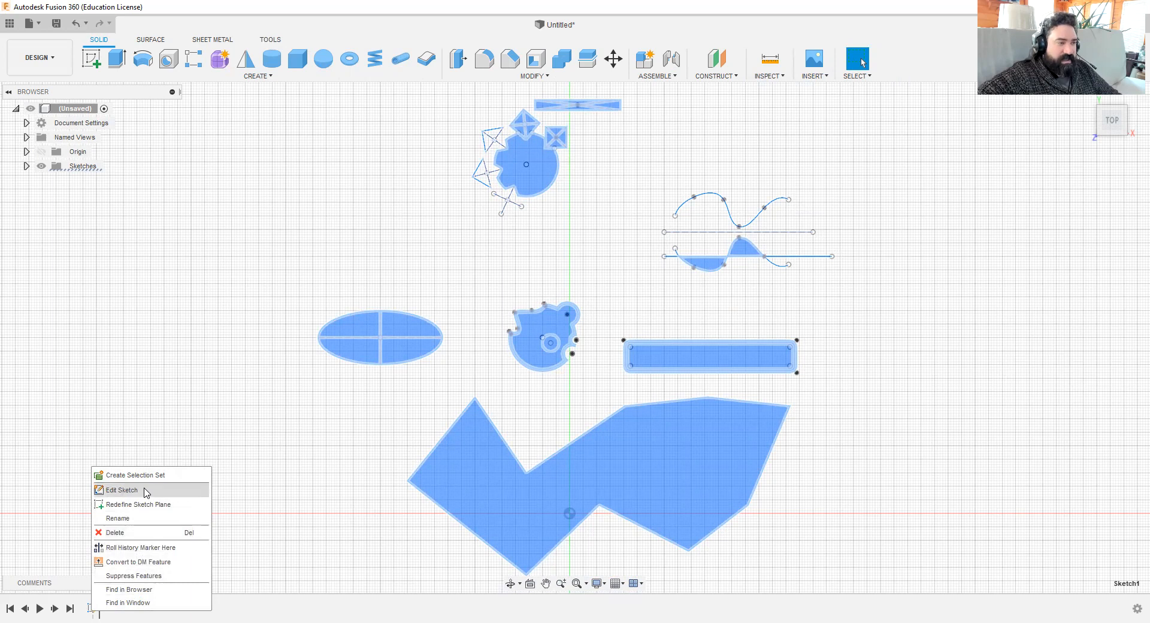
left_click(147, 492)
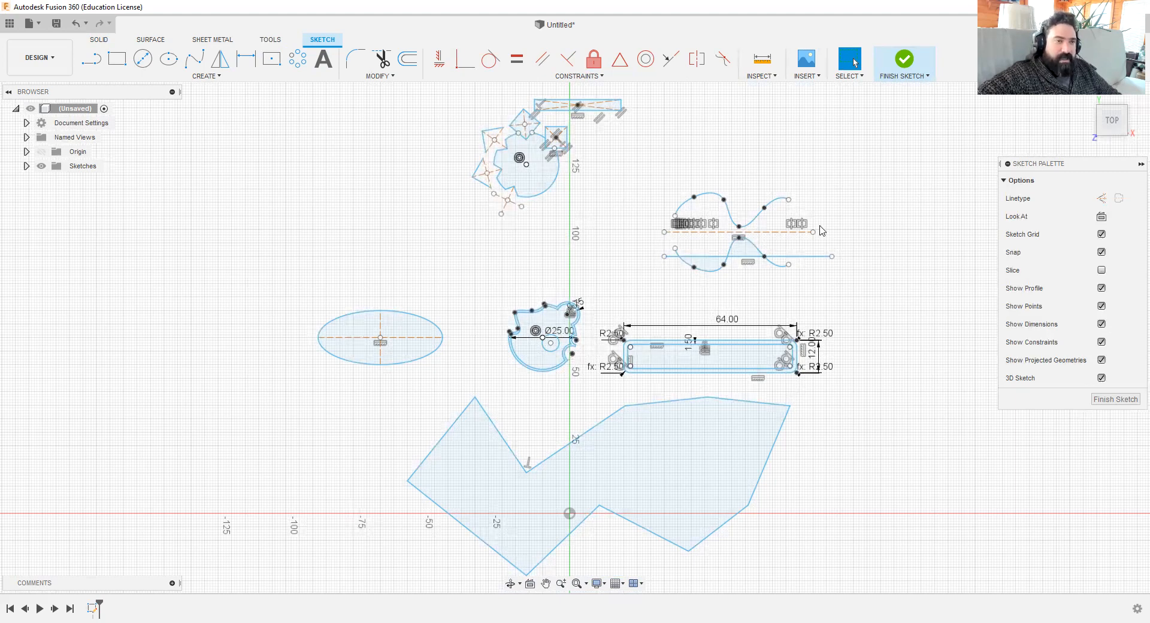
left_click(912, 60)
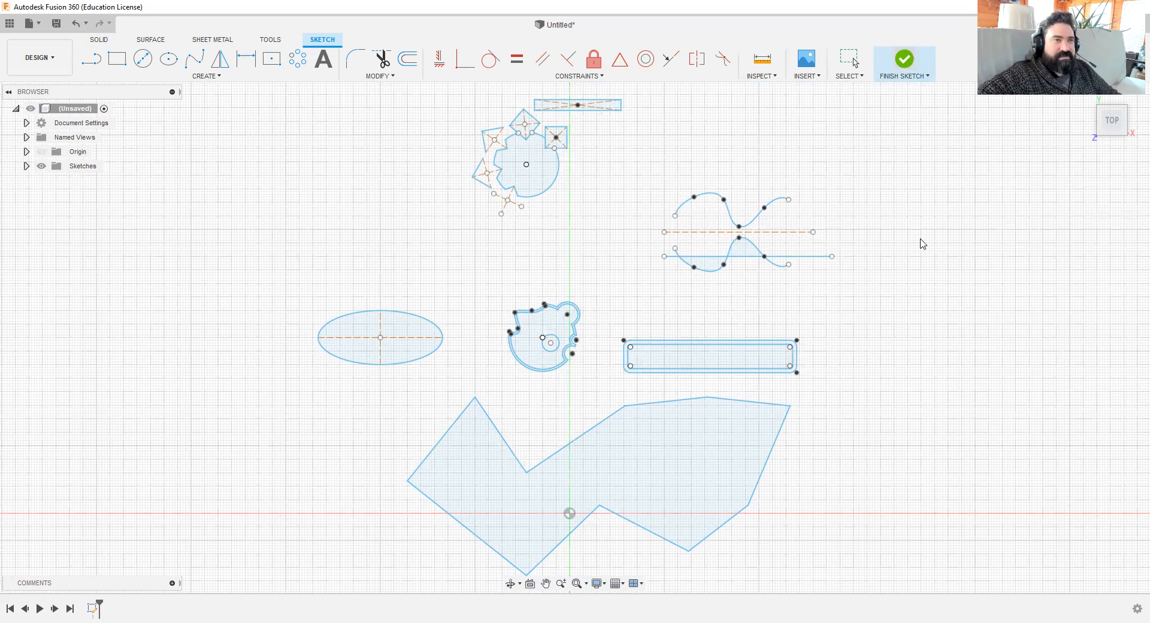